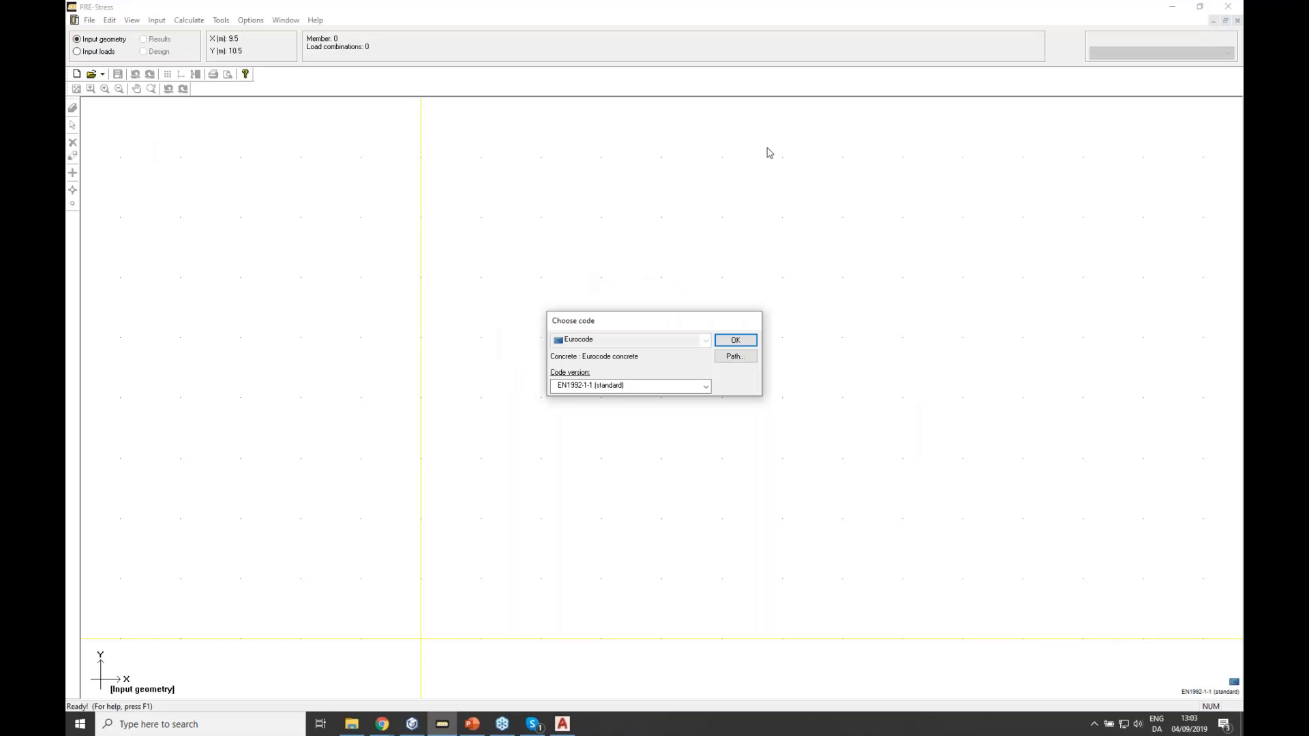
- Set the design code for the new project to Eurocode EN1992-1-1 (standard)
left_click(705, 388)
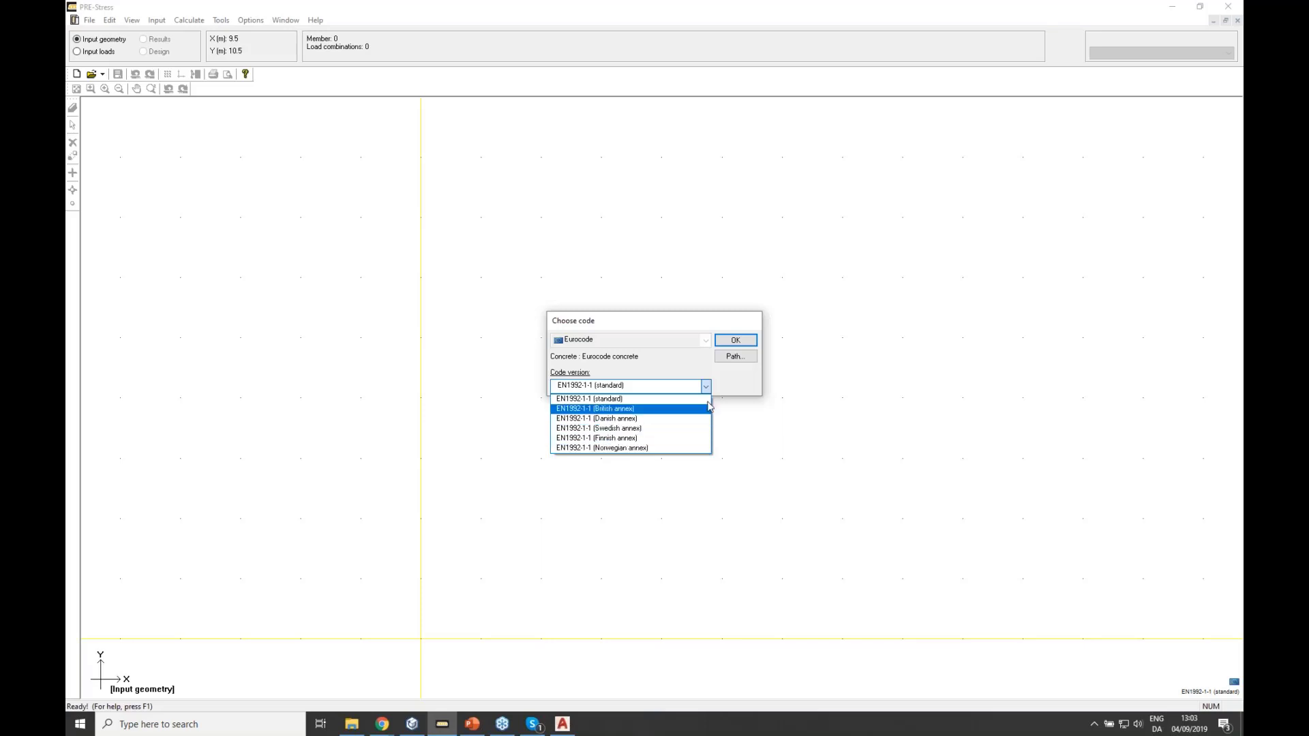
left_click(646, 401)
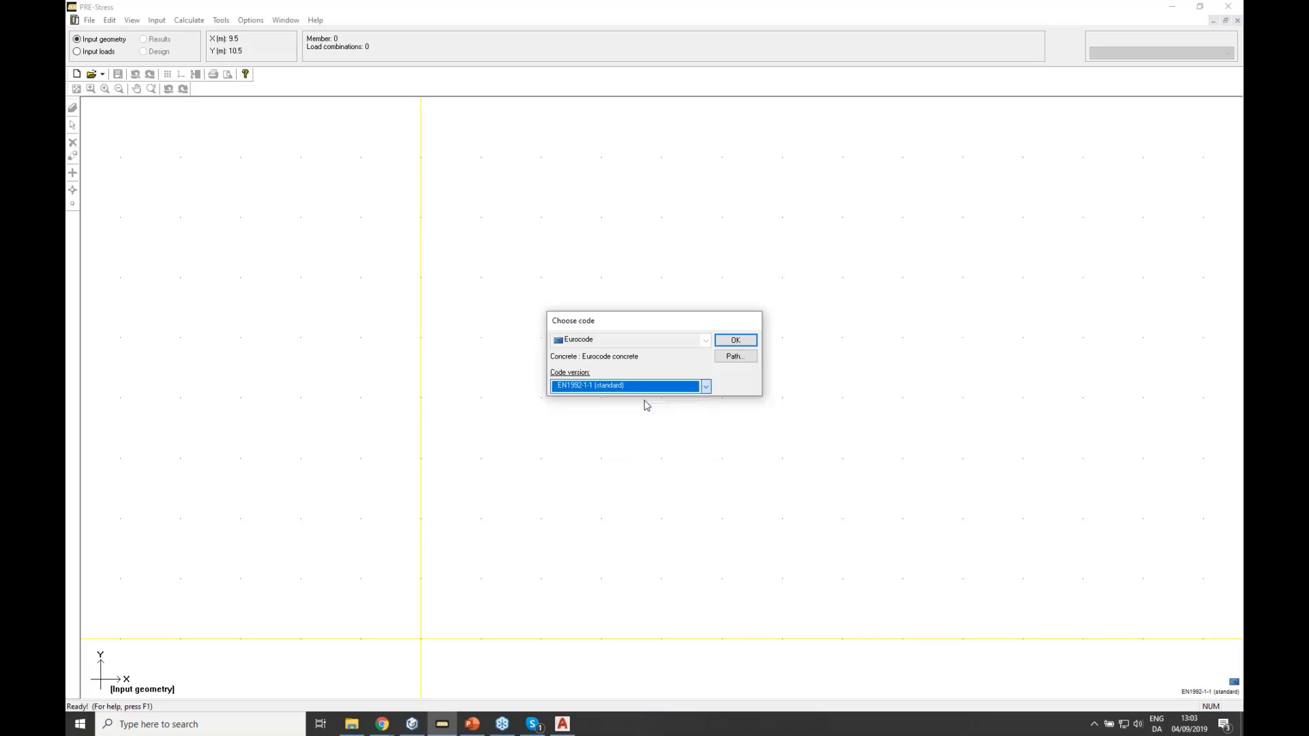
left_click(732, 341)
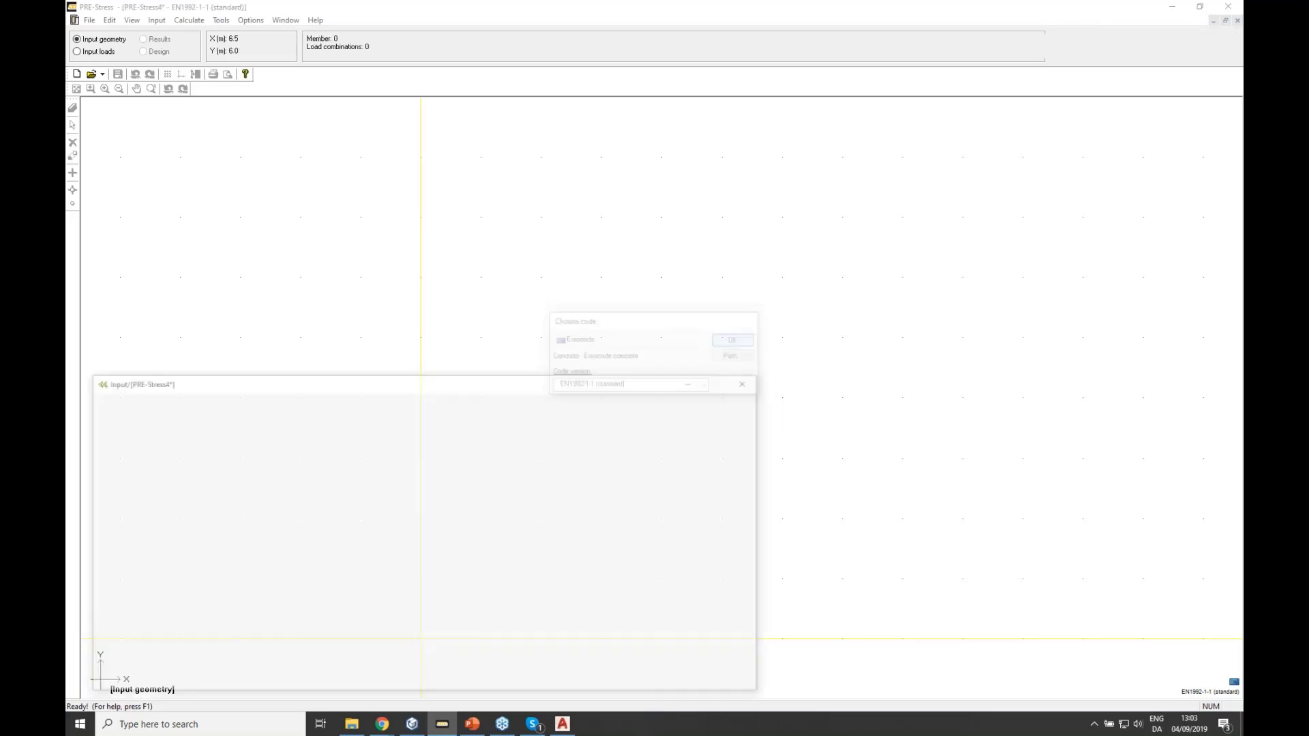
- Name the new beam Hollowcore 101 and set its length to 7 m
left_click_drag(617, 363, 865, 194)
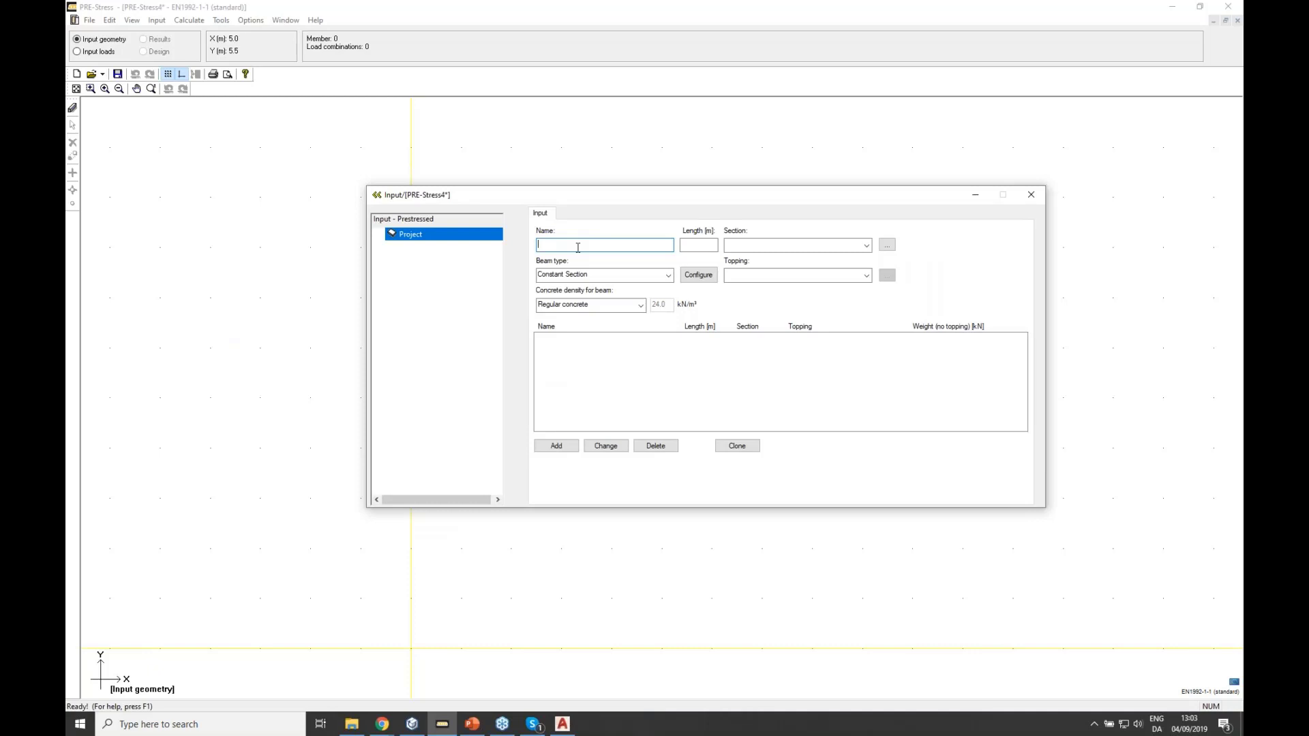
type("Holo")
type("owcore ")
type("101")
left_click(707, 246)
type("7")
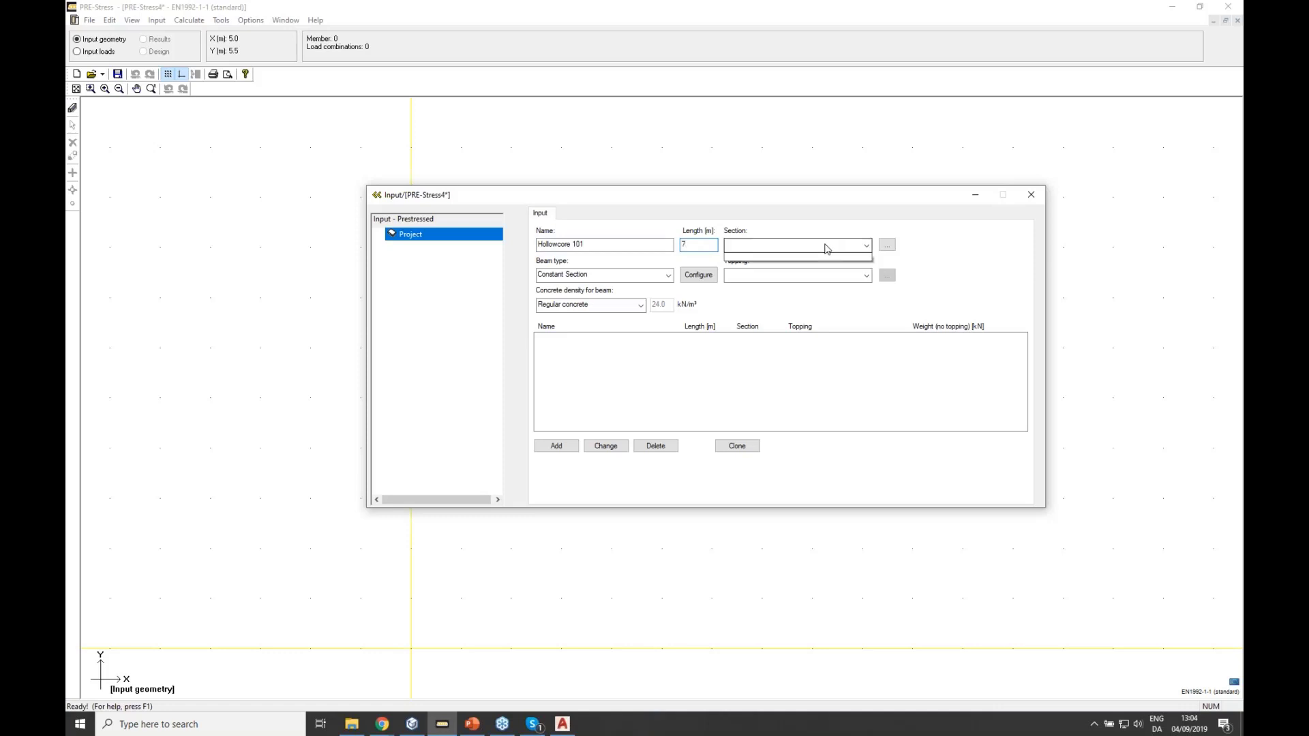
- Open the section database for the beam and choose the HD-section type under Non-standard concrete
left_click(826, 245)
left_click(841, 232)
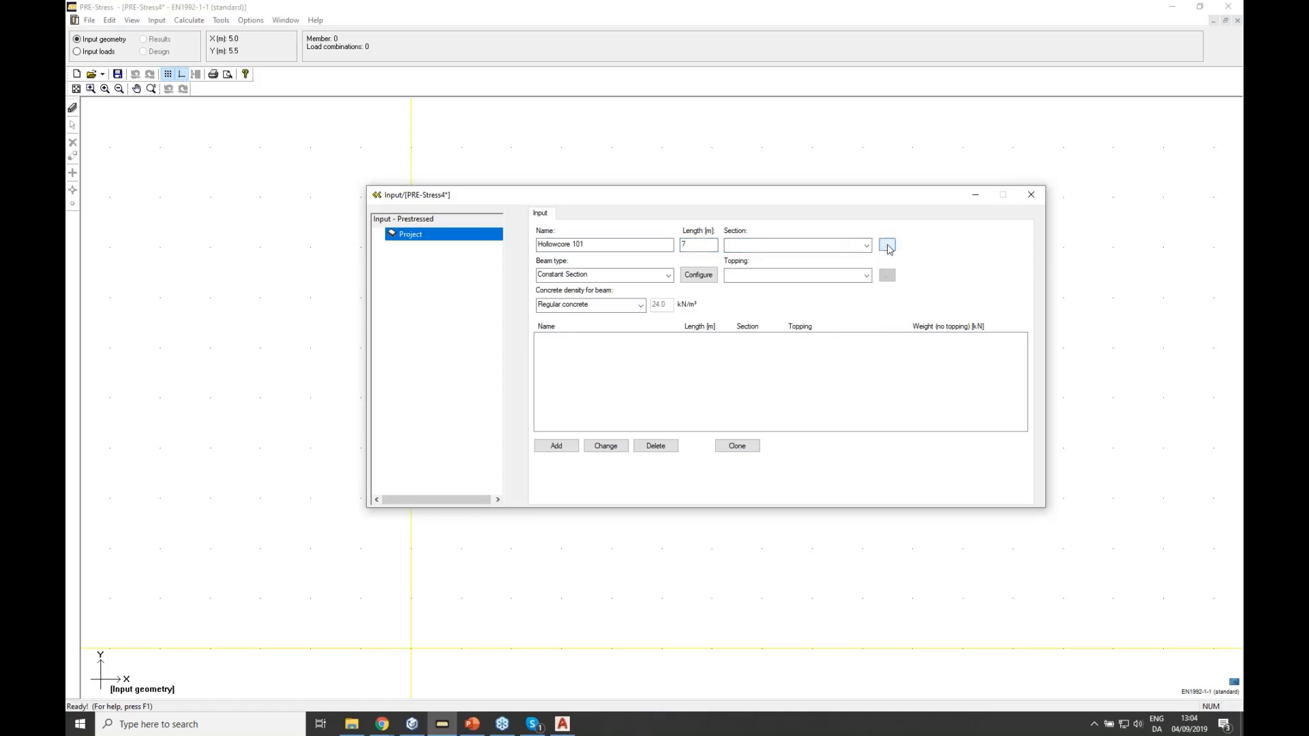
left_click(886, 246)
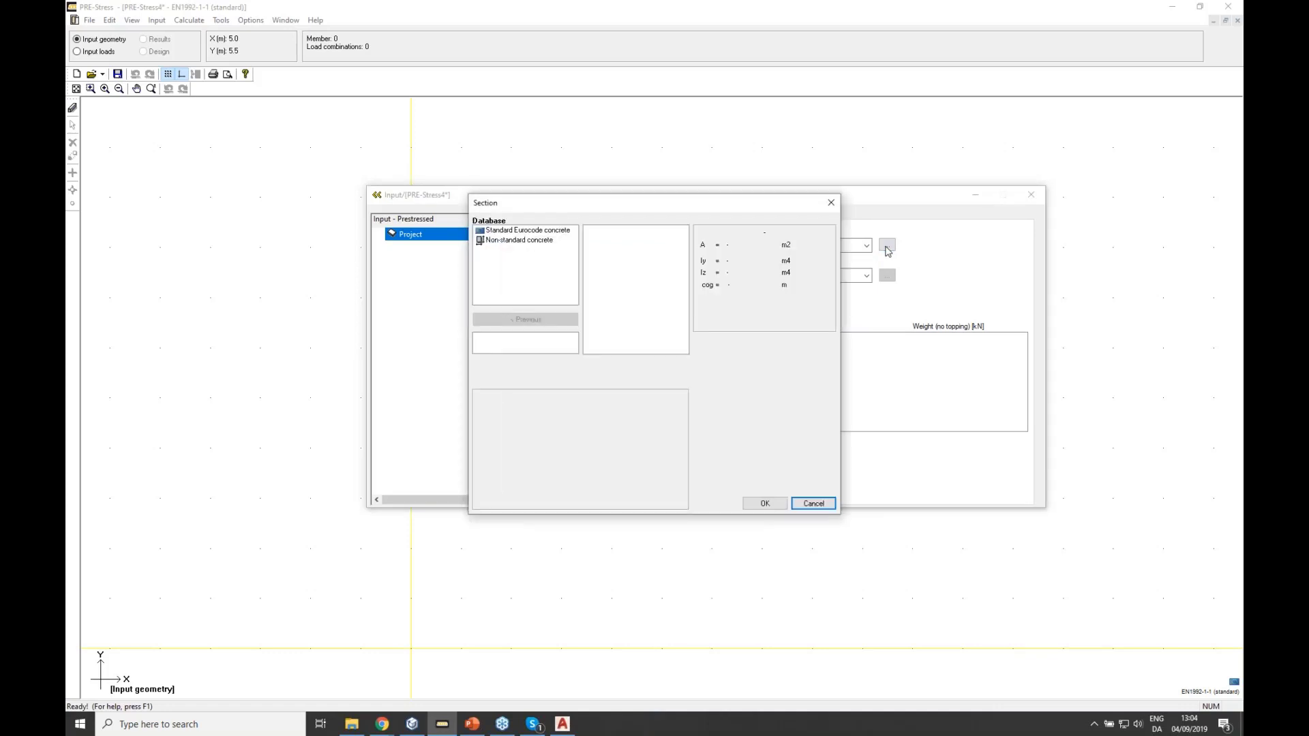
left_click(529, 231)
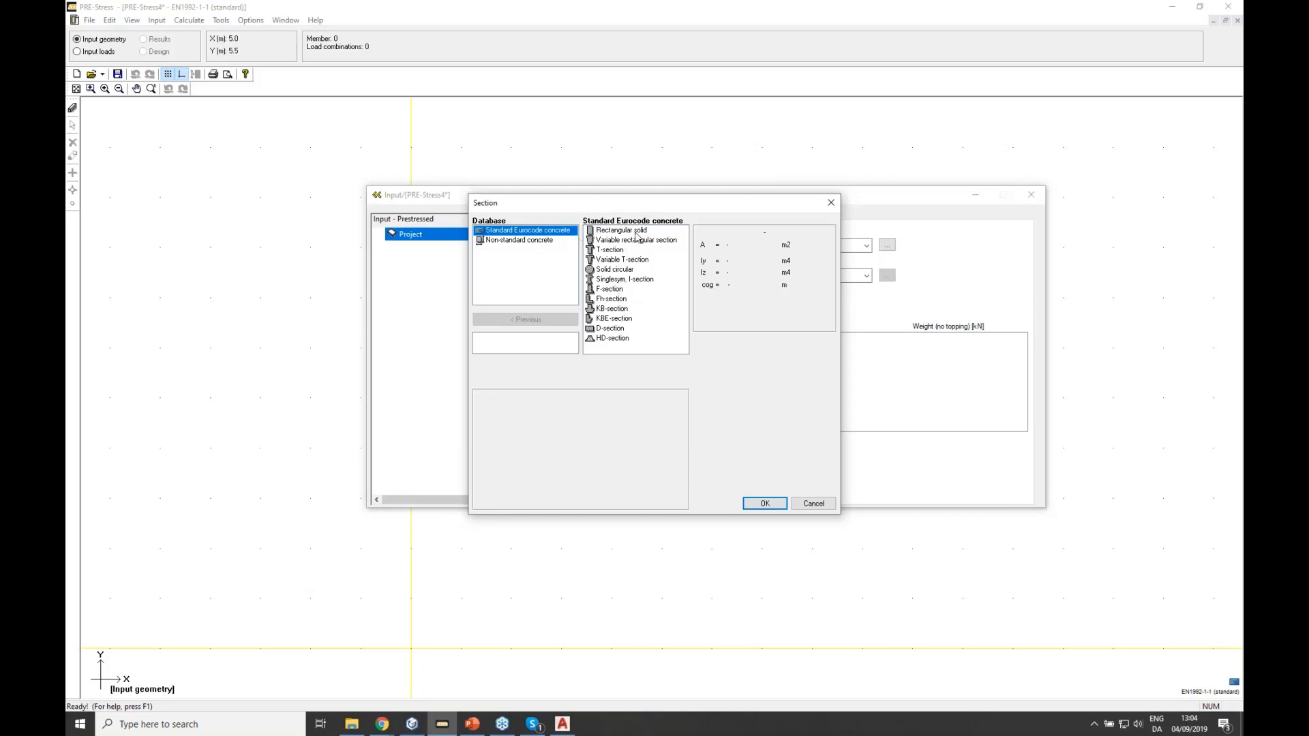
left_click(551, 241)
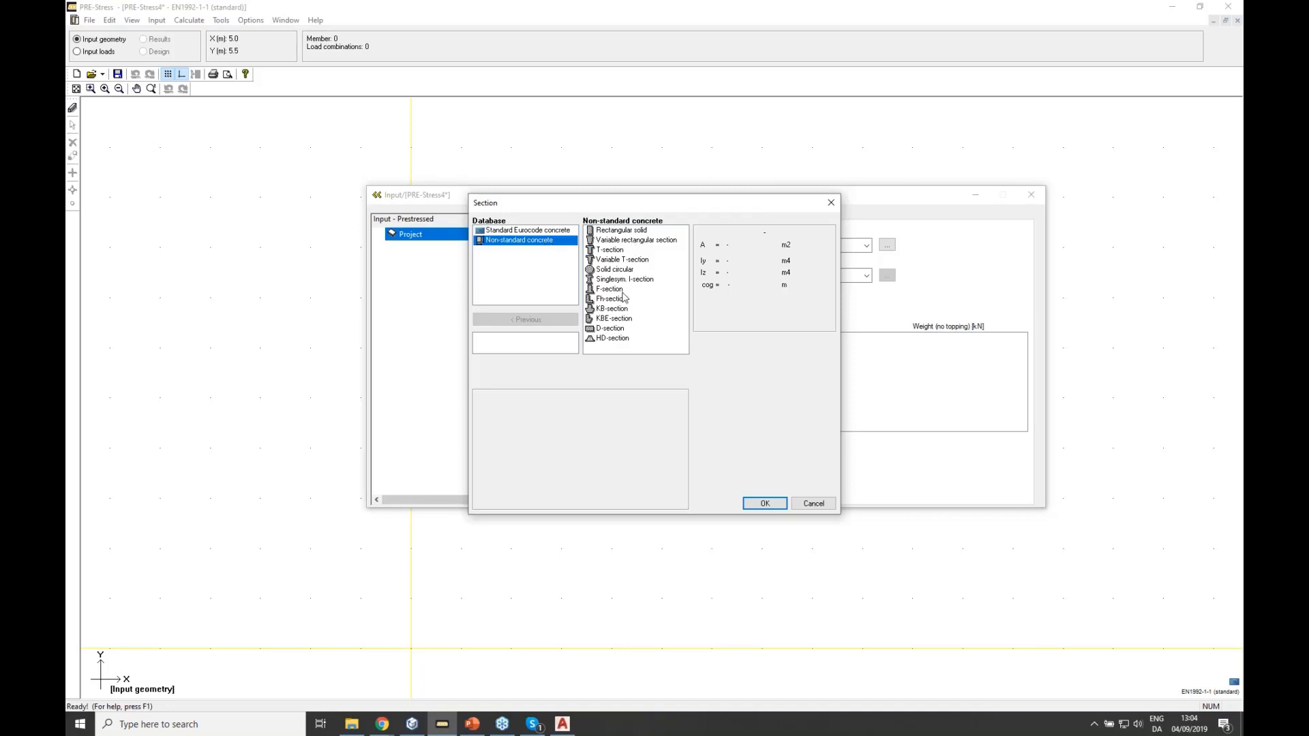
double_click(612, 339)
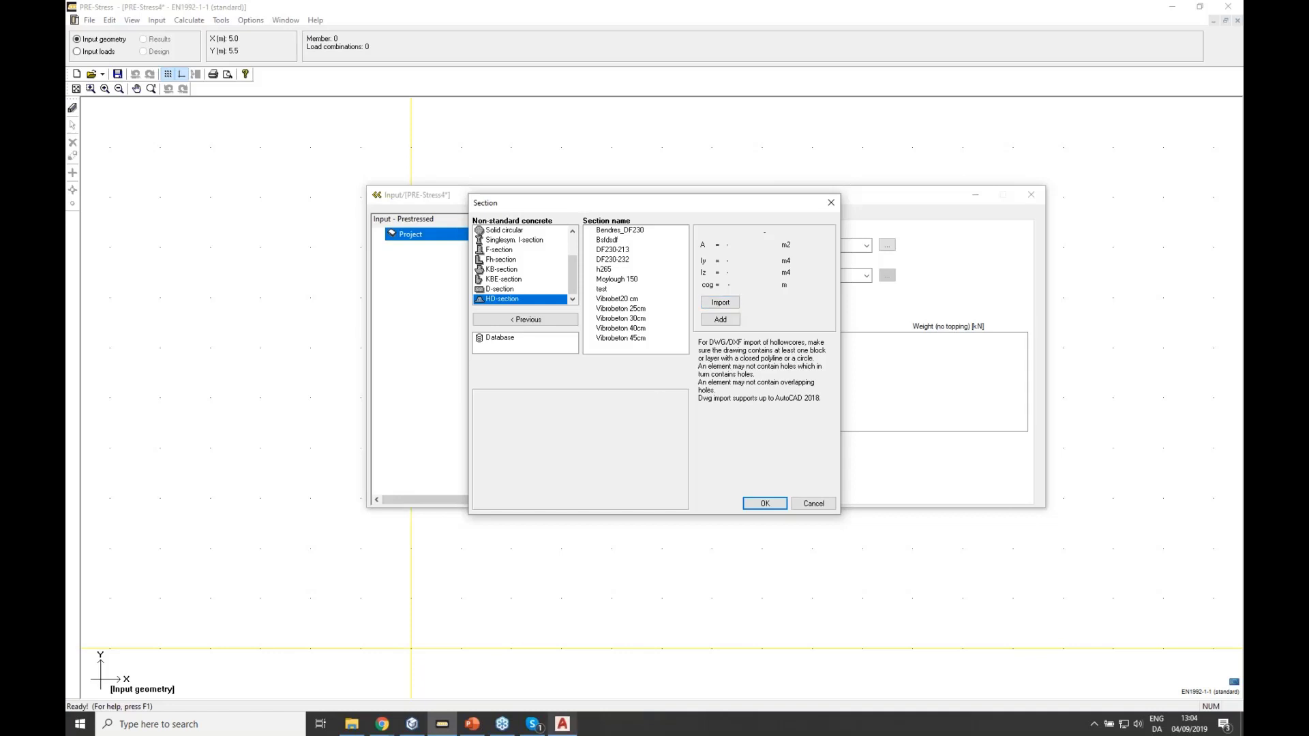
- Switch to AutoCAD and close it without saving the changes to drawing 2.dwg
left_click(562, 724)
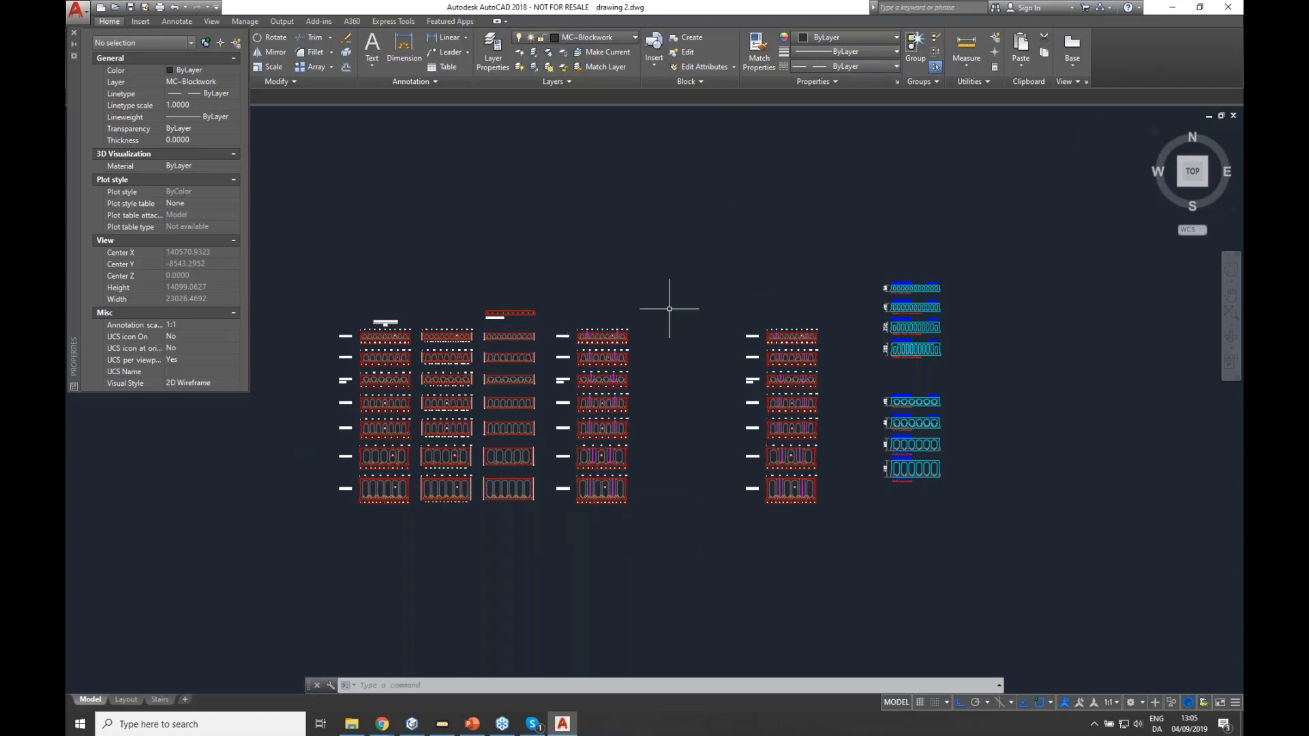
left_click(1227, 8)
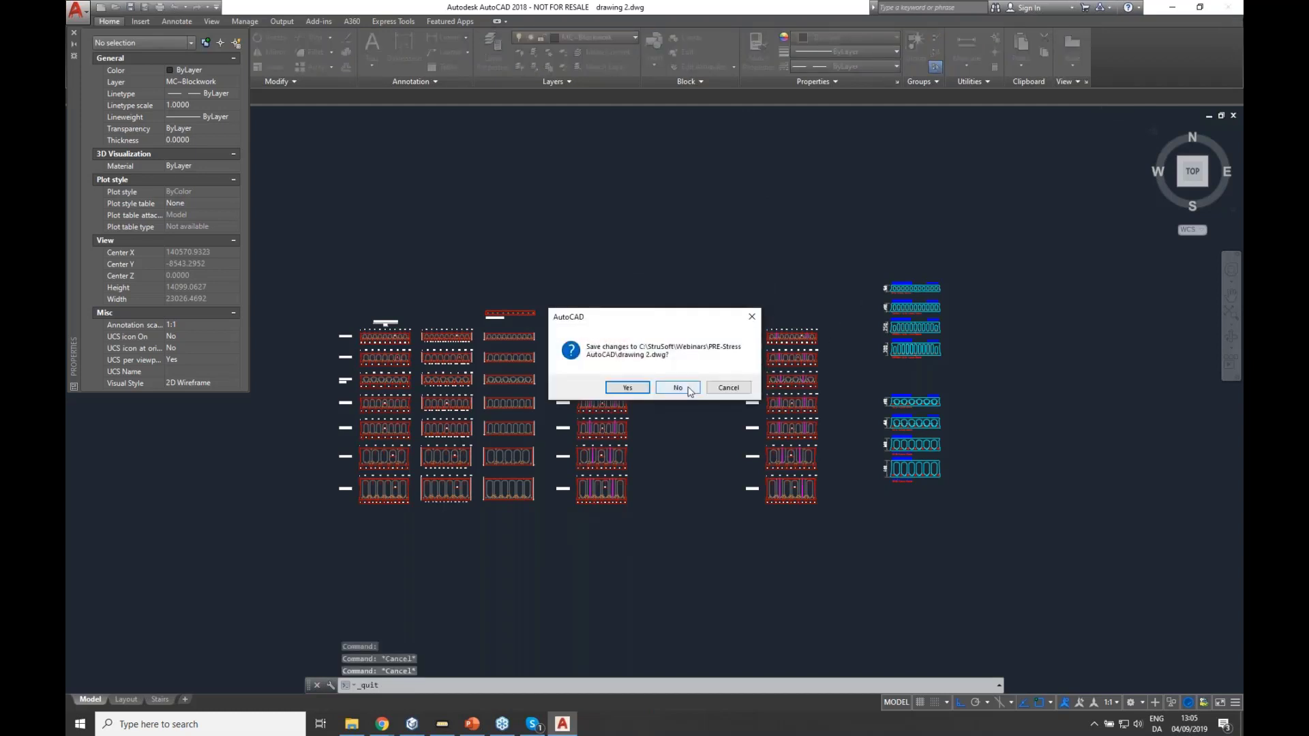
left_click(690, 389)
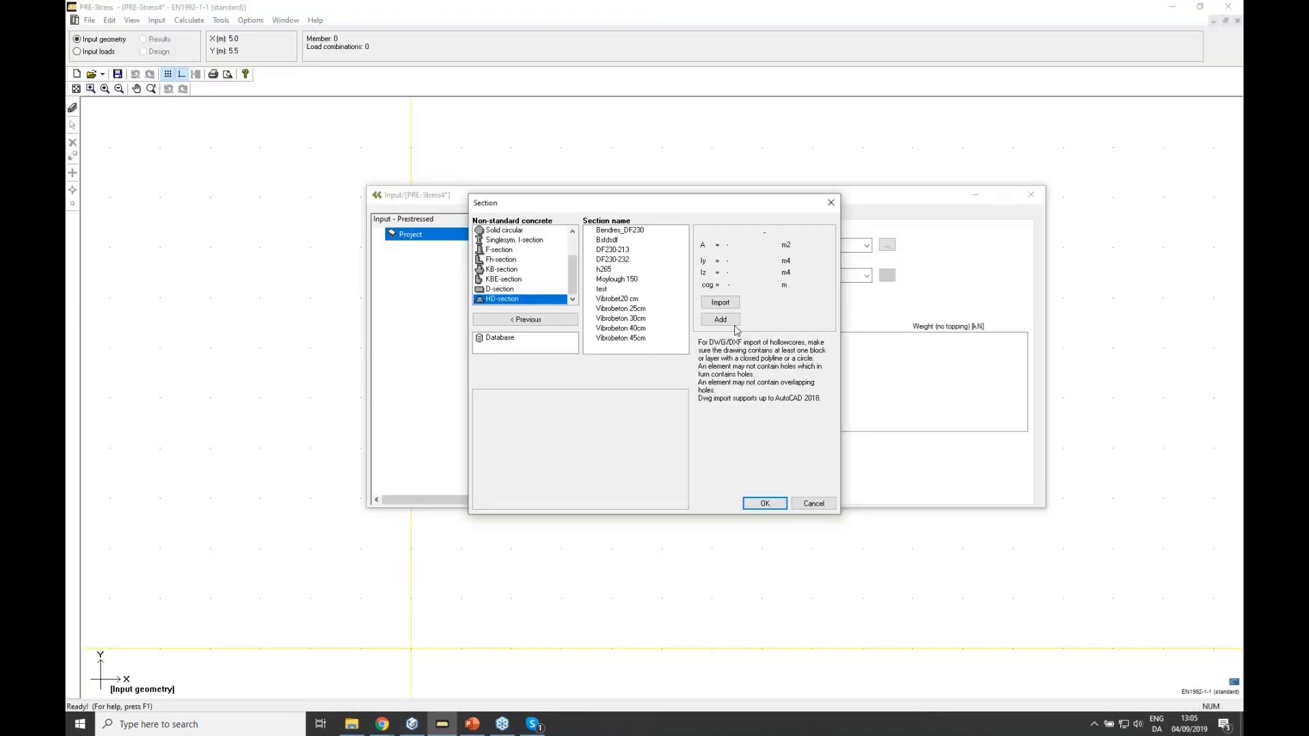
- Start importing an HD-section from the DWG file drawing 2
left_click(720, 302)
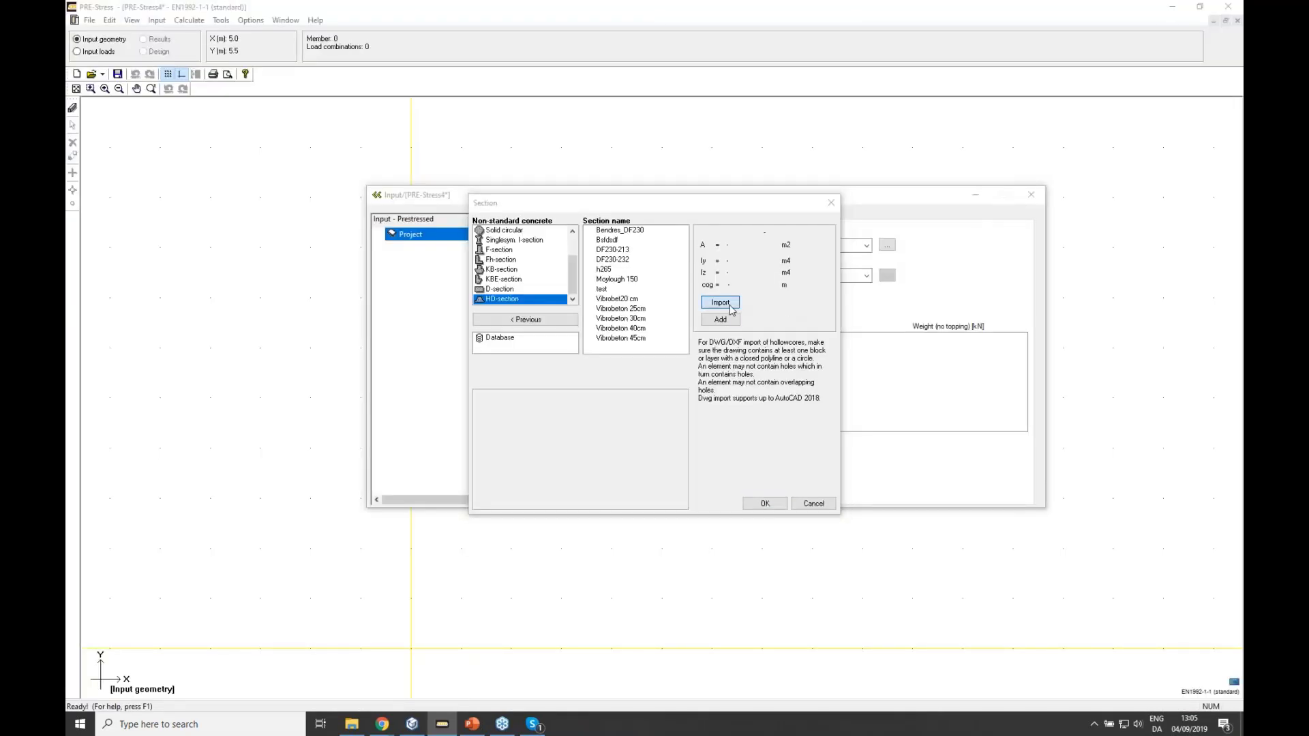
left_click(615, 286)
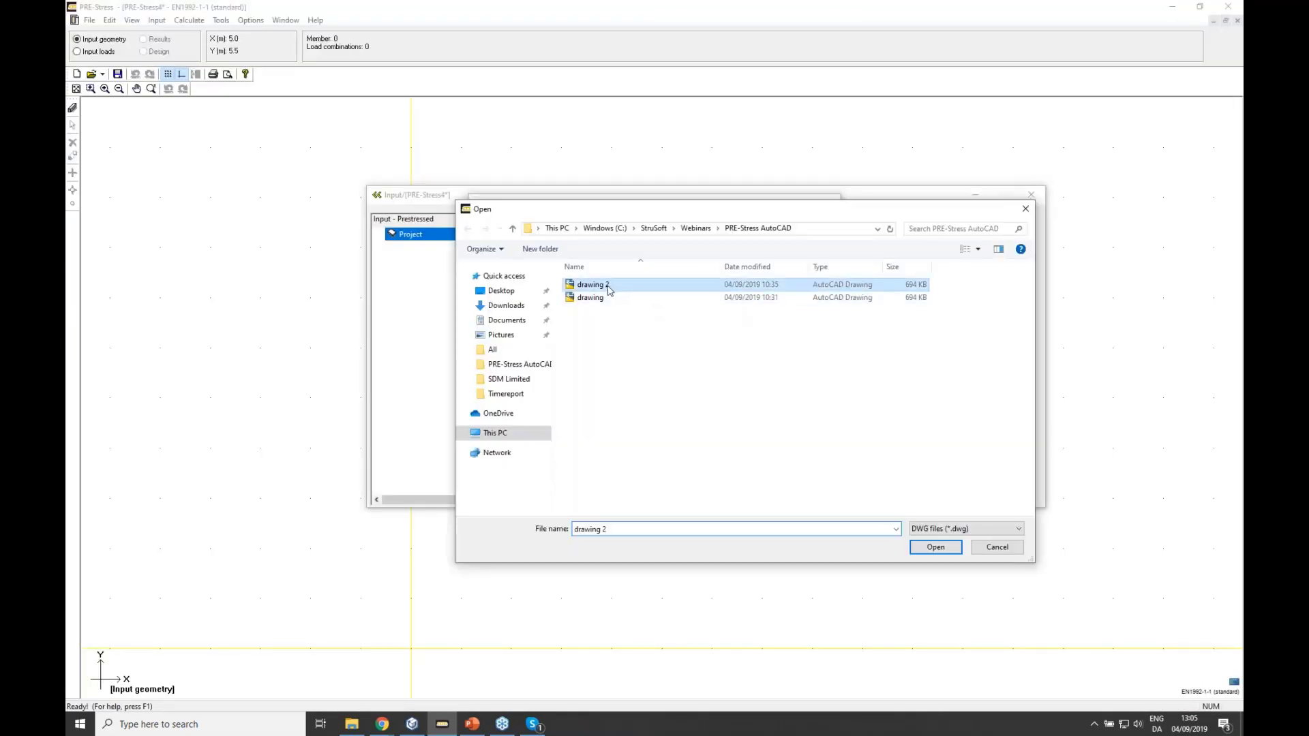
left_click(934, 546)
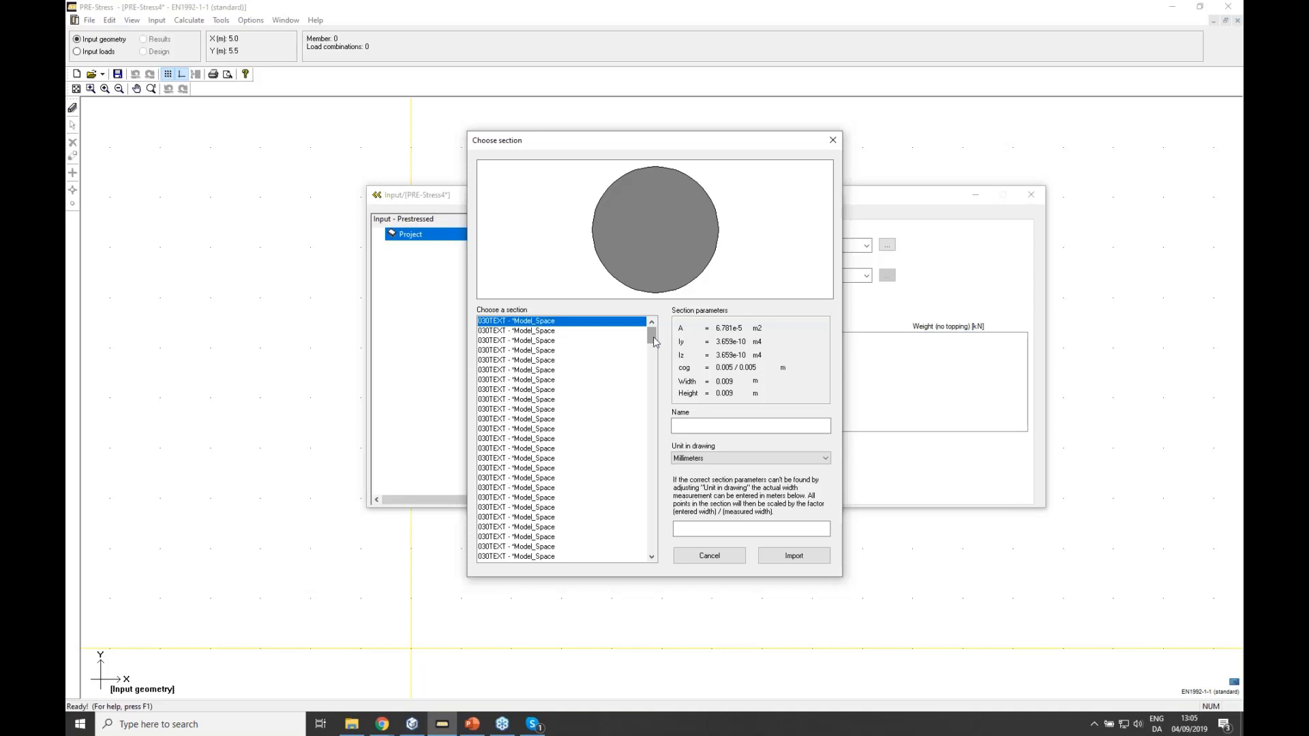
- Examine the previews and section parameters of the Hollowcore Units and nearby 030TEXT sections found in the drawing
left_click_drag(654, 341, 654, 538)
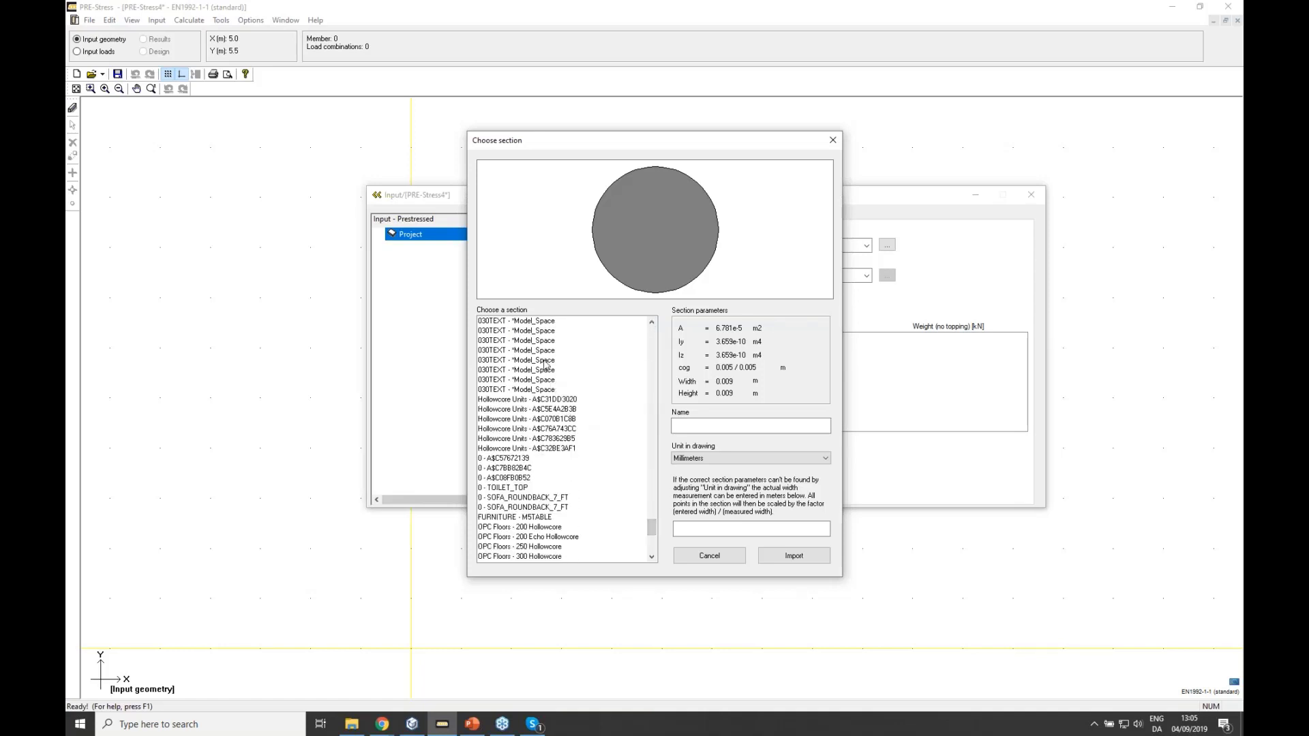
left_click(543, 400)
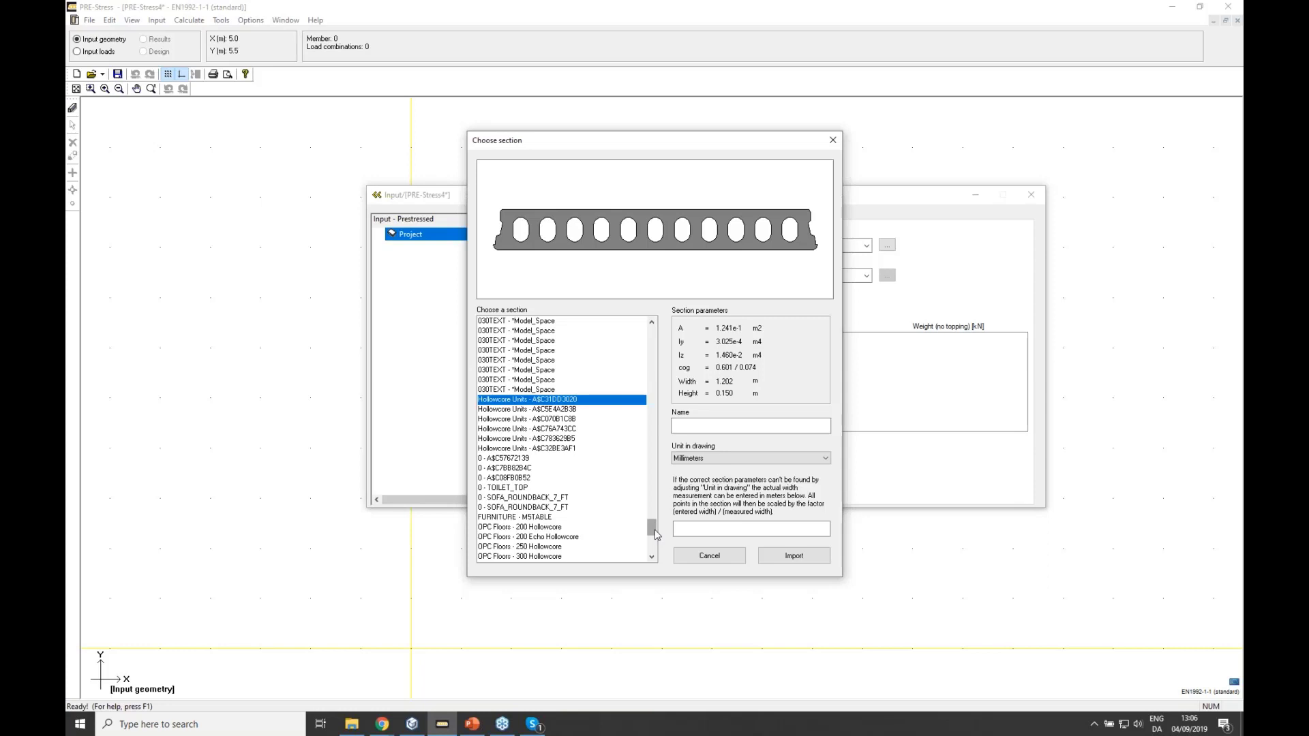
left_click_drag(654, 530, 654, 527)
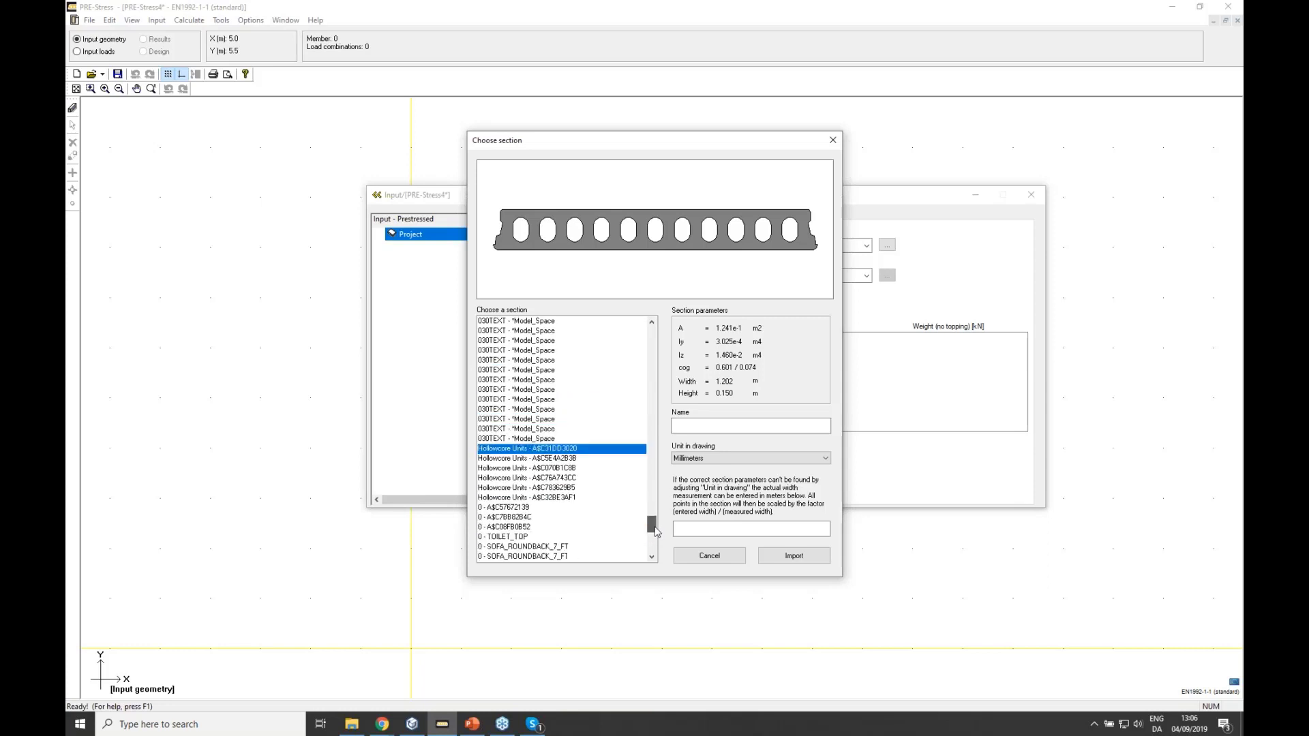
left_click(574, 458)
left_click(574, 468)
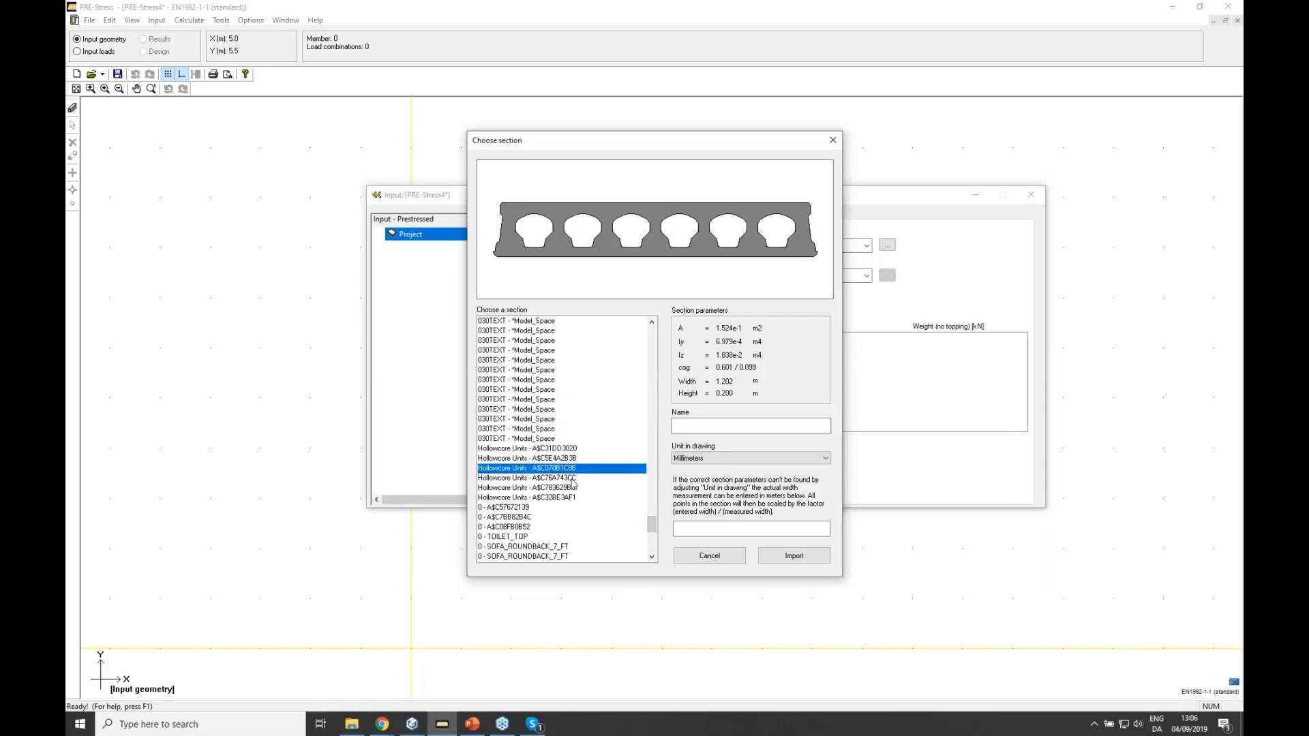
left_click(572, 478)
left_click(539, 410)
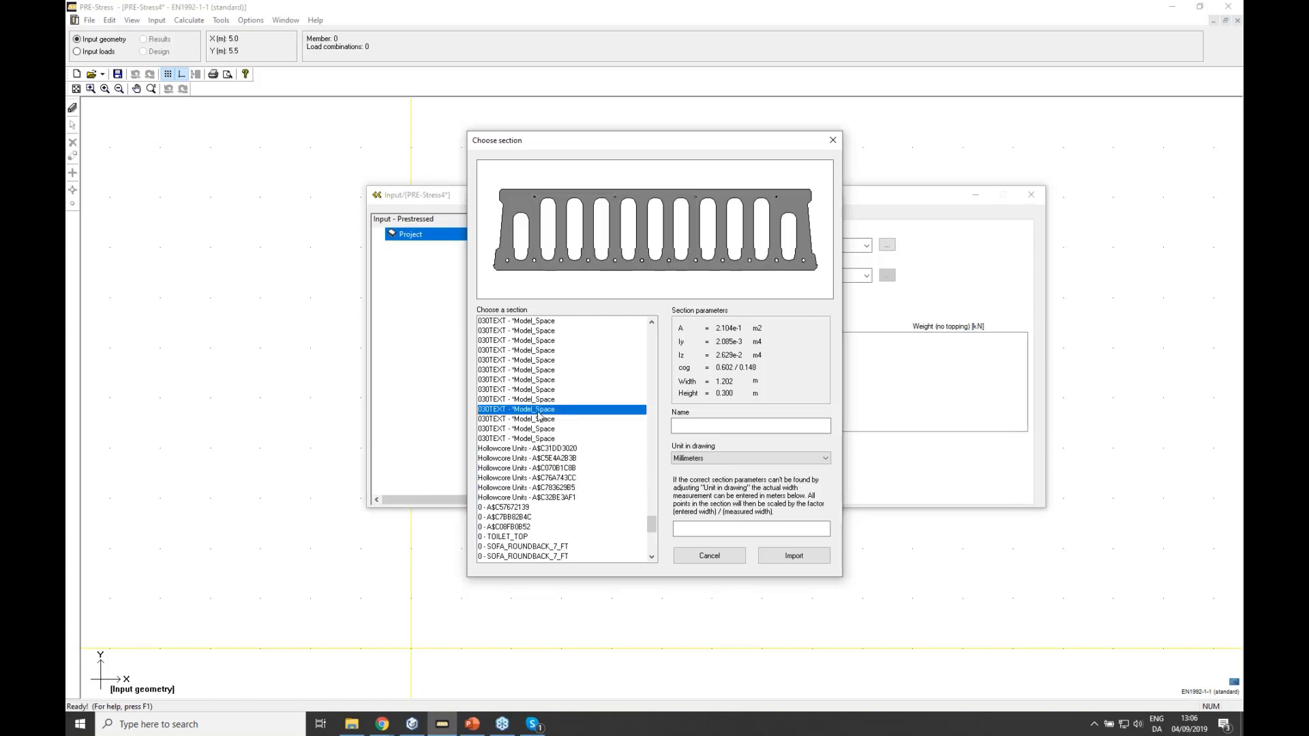
left_click(545, 430)
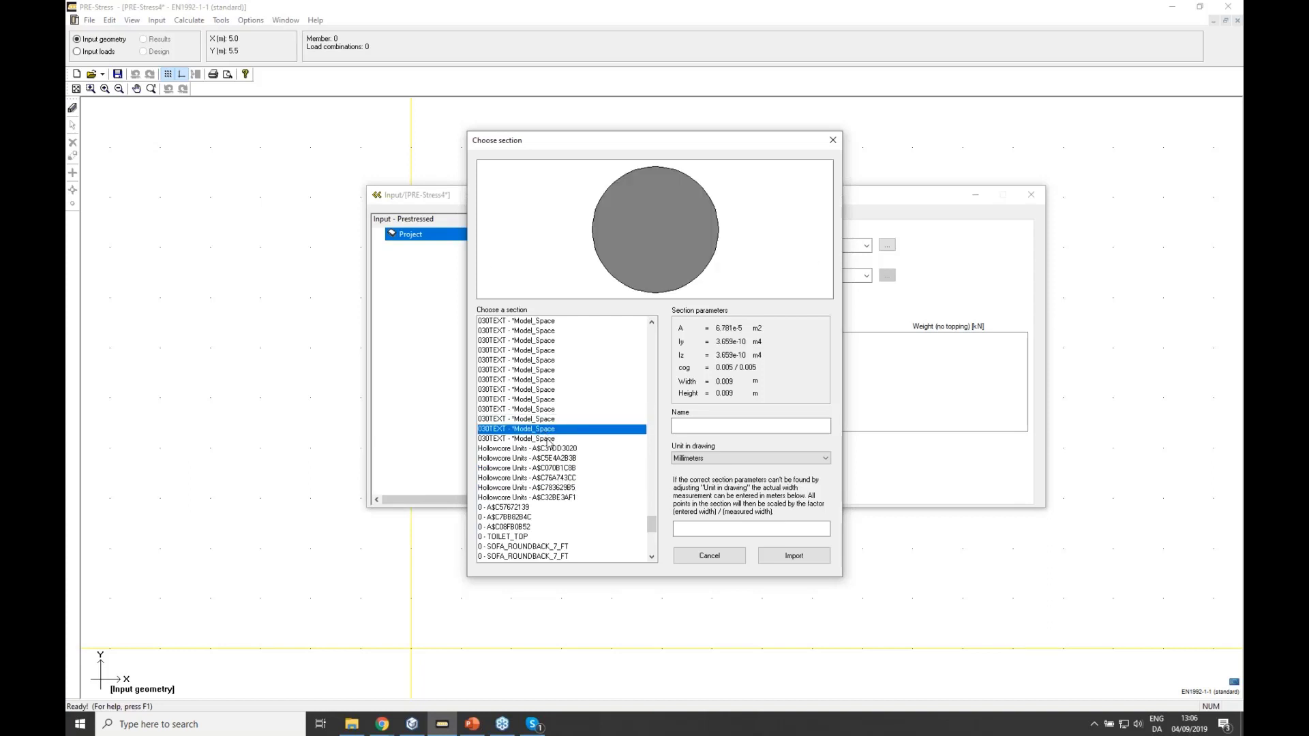
left_click(548, 439)
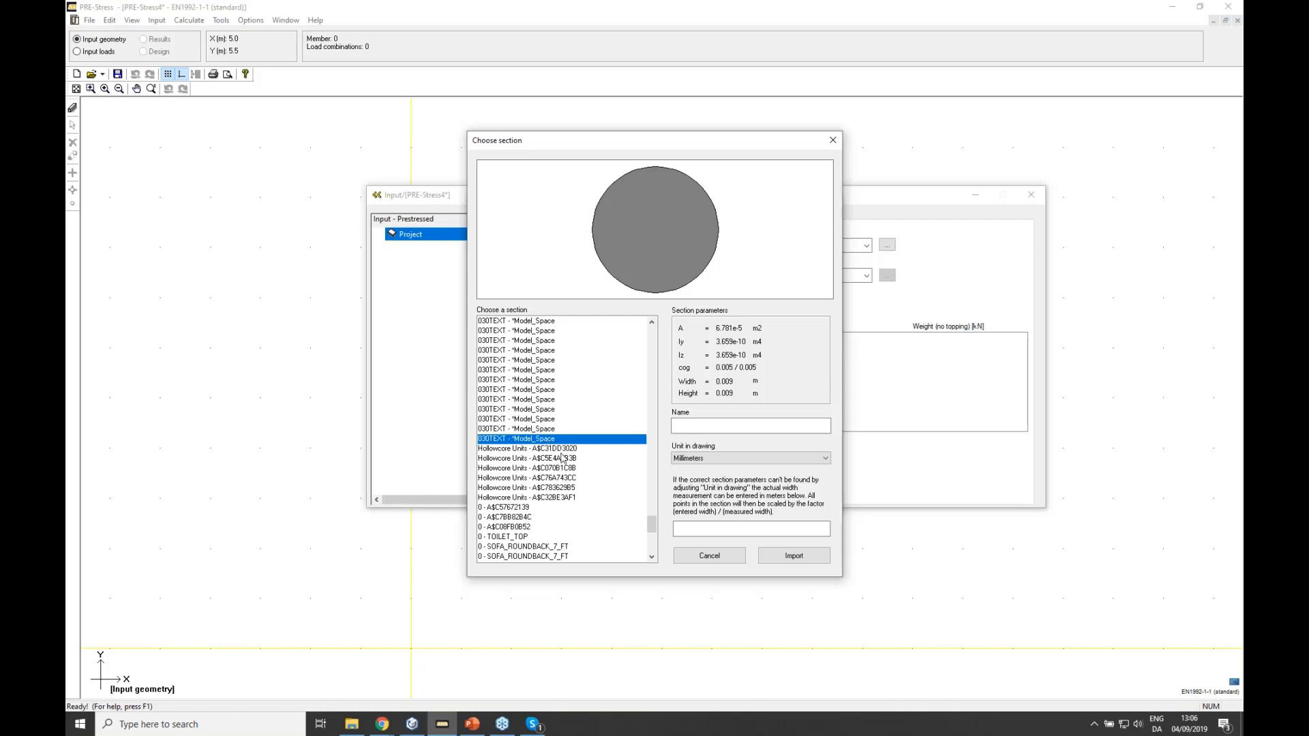
left_click(557, 449)
left_click(558, 459)
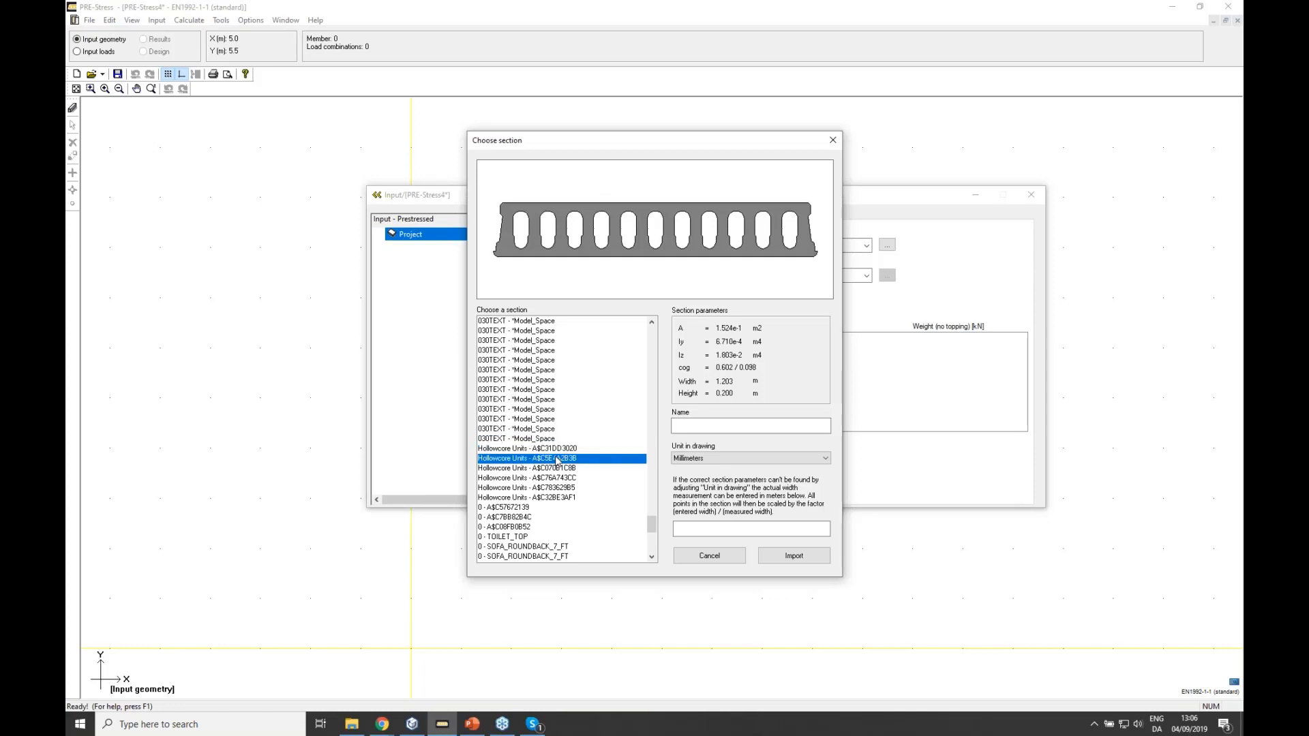
left_click(558, 468)
left_click(559, 477)
left_click(561, 488)
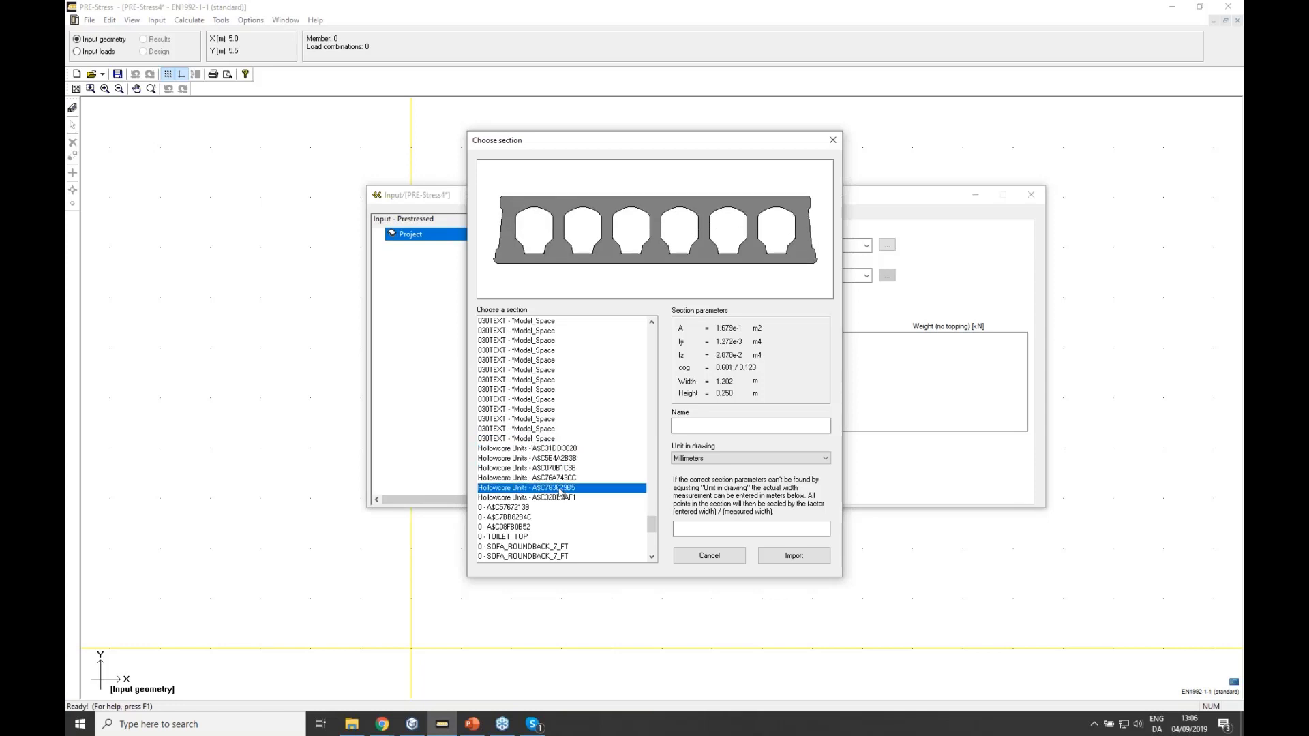
left_click(559, 498)
- Import the section Hollowcore Units - A$C31DD3020 under the name HC_1 and assign it to the beam
left_click(552, 450)
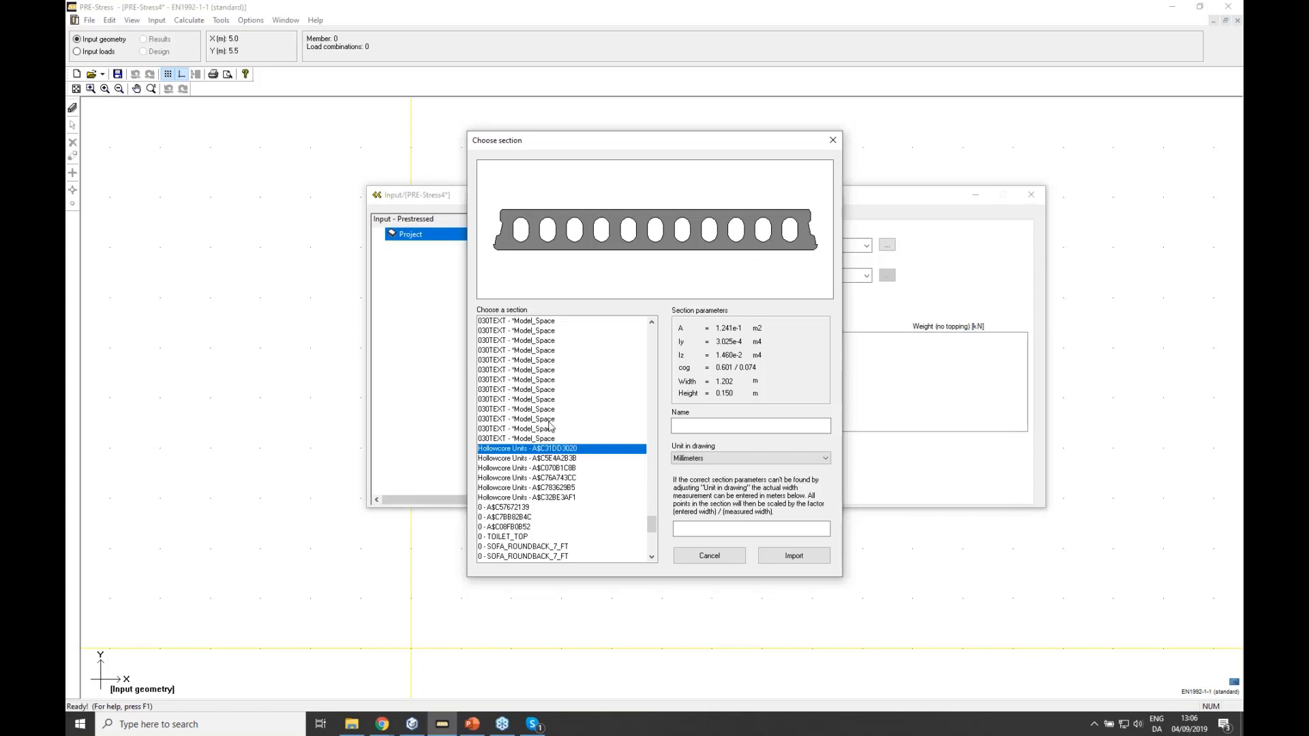
left_click(702, 424)
type("HC")
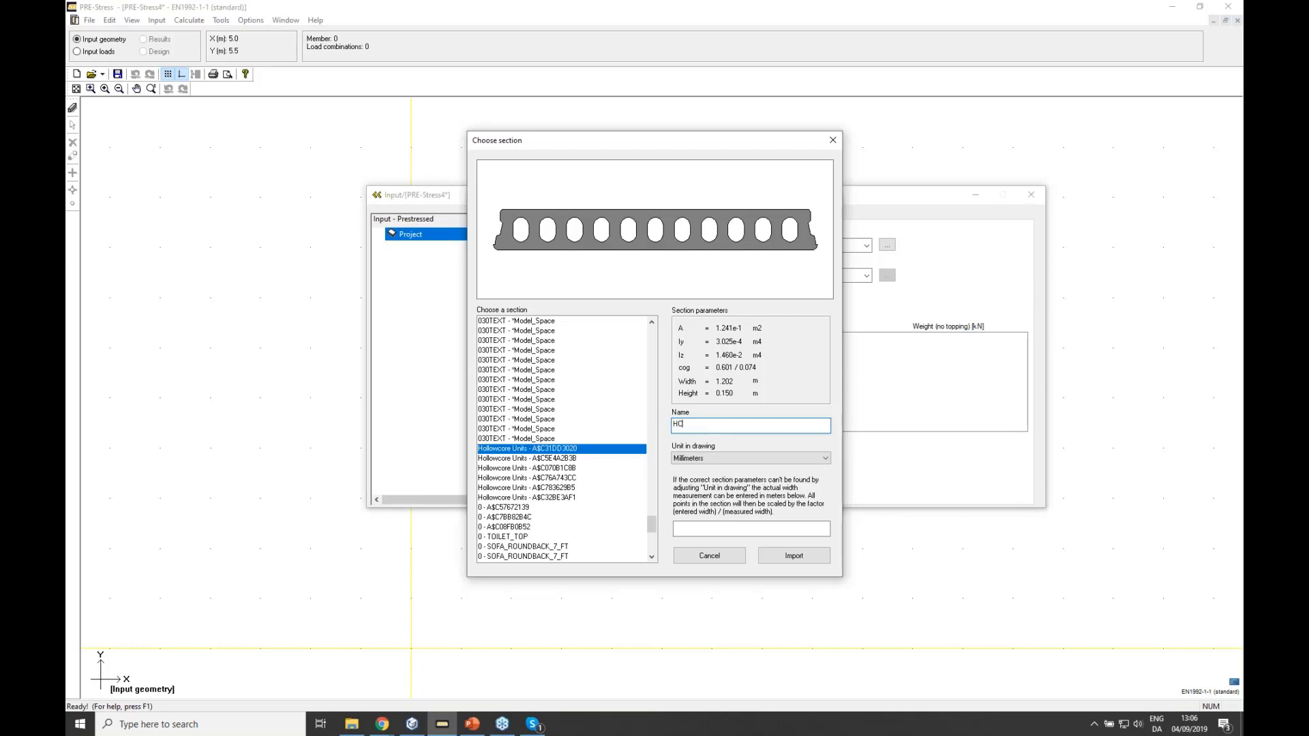
type("_1")
left_click(793, 556)
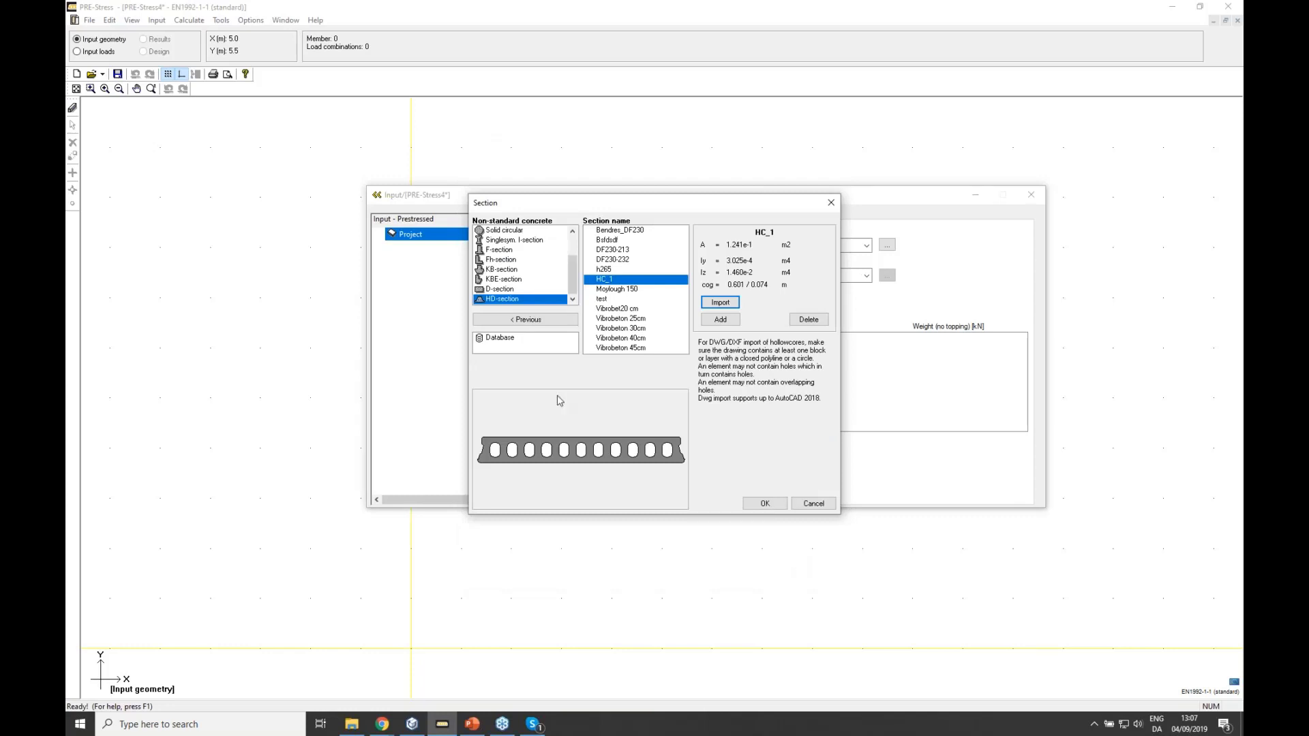
left_click(763, 503)
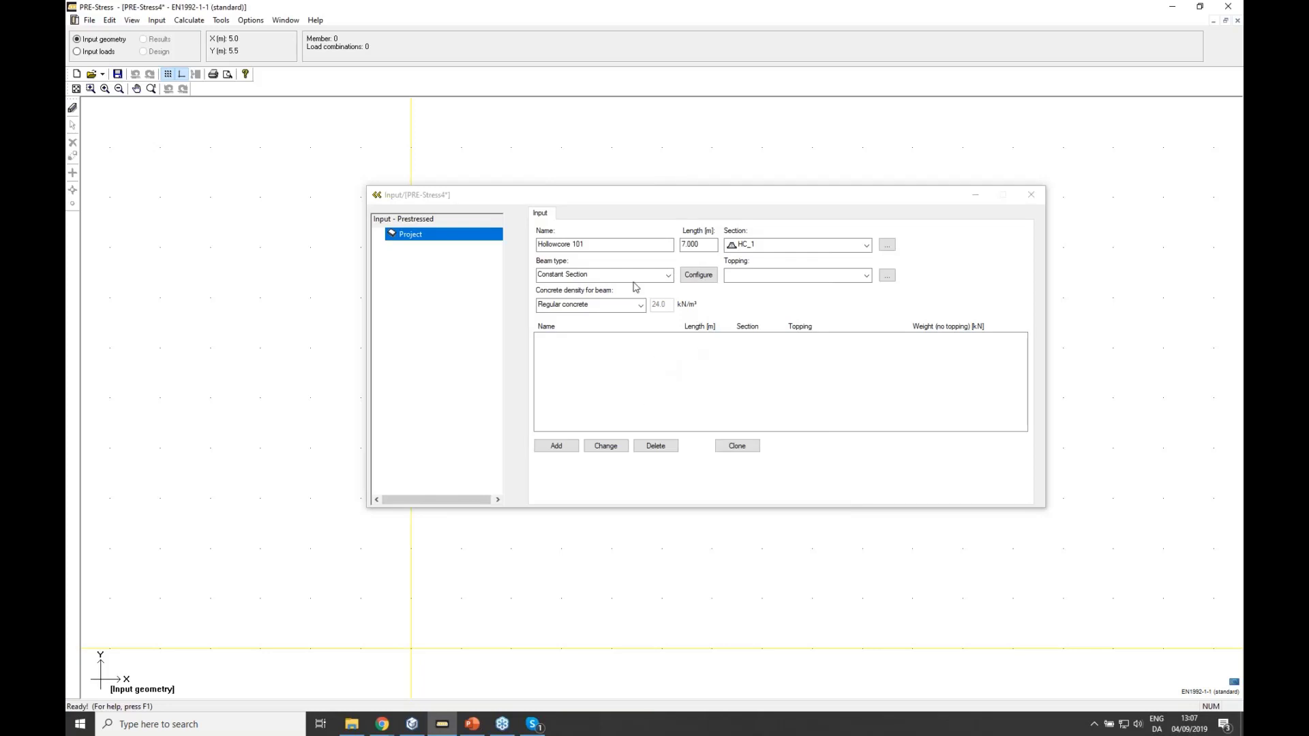
- Add the Hollowcore 101 beam with default load combinations, a default fire load combination, dead loads and supports created automatically
left_click(560, 446)
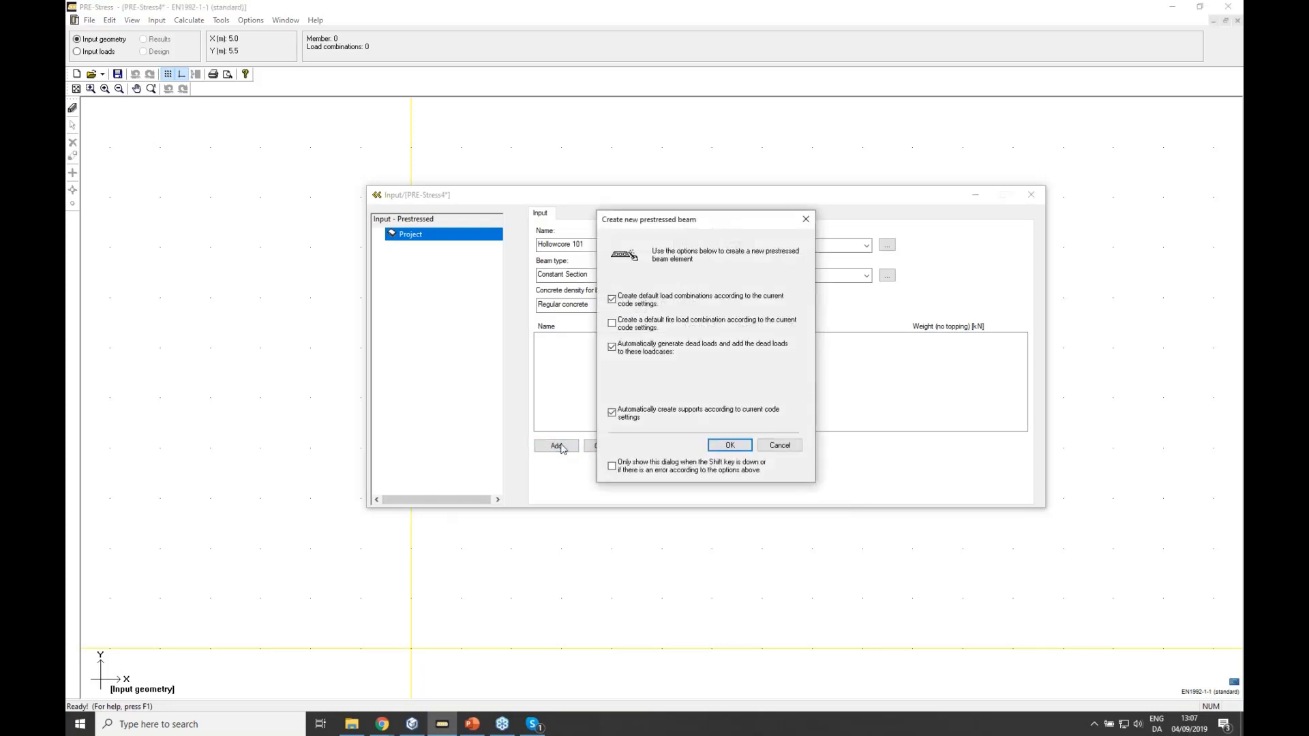
left_click(612, 323)
left_click(729, 445)
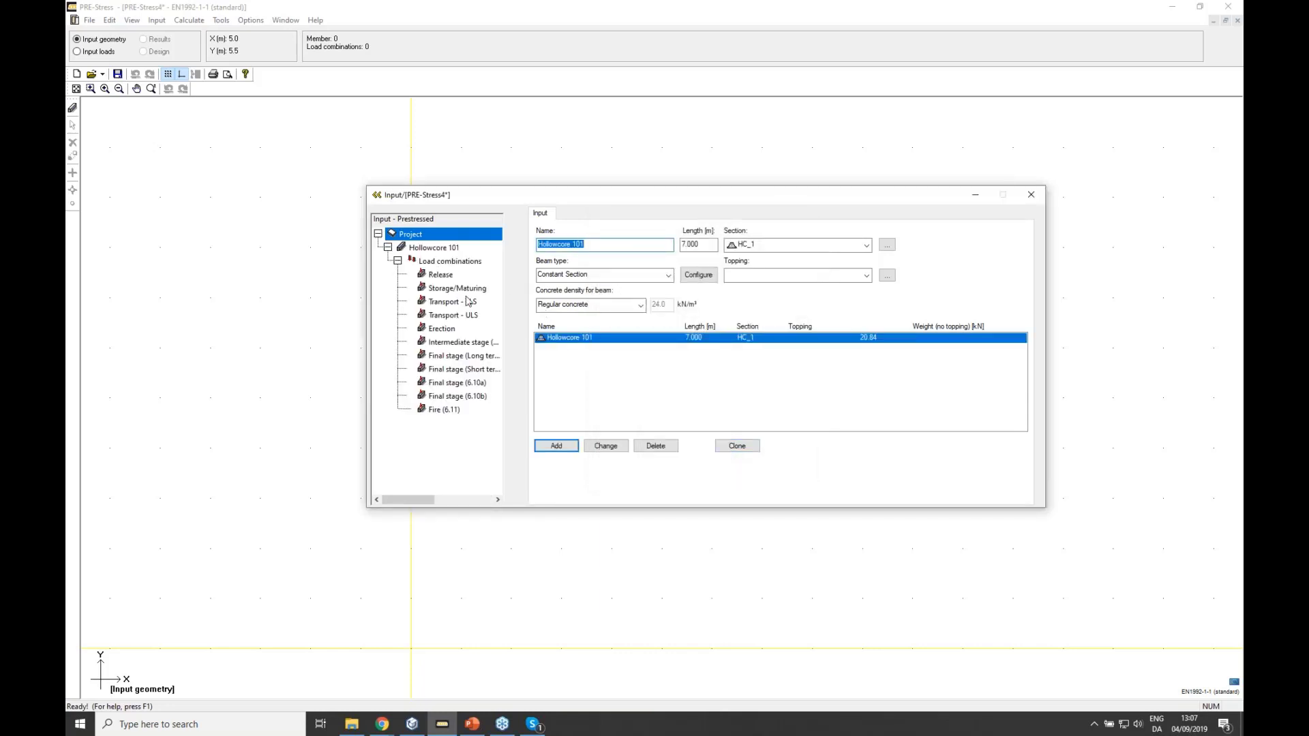
- Open the reinforcement pattern for the Hollowcore 101 beam's main reinforcement and examine the possible strand positions in the section
left_click_drag(498, 199, 421, 211)
left_click(420, 256)
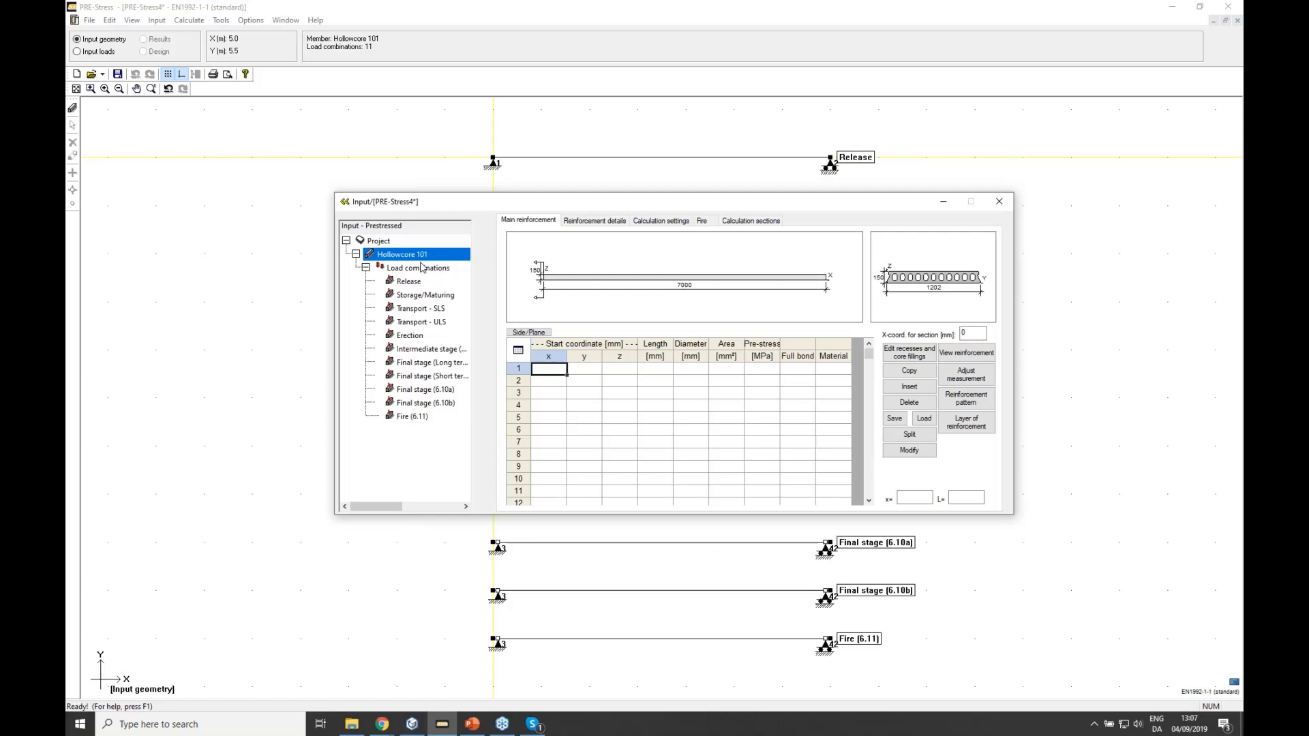
mouse_move(544, 264)
left_mouse_down()
mouse_move(762, 265)
mouse_move(665, 266)
left_mouse_up()
left_click_drag(670, 265, 534, 277)
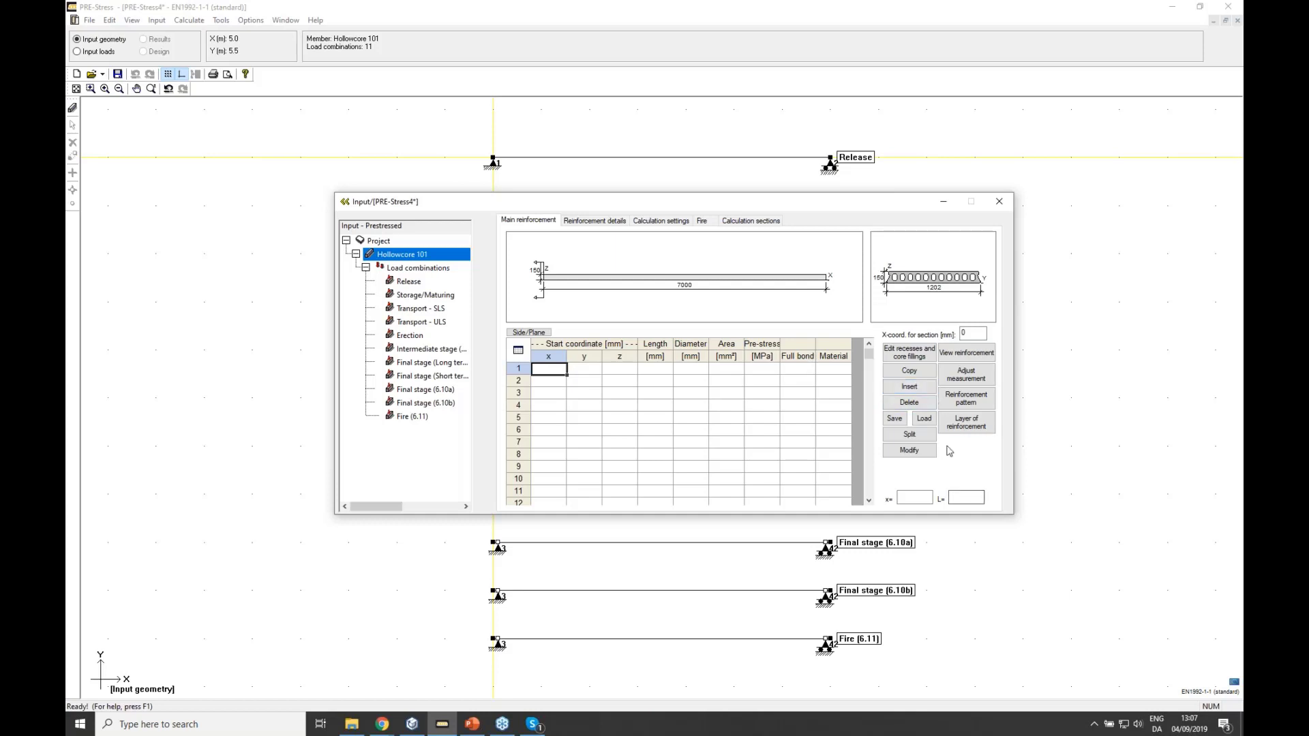
left_click(963, 403)
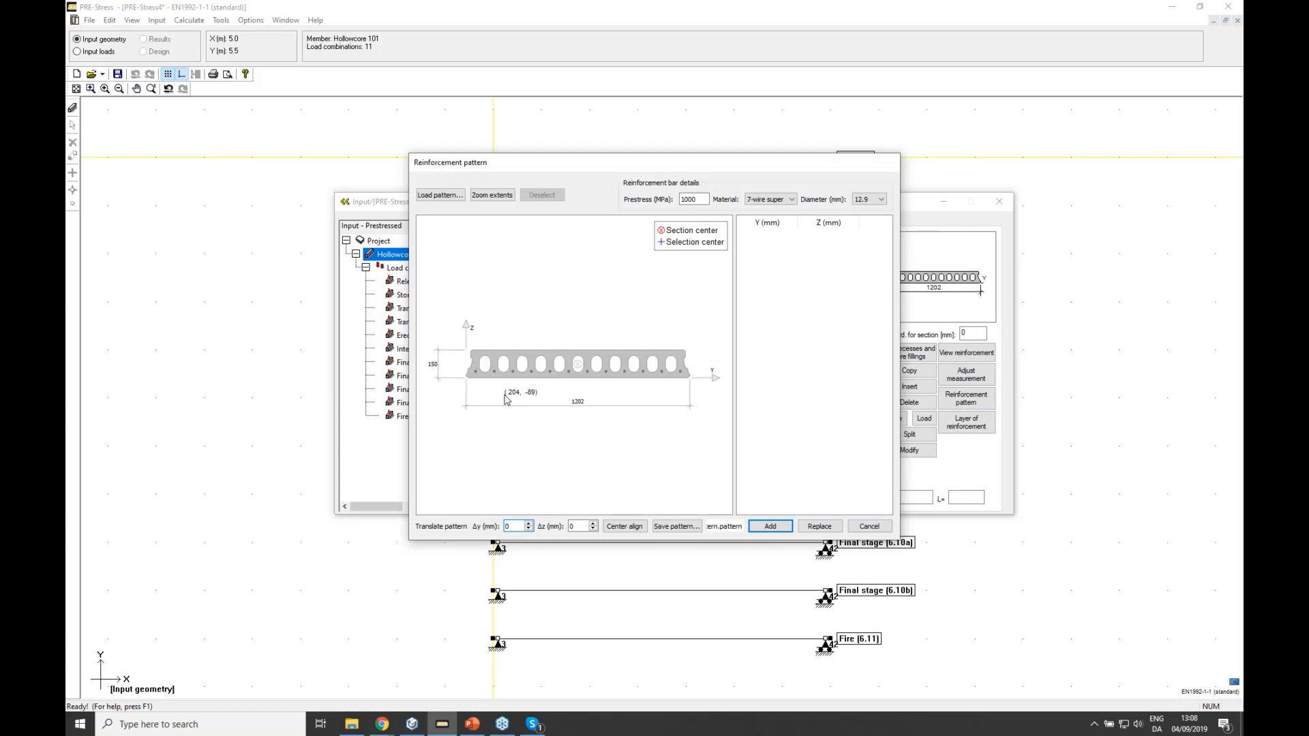
scroll(479, 374, "up", 6)
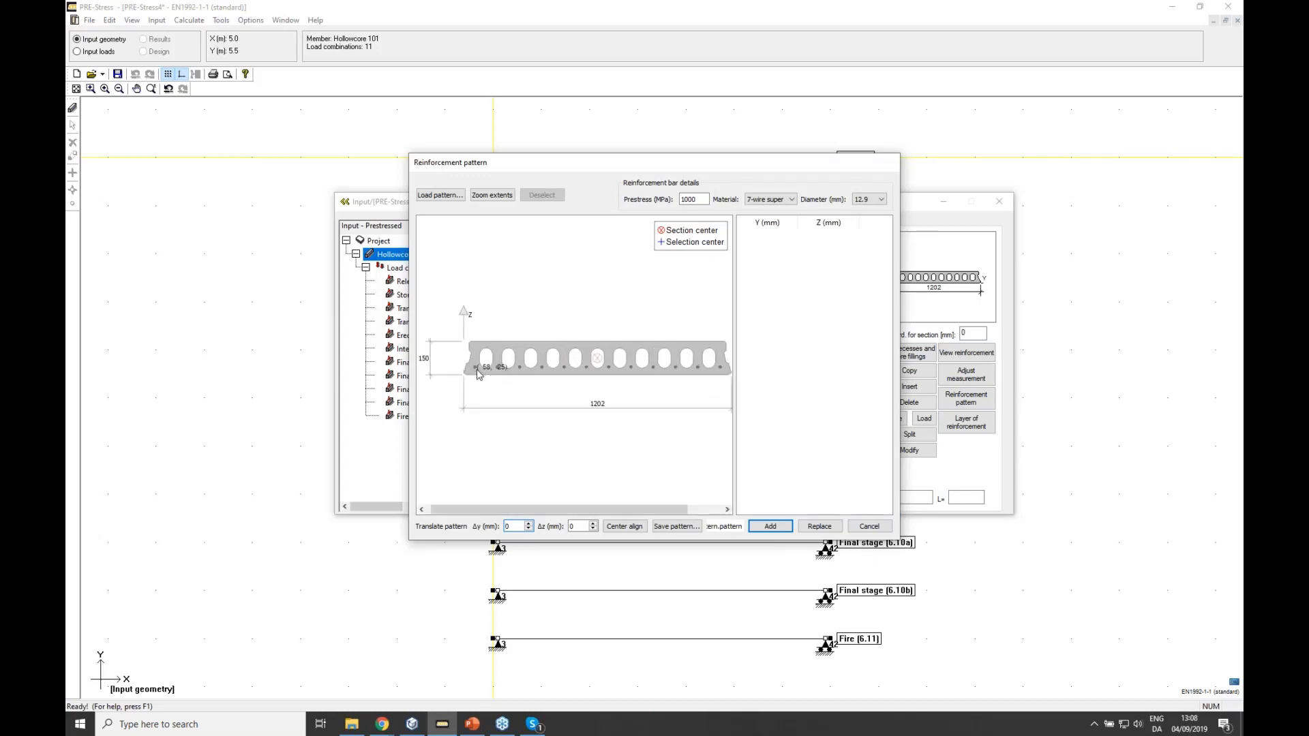
scroll(478, 374, "down", 7)
scroll(478, 373, "up", 4)
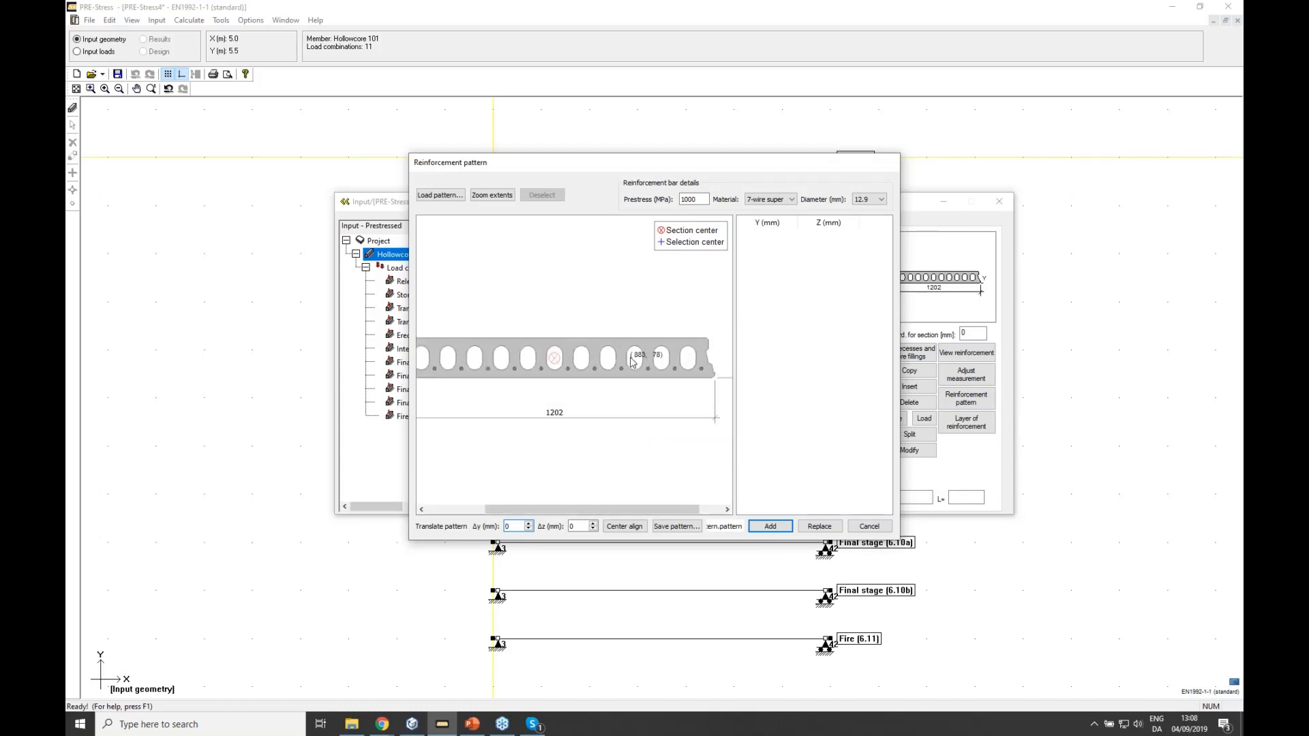
scroll(478, 369, "down", 3)
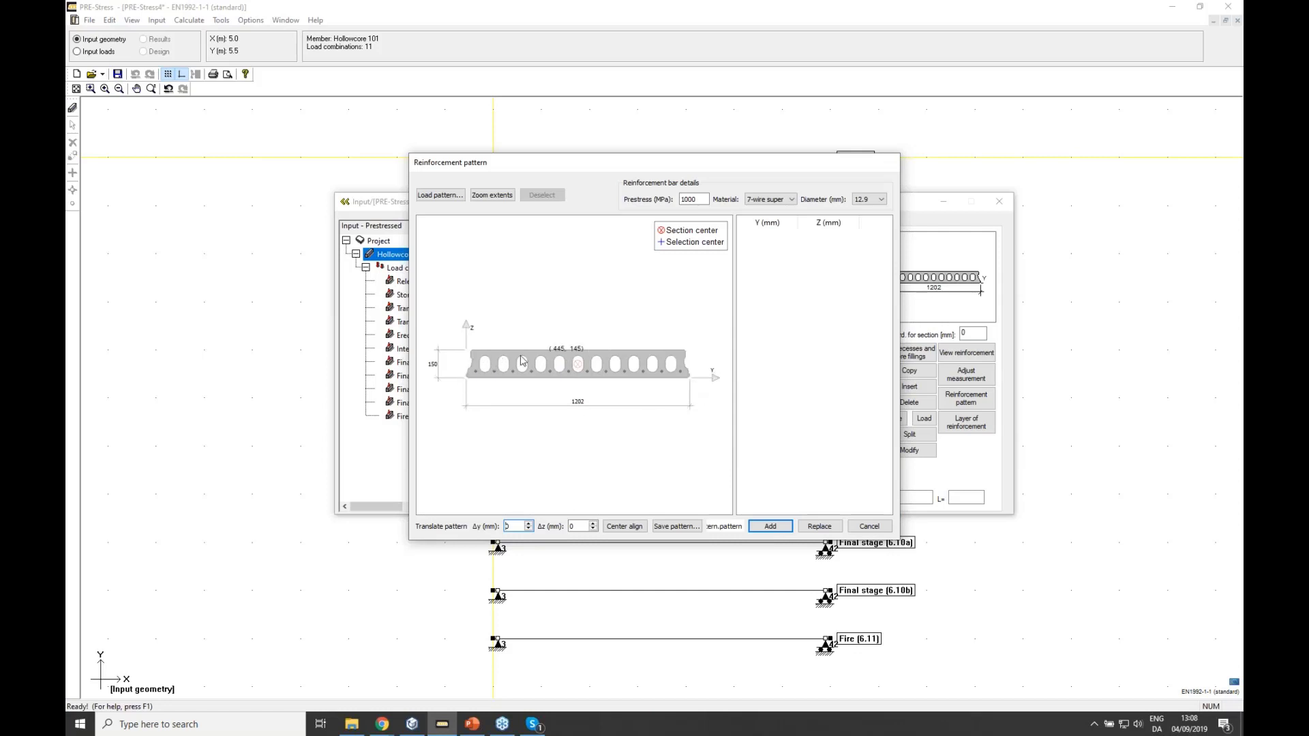
scroll(475, 372, "up", 4)
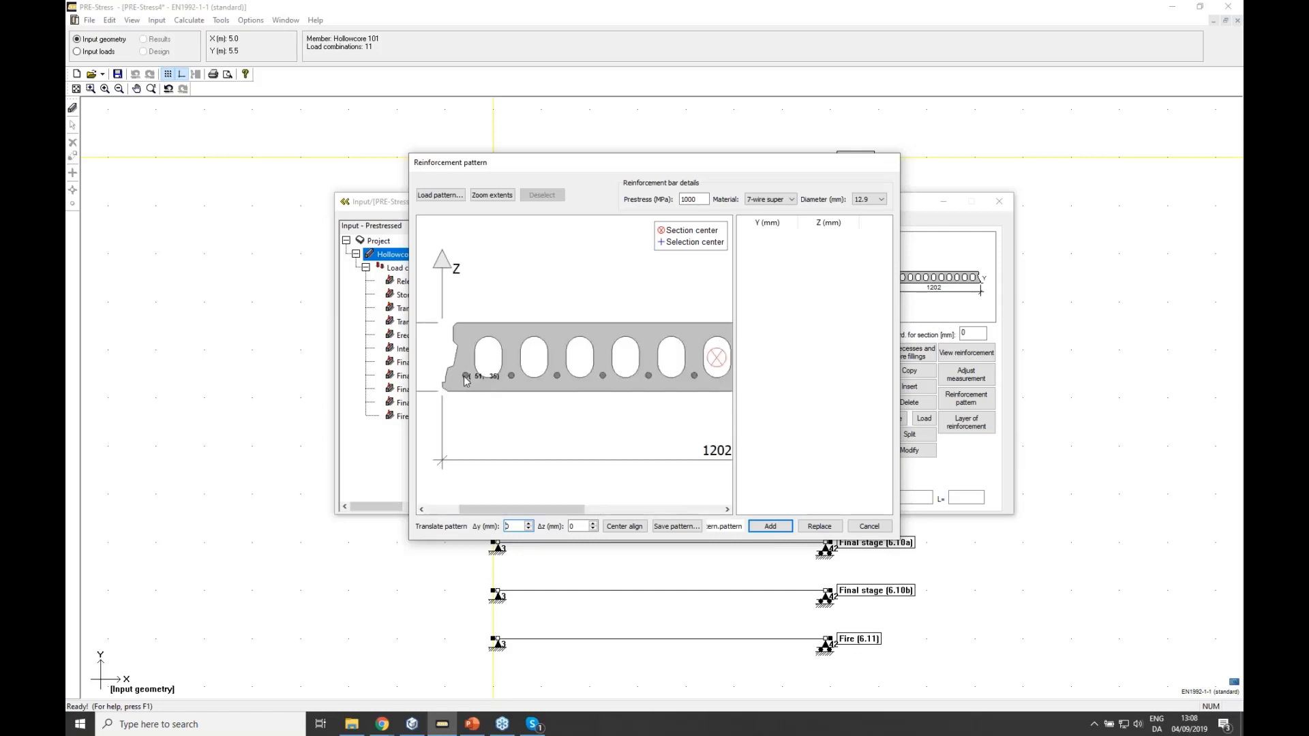
scroll(466, 379, "down", 5)
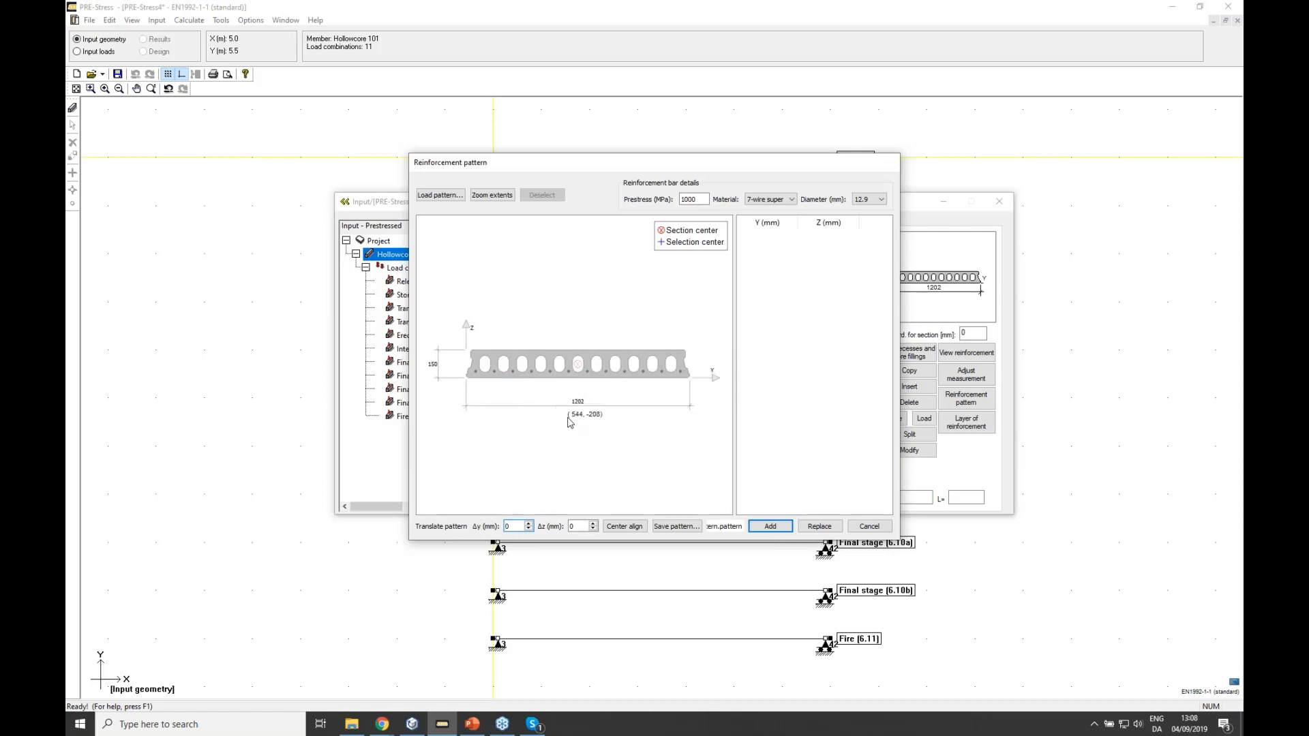
- Add ten 12.9 mm 7-wire super strands prestressed to 1000 MPa at Z 35 mm, five at Y 51–451 and five at Y 751–1151
left_click_drag(568, 426, 451, 351)
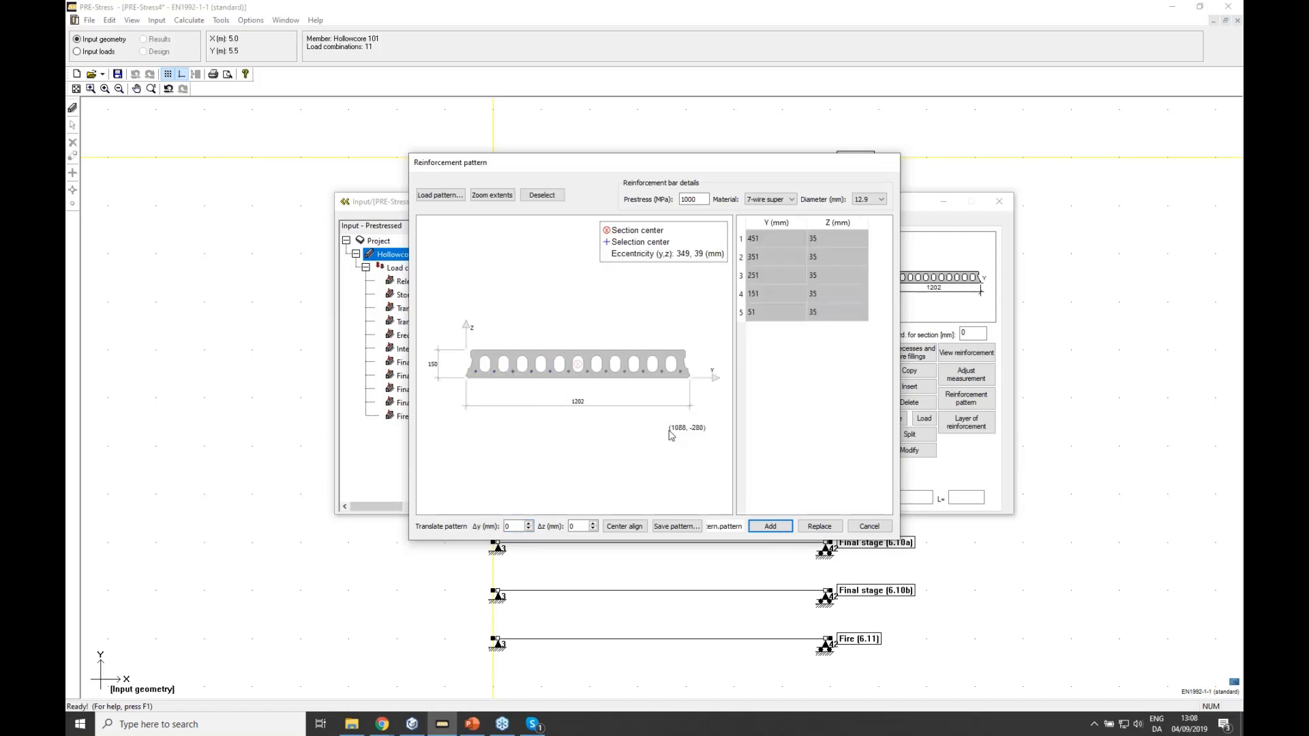
left_click_drag(704, 406, 621, 340)
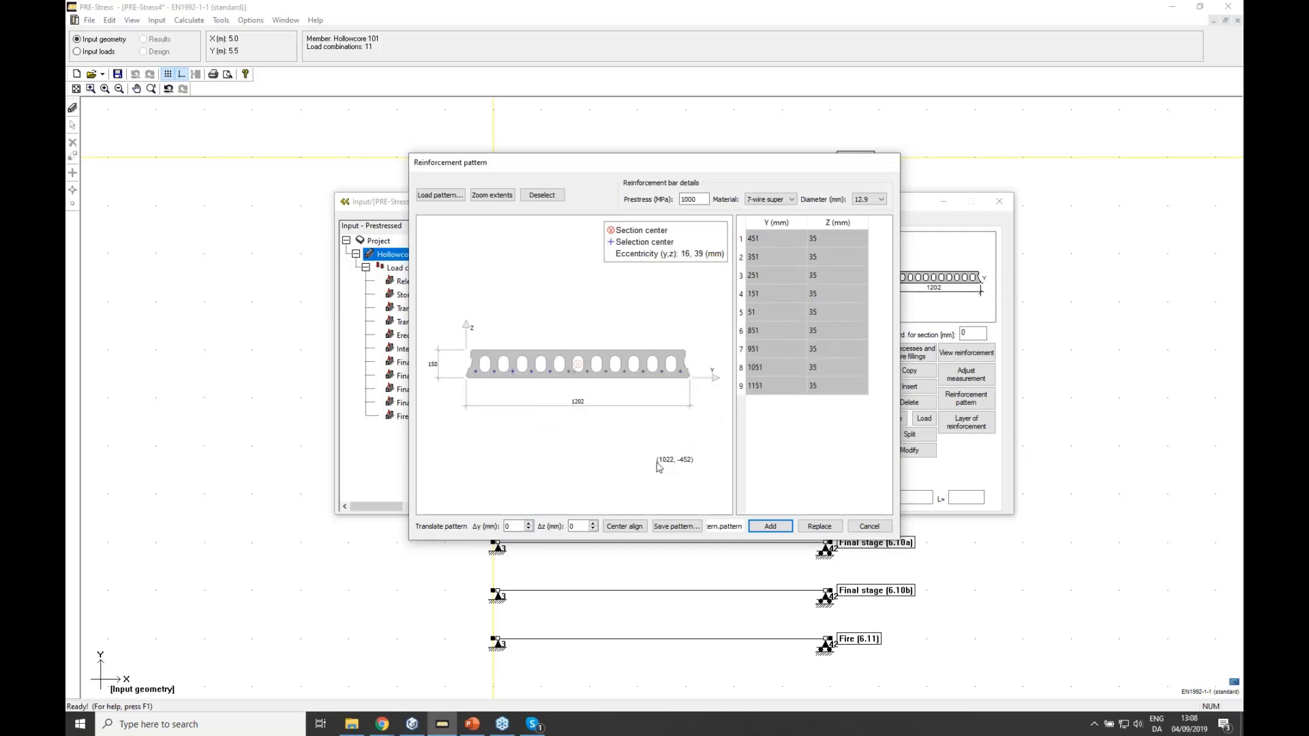
left_click(606, 372)
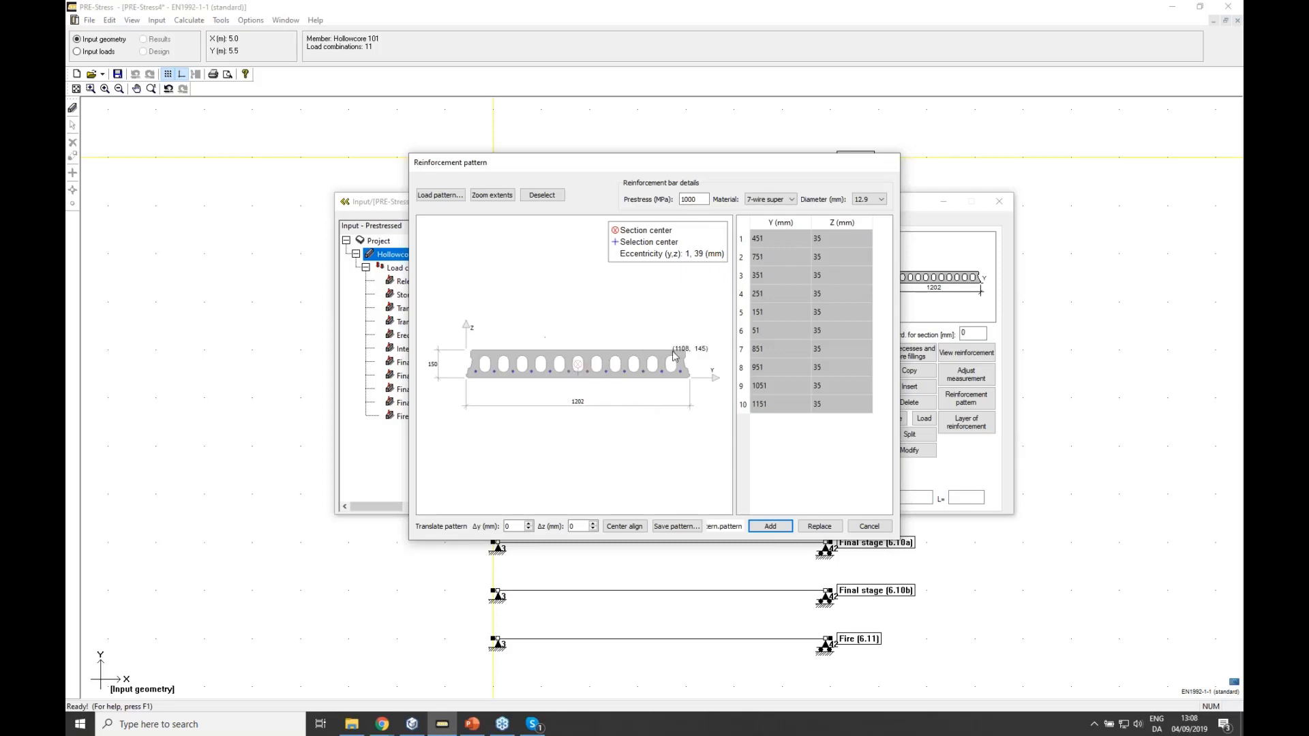
left_click(784, 530)
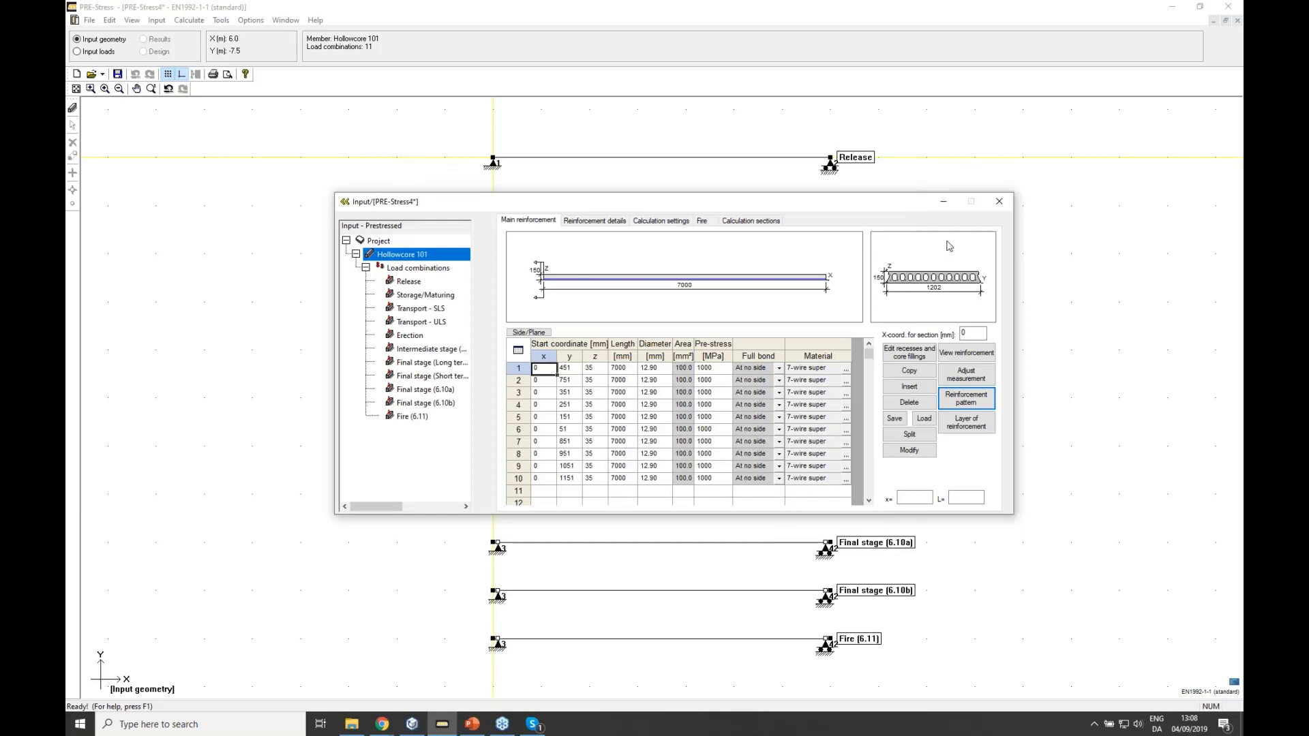
- Review the placed strands in the cross-section, their coordinates in the reinforcement table, and the beam's reinforcement details
left_click(955, 262)
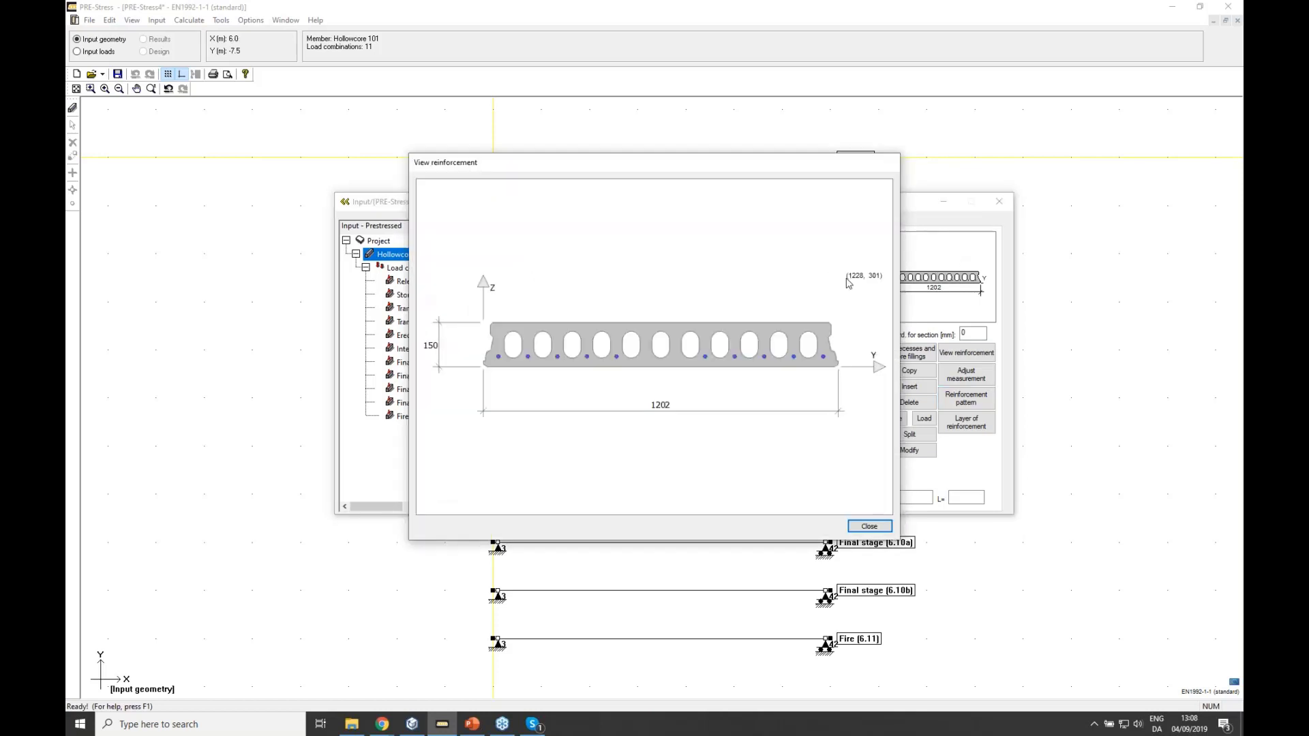
left_click(880, 531)
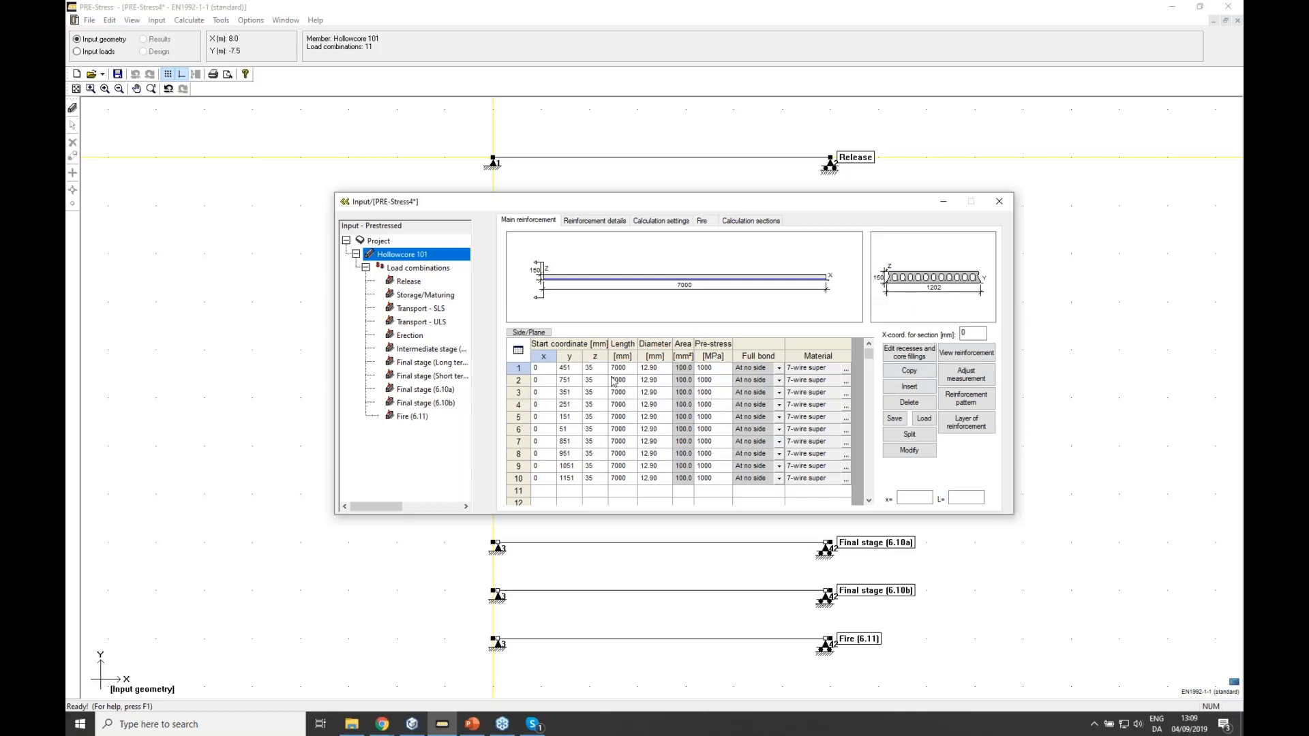
left_click(570, 380)
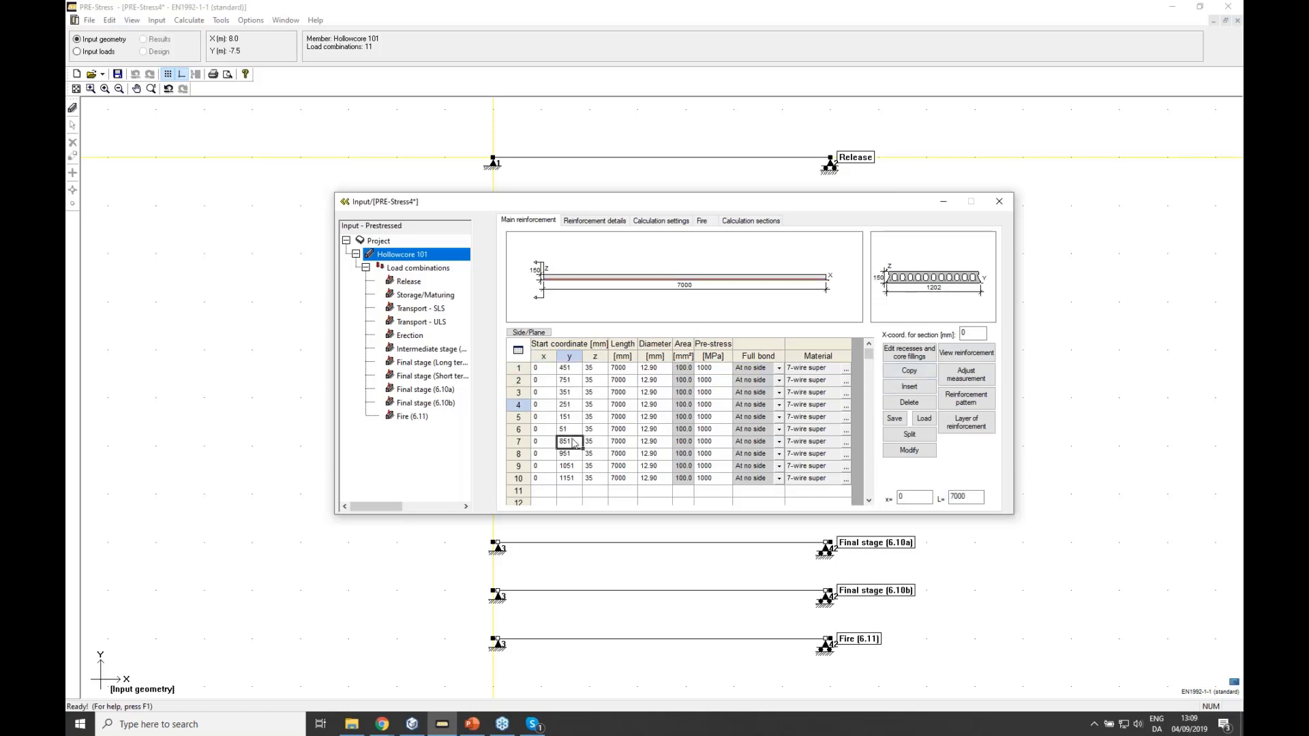
key("Tab")
key("Down")
key("Down")
key("Down")
key("Down")
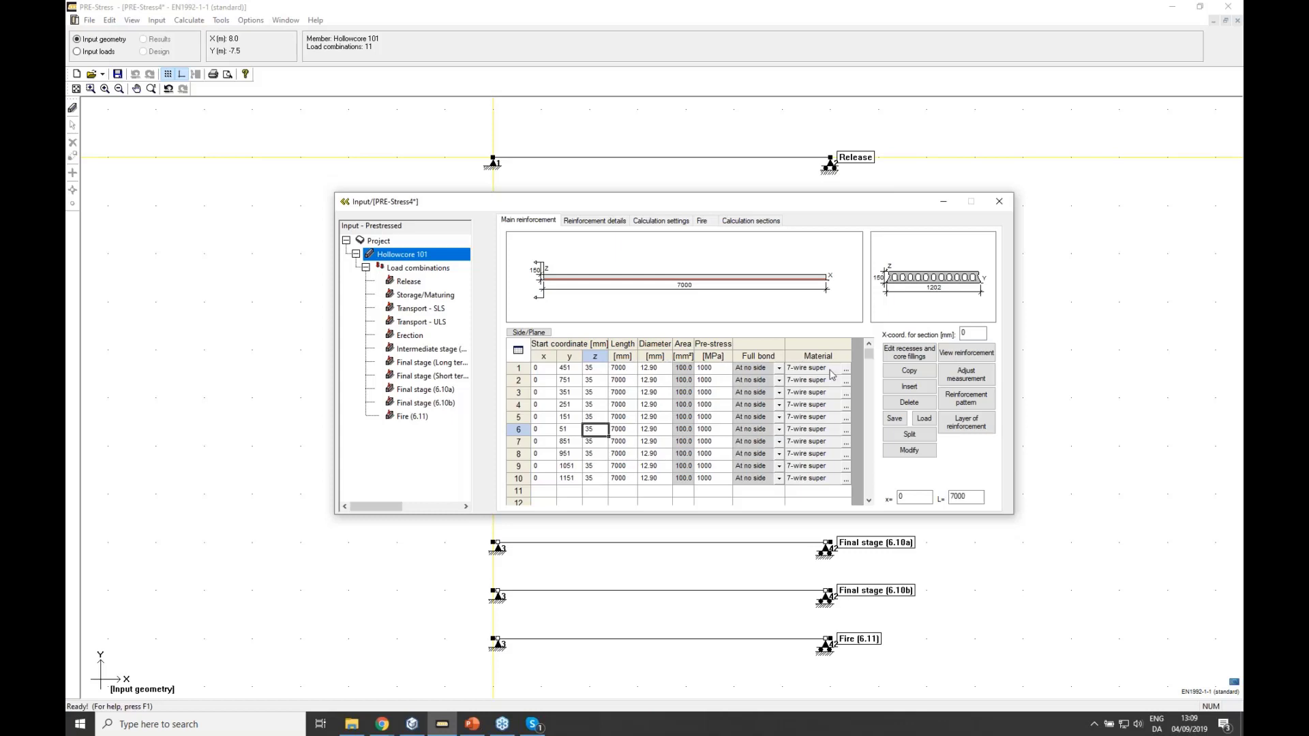
left_click(603, 222)
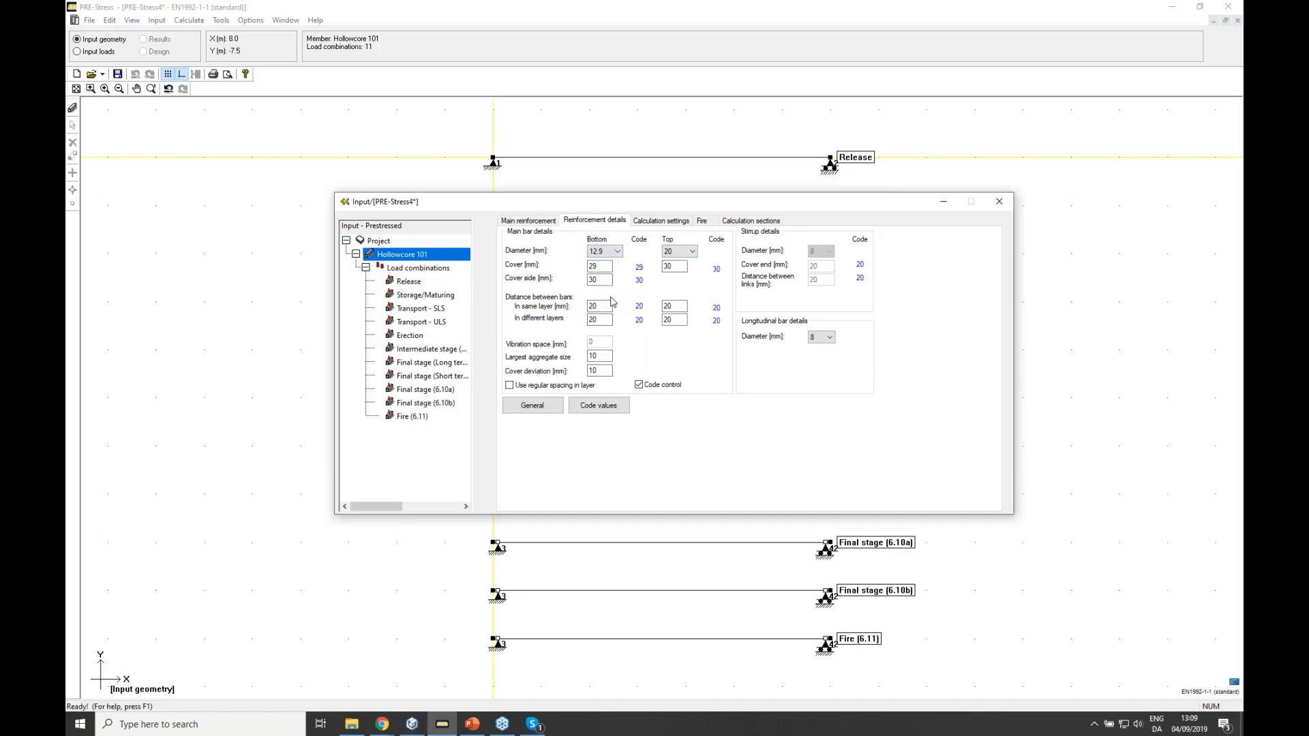
- Enable the vertical stress check in the anchor zone and the EN1168 punching check in the beam's calculation settings
left_click(655, 222)
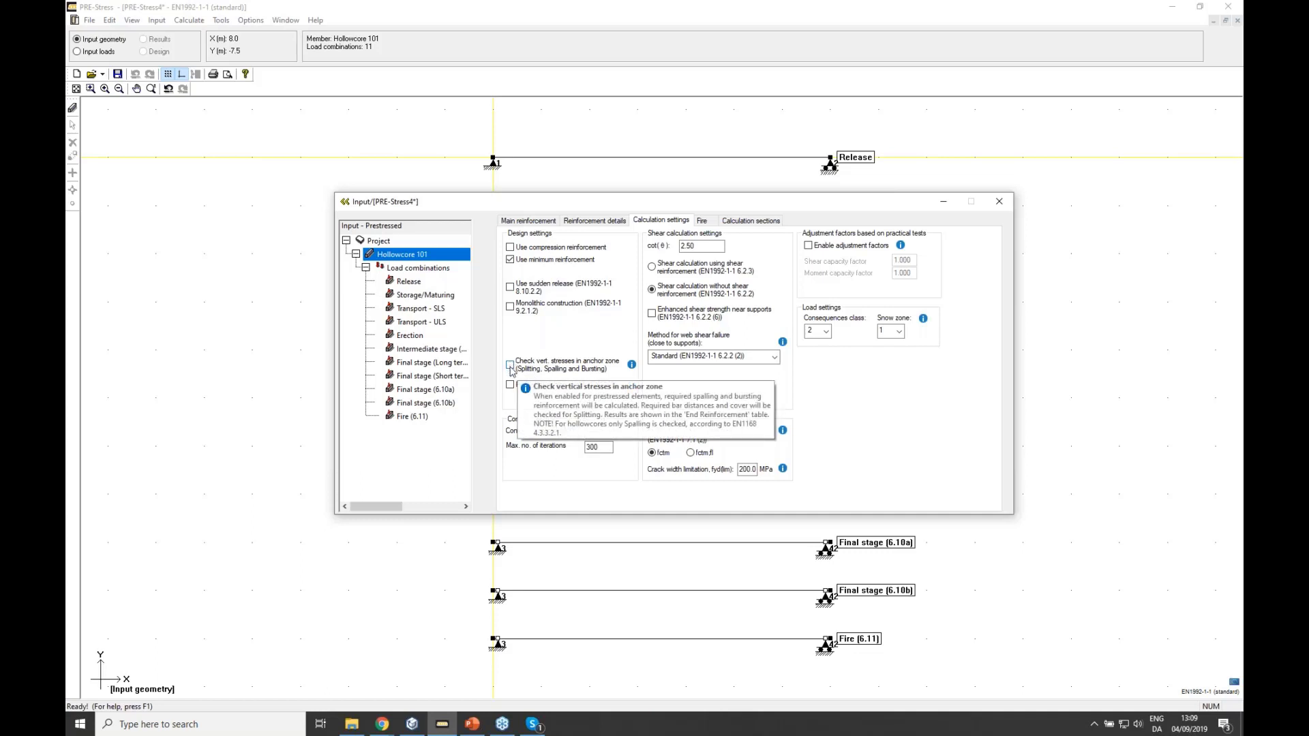
left_click(510, 366)
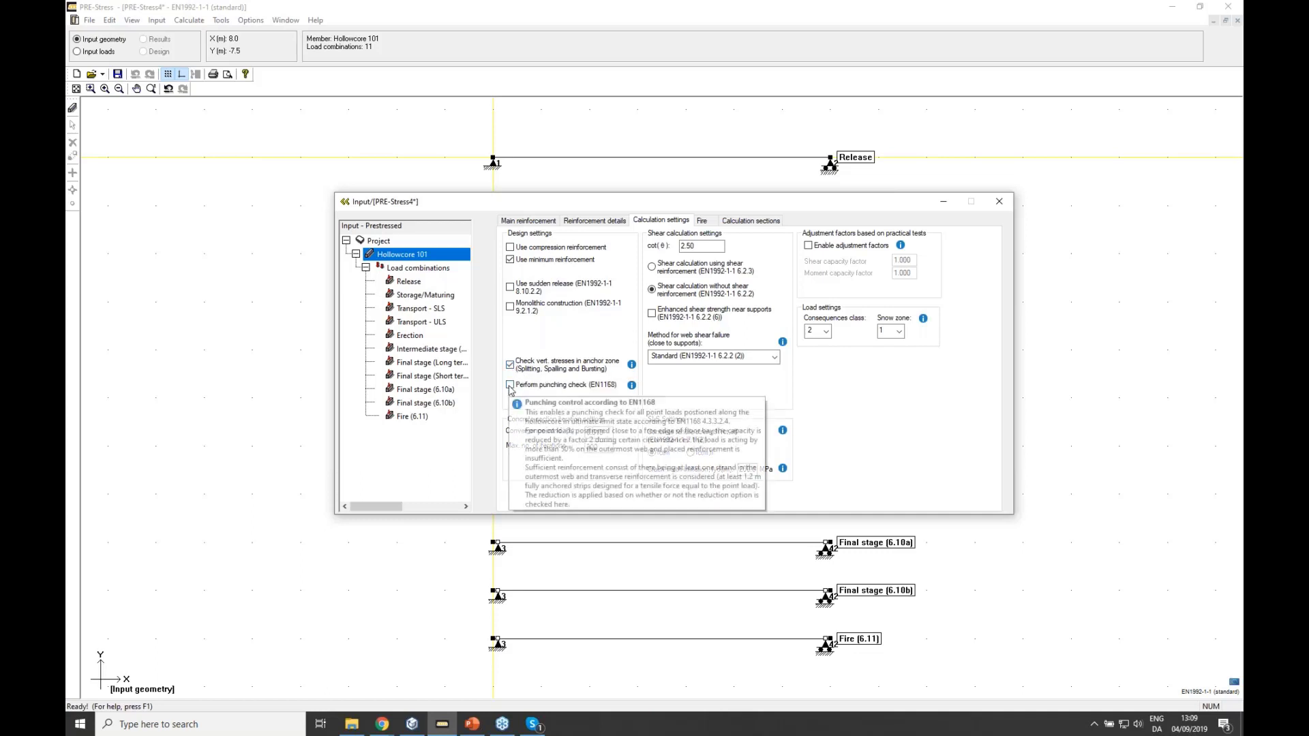
left_click(510, 385)
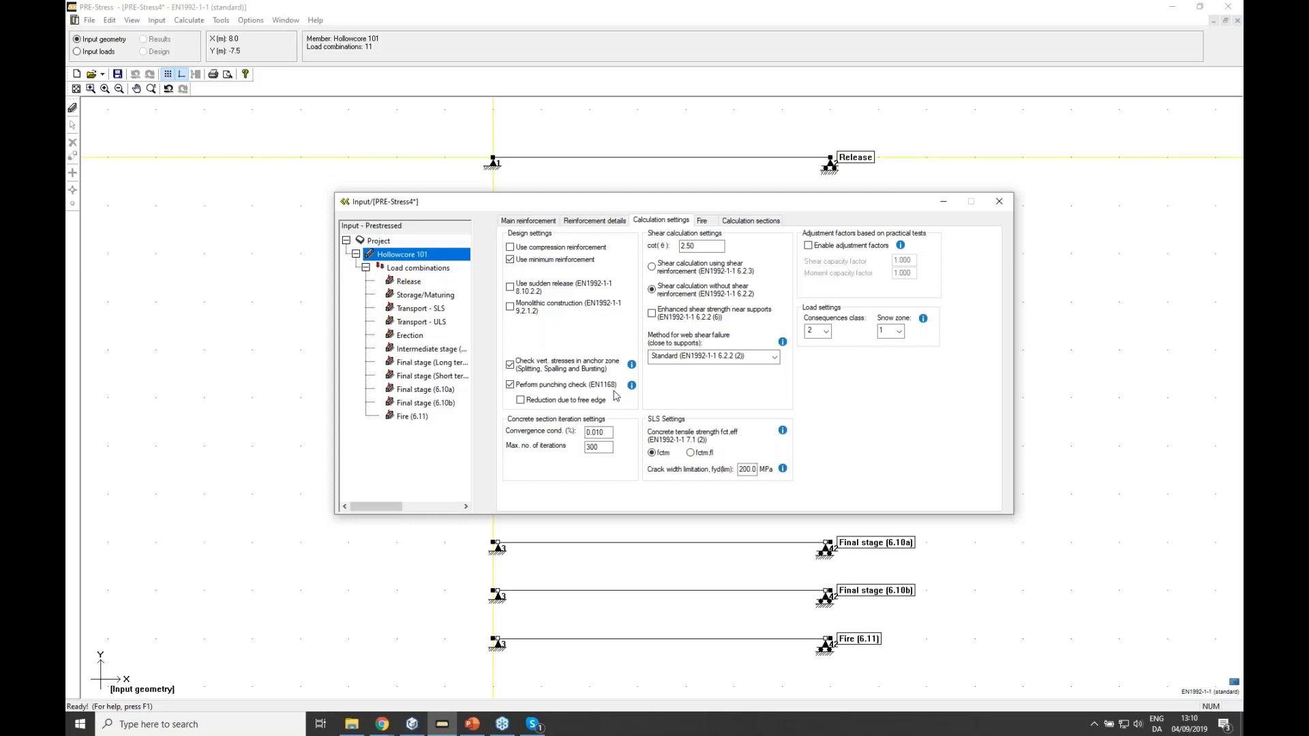
mouse_move(631, 366)
- Set the beam's fire exposure to the bottom side only and review its list of calculation sections
left_click(702, 221)
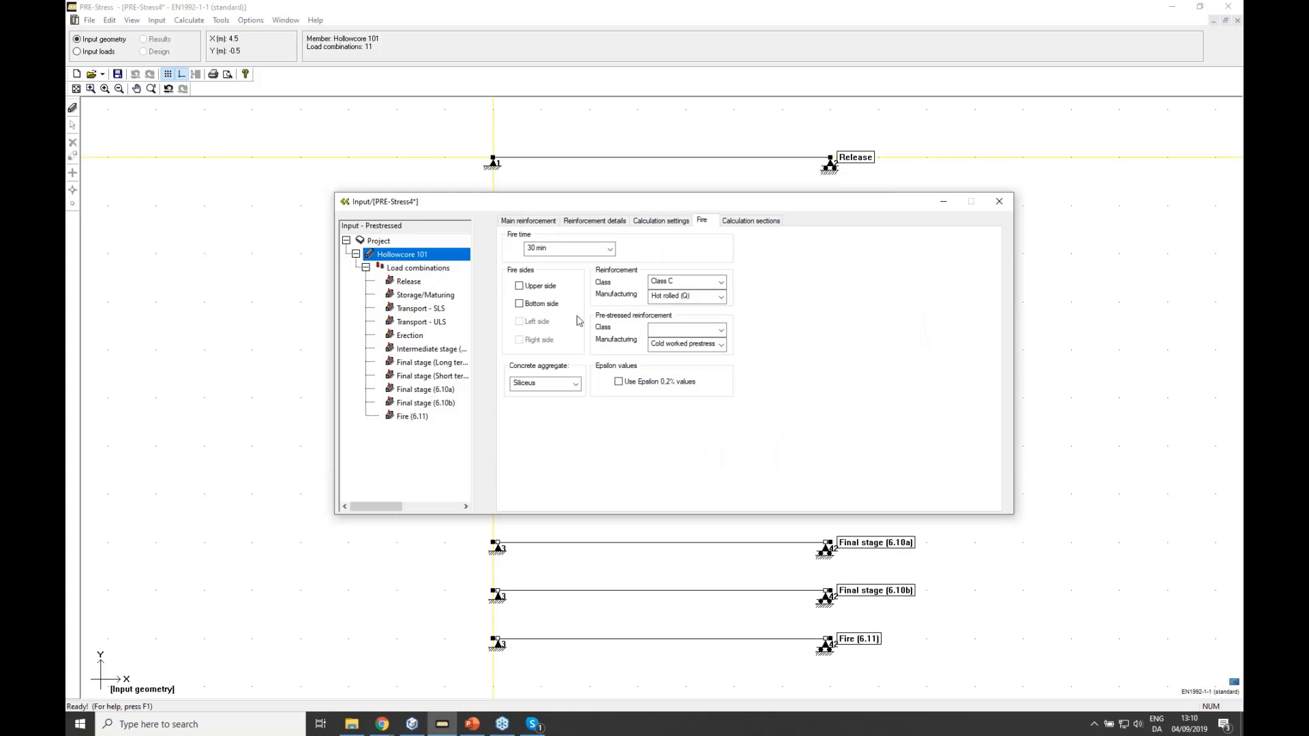
left_click(522, 287)
left_click(519, 304)
left_click(519, 286)
left_click(745, 222)
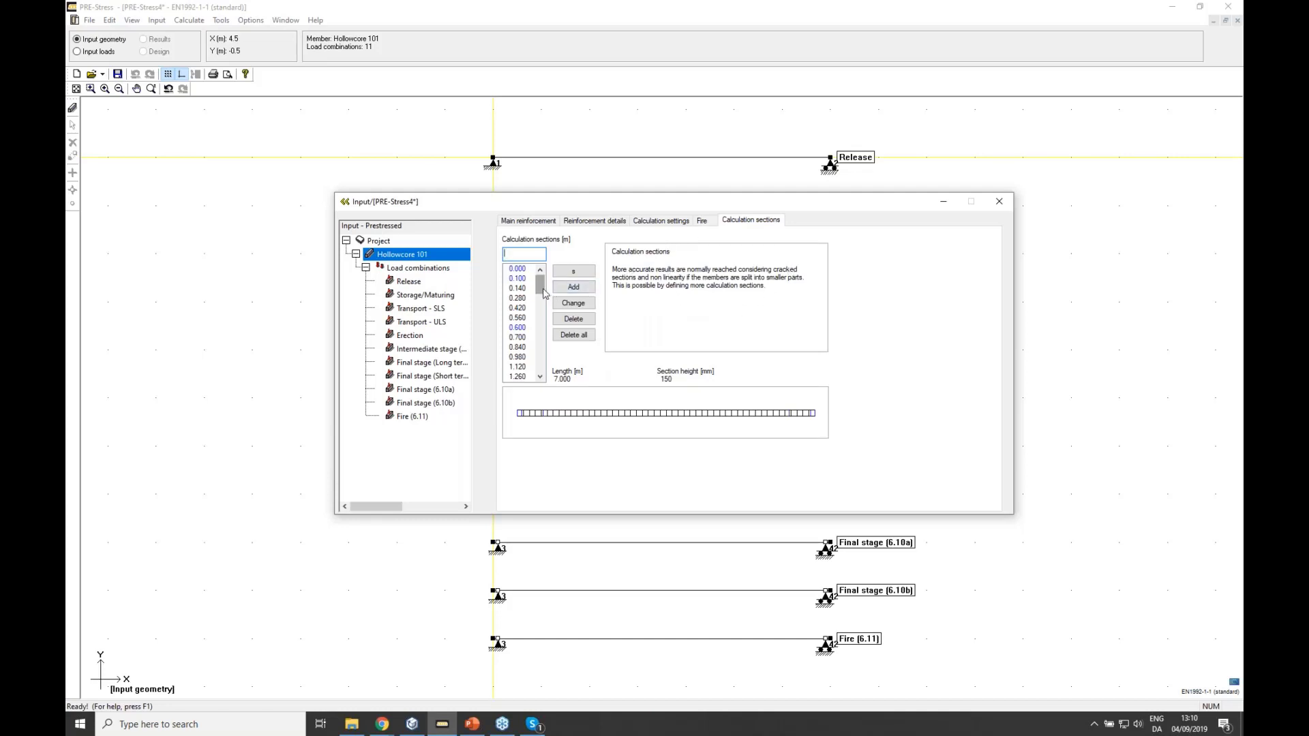
mouse_move(540, 285)
left_mouse_down()
mouse_move(543, 298)
mouse_move(544, 280)
left_mouse_up()
- Add a filling to core 3 of the beam from X 0 to 2000 mm
left_click(522, 223)
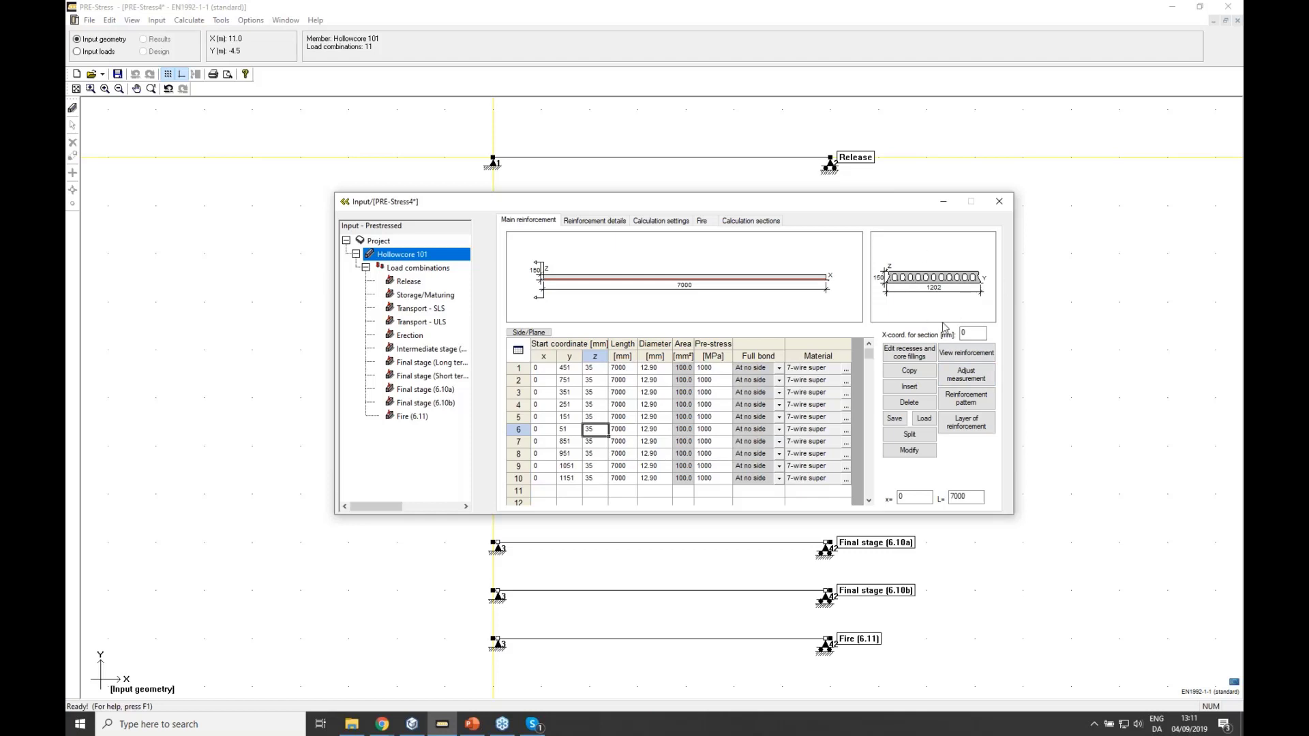
left_click(908, 355)
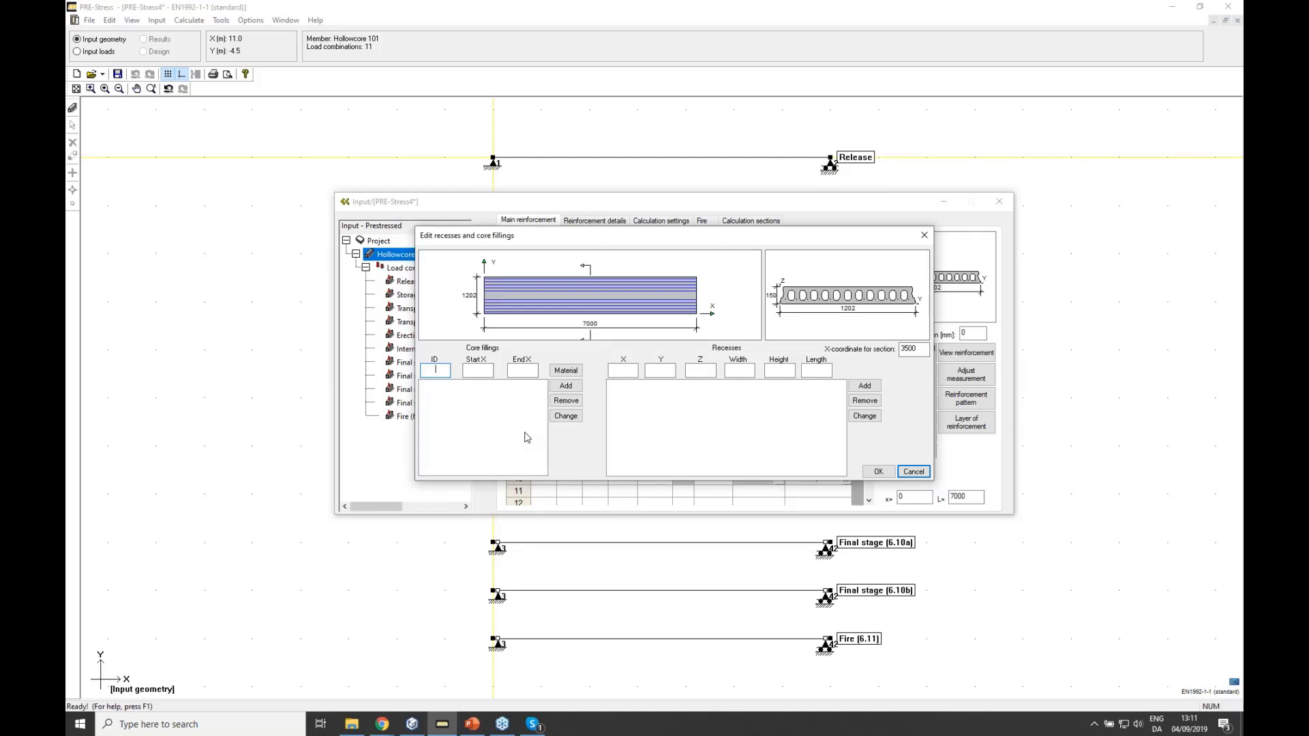
type("3")
left_click(482, 370)
type("0")
left_click(522, 369)
type("2000")
left_click(565, 388)
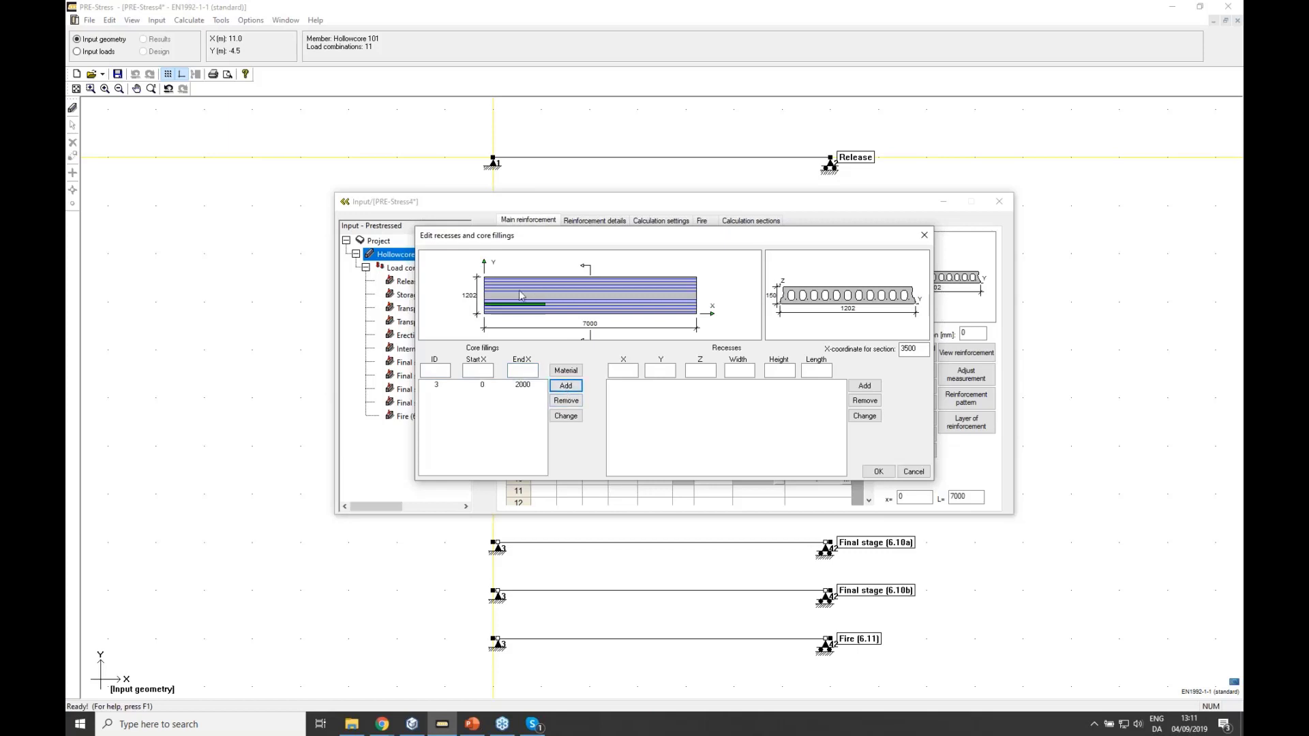
- Add a recess at X 2500, Y 600, Z 0 with width 400, height 150 and length 800 mm, and accept the recesses and core fillings
mouse_move(590, 274)
left_mouse_down()
mouse_move(518, 277)
mouse_move(583, 277)
left_mouse_up()
left_click(630, 371)
type("2500")
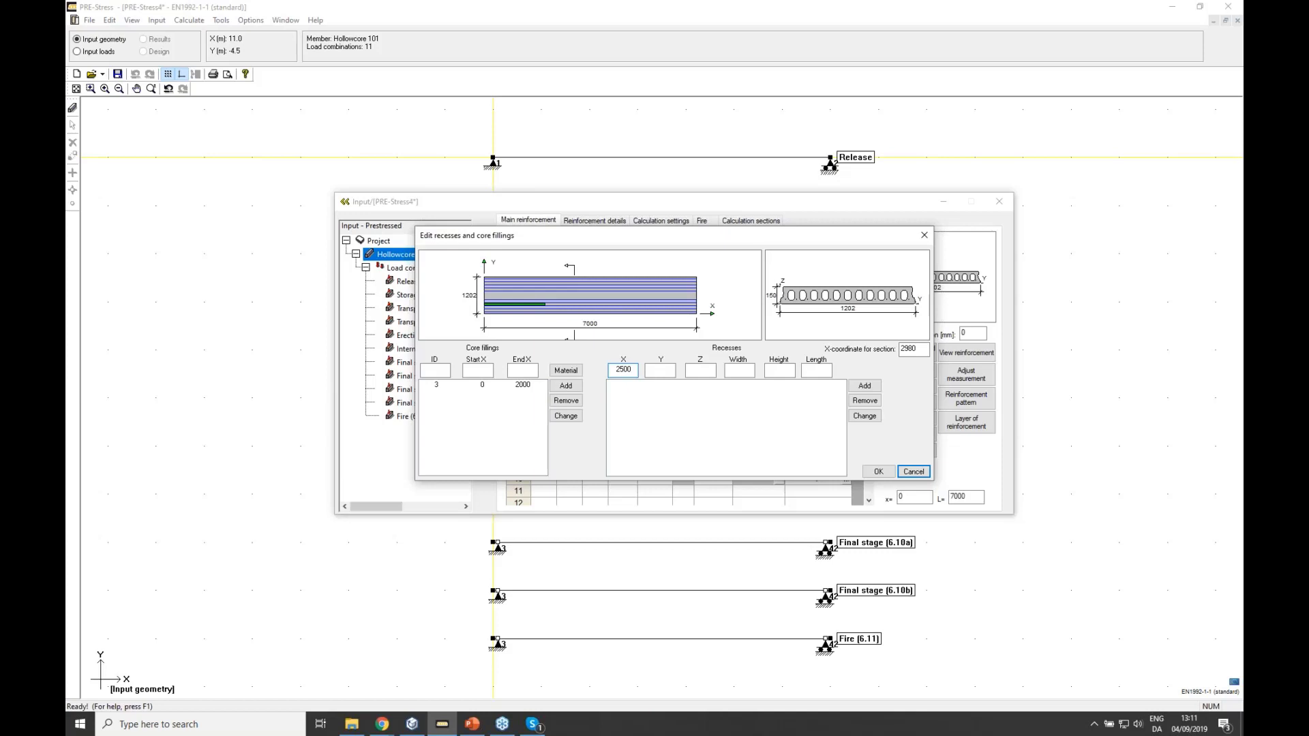
key("Tab")
type("600")
type("400")
type("150")
left_click(775, 370)
type("150")
key("Tab")
type("800")
left_click(865, 386)
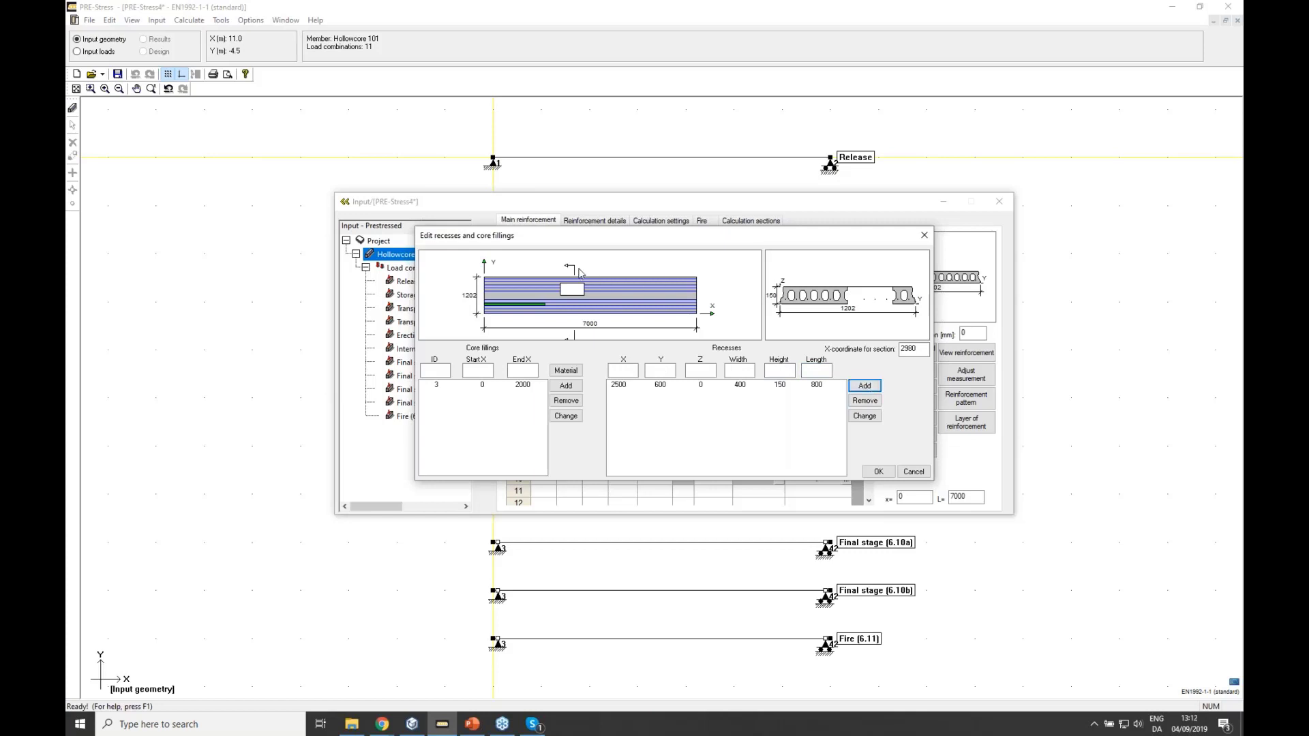
mouse_move(574, 270)
left_mouse_down()
mouse_move(504, 278)
mouse_move(633, 276)
mouse_move(560, 273)
mouse_move(581, 272)
left_mouse_up()
left_click(878, 472)
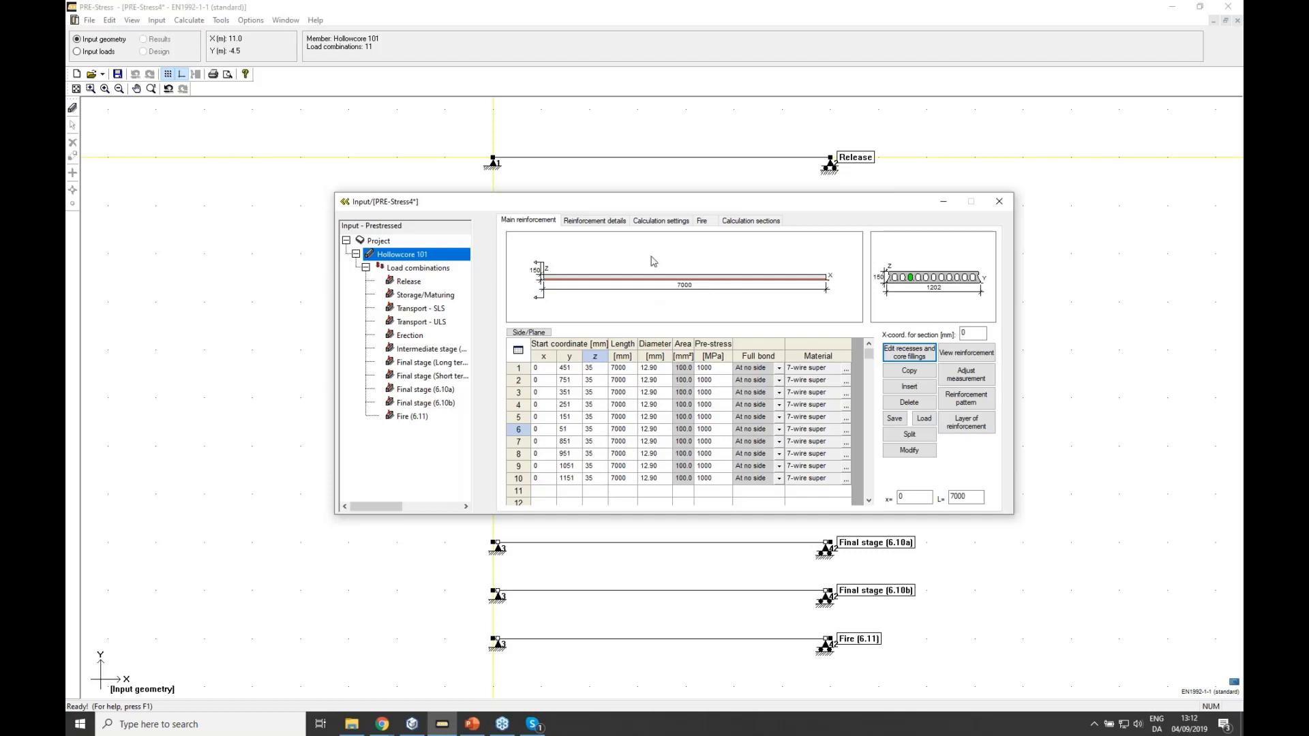
- Collapse the input window, move it clear of the beam diagrams, and switch to load input
left_click(347, 203)
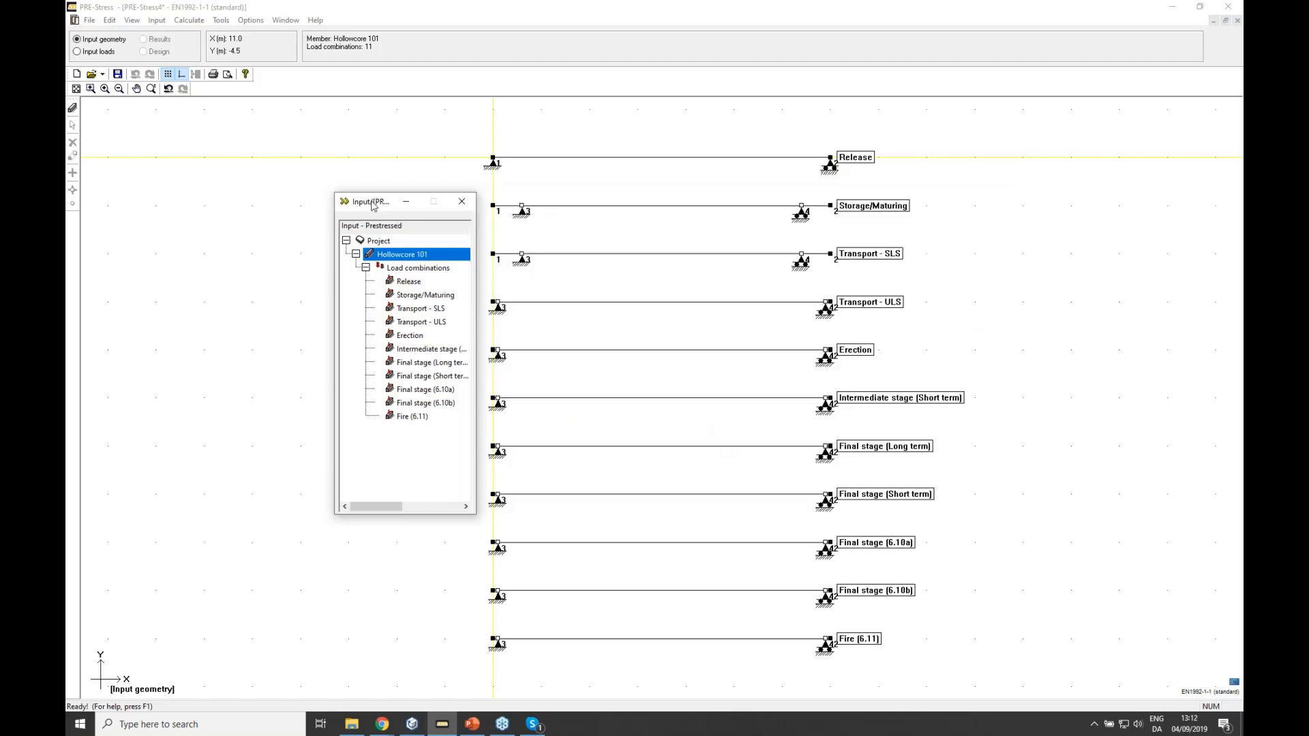
left_click_drag(372, 204, 276, 208)
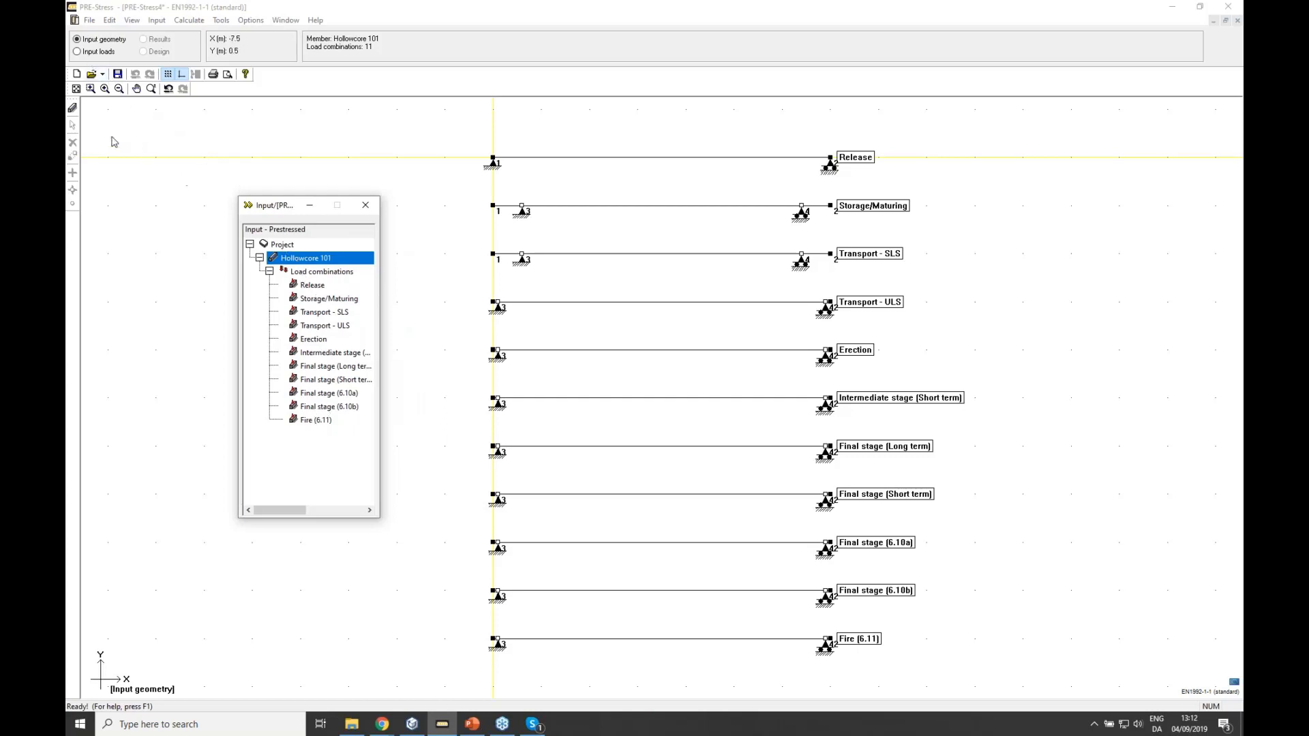
left_click(77, 54)
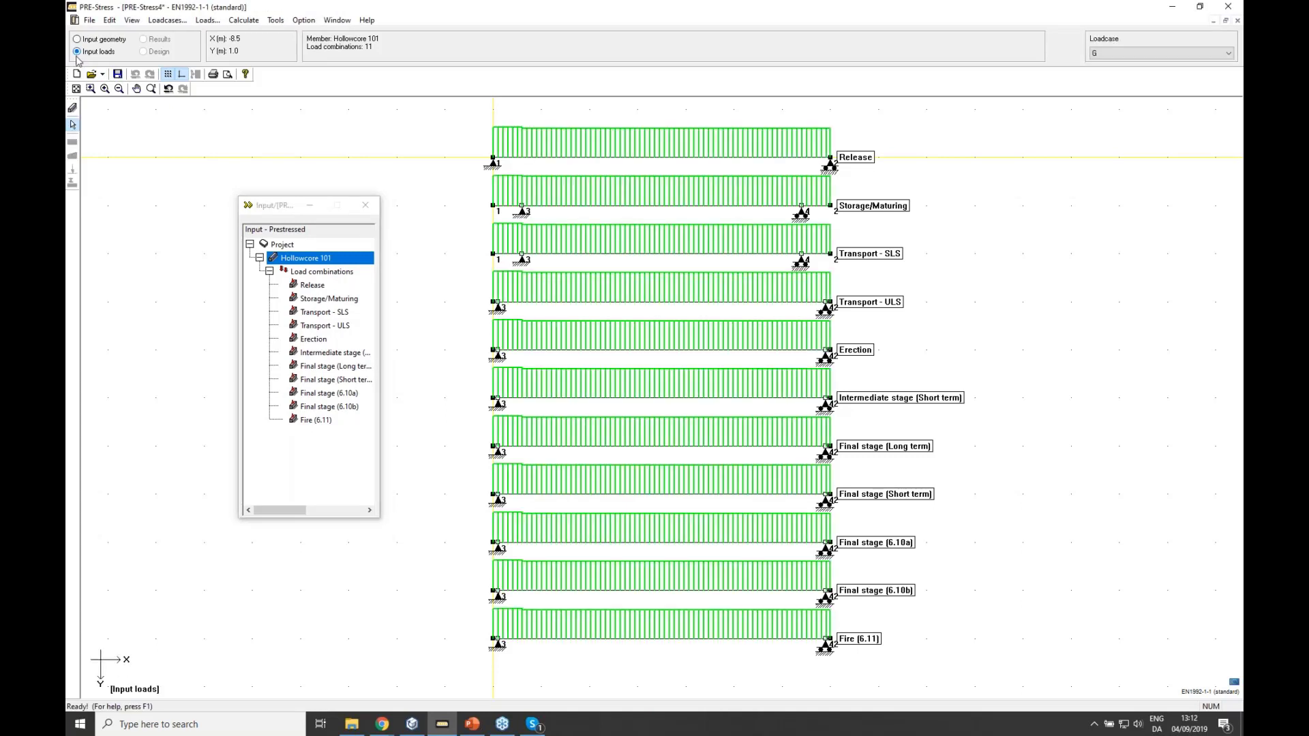
scroll(456, 268, "down", 2)
scroll(455, 268, "up", 2)
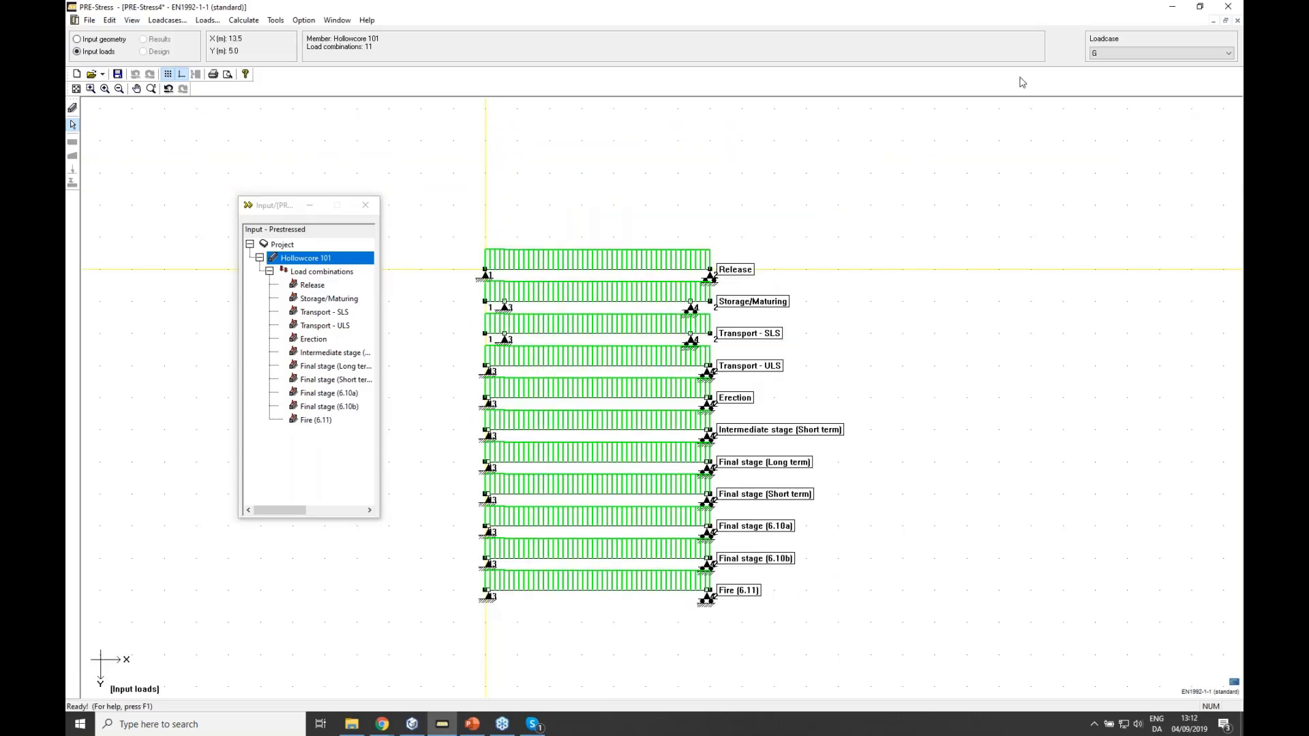
- Add a permanent loadcase named Screed to the project
left_click(1233, 42)
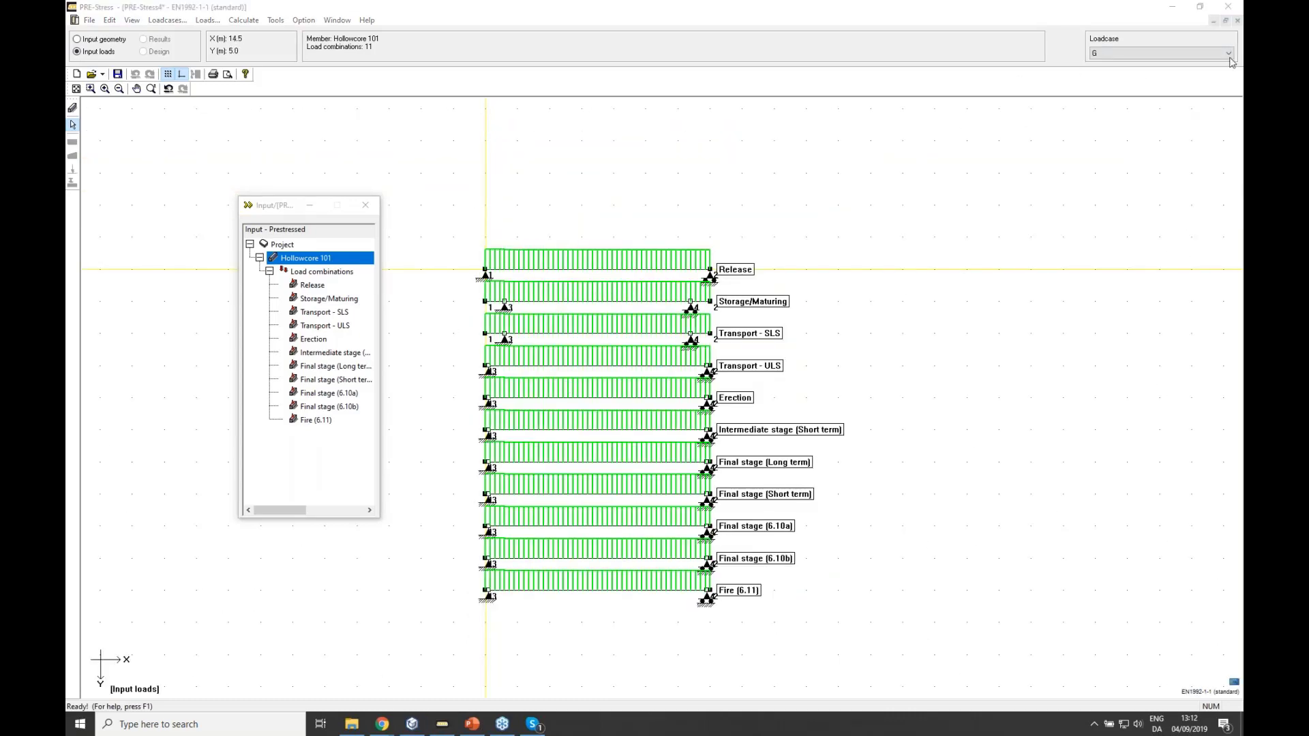
left_click(1142, 56)
left_click(1143, 65)
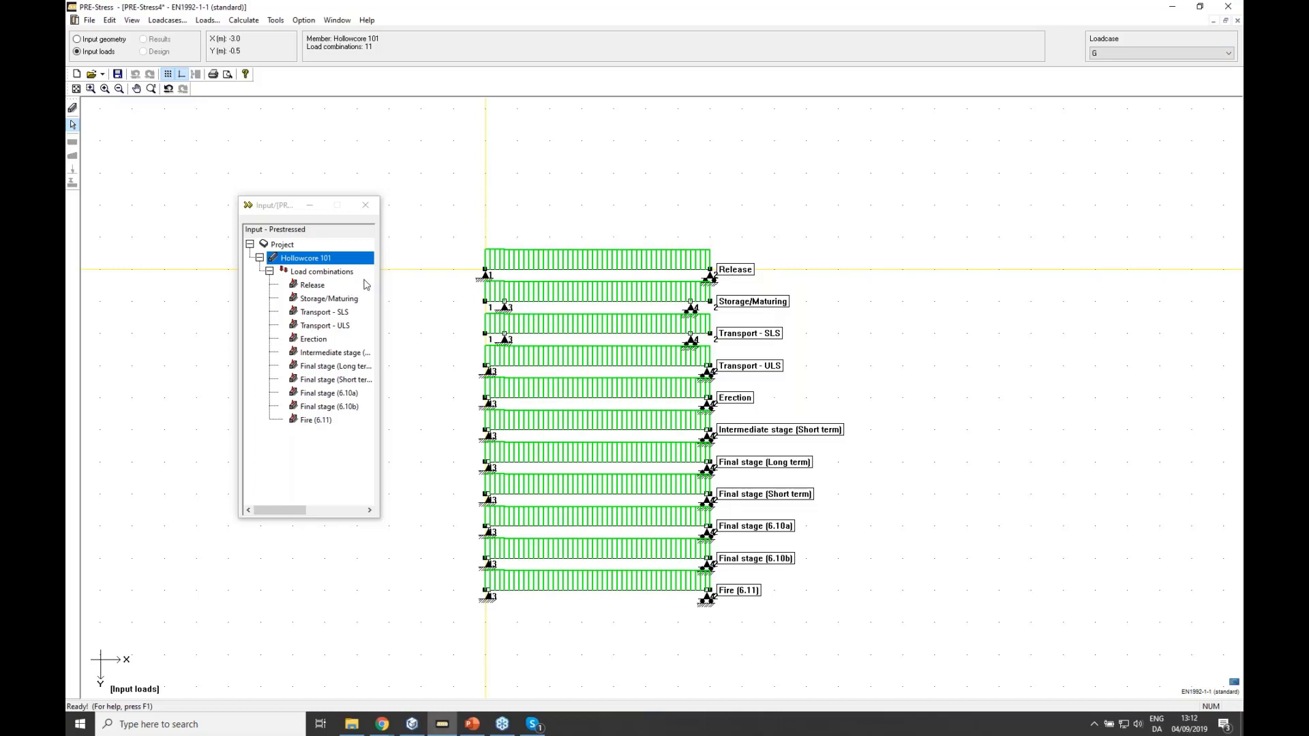
left_click(176, 24)
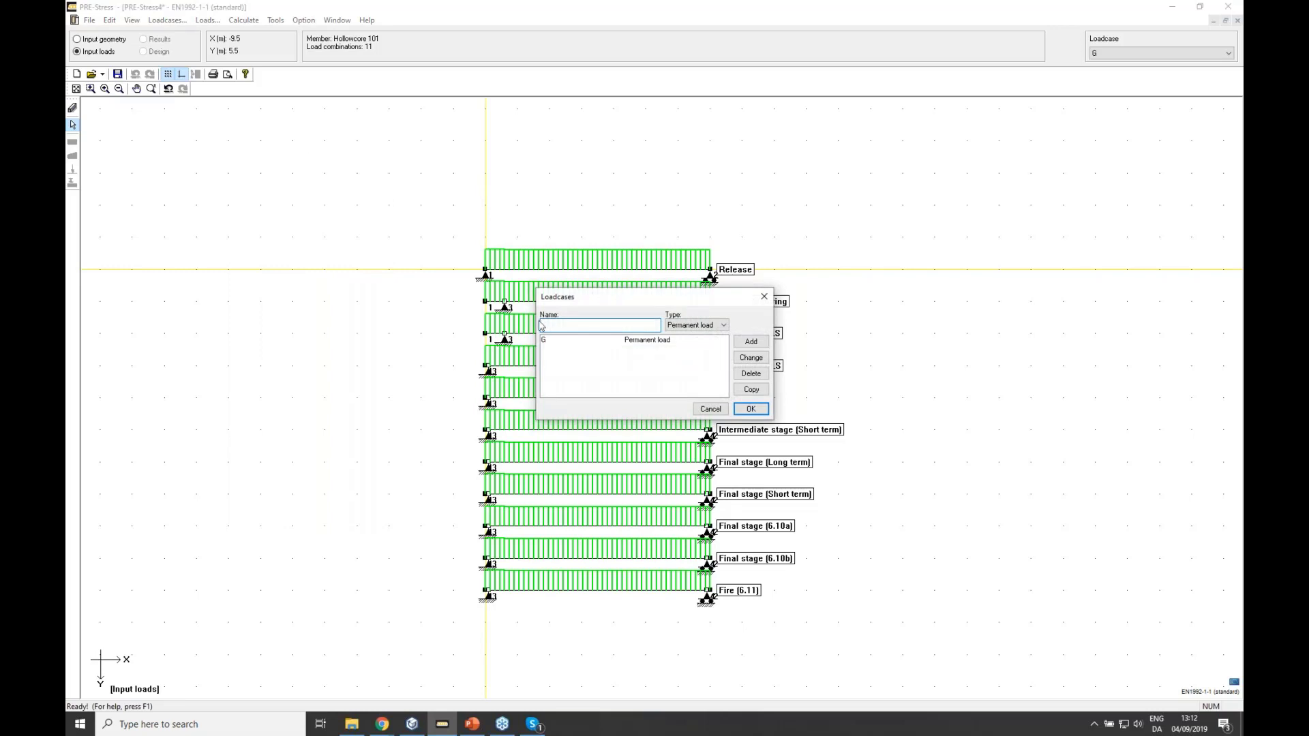
left_click(596, 328)
type("Screed")
left_click(751, 342)
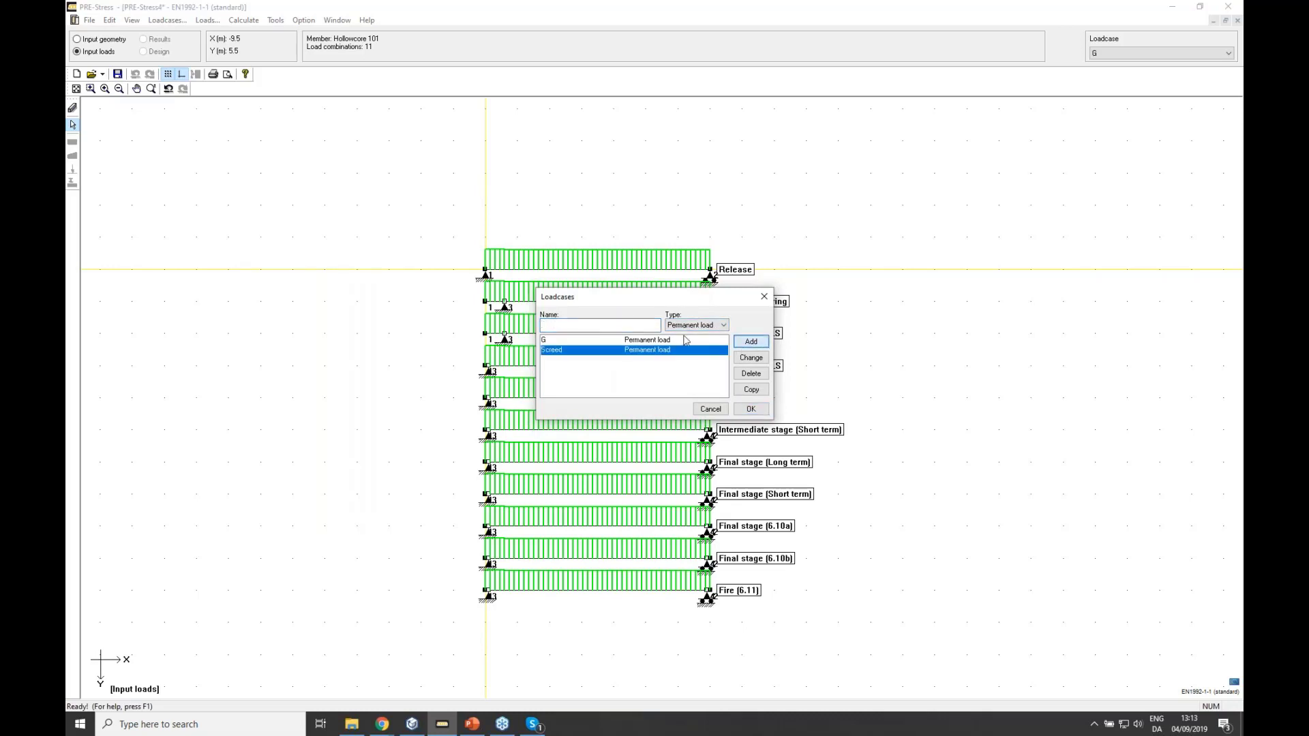
- Add a loadcase named Office with type B: Office and accept the loadcase list
left_click(603, 324)
type("Office")
left_click(683, 326)
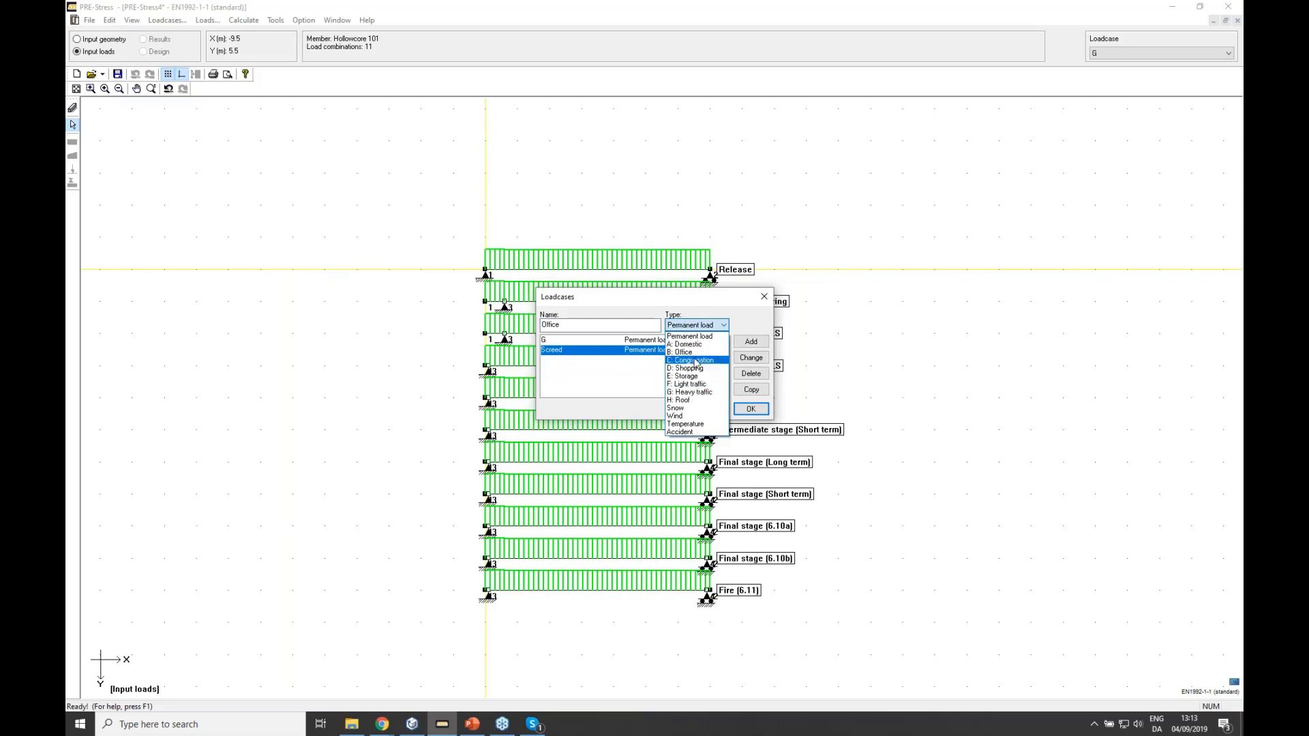
left_click(694, 353)
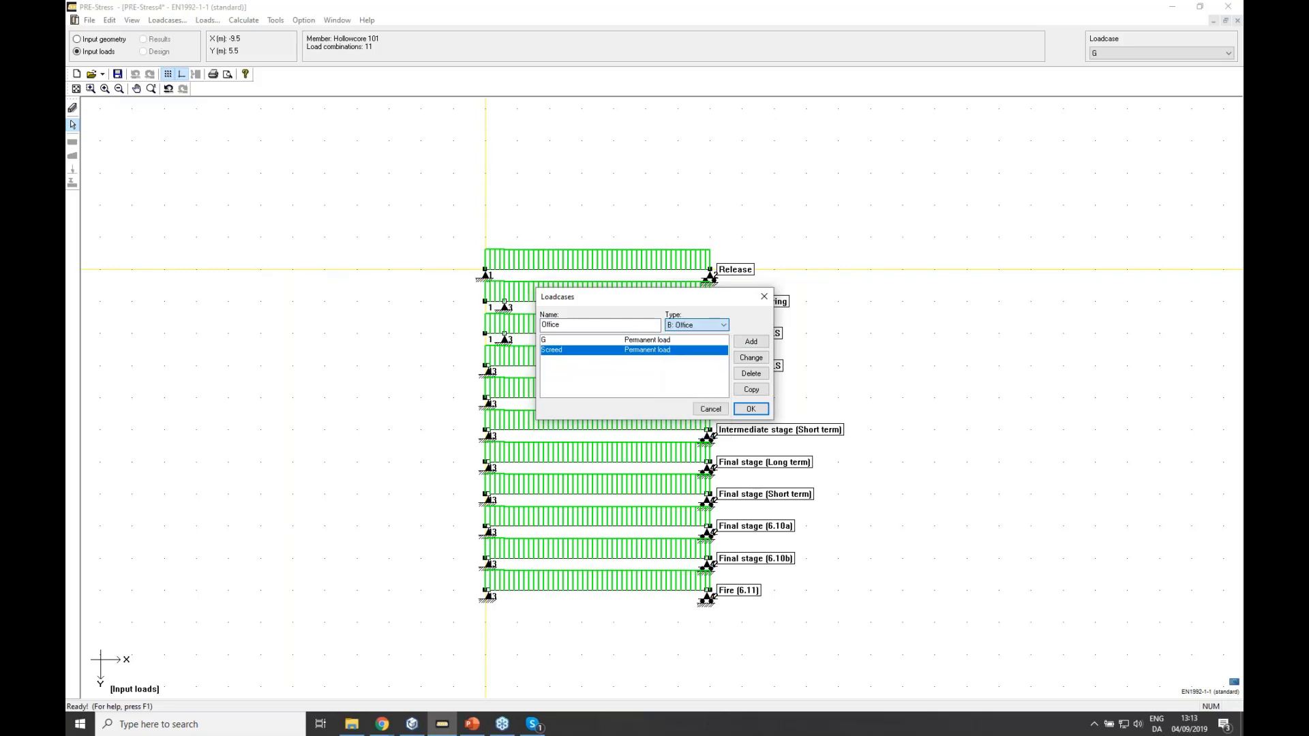
left_click(751, 342)
left_click_drag(717, 305, 745, 298)
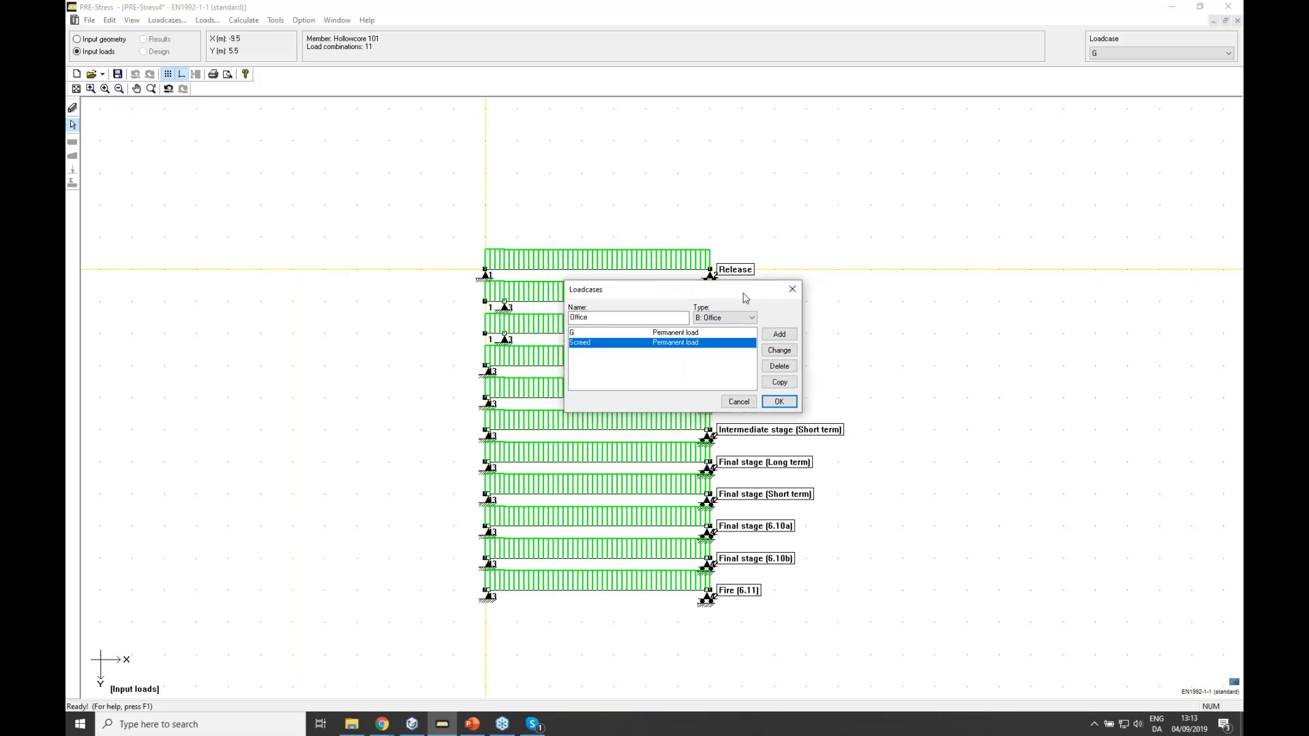
left_click(778, 335)
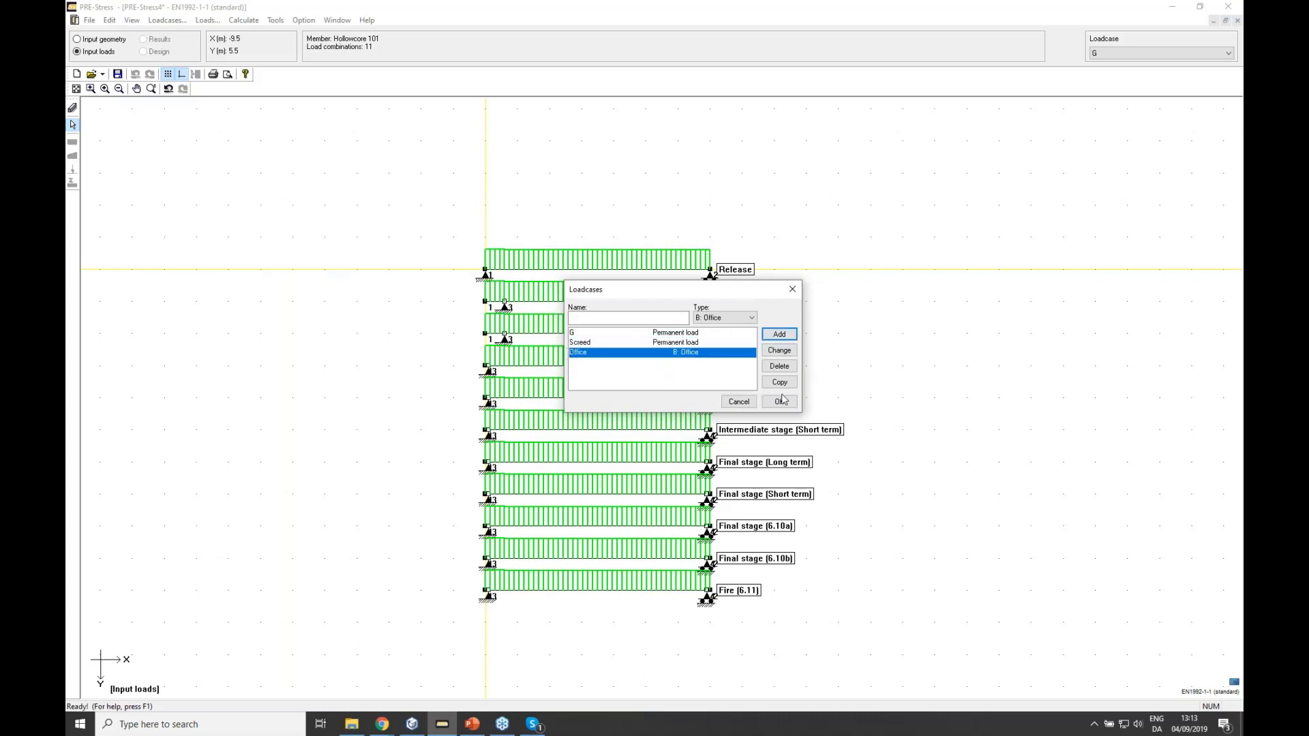
left_click(591, 334)
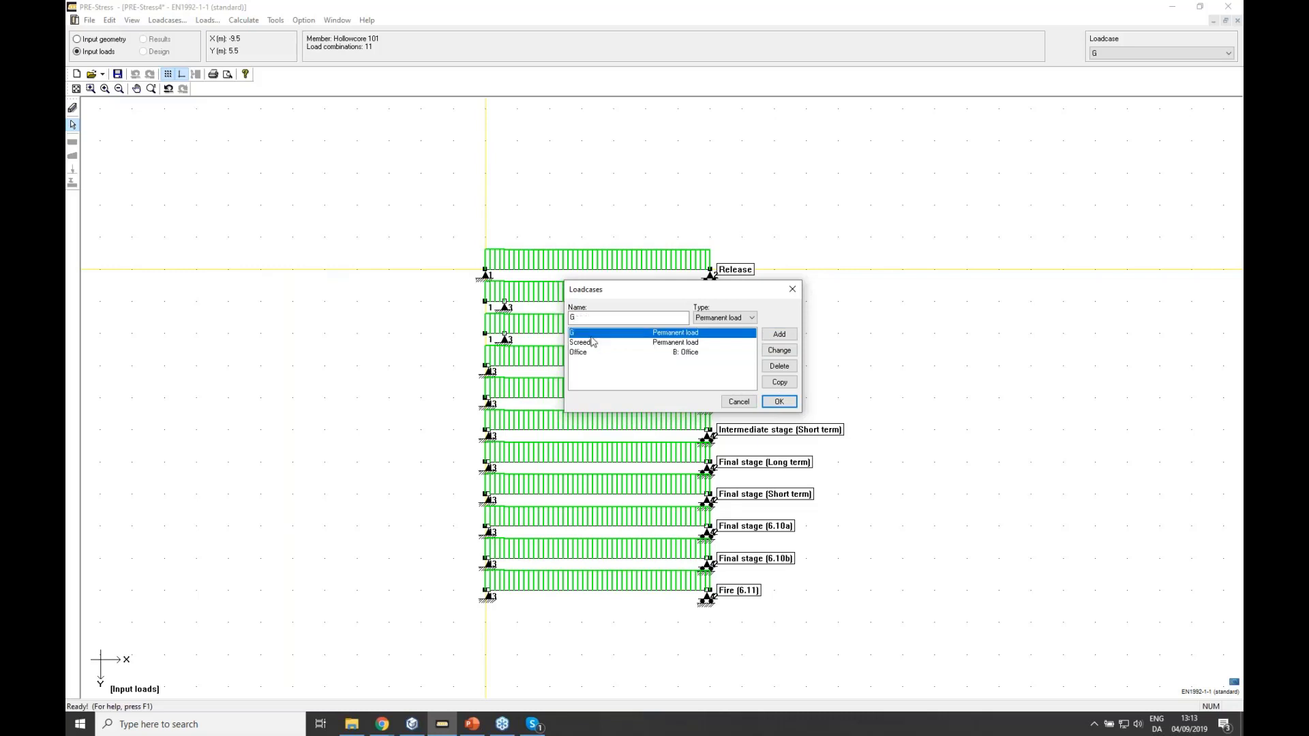
left_click(777, 402)
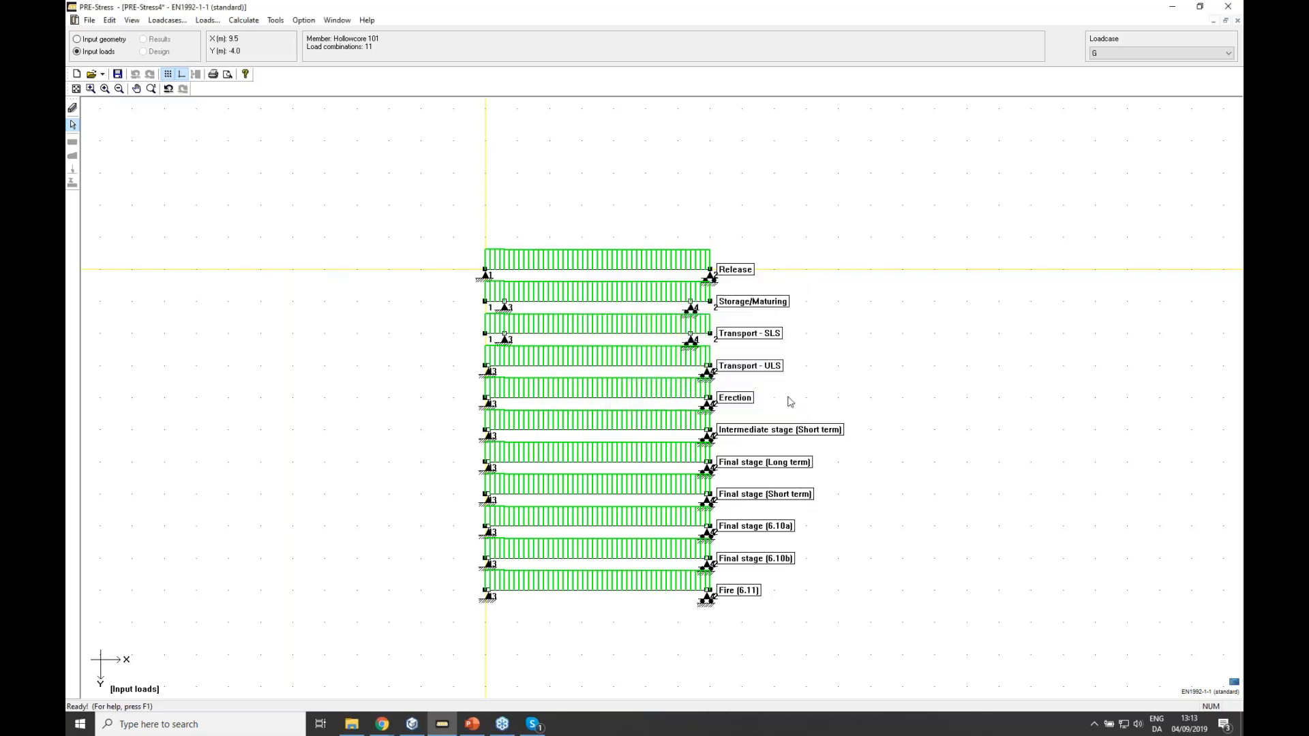
- In the Screed loadcase, place a uniform load of 1.2 kN/m on the beam for the Intermediate stage (Short term) combination
left_click(1135, 53)
left_click(1121, 81)
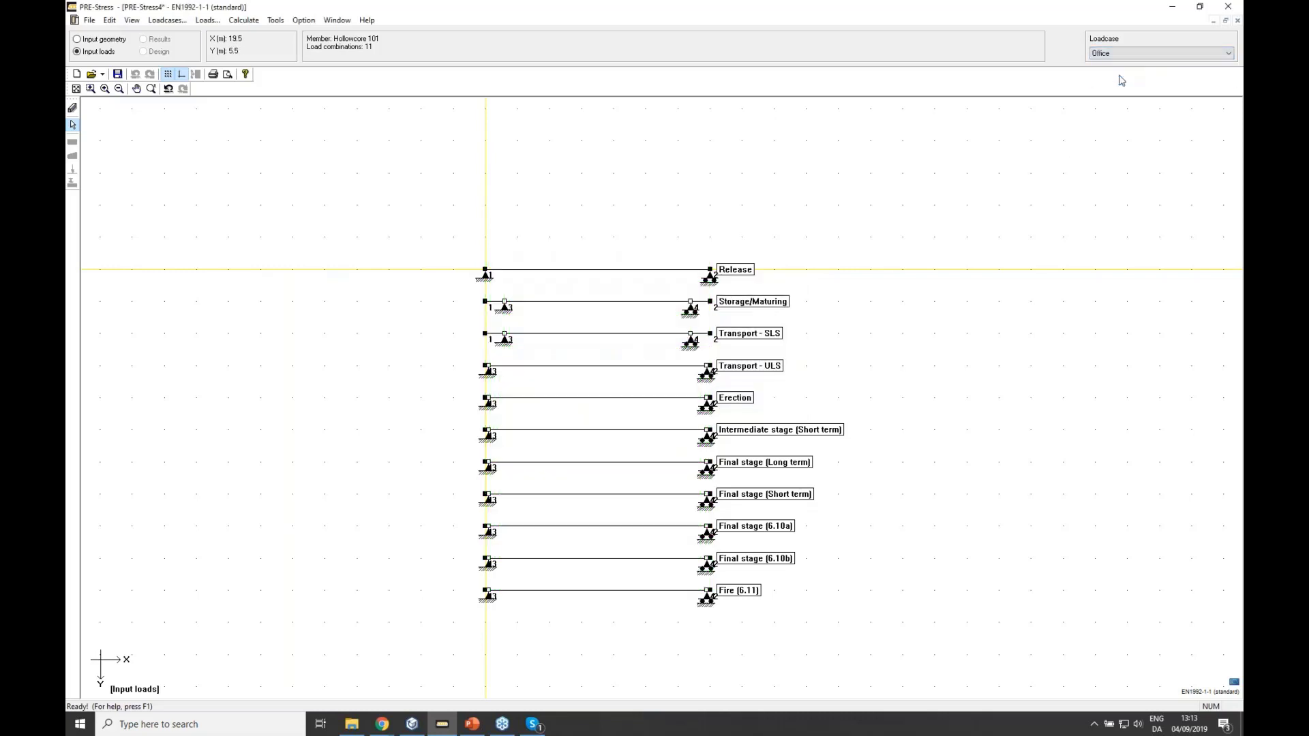
left_click(1121, 54)
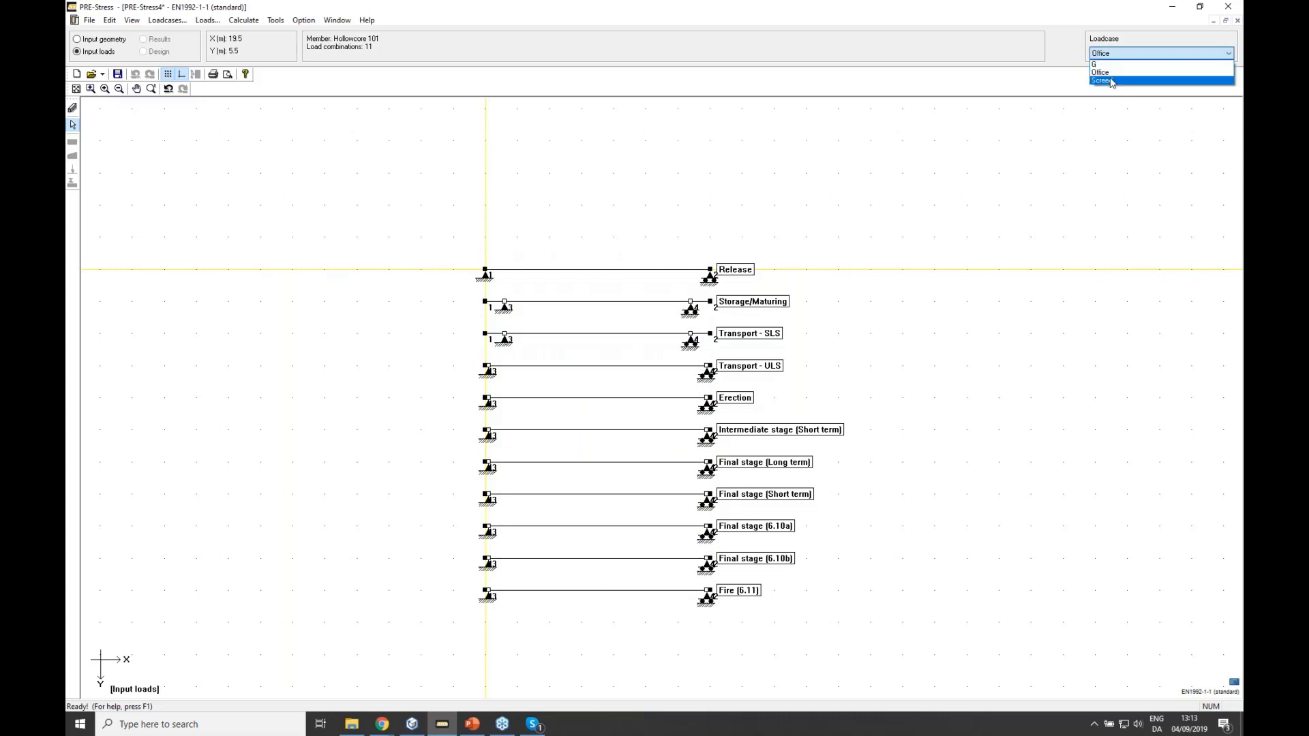
left_click(1109, 81)
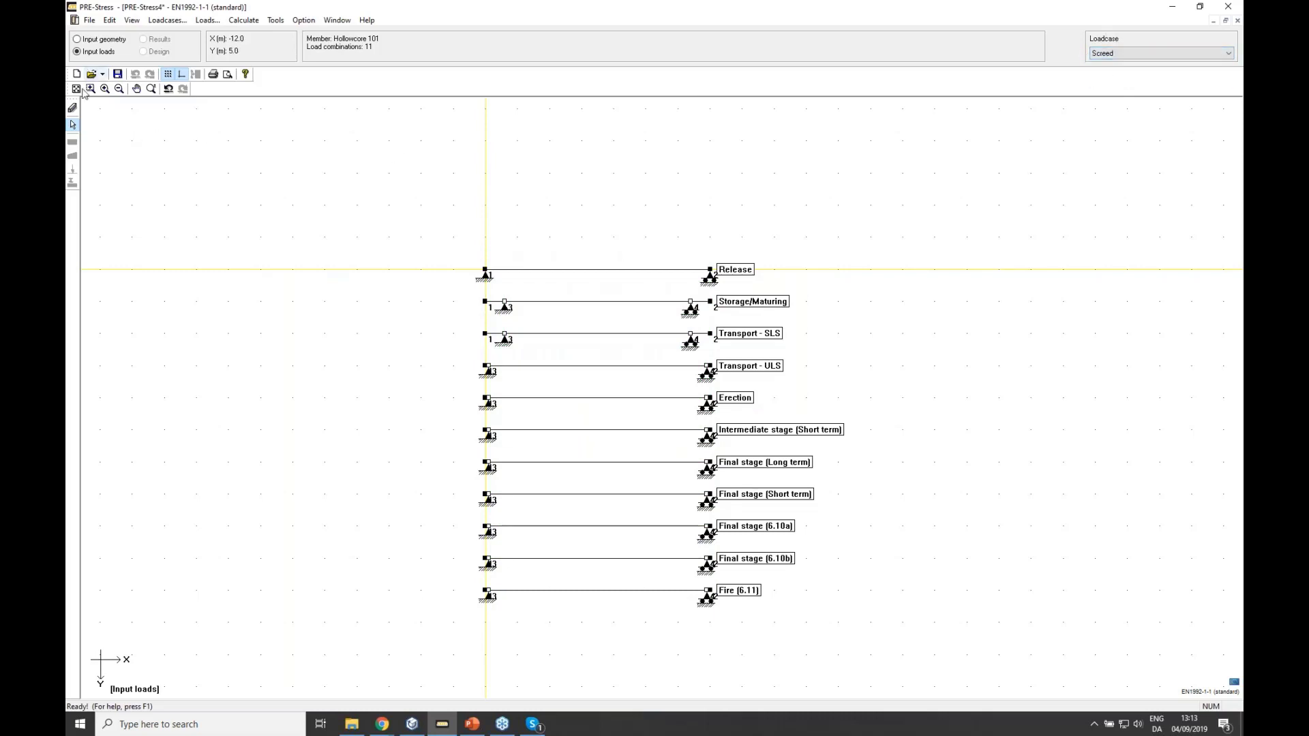
left_click(74, 109)
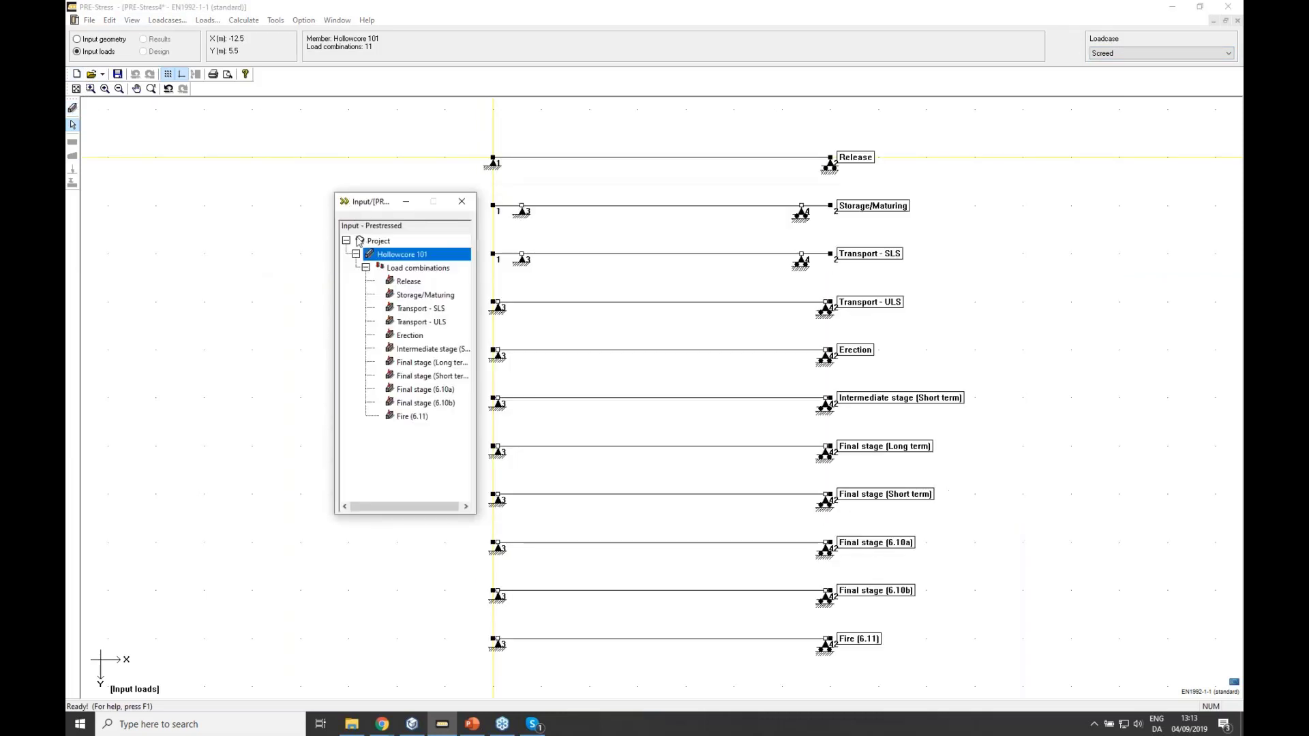
left_click(399, 351)
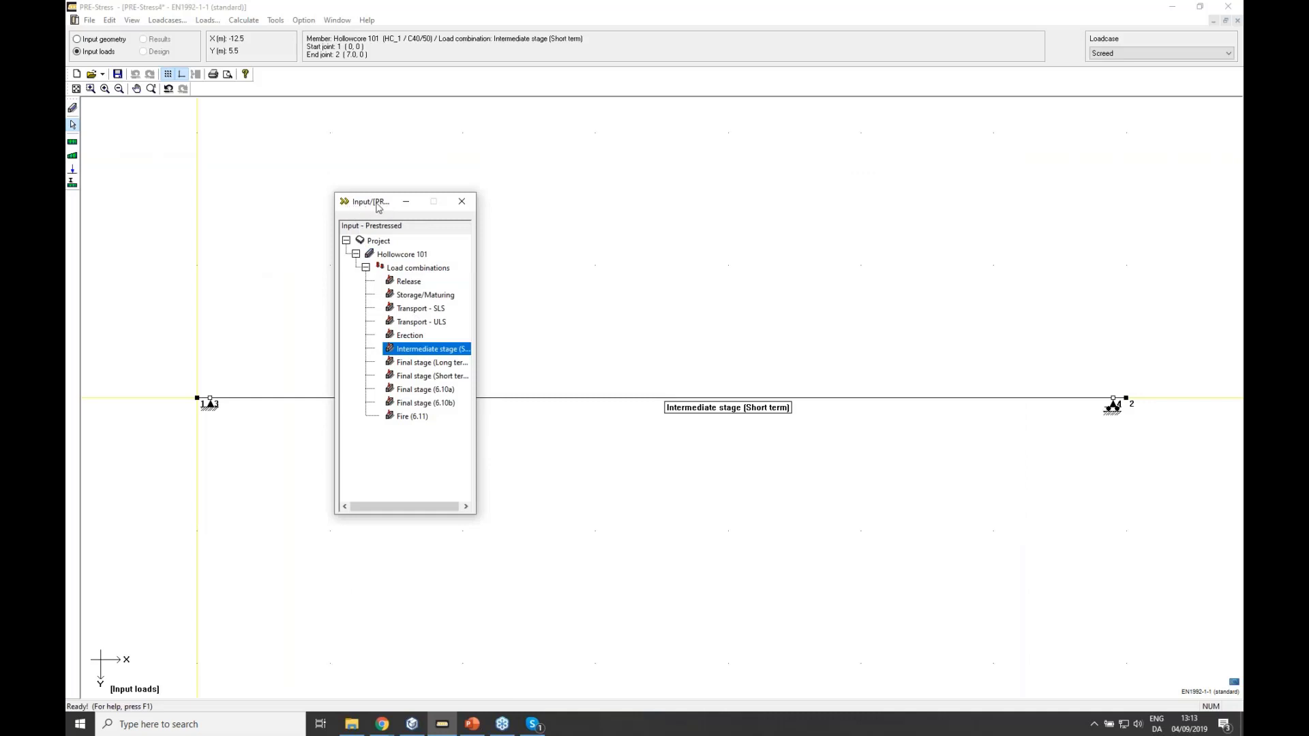
left_click_drag(378, 207, 167, 283)
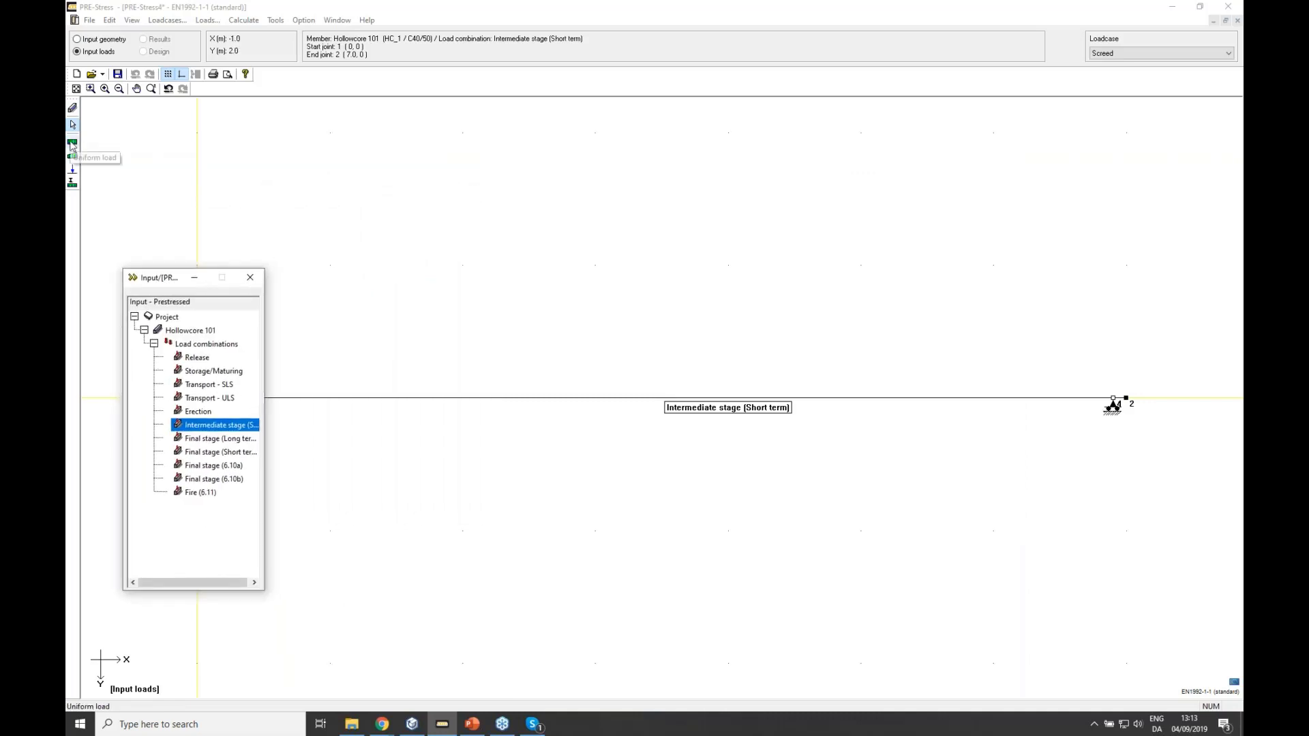
left_click(72, 143)
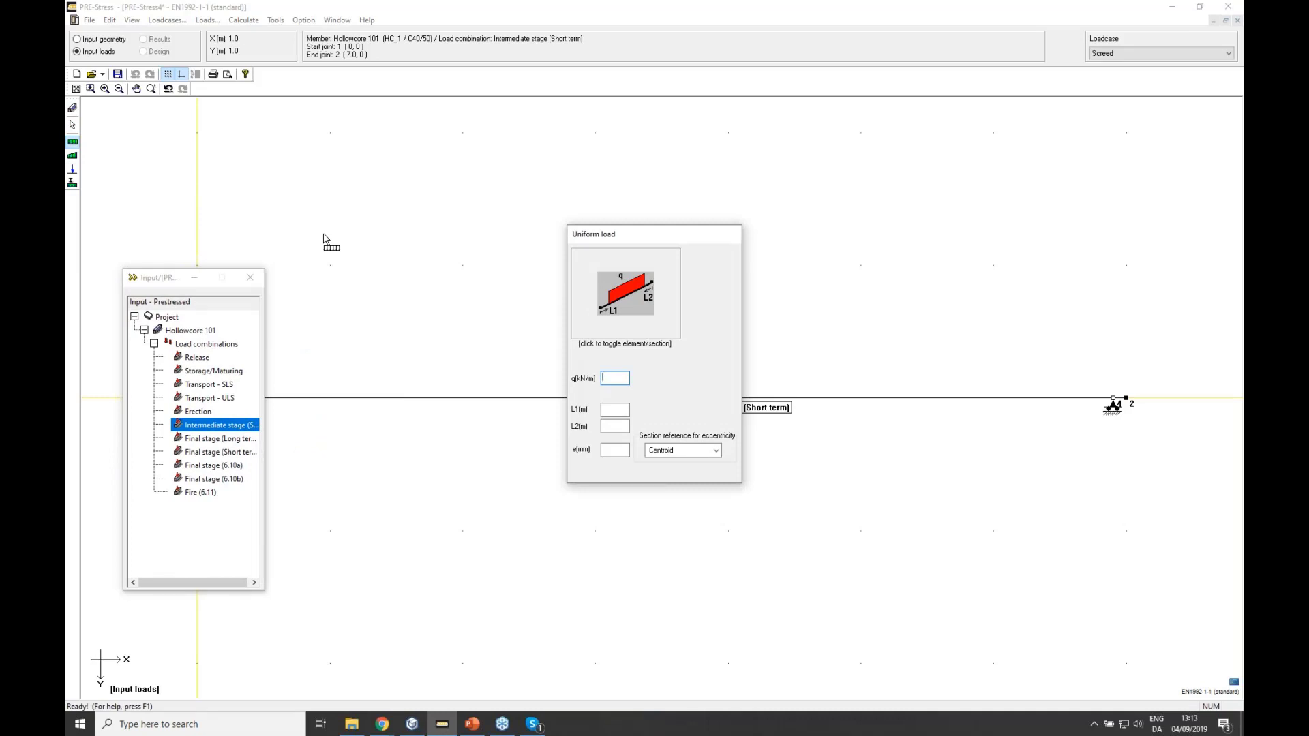
type("1,2")
left_click(394, 399)
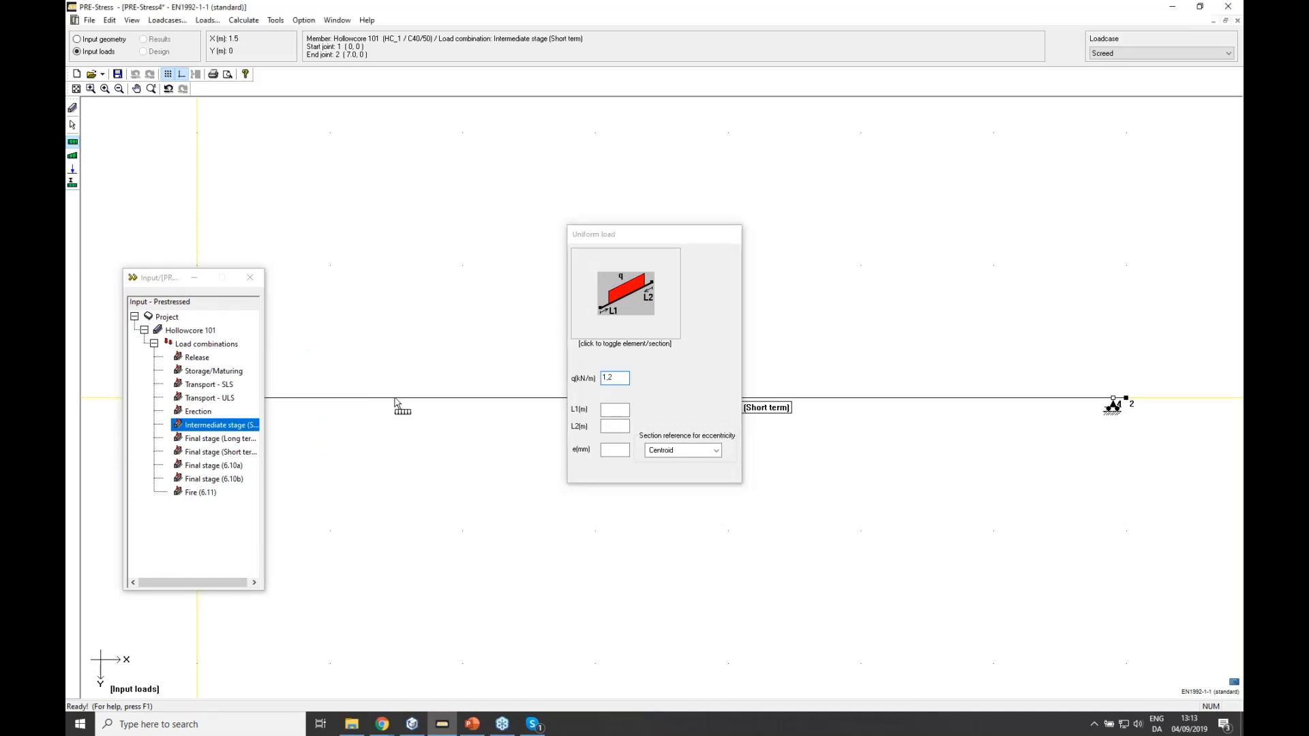
left_click(394, 399)
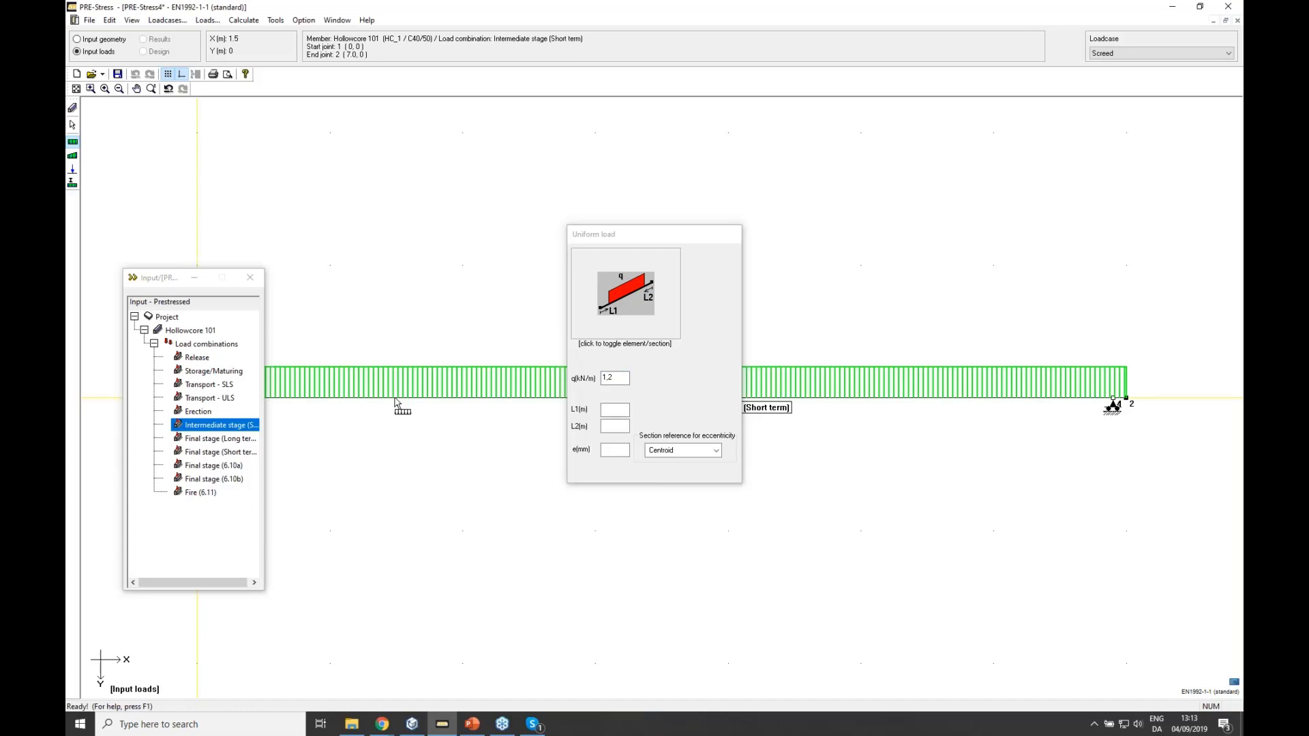
- Place the 1.2 kN/m Screed load on the beam in all the Final stage combinations and in Fire (6.11)
left_click(231, 438)
key("Down")
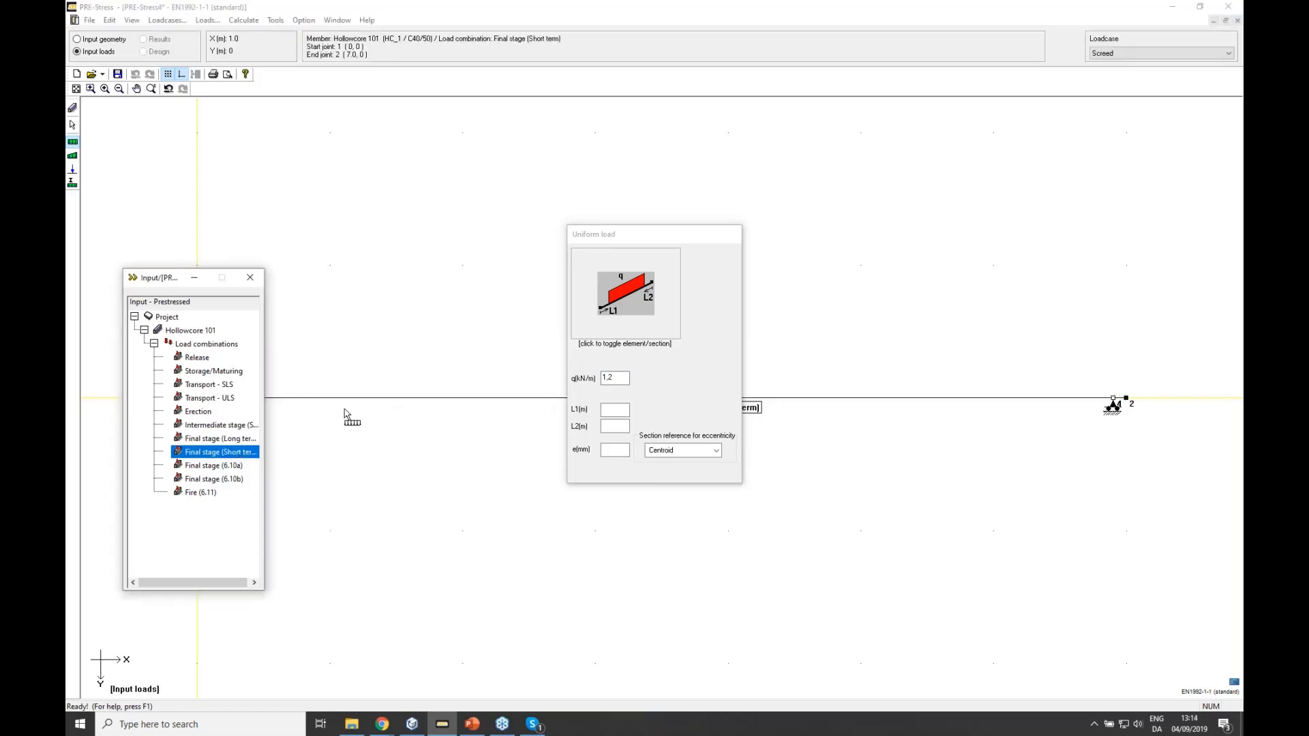
left_click(213, 476)
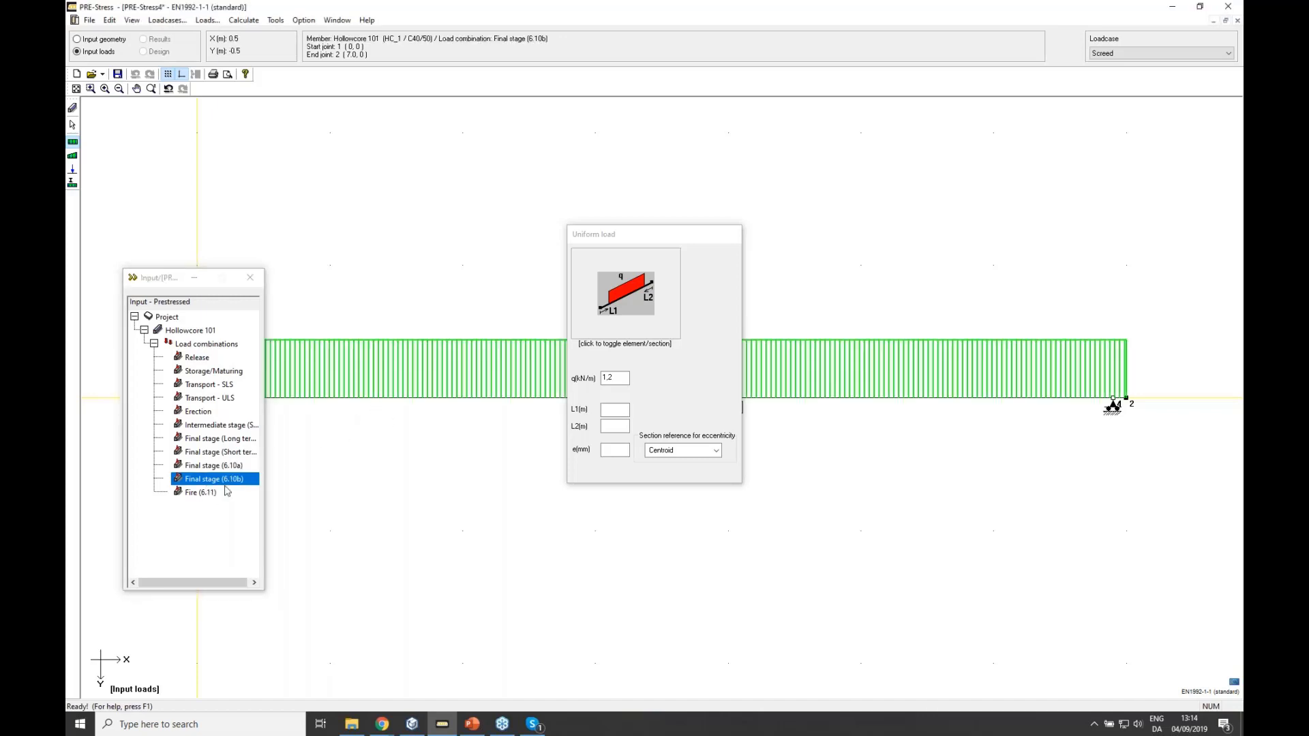
key("Down")
left_click(383, 405)
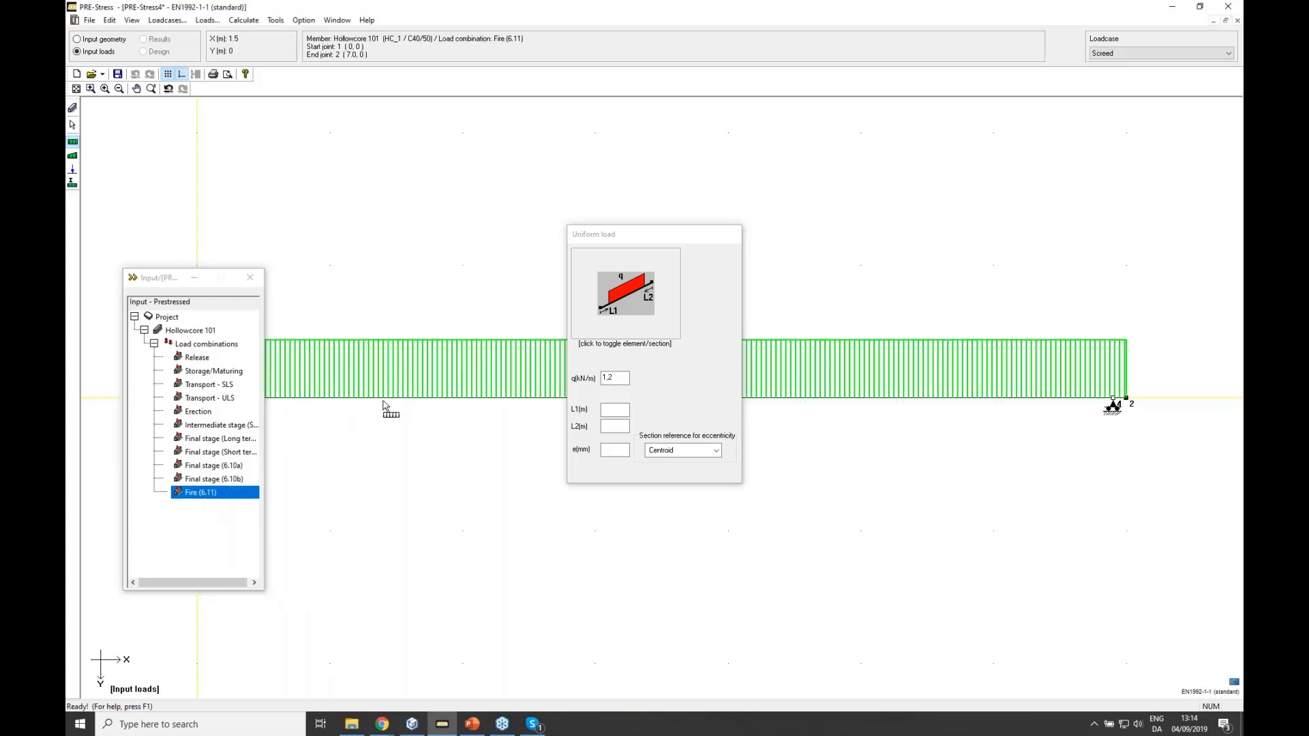
- In the Office loadcase, place a 2.4 kN/m uniform load on the beam for Final stage (Long term), (Short term) and (6.10a)
left_click(1110, 55)
left_click(1112, 73)
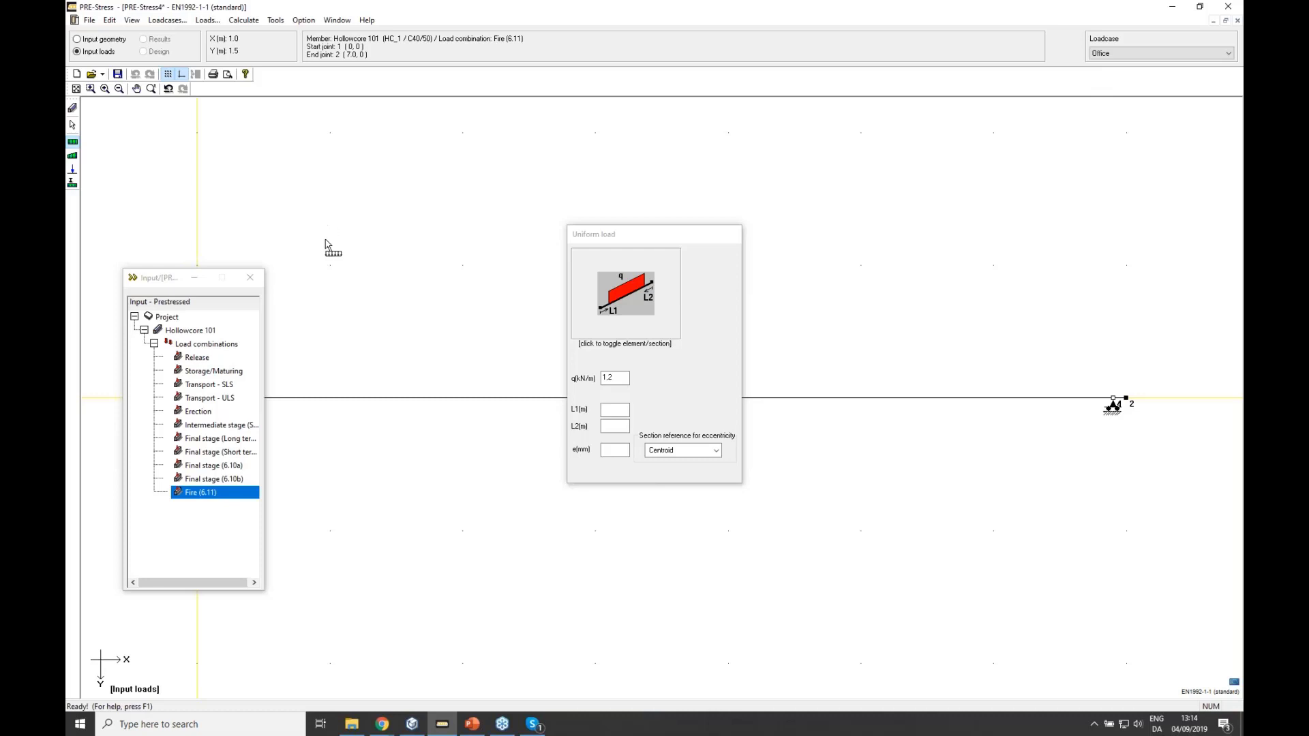
left_click(566, 382)
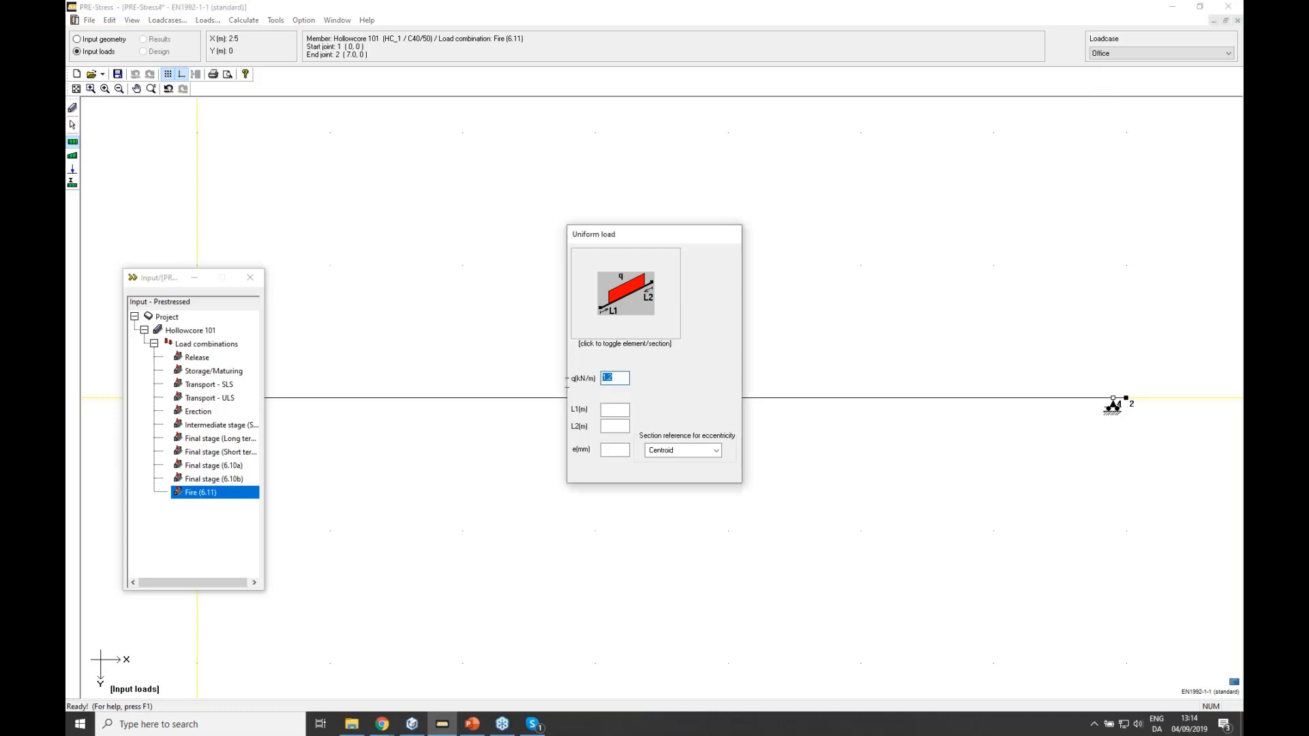
type("2,4")
left_click(228, 425)
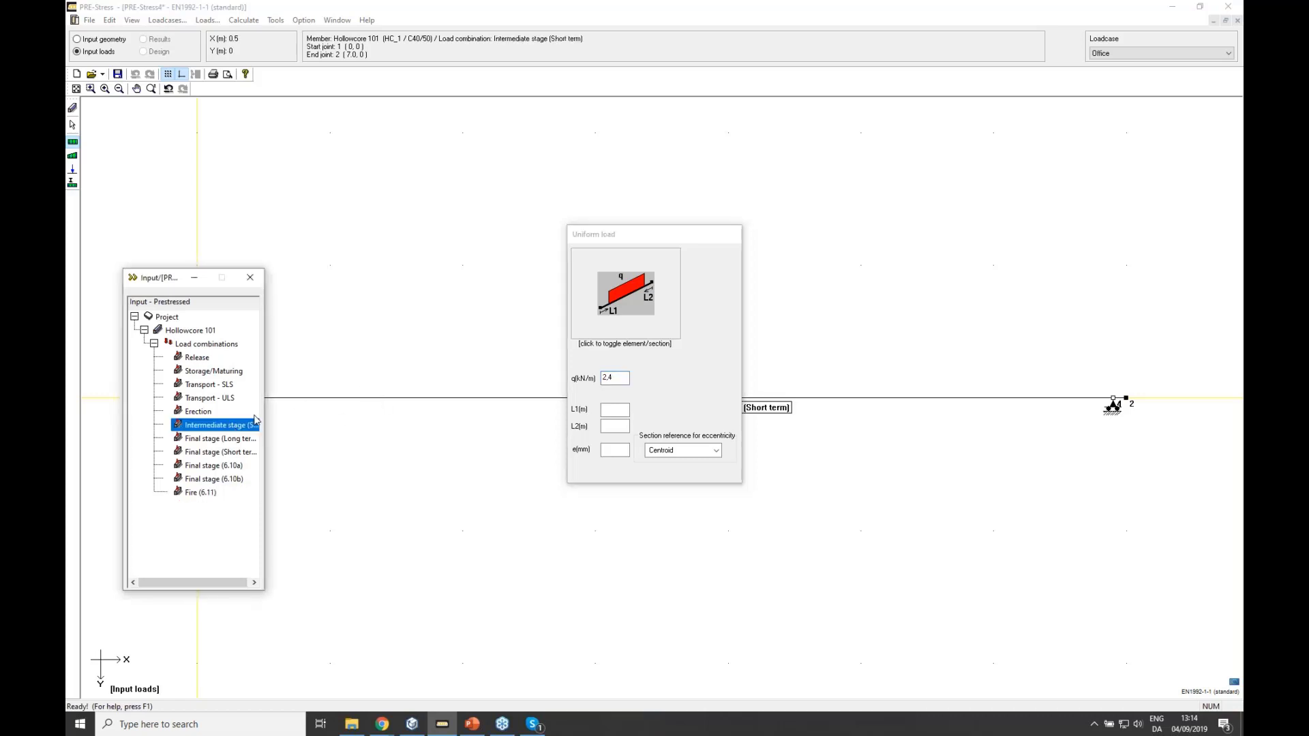
left_click(225, 438)
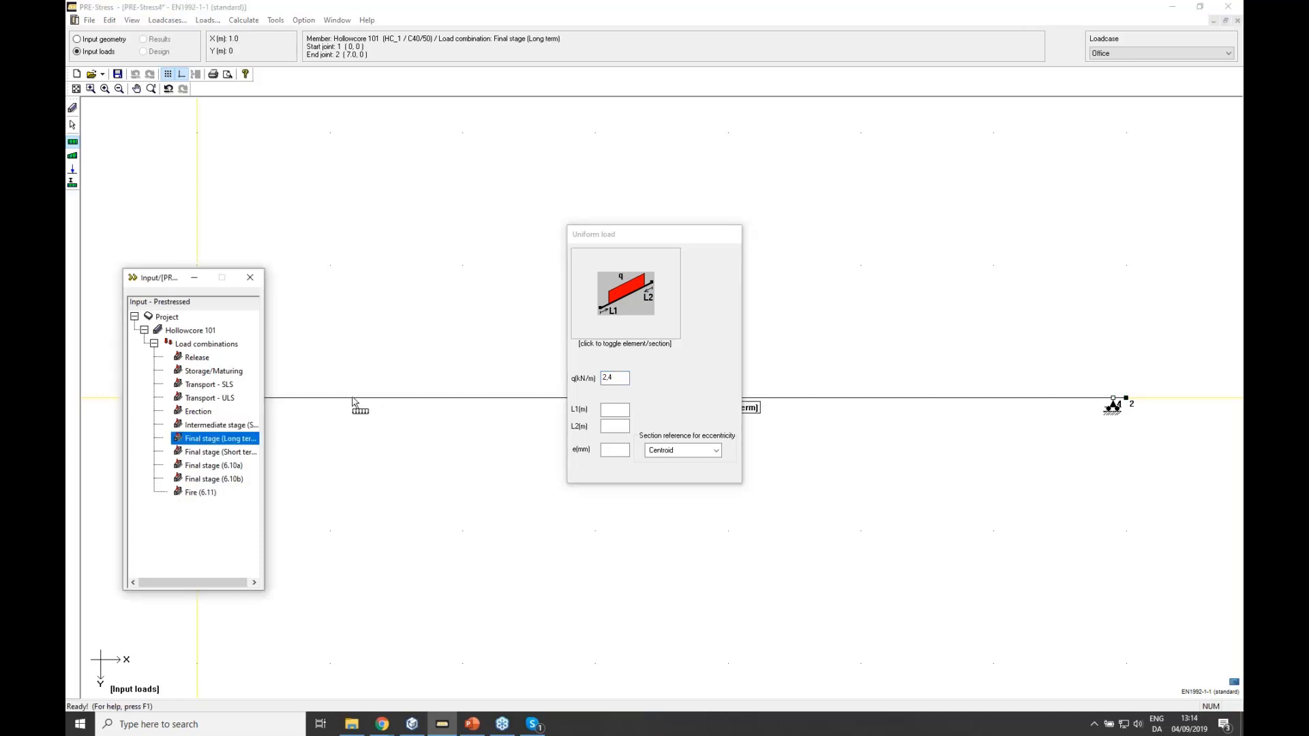
left_click(217, 452)
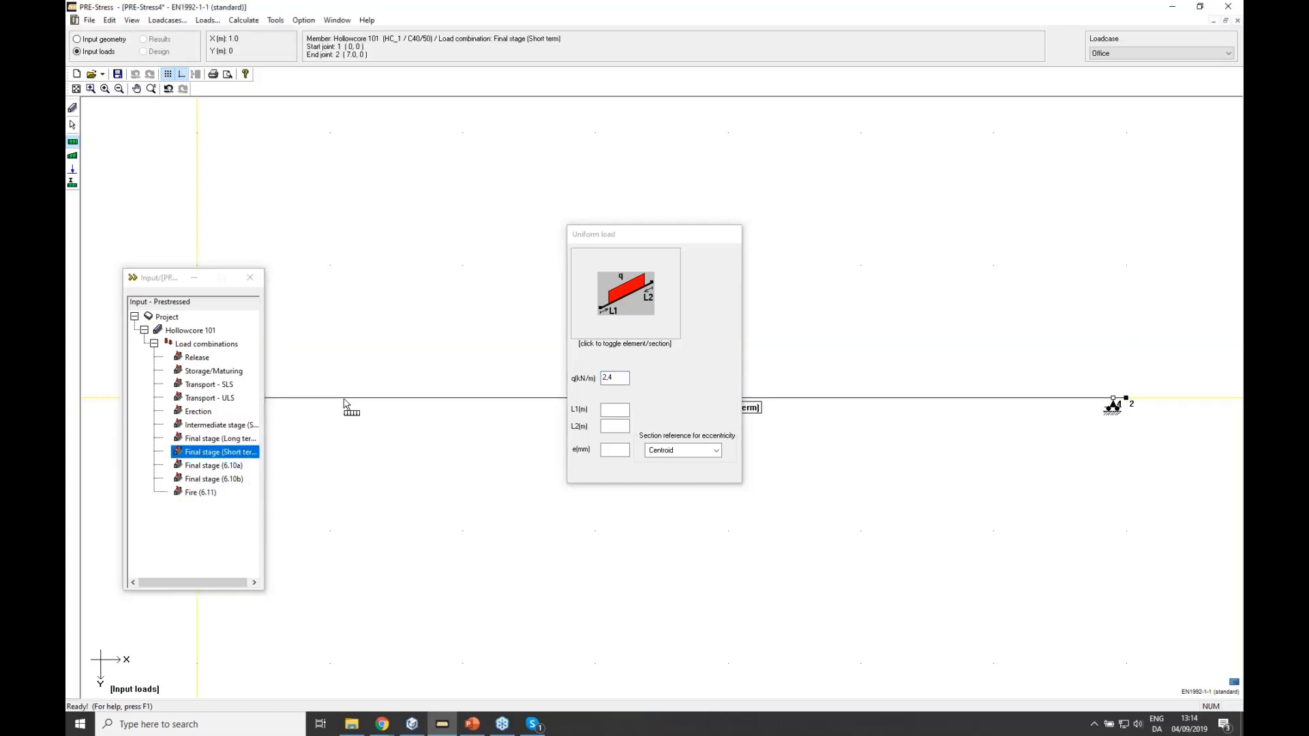
left_click(217, 465)
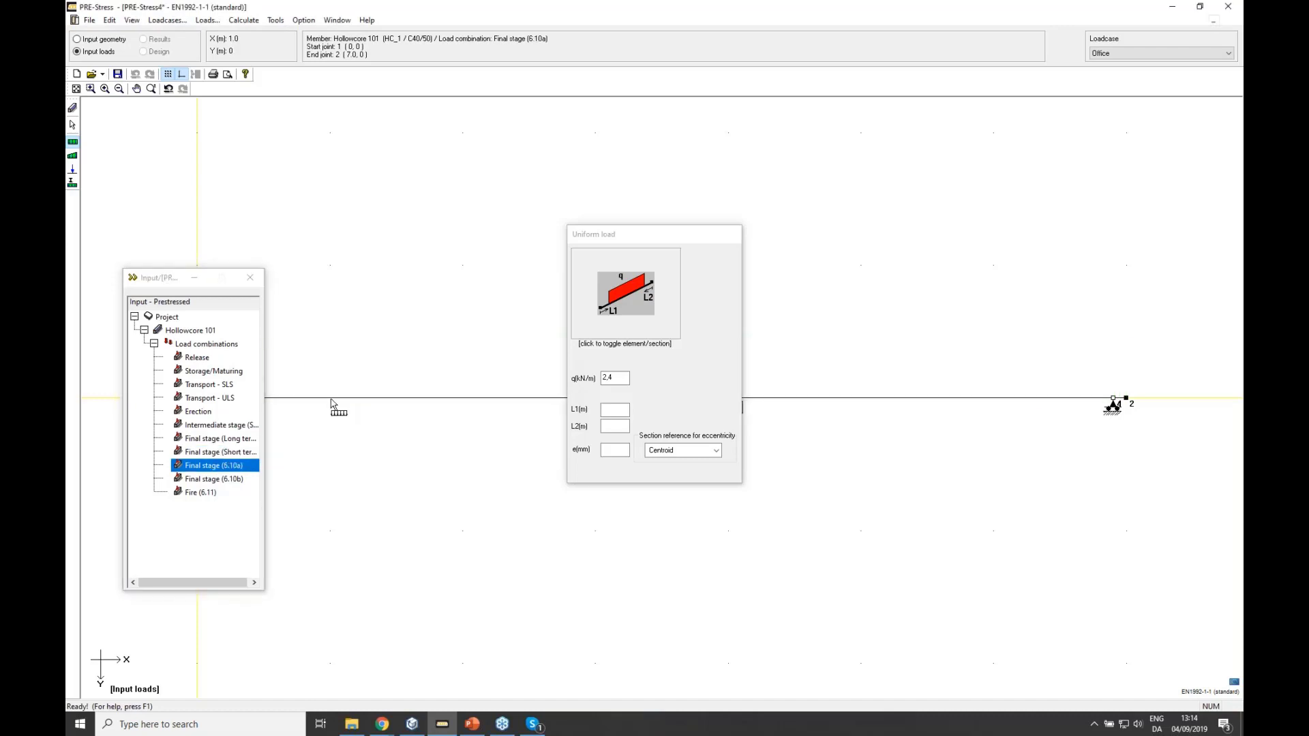
- Place the 2.4 kN/m Office load with 300 mm eccentricity from the centroid in Final stage (6.10b) and Fire (6.11)
left_click(227, 479)
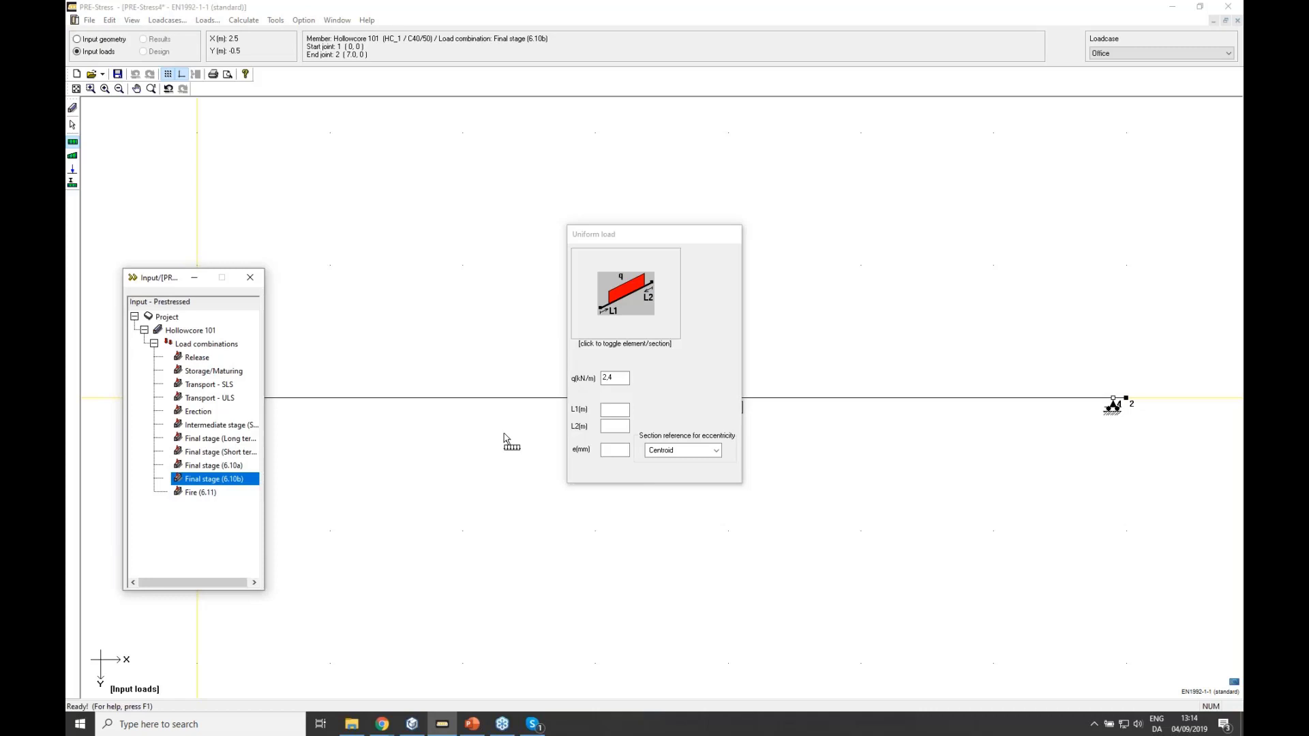
left_click(612, 451)
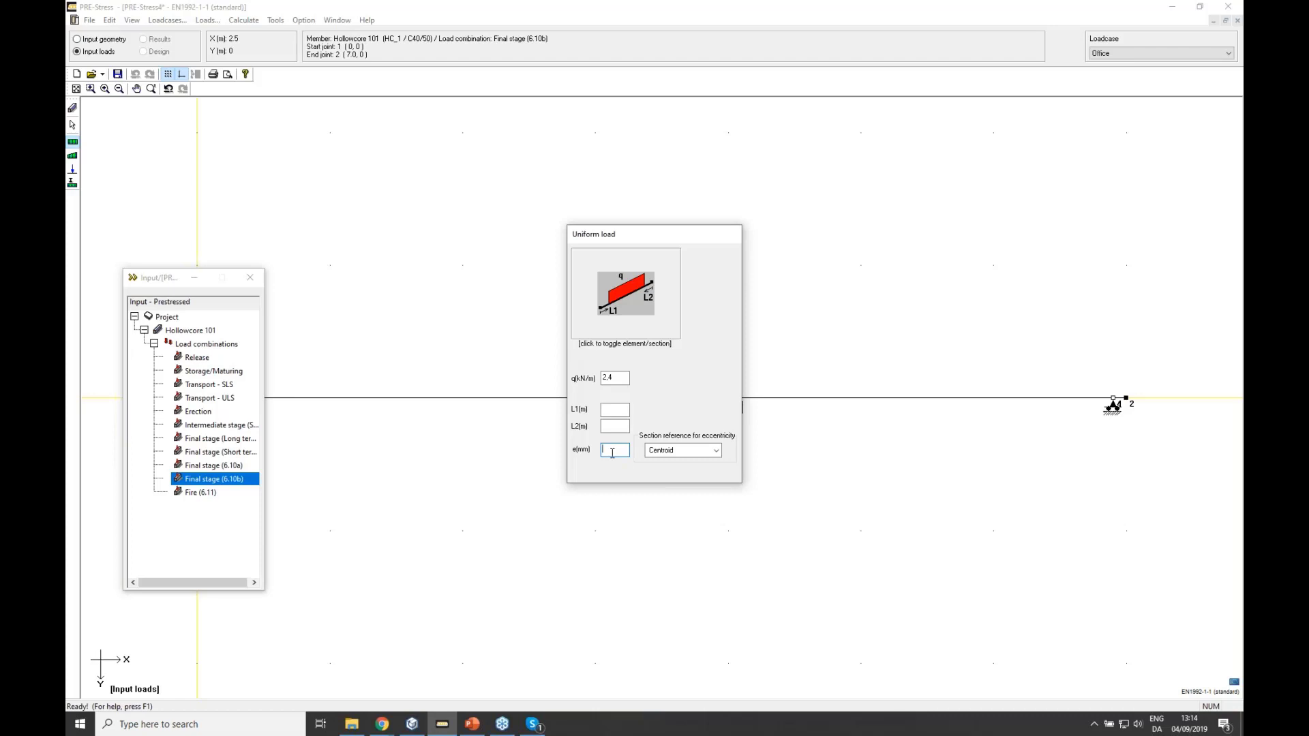
type("300")
left_click(475, 401)
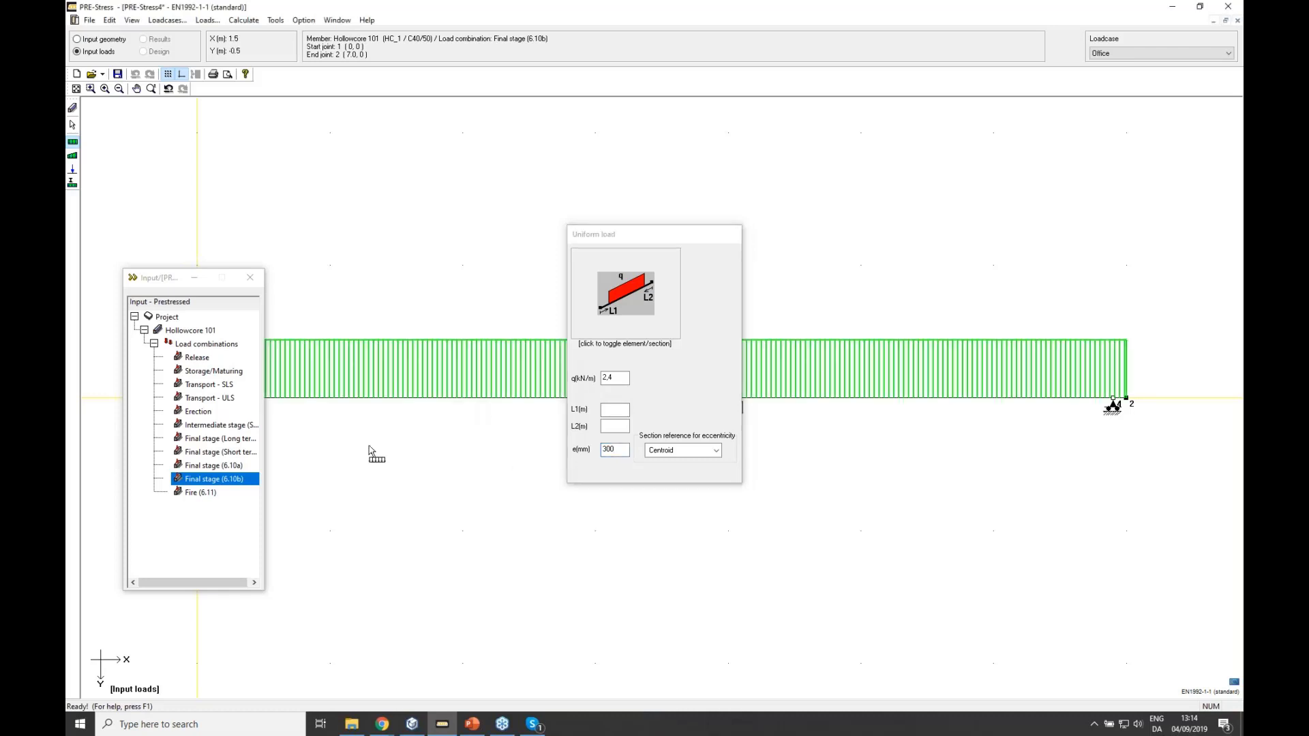
left_click(198, 493)
left_click(450, 403)
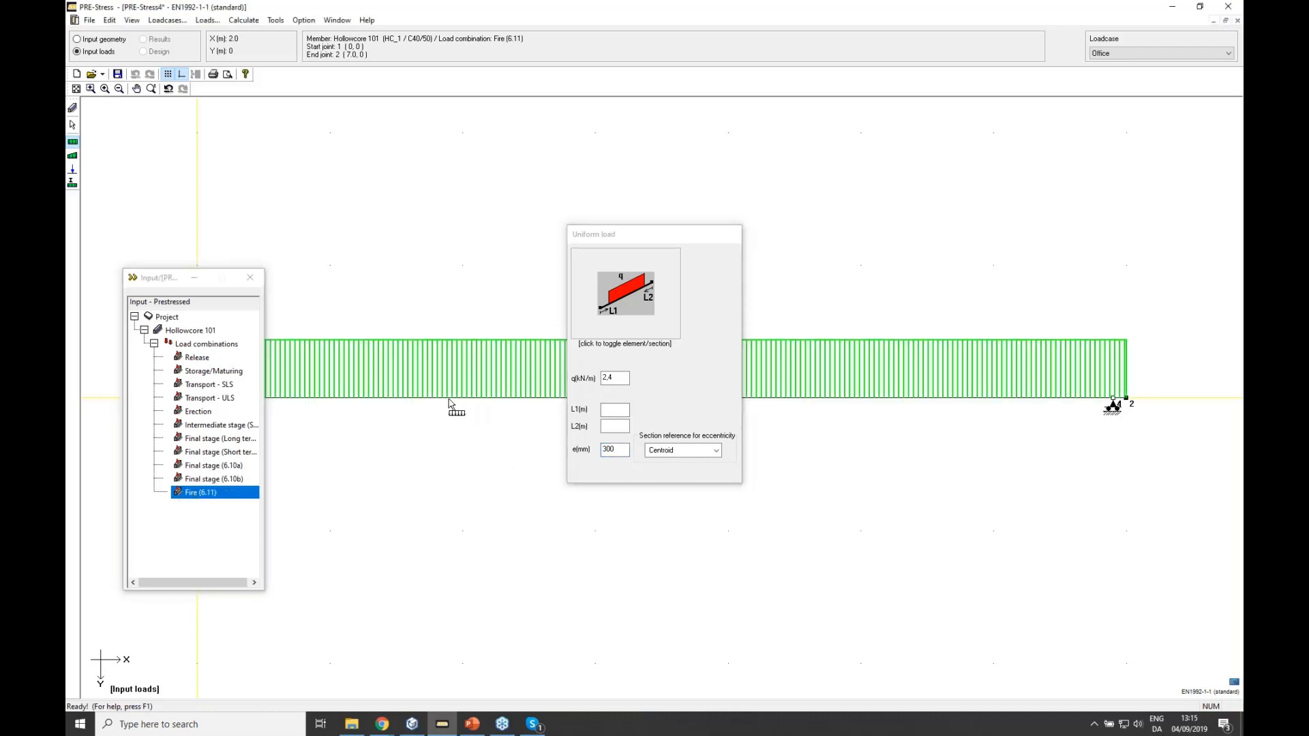
- Define a 10 kN point load in the Office loadcase for Final stage (Long term), with L 2 m and b 0.3 m
left_click(73, 169)
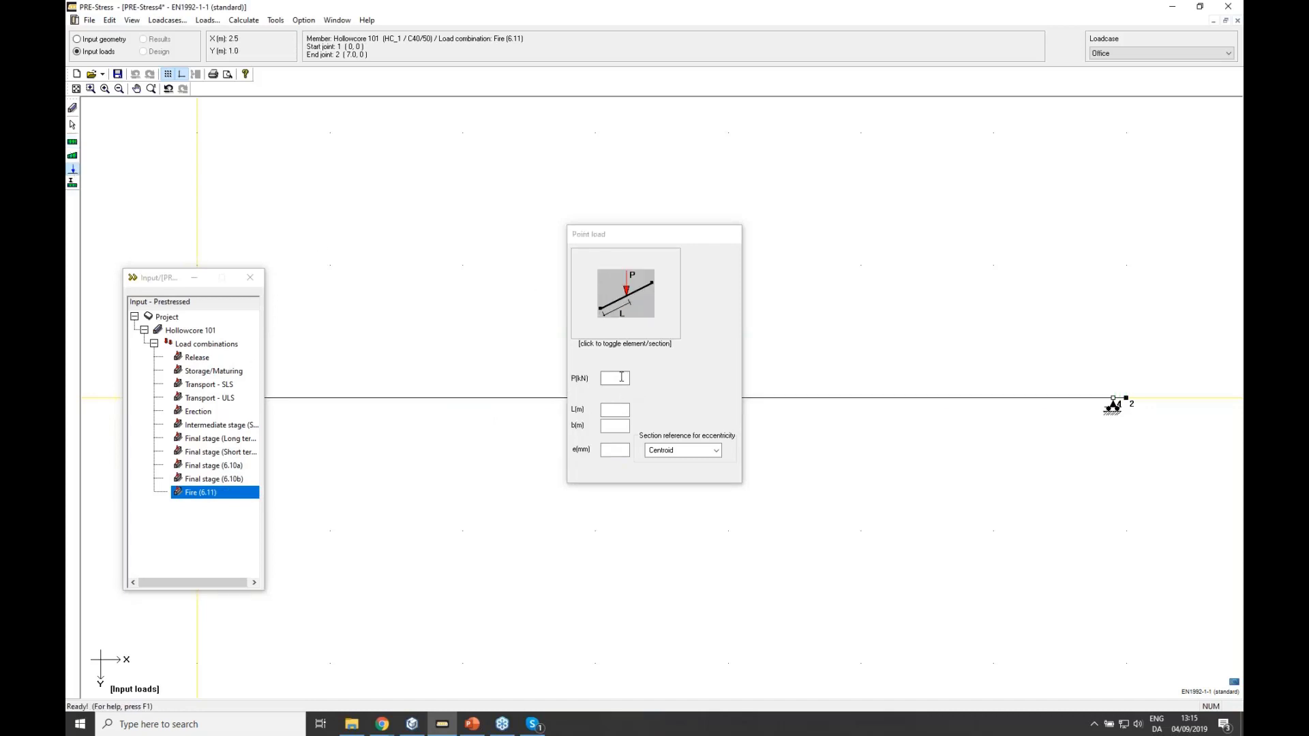
left_click(616, 378)
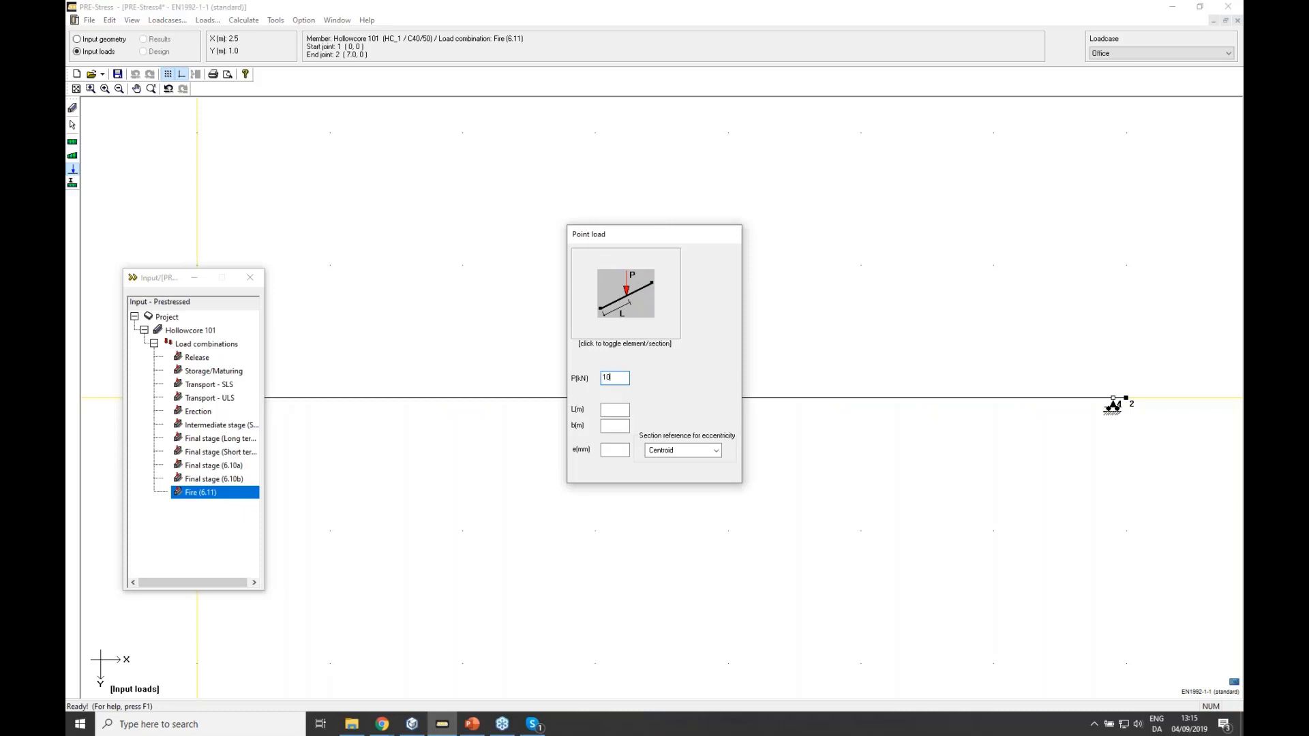
left_click(212, 439)
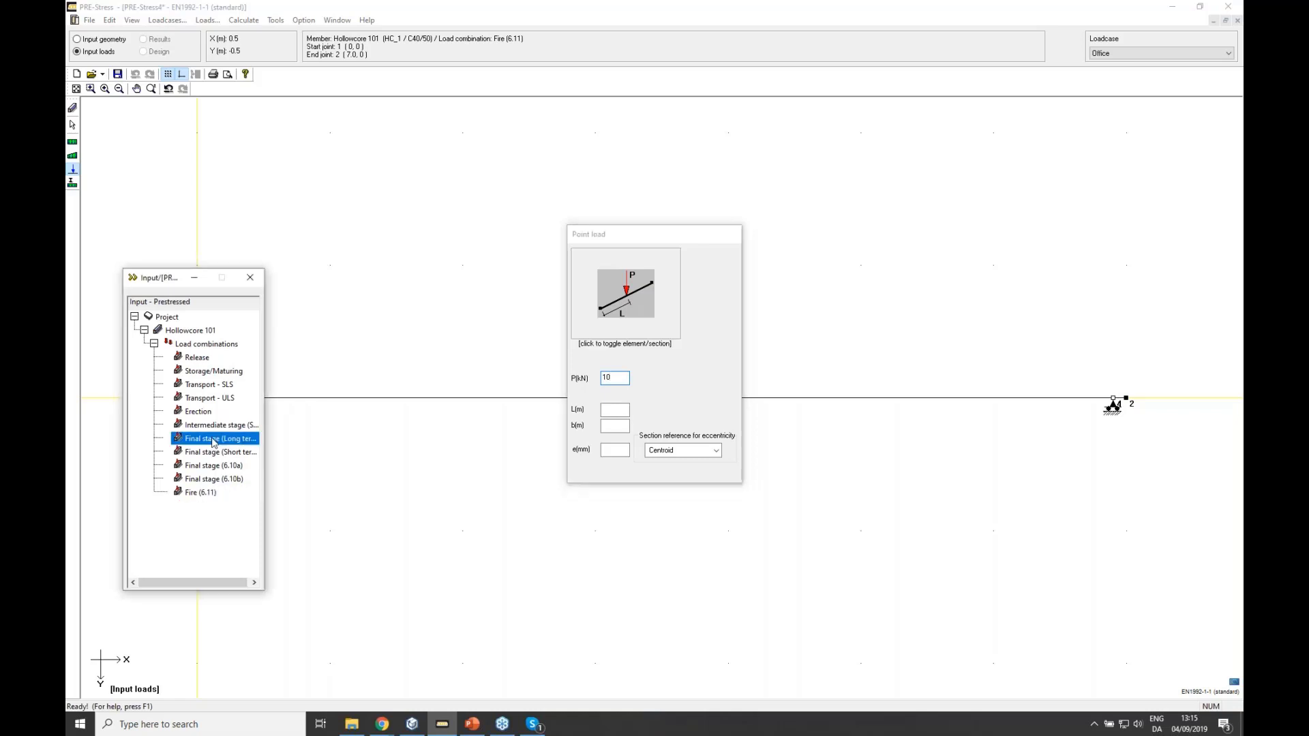
left_click(620, 409)
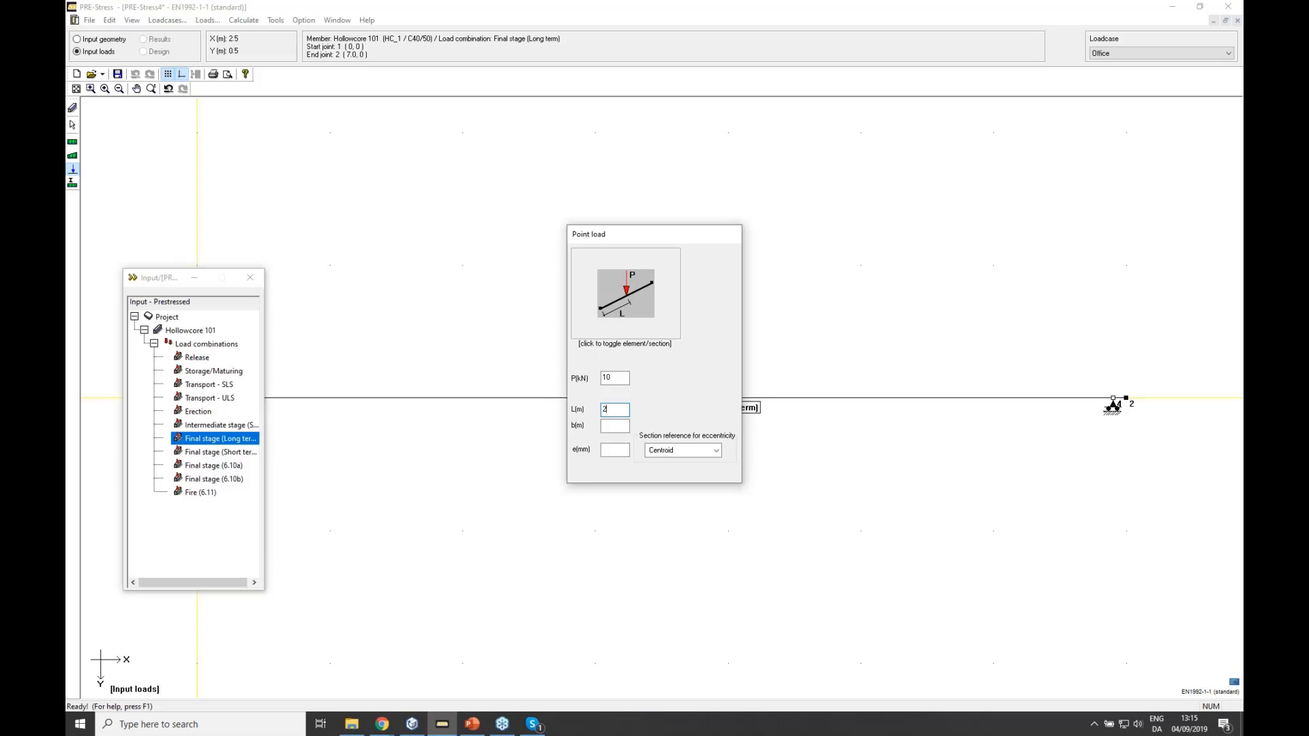
left_click(616, 425)
left_click(617, 448)
left_click(605, 426)
left_click(611, 302)
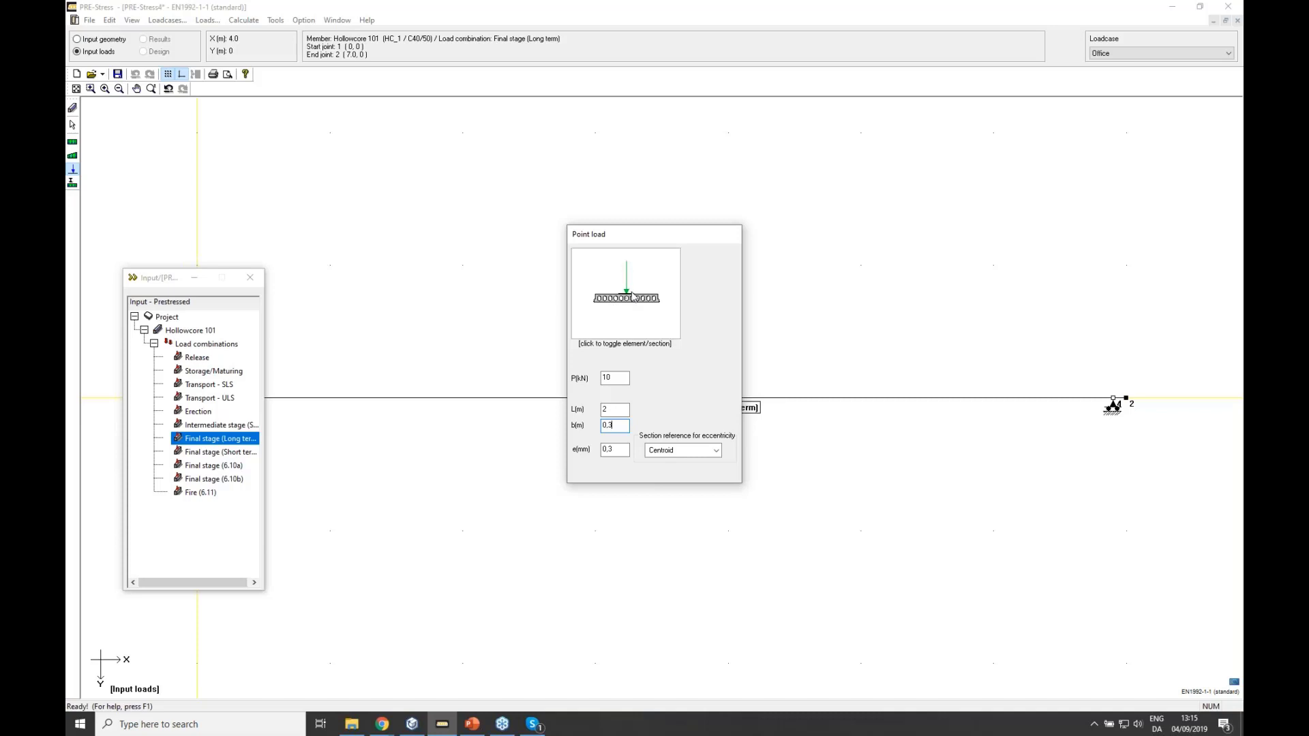
- Set the point load's eccentricity to 300 mm from the centroid and place it on the beam in Final stage (Long term)
left_click(621, 452)
type("300")
left_click(640, 323)
left_click(640, 324)
key("Tab")
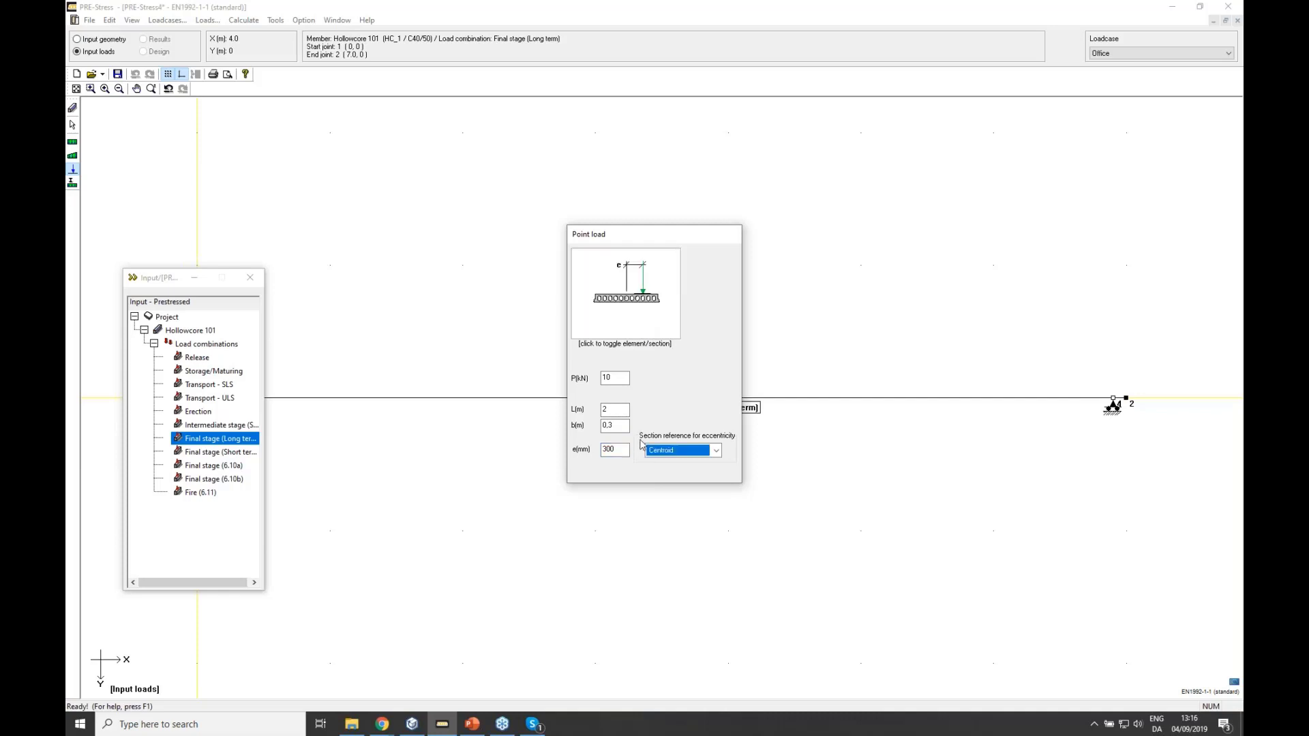
left_click(641, 314)
left_click(641, 312)
left_click_drag(608, 239, 671, 231)
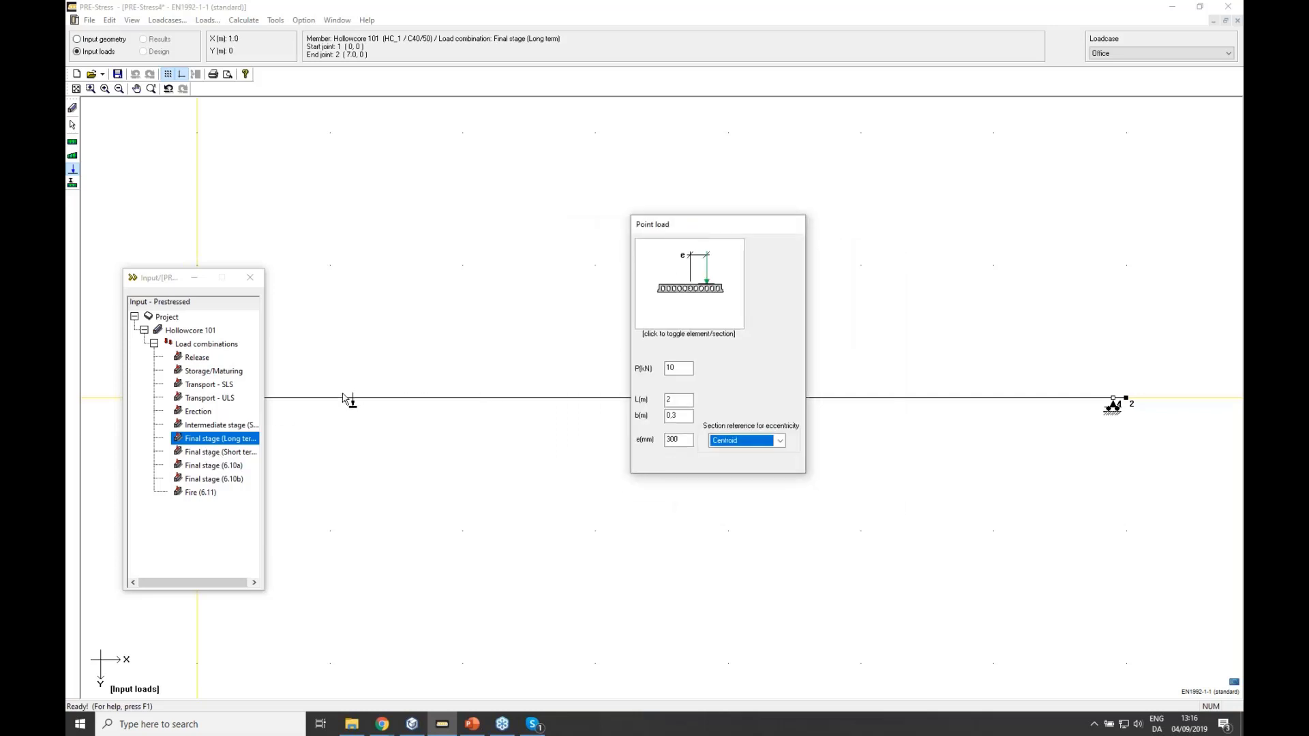
left_click(322, 407)
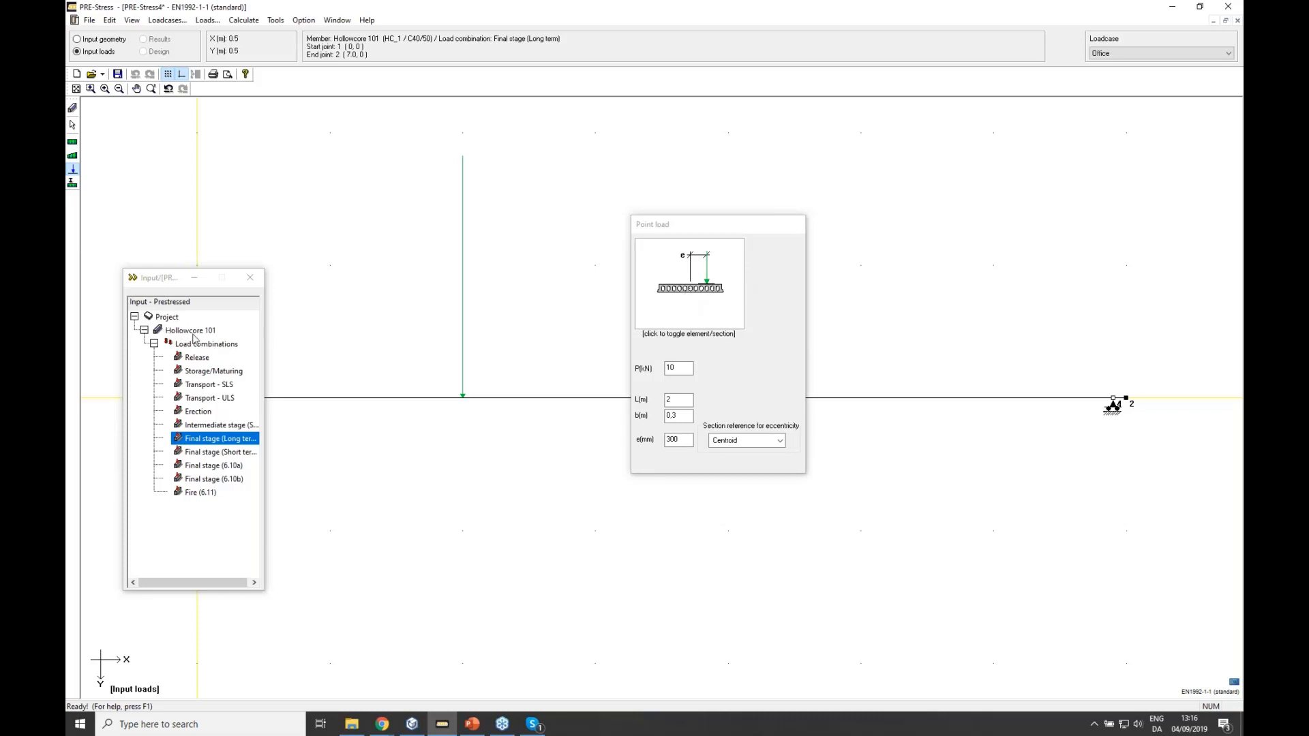
- Display the G loadcase for all load combinations together and examine the self-weight load along the beam
left_click(216, 350)
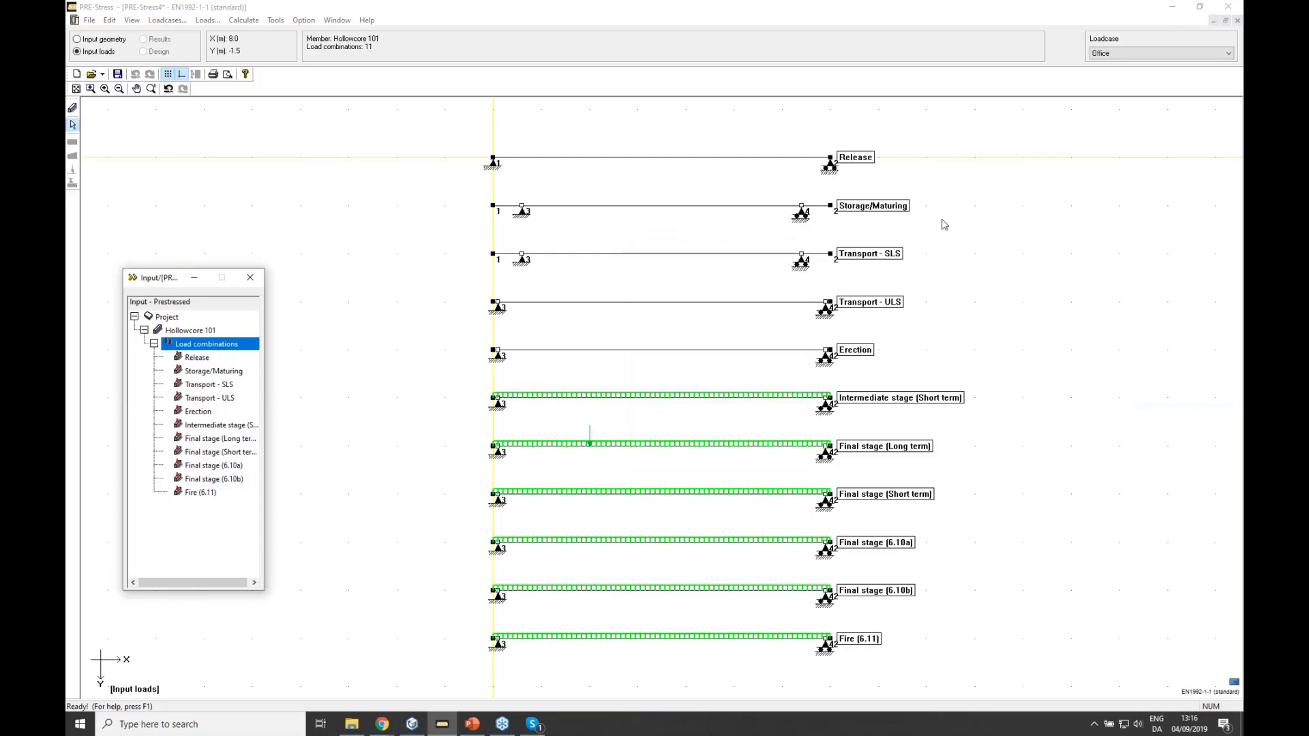
left_click(1159, 54)
left_click(1138, 64)
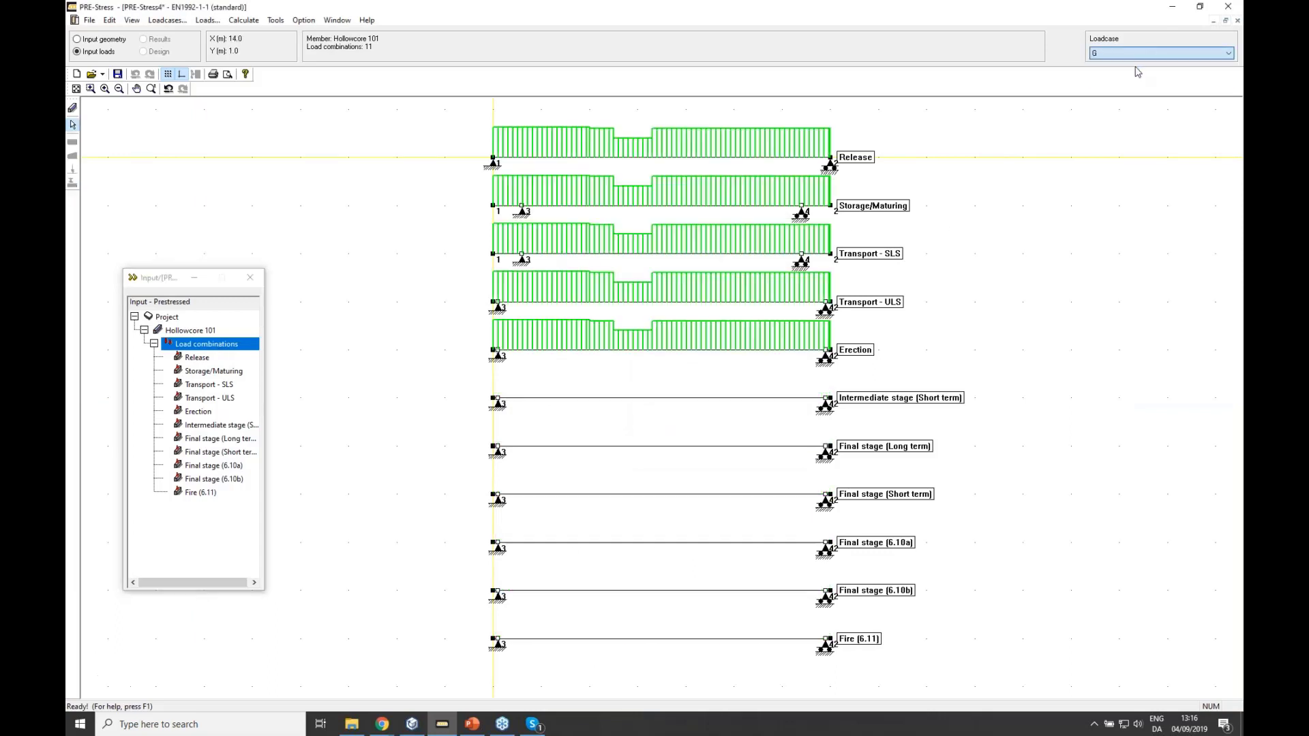
scroll(736, 228, "down", 1)
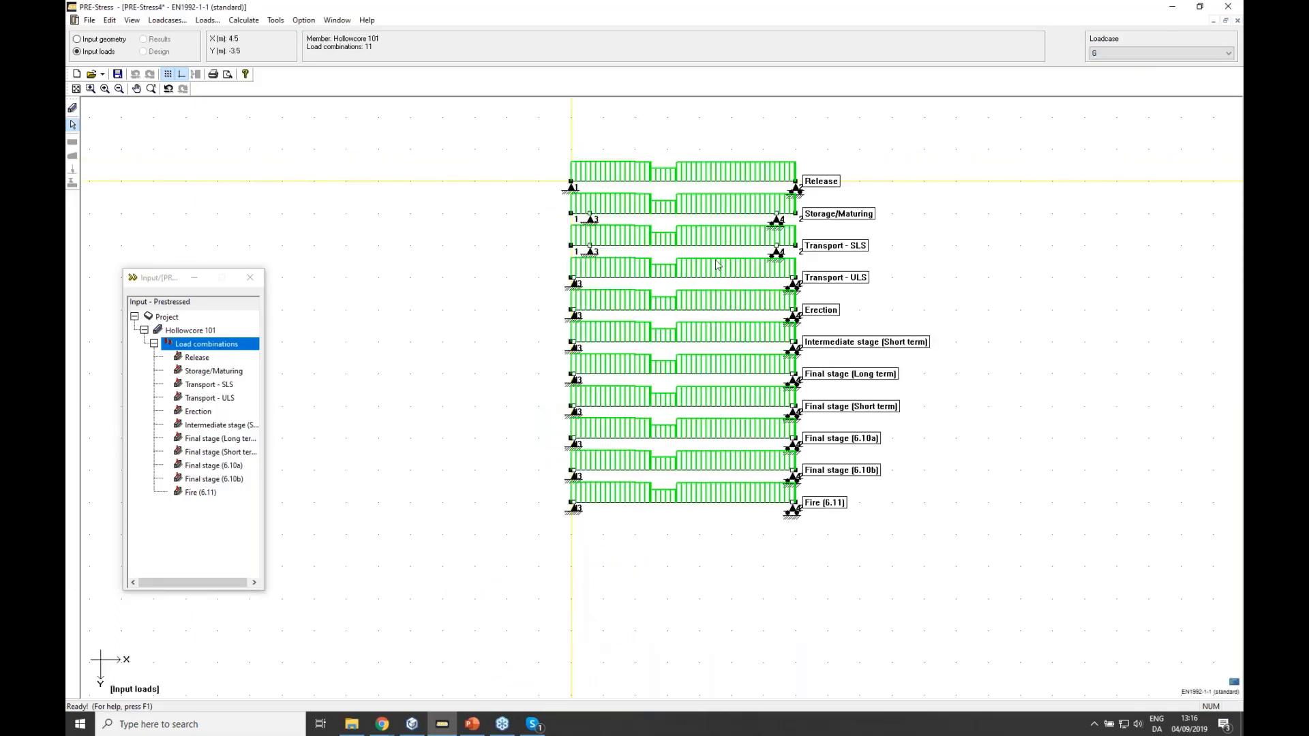
scroll(681, 160, "up", 1)
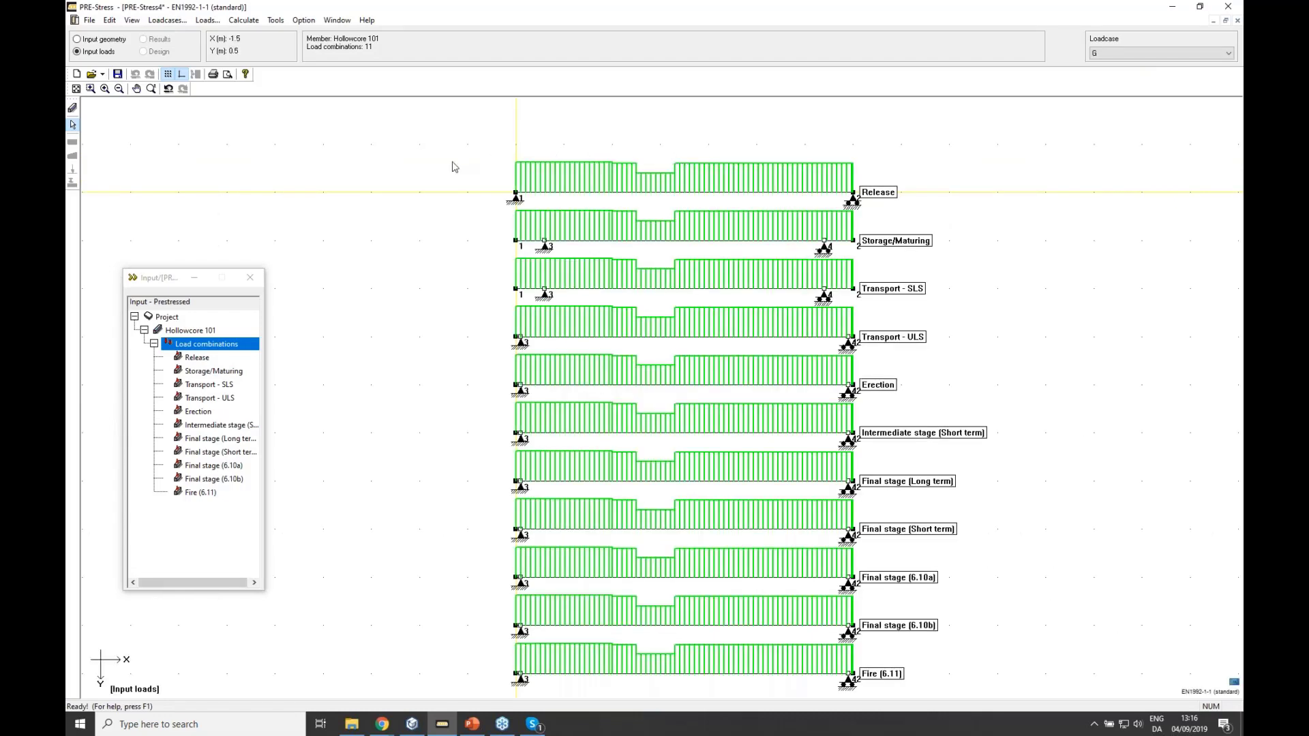
scroll(957, 127, "down", 1)
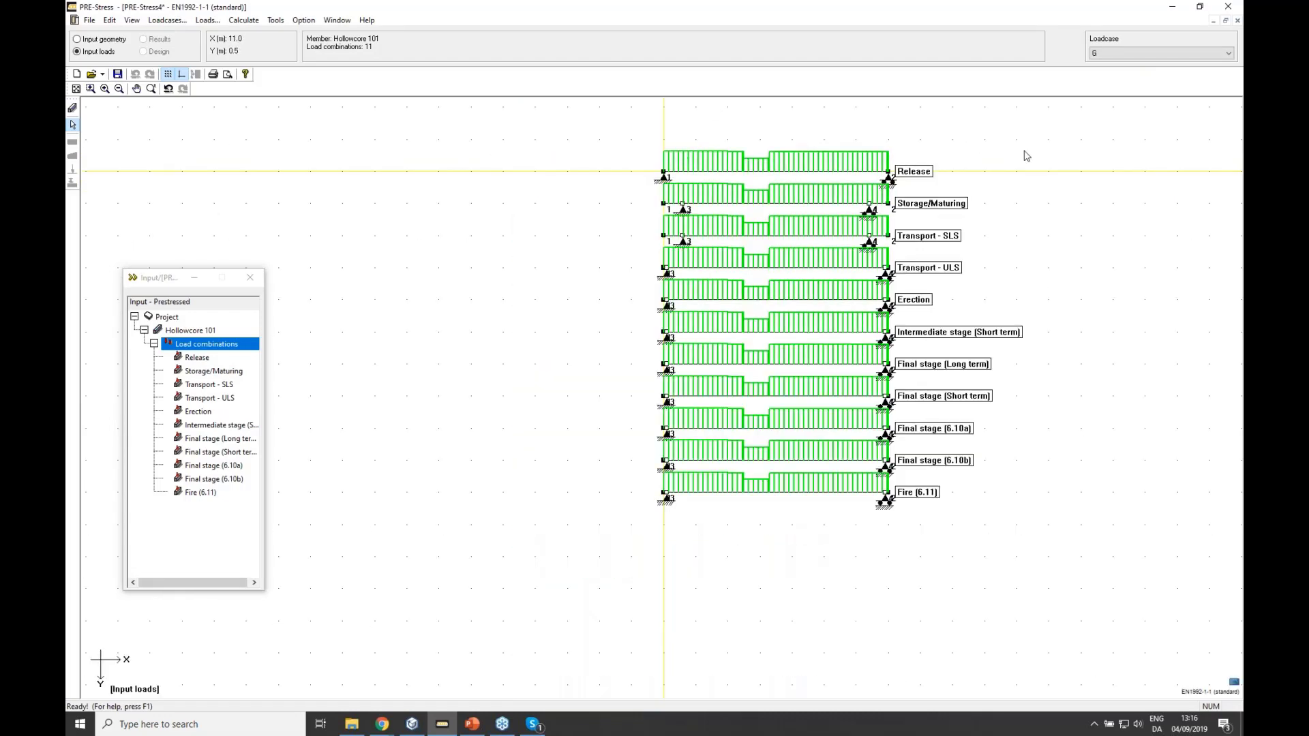
middle_click_drag(1026, 156, 994, 186)
scroll(971, 157, "up", 1)
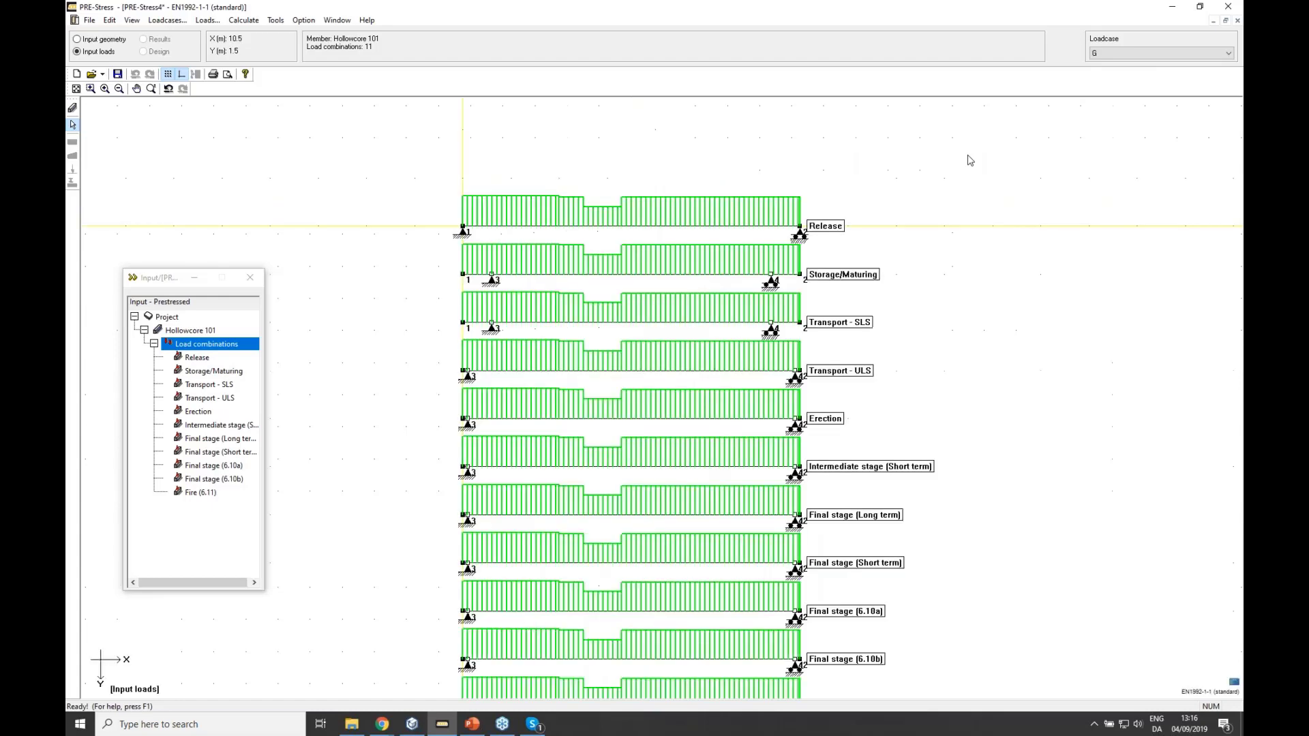
scroll(955, 172, "down", 1)
- Compare the Office, Screed and G loads across all load combinations, finishing with the G loadcase shown
left_click(1105, 56)
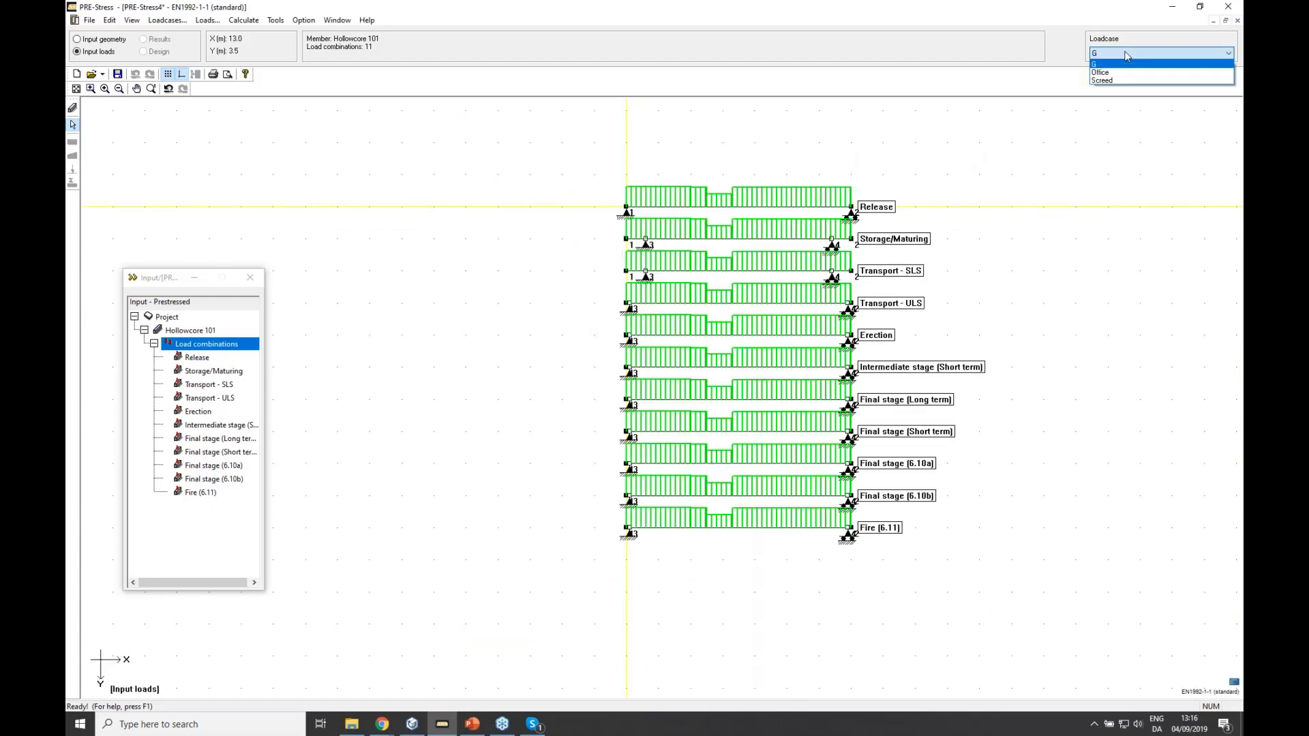
left_click(1106, 73)
left_click(1111, 55)
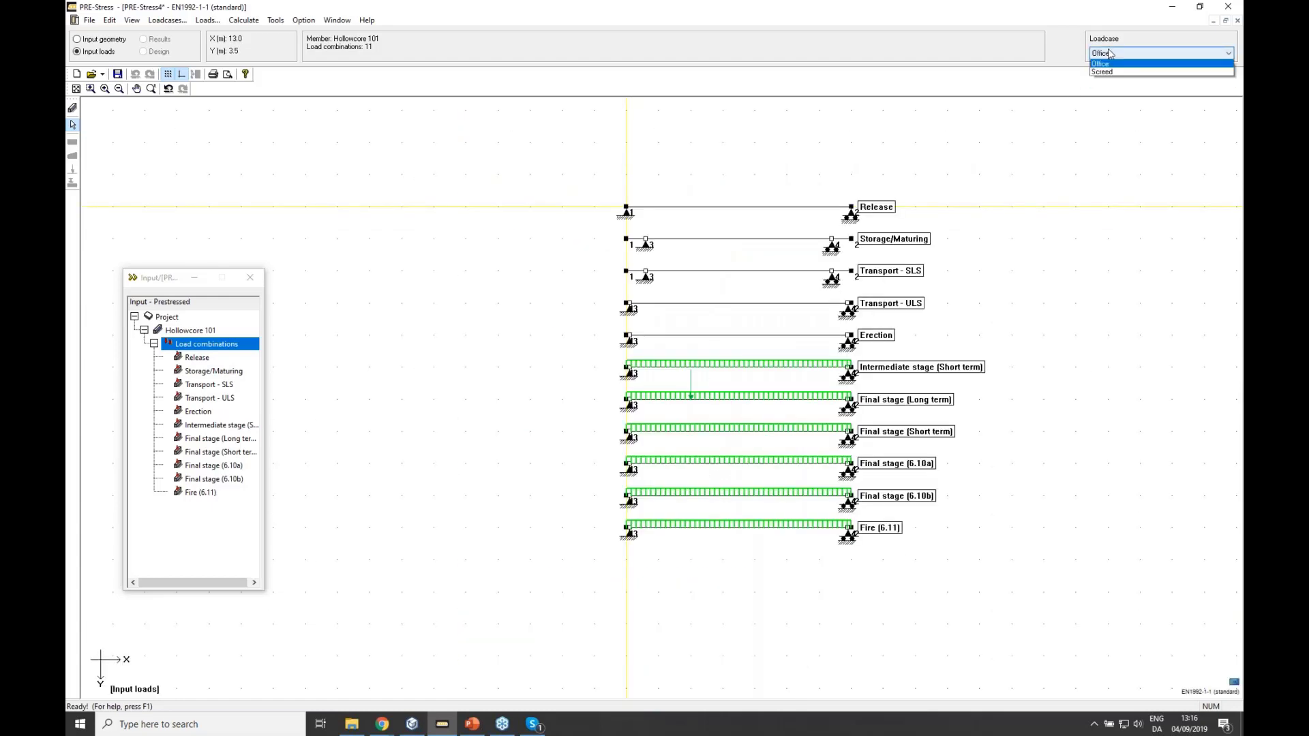
left_click(1108, 80)
left_click(1106, 56)
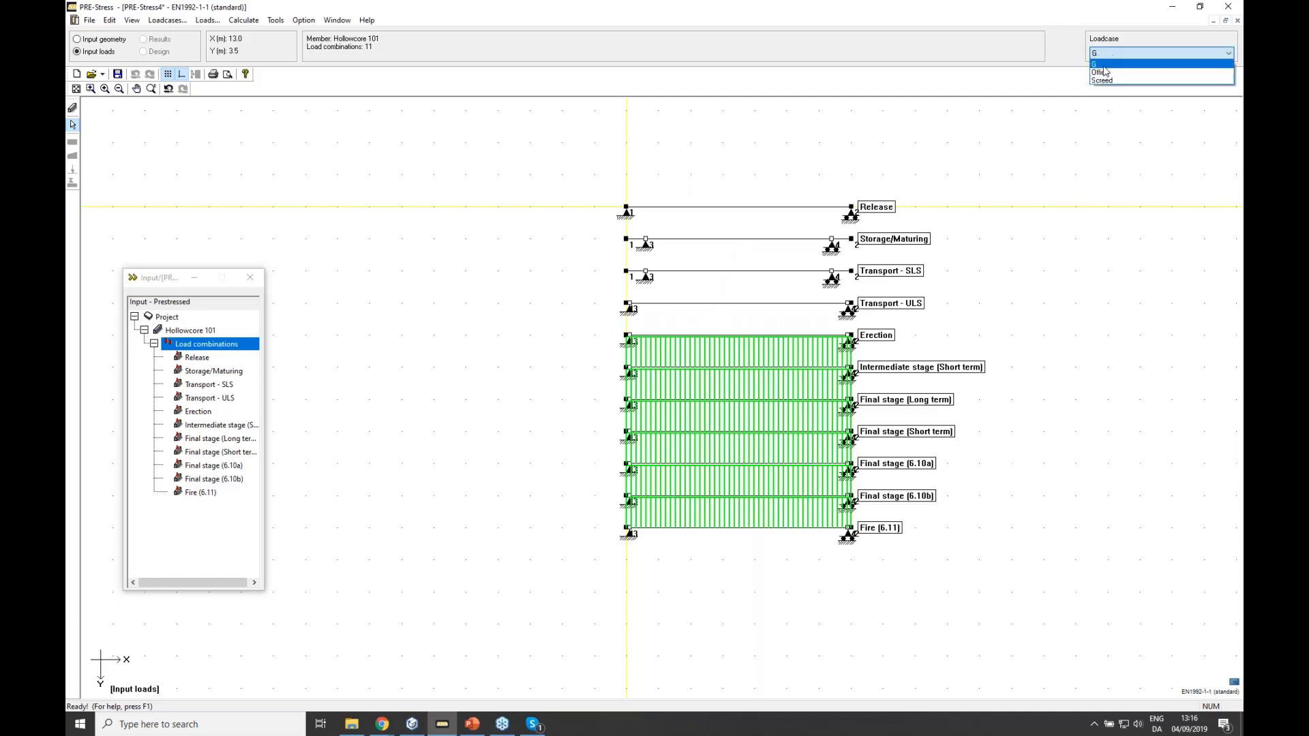
left_click(1106, 64)
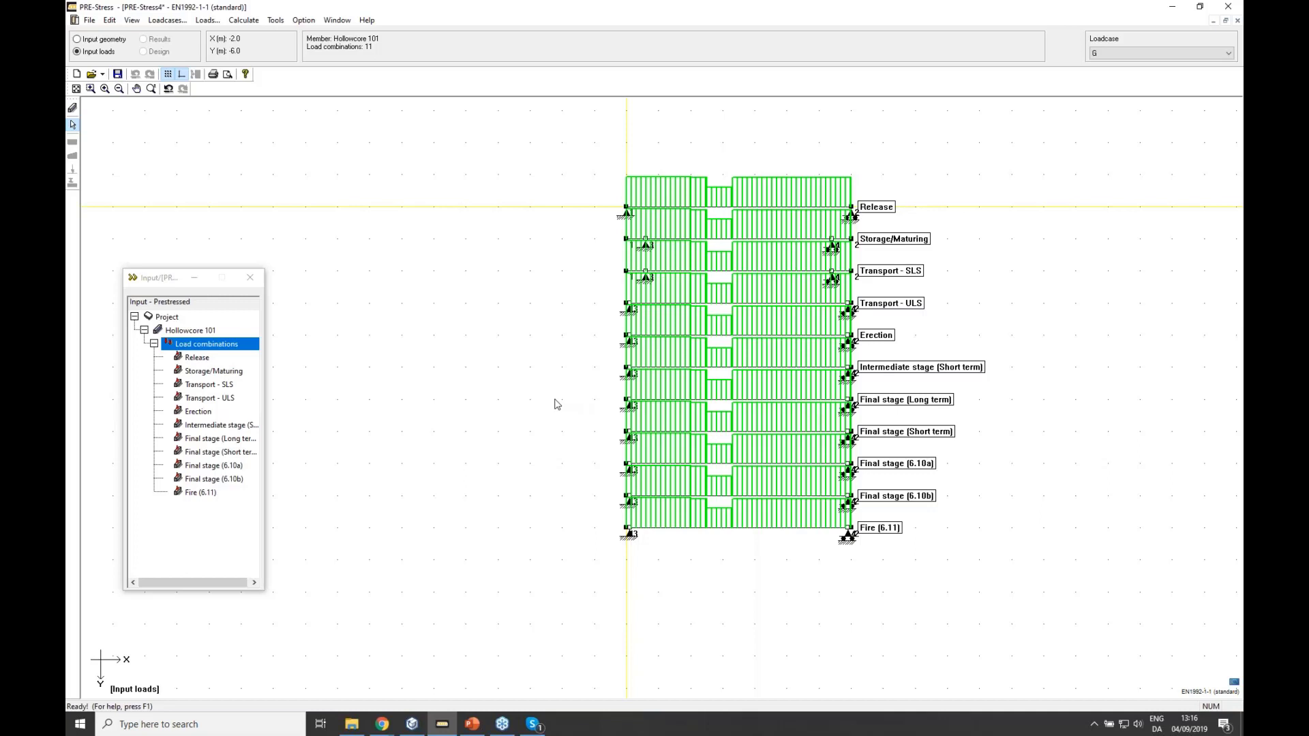
left_click(1139, 53)
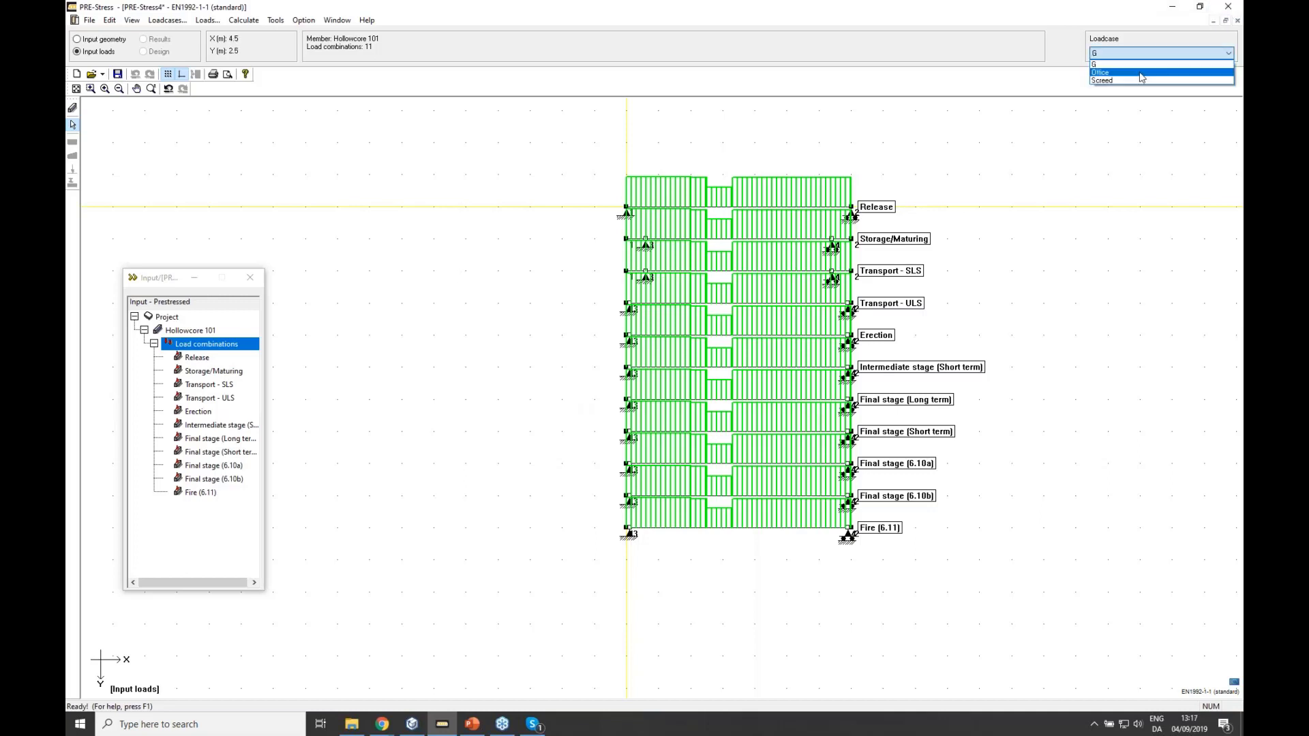
left_click(1141, 73)
left_click(1124, 54)
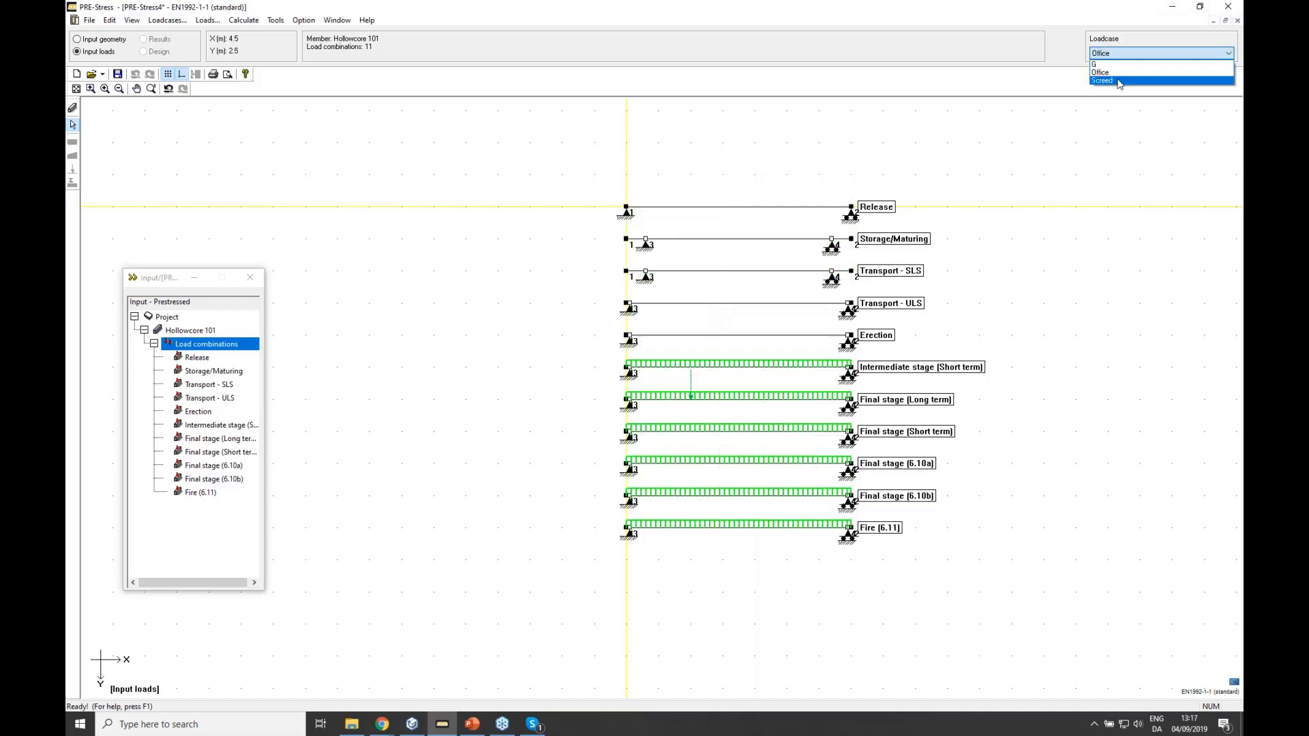
left_click(1118, 80)
left_click(1113, 53)
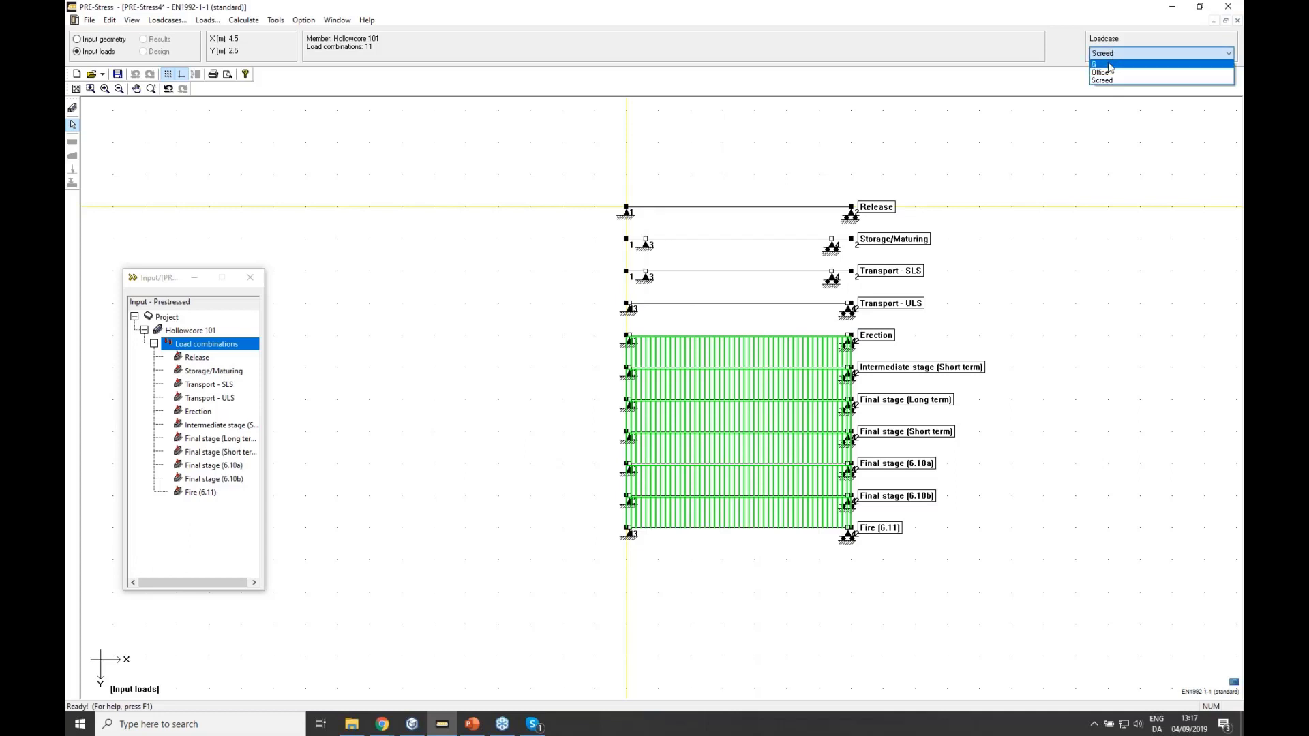
left_click(1110, 63)
- In the load combinations table, add Screed and Office to Intermediate stage (Short term) as B1+B2+0.50*B3
left_click_drag(157, 280, 288, 223)
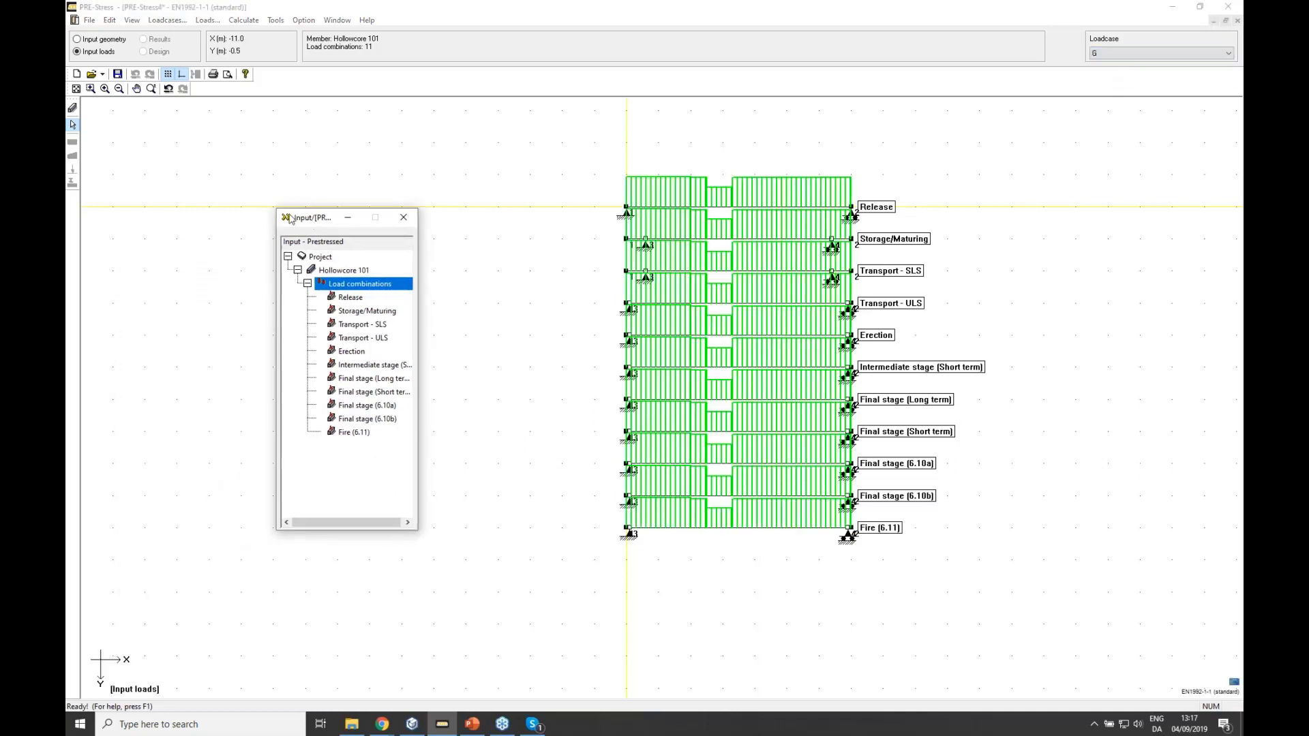
left_click(286, 221)
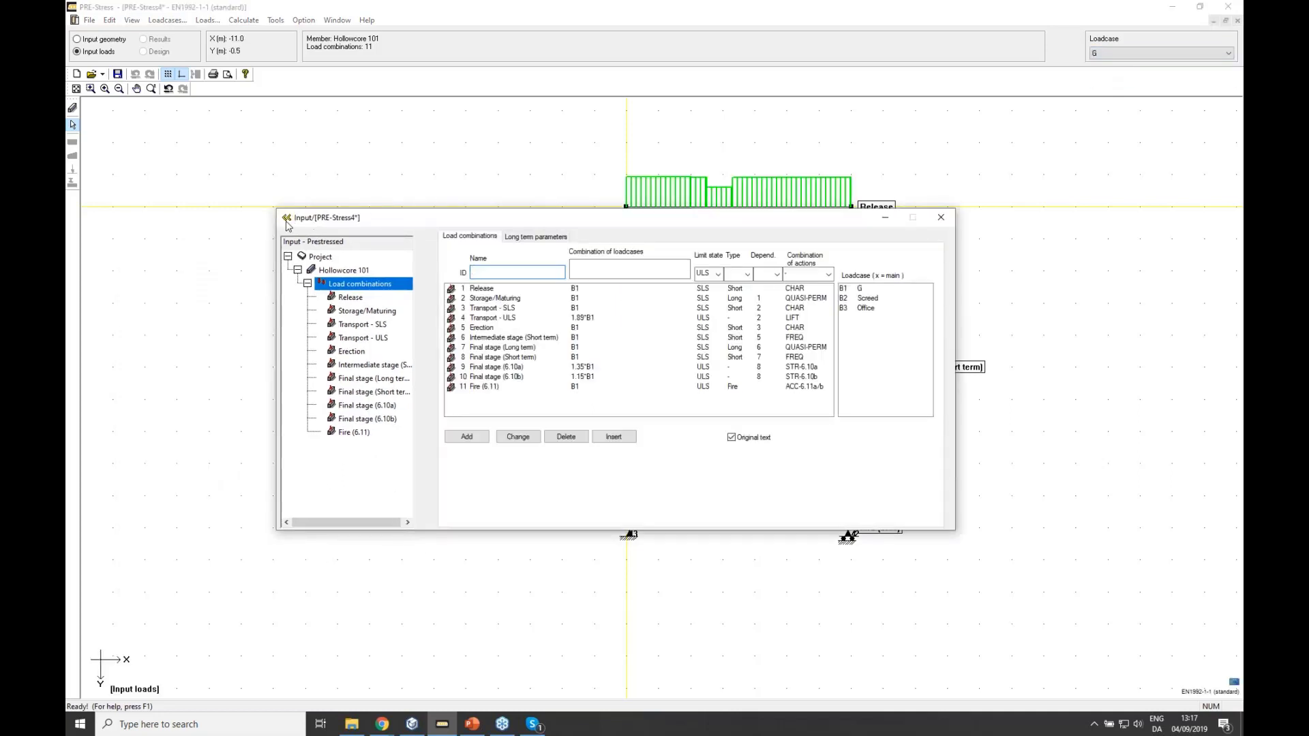
mouse_move(456, 222)
left_mouse_down()
mouse_move(433, 212)
mouse_move(436, 241)
mouse_move(434, 219)
left_mouse_up()
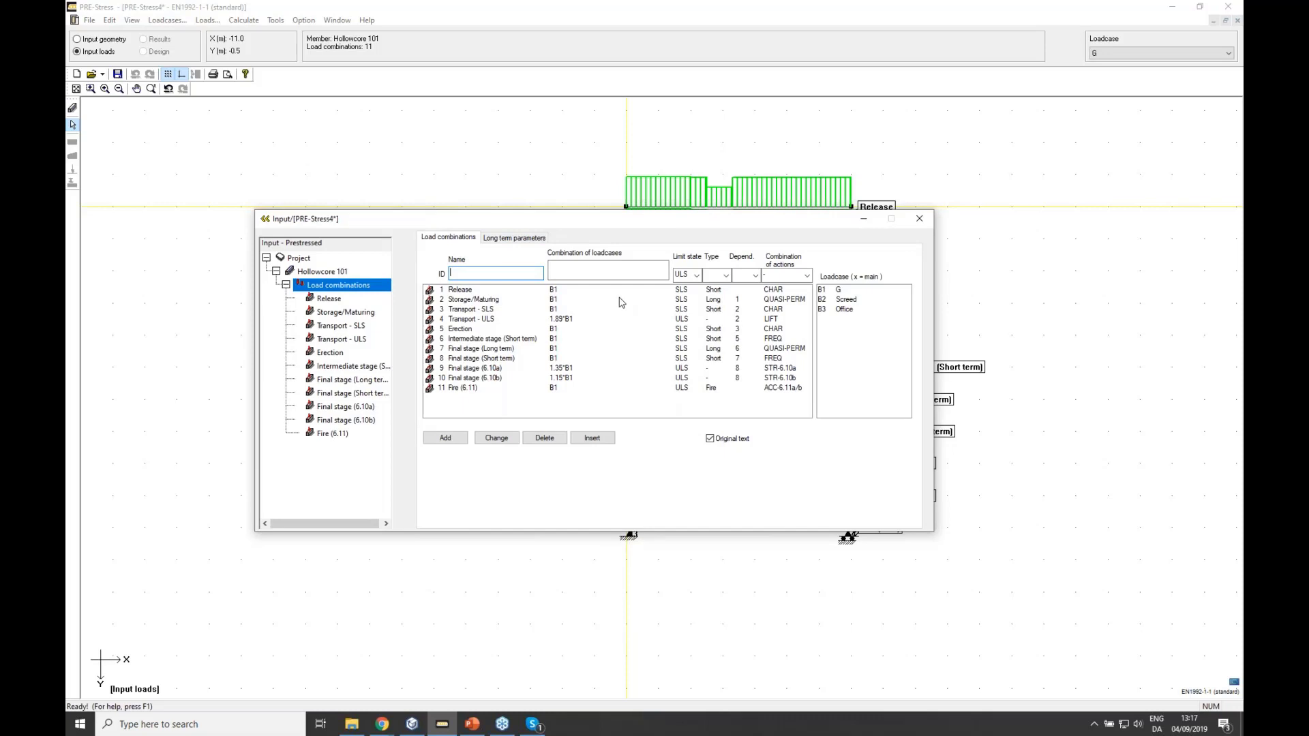
left_click(533, 339)
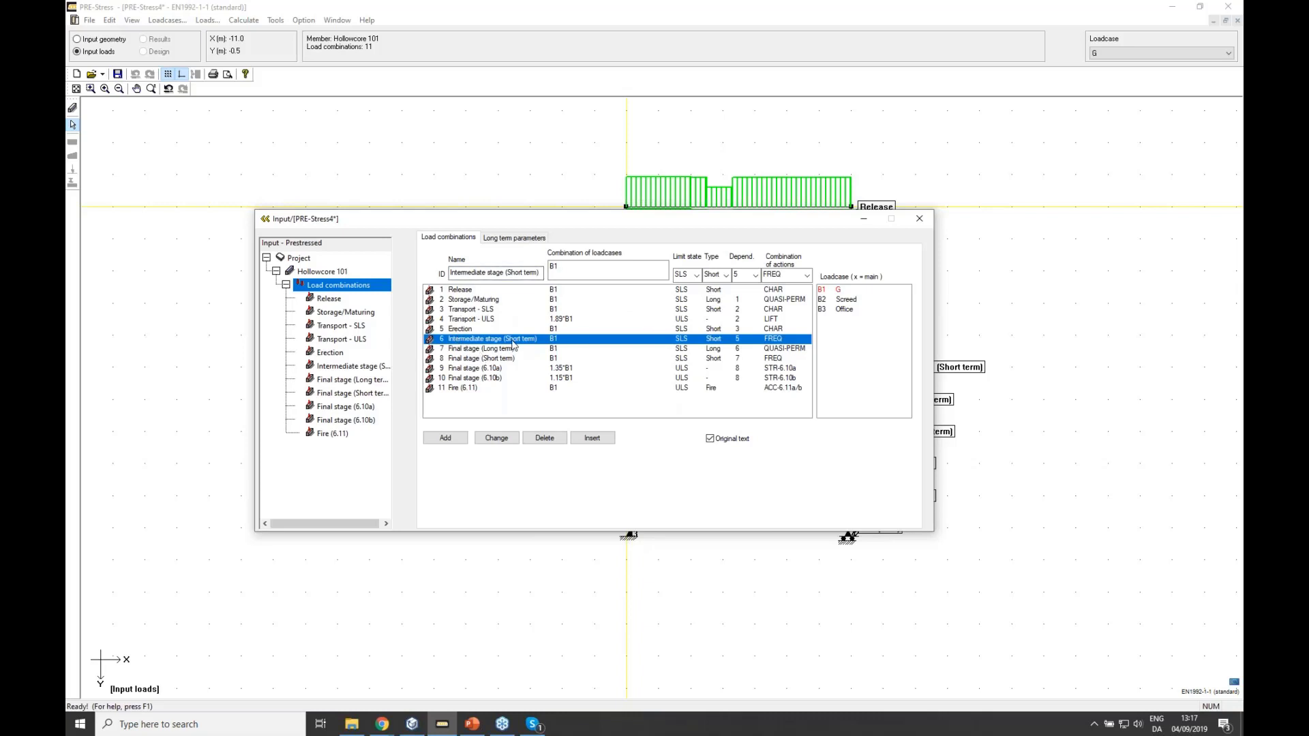
left_click(847, 301)
left_click(848, 310)
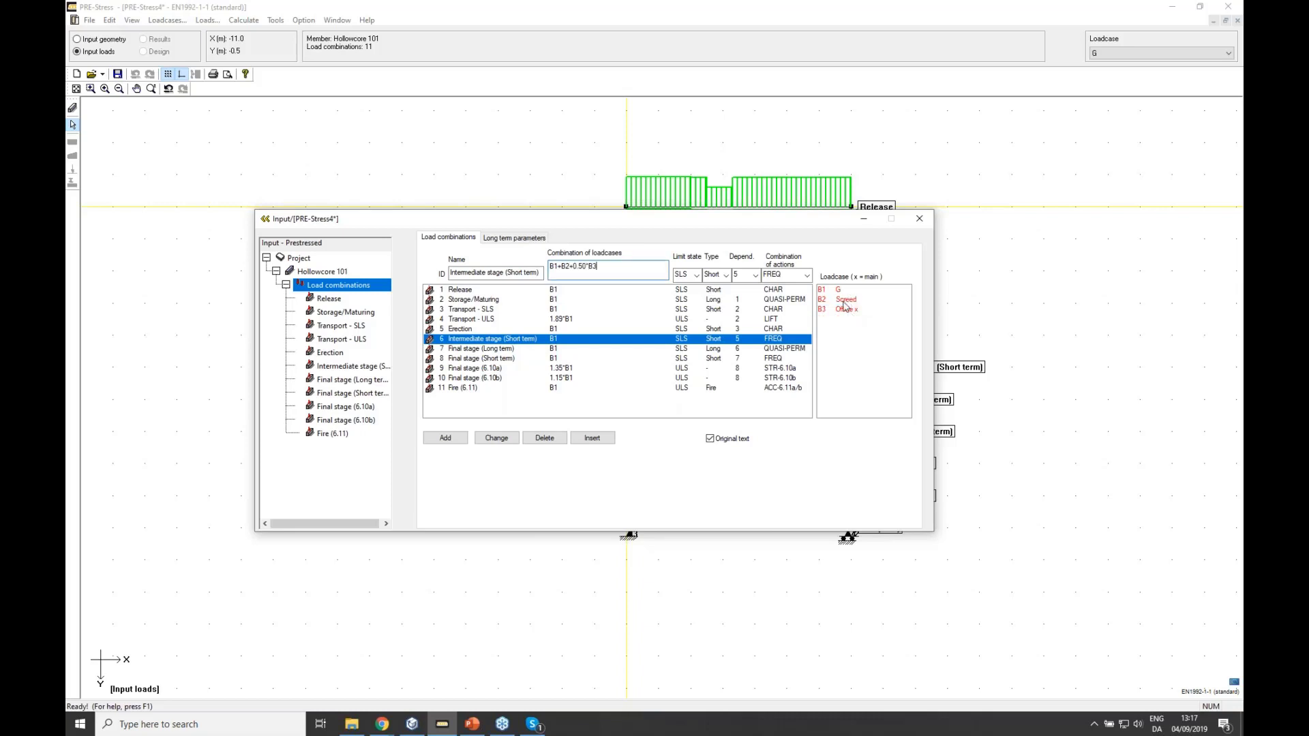
left_click(500, 438)
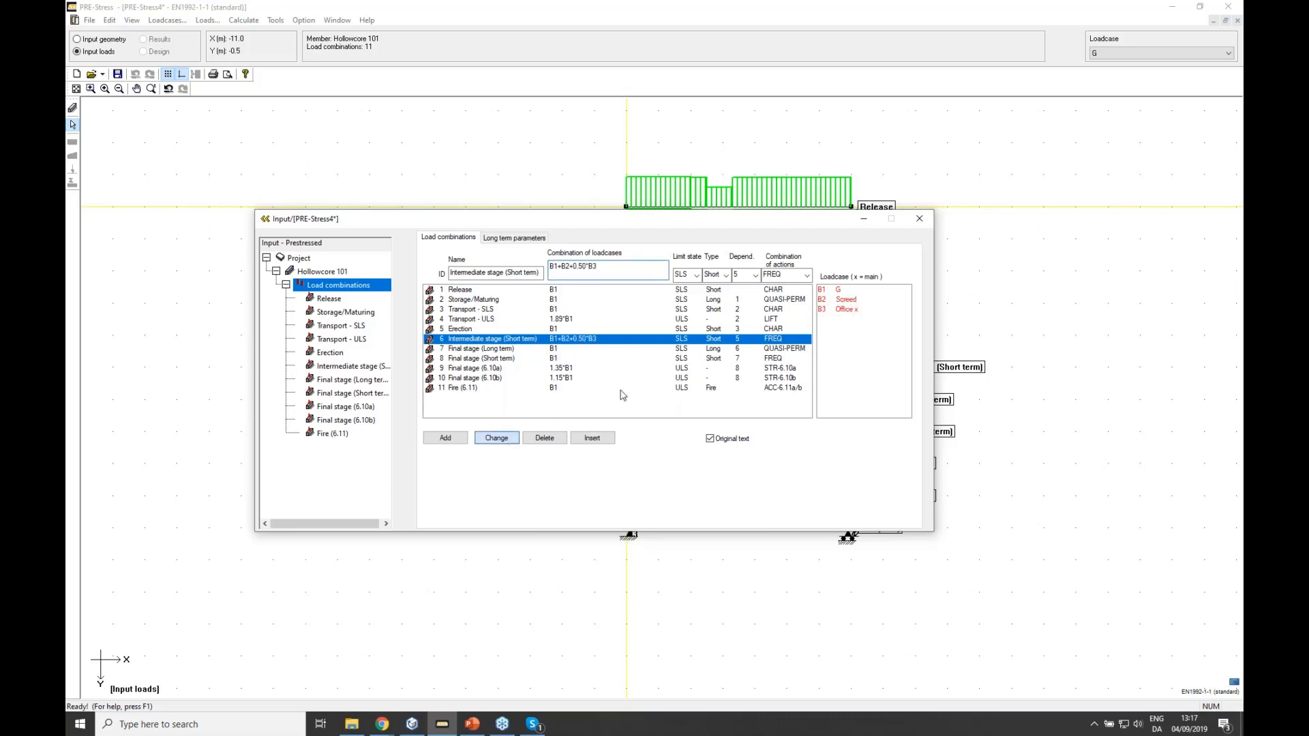
- Add Screed and Office to Final stage (Long term) as B1+B2+0.30*B3 and Final stage (Short term) as B1+B2+0.50*B3
left_click(790, 349)
left_click(829, 300)
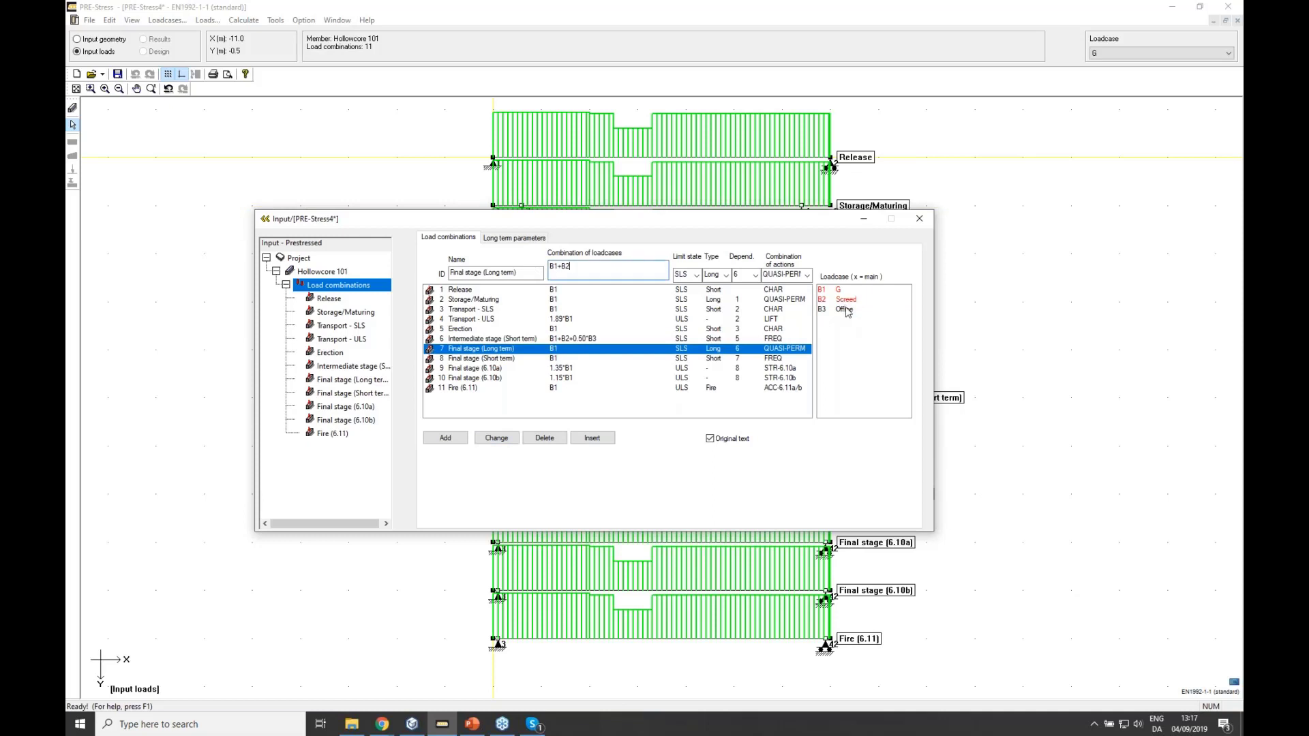
left_click(842, 310)
left_click(496, 438)
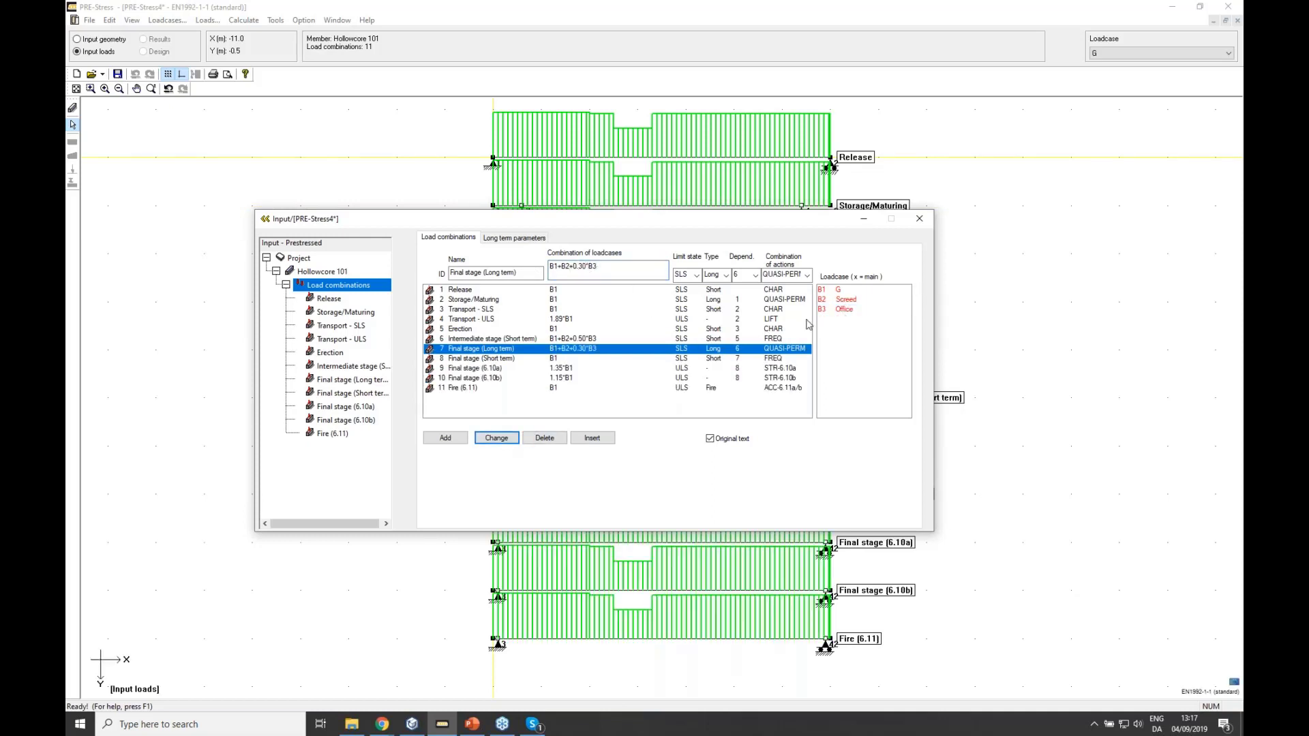
left_click(568, 358)
left_click(829, 300)
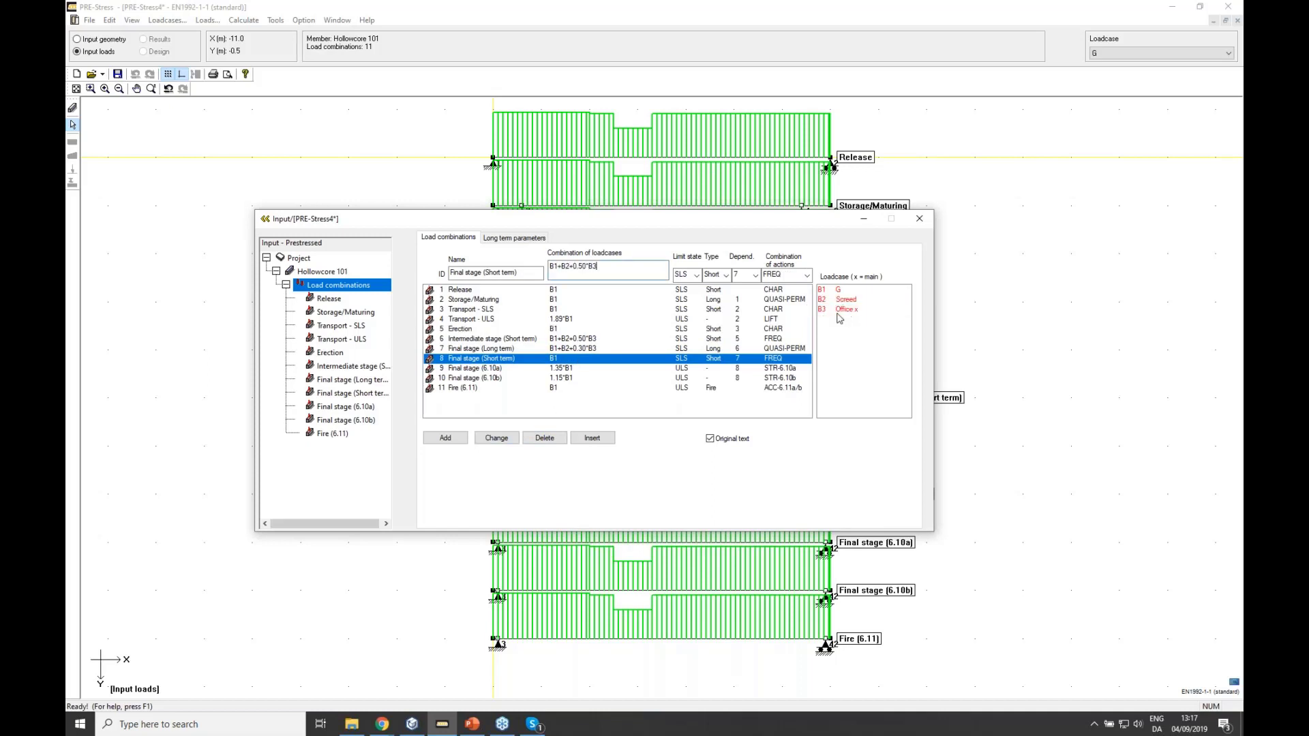
left_click(843, 310)
left_click(496, 438)
- Add Screed and Office to Final stage (6.10a) as 1.35*B1+1.35*B2+1.50*0.70*B3 and to (6.10b) as 1.15*B1+1.15*B2+1.50*B3
left_click(549, 369)
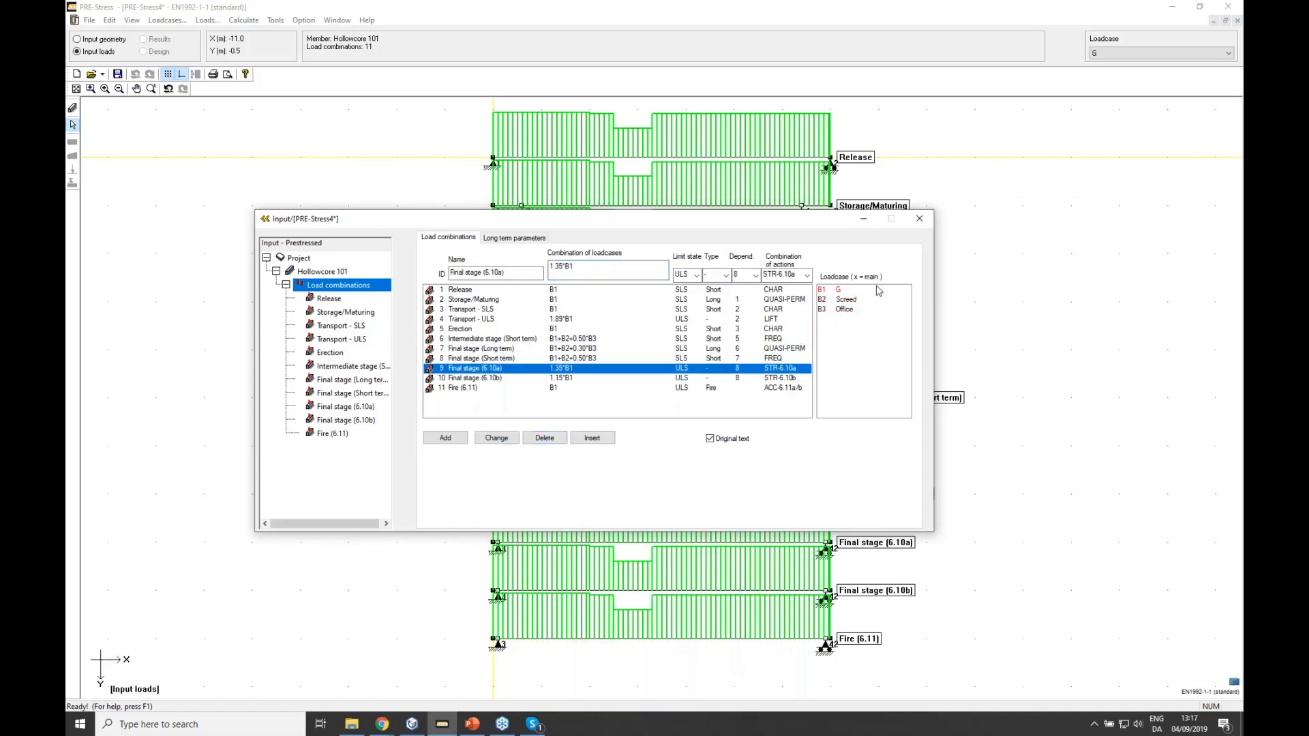
left_click(856, 302)
left_click(844, 309)
left_click(496, 438)
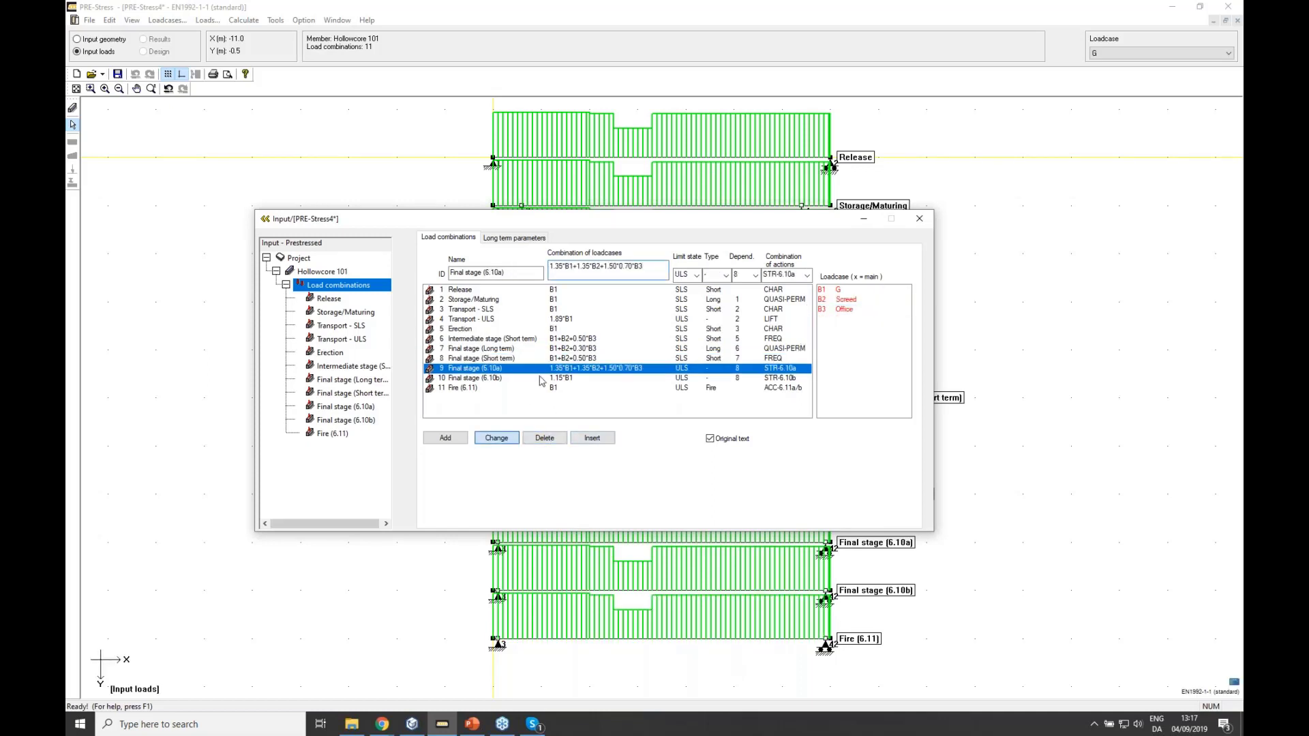
left_click(634, 379)
left_click(845, 300)
left_click(845, 310)
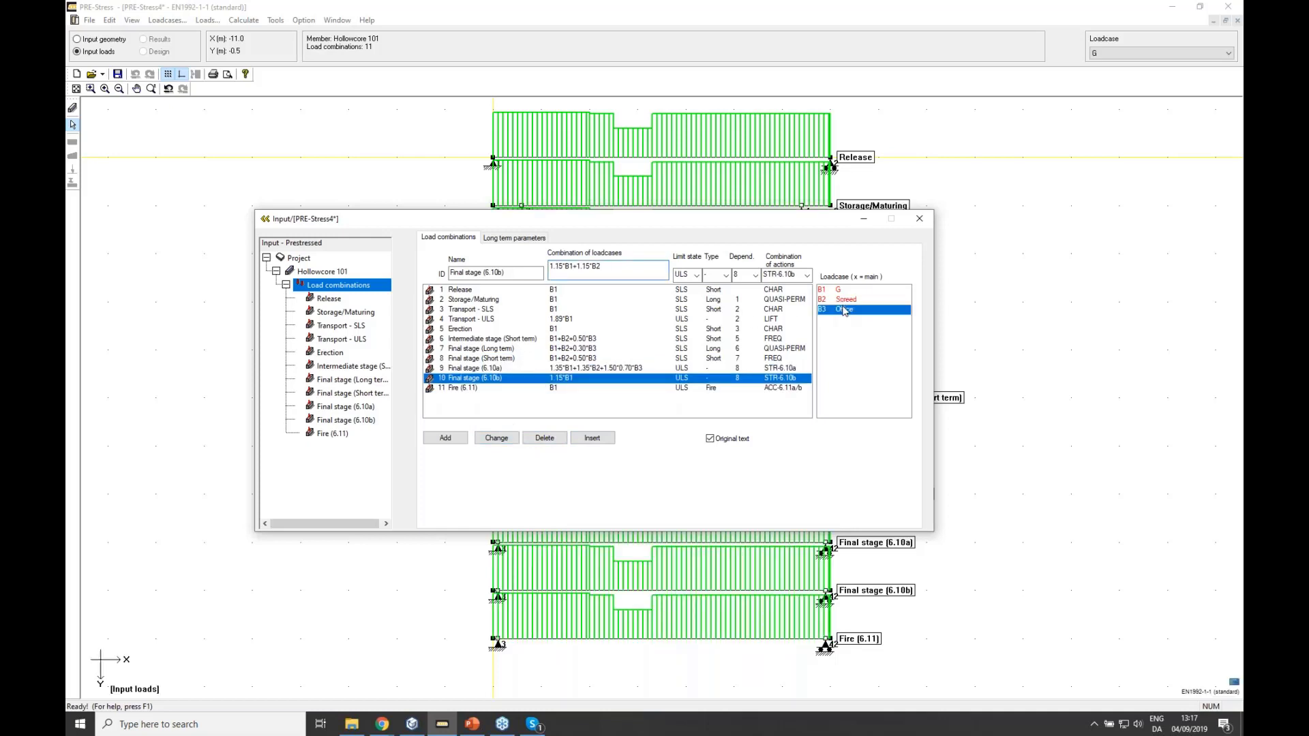
left_click(496, 438)
- Add the Screed and Office loadcases to the Fire (6.11) combination as B1+B2+0.50*B3
left_click(546, 387)
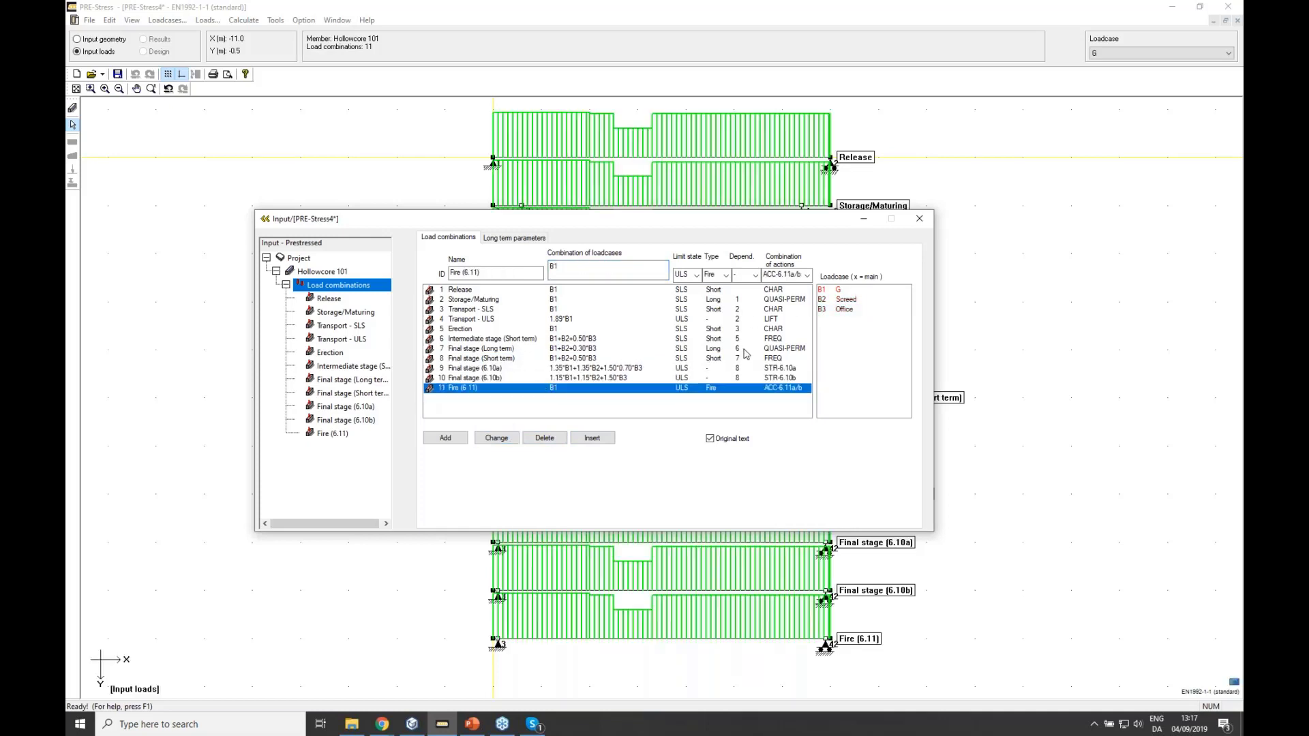
left_click(845, 300)
left_click(843, 310)
left_click(497, 438)
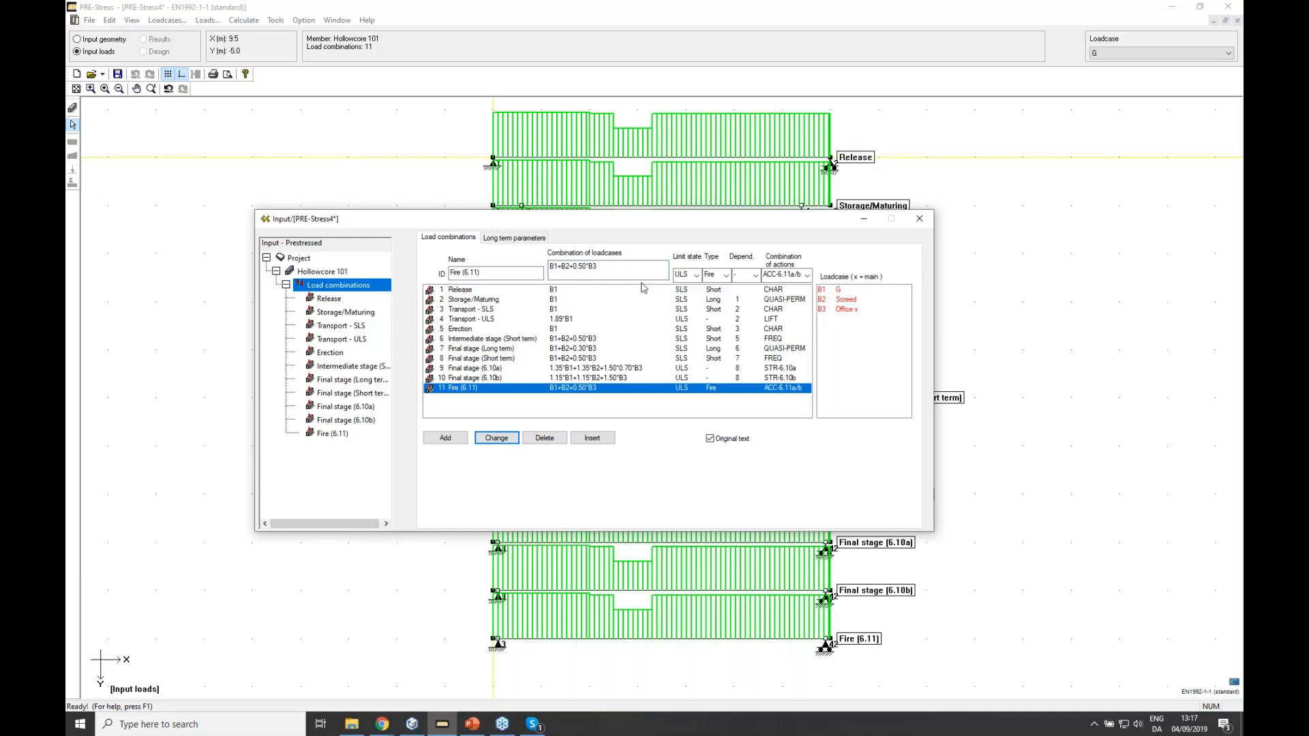
- Try to set the Fire (6.11) combination to B1+B2+0.40*B3 and look at the long term parameters
left_click(583, 267)
key("BackSpace")
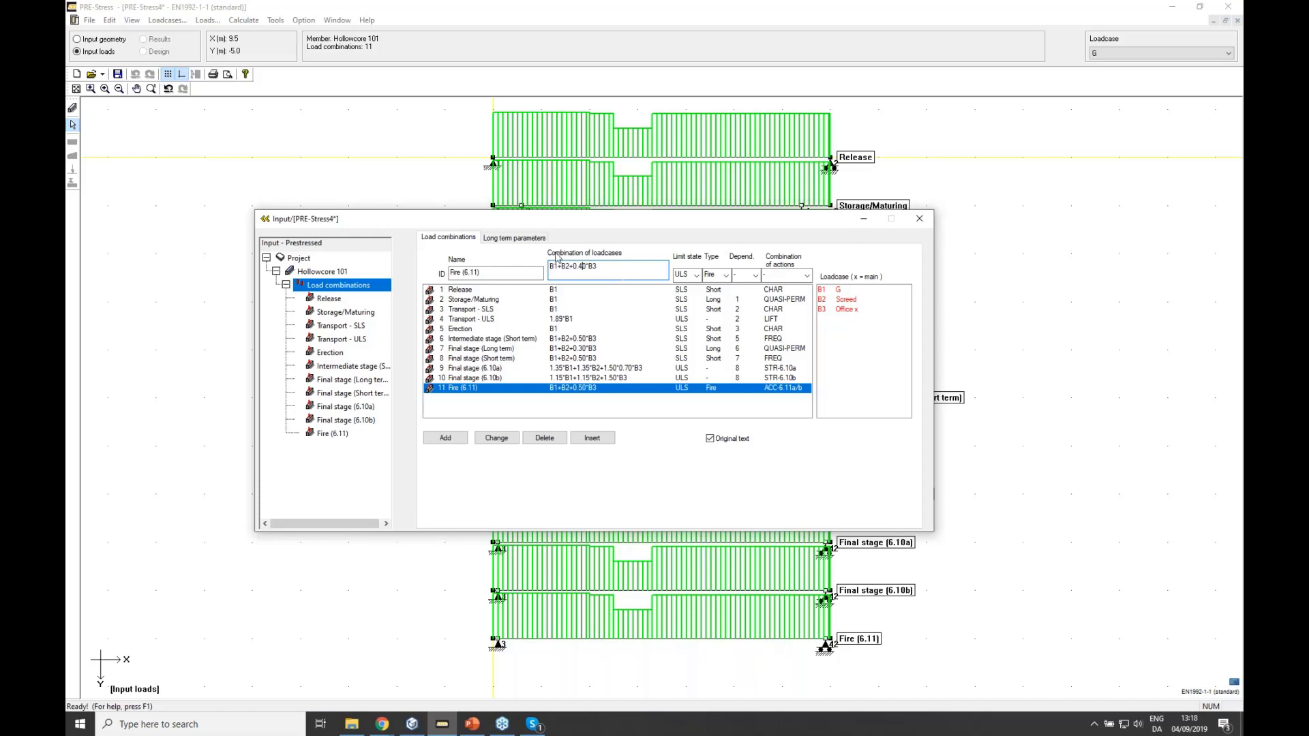
left_click(514, 239)
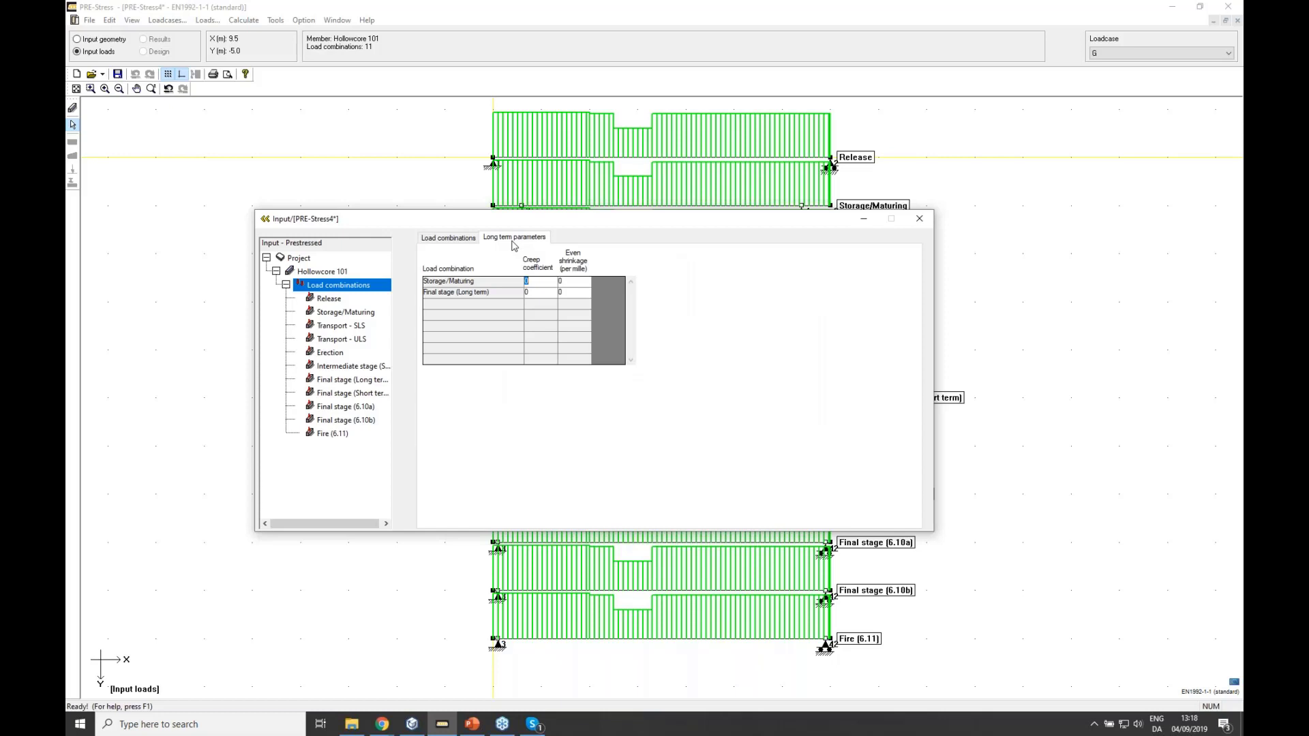
left_click(440, 242)
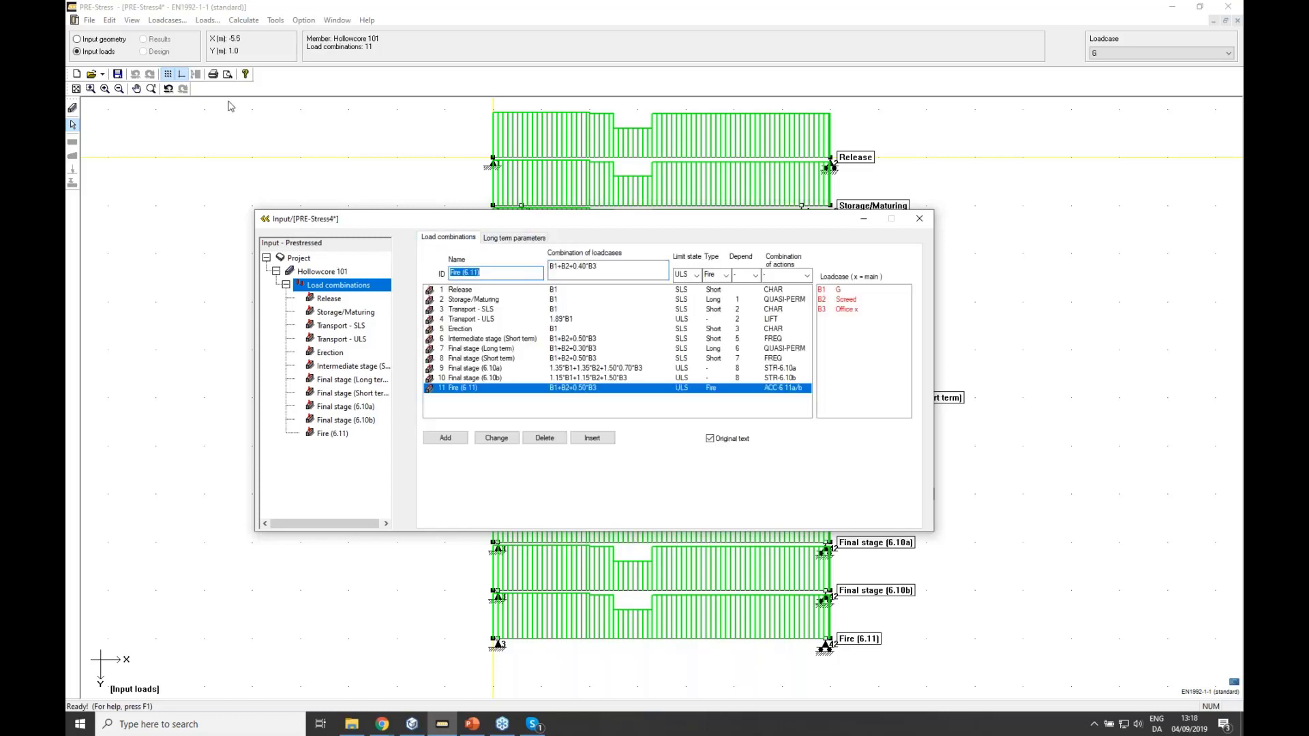
- Analyse all prestressed elements with the default calculation parameters, continuing past the reinforcement cover message
left_click(247, 21)
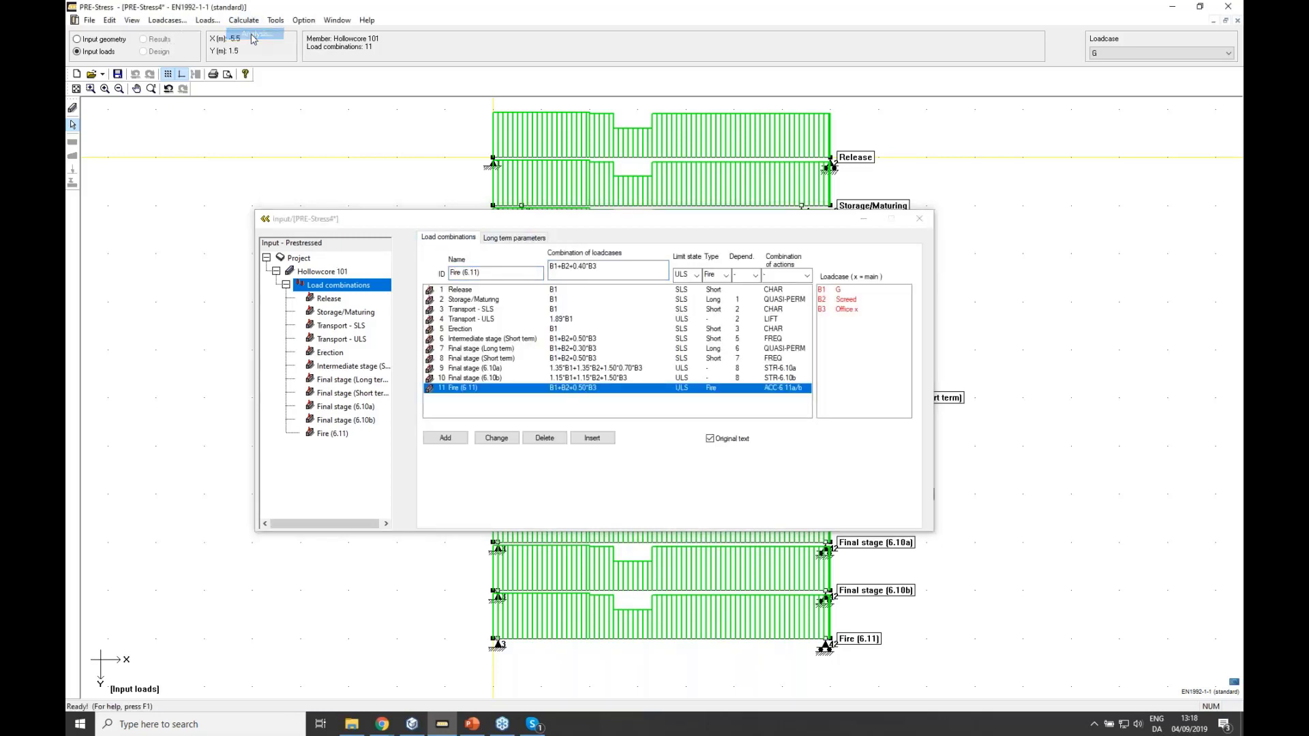
left_click(252, 35)
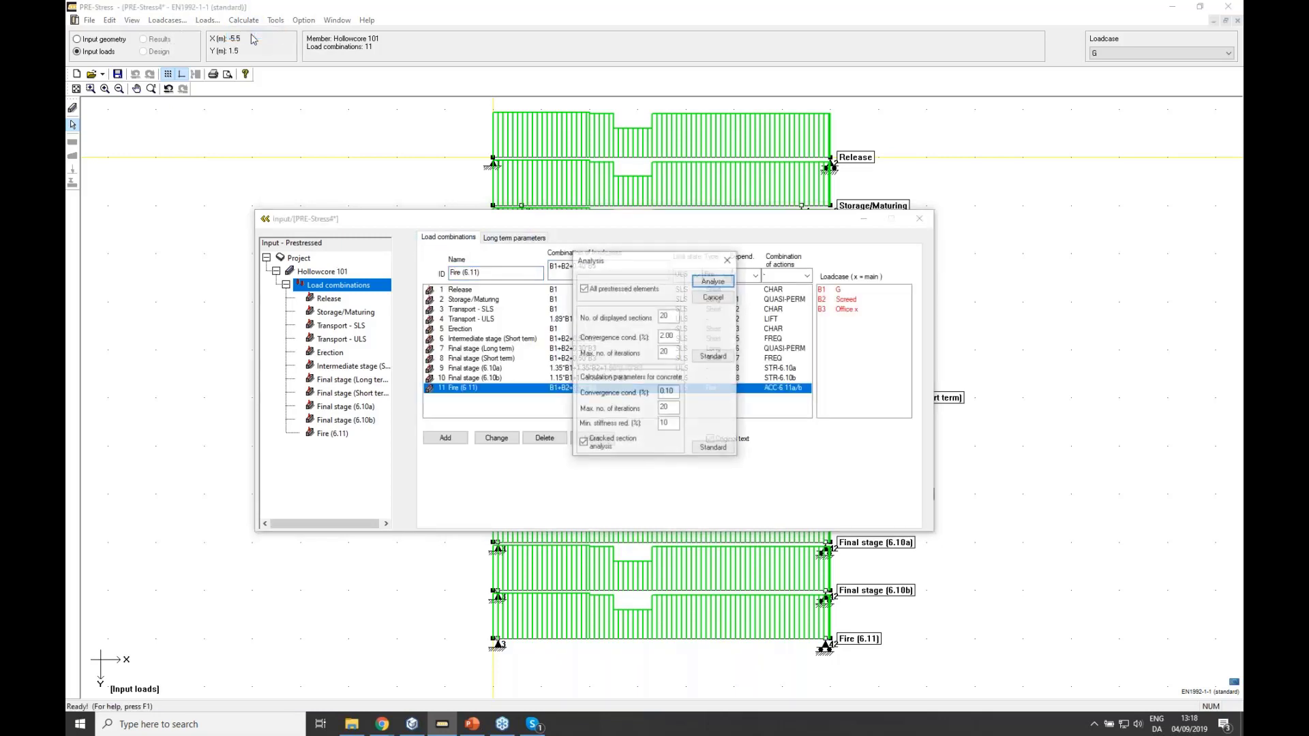
left_click(713, 281)
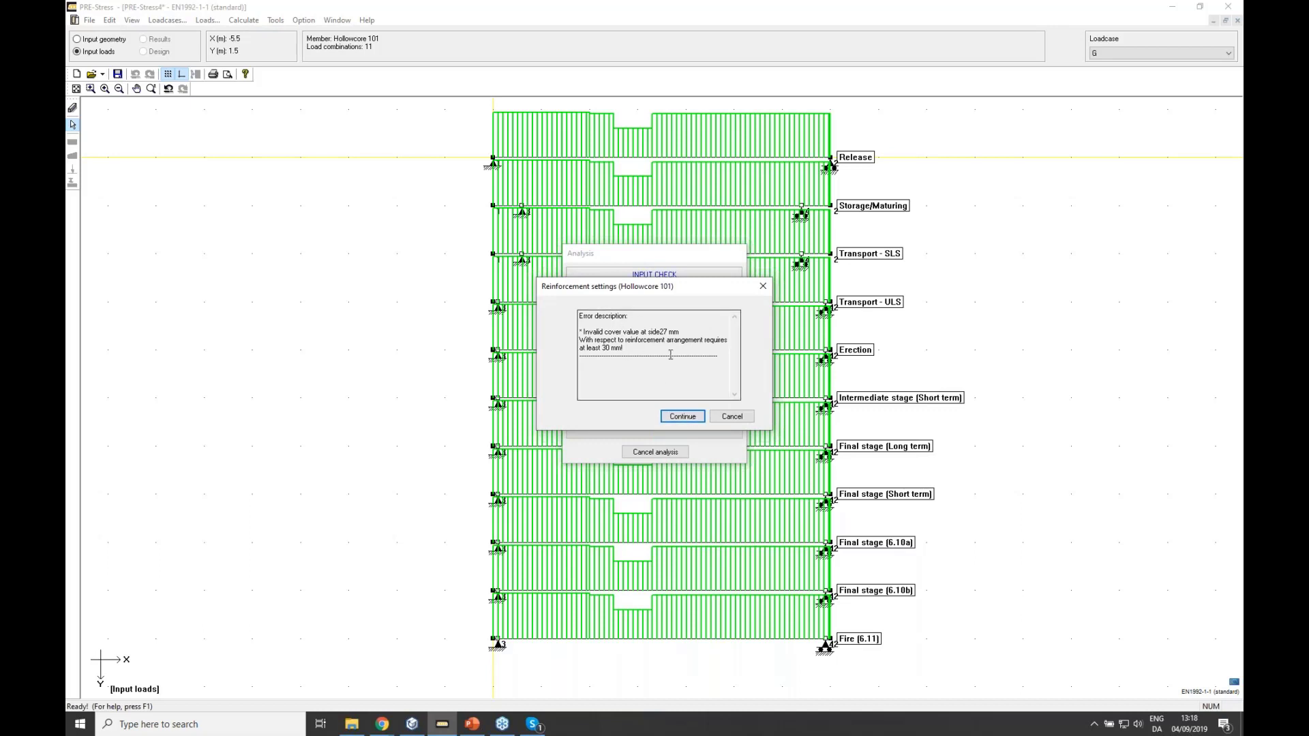
left_click(686, 417)
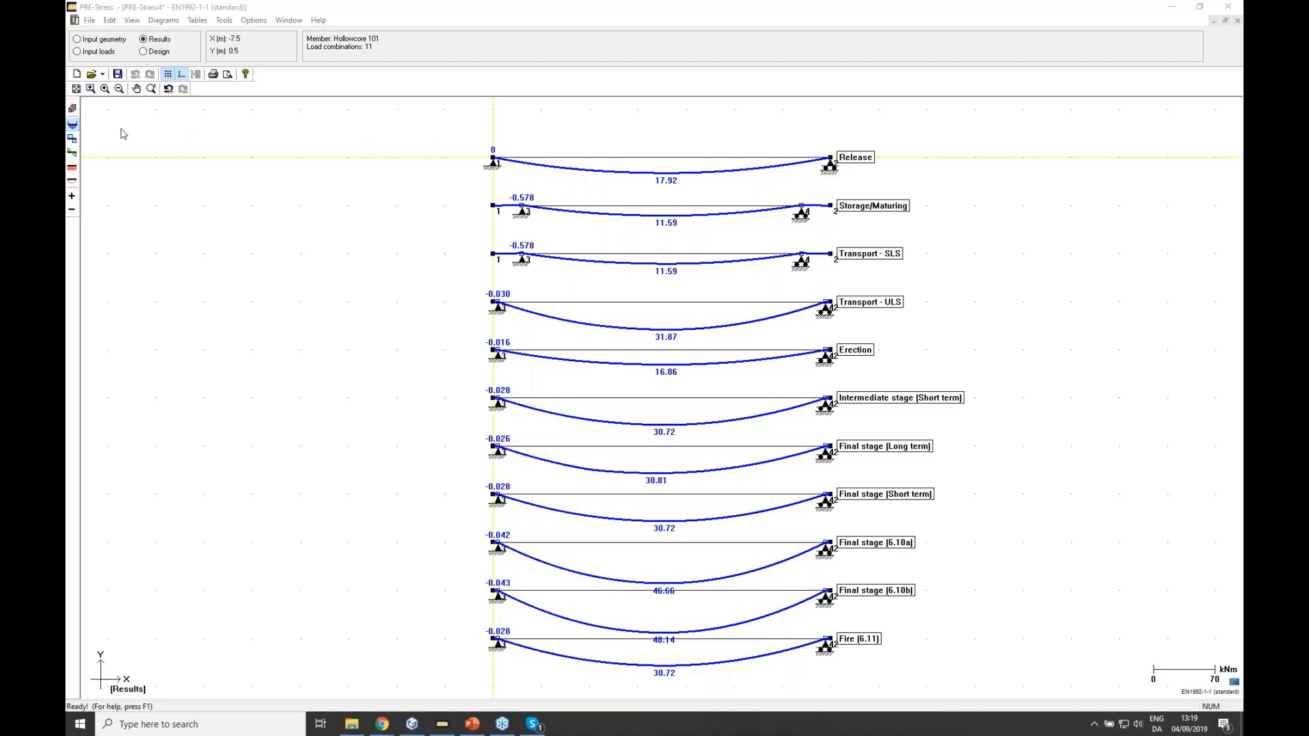
- Examine the moment, torsion, shear force and deflection diagrams for all load combinations of the hollowcore member
left_click(73, 124)
left_click(73, 141)
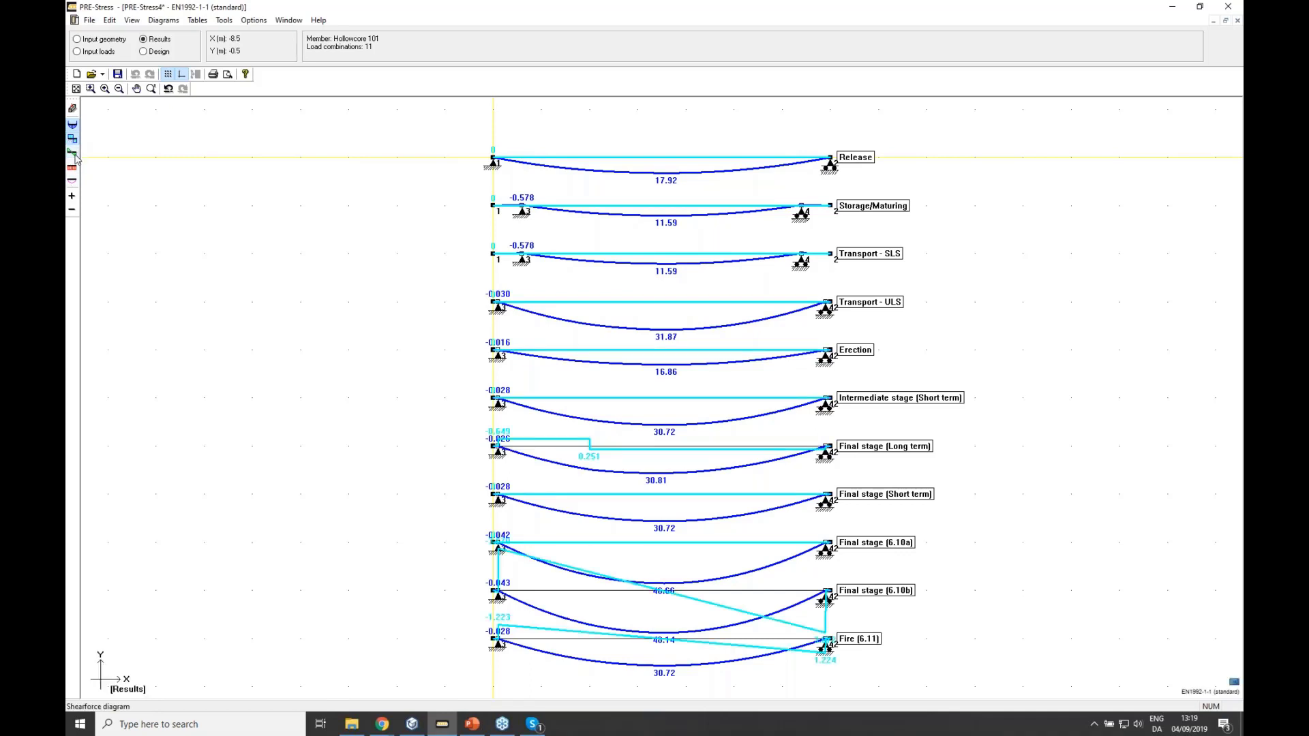
left_click(73, 154)
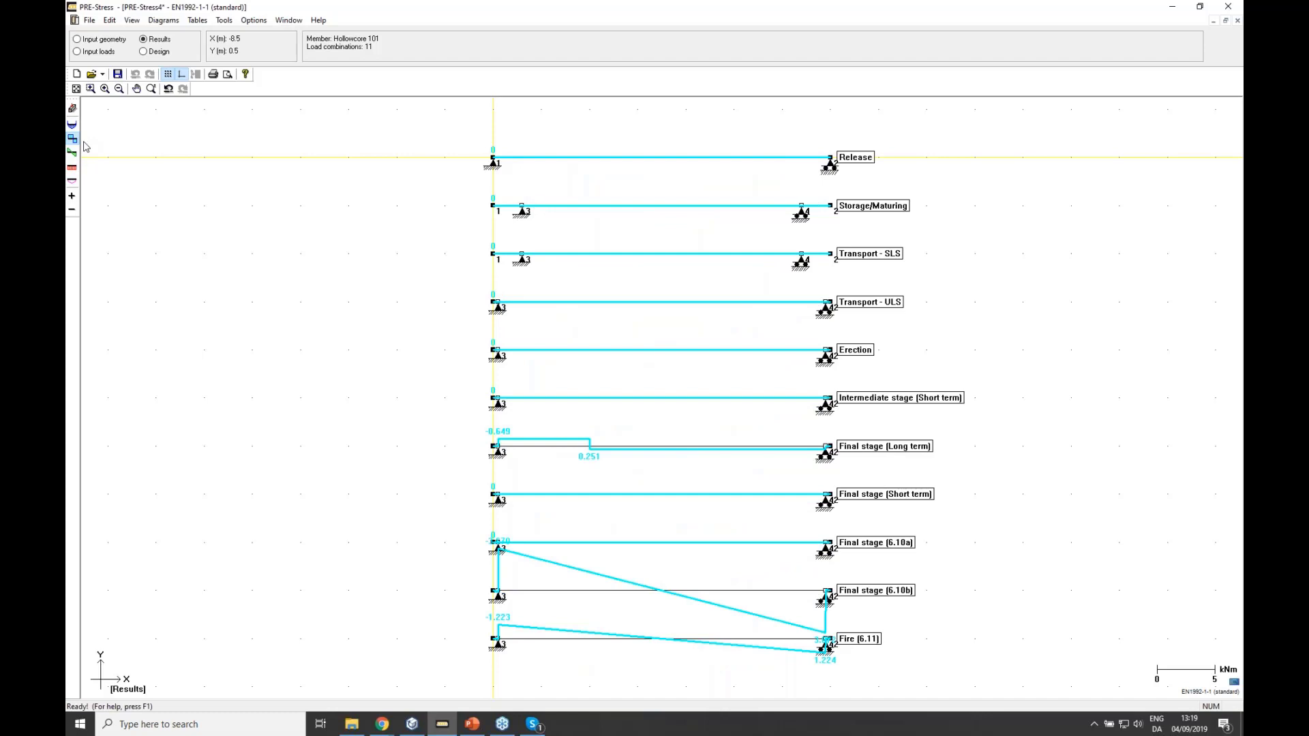
left_click(73, 139)
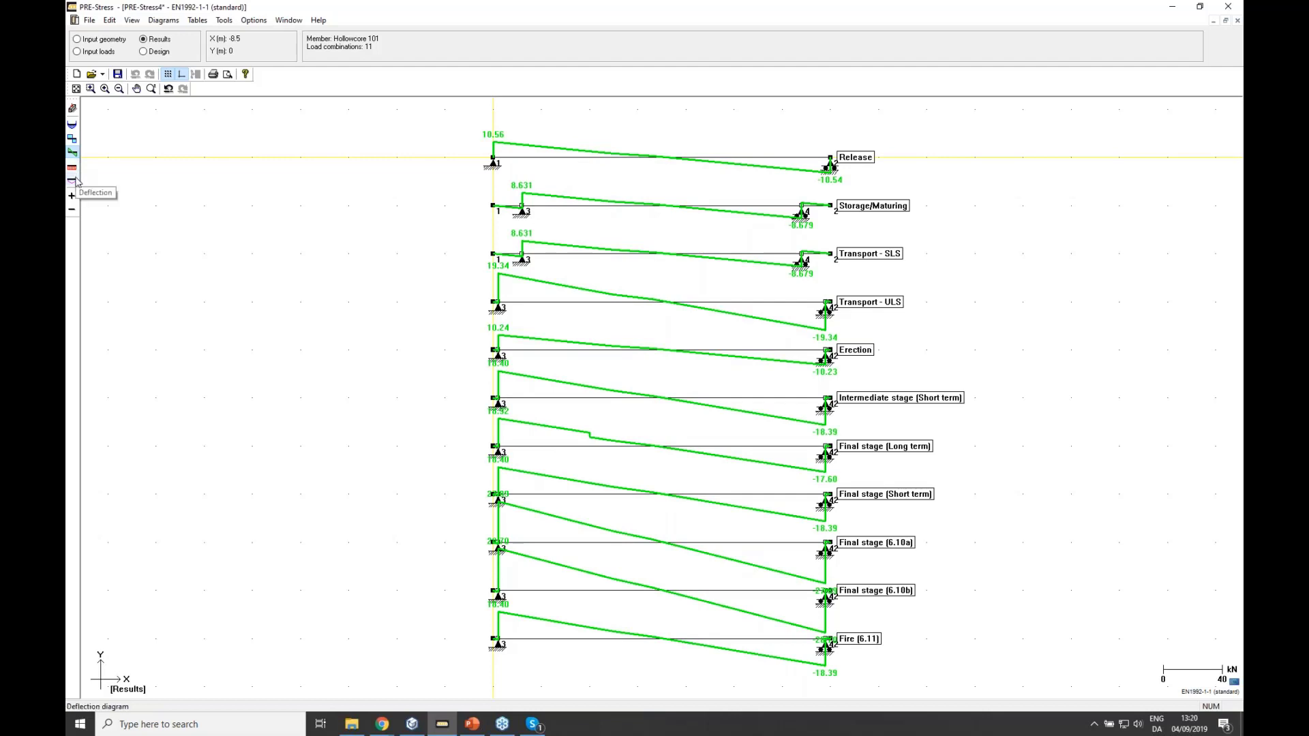
left_click(75, 181)
left_click(73, 153)
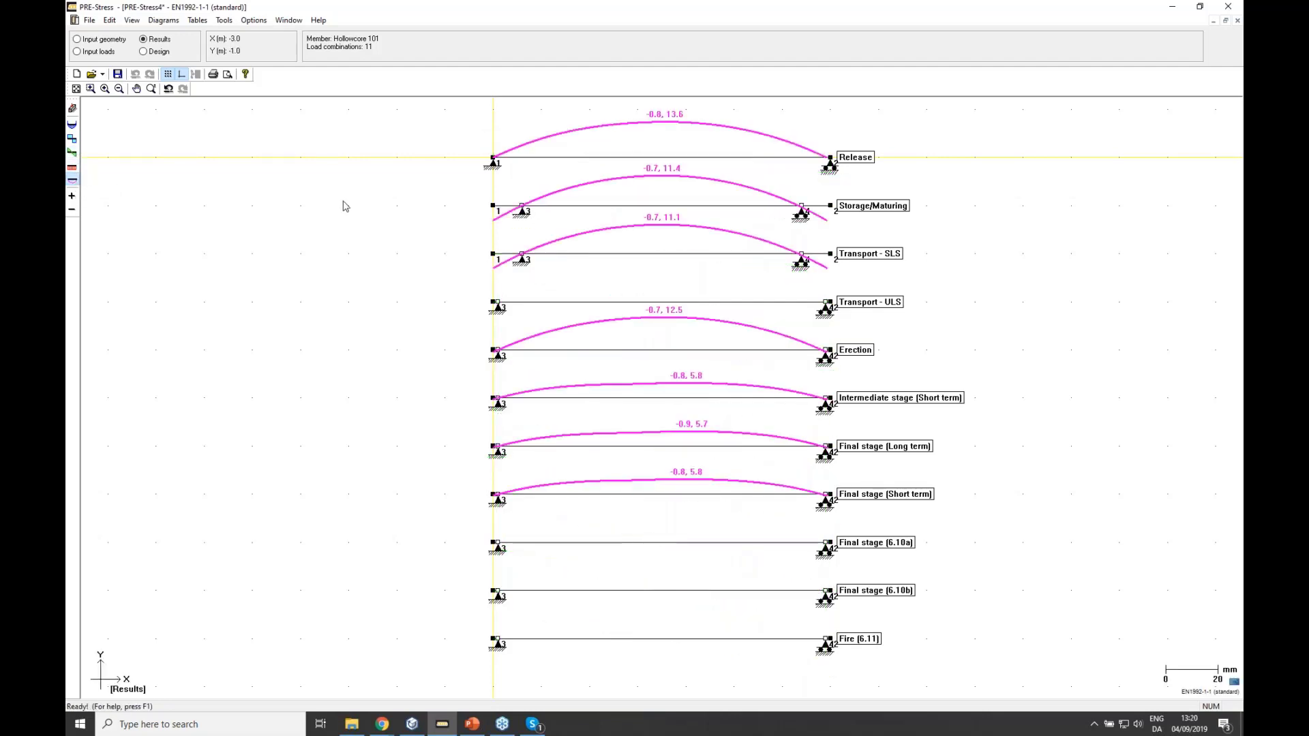
- Switch to Design and run the code control for Hollowcore 101, closing the progress dialog when it finishes
left_click(145, 53)
left_click(189, 20)
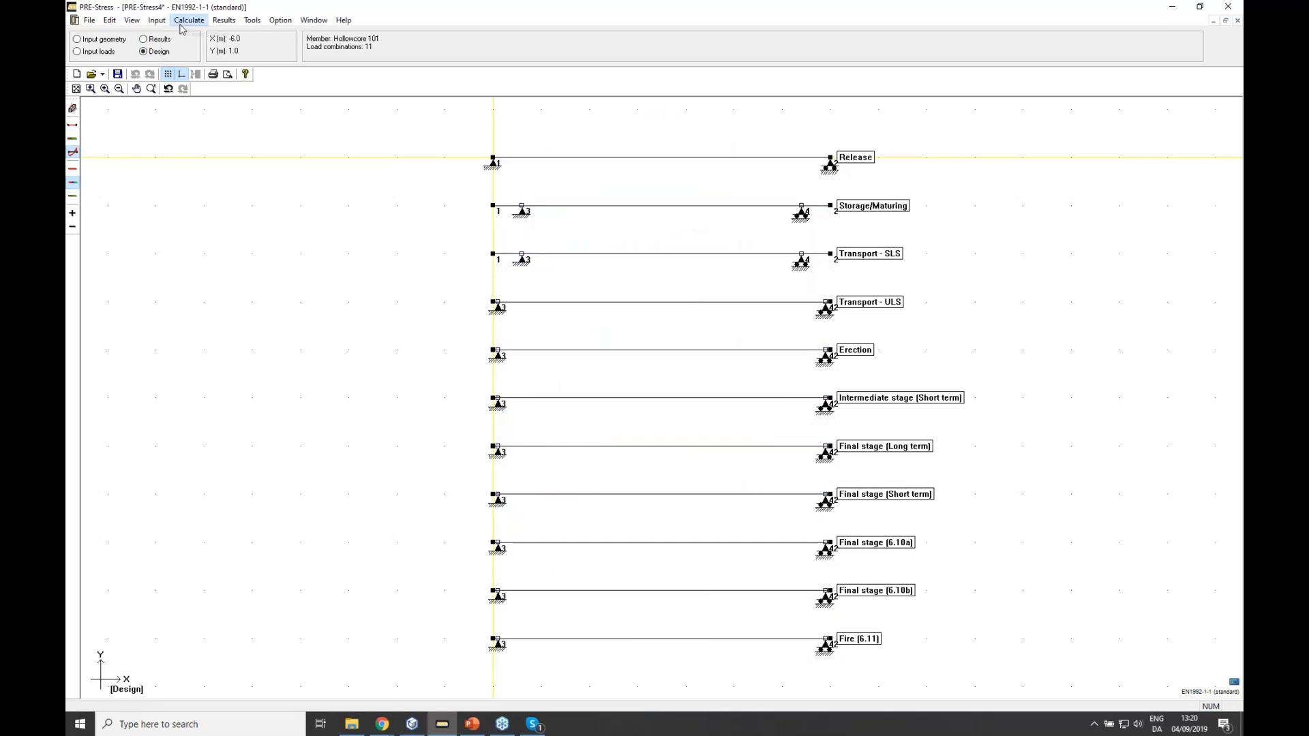
left_click(205, 37)
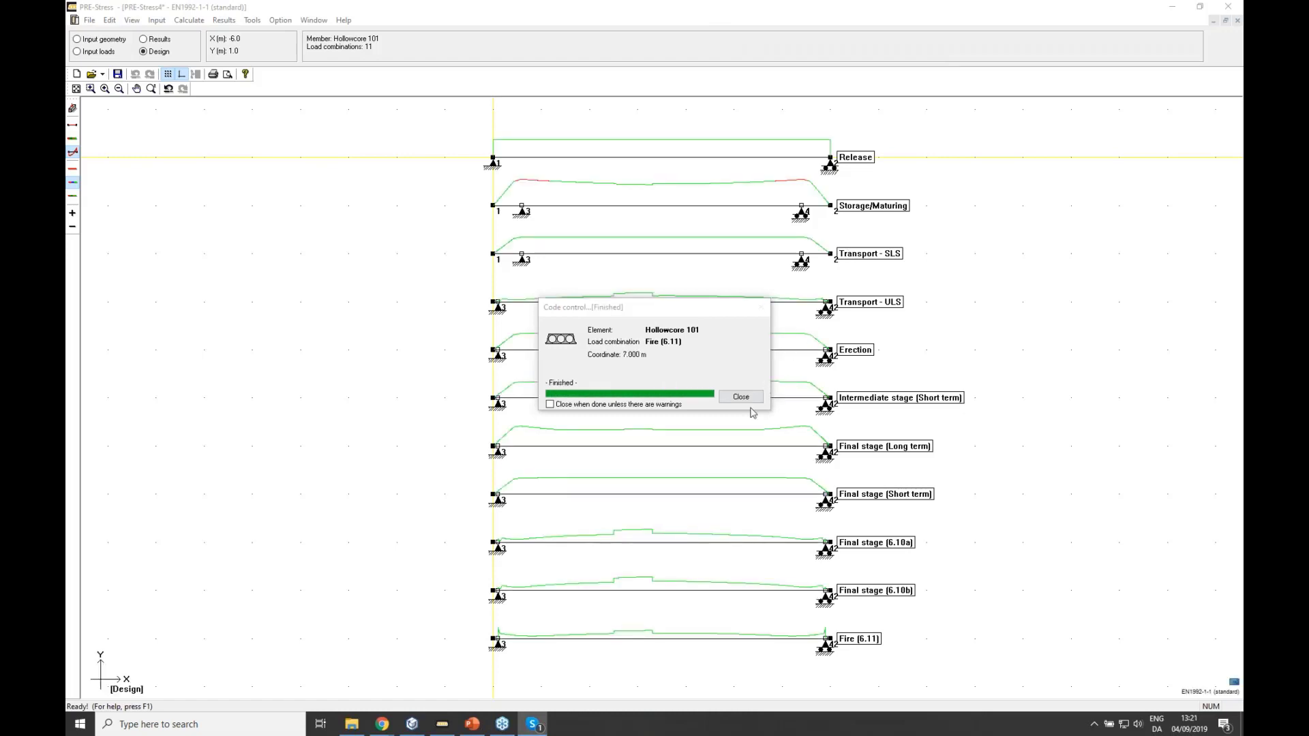
left_click(741, 396)
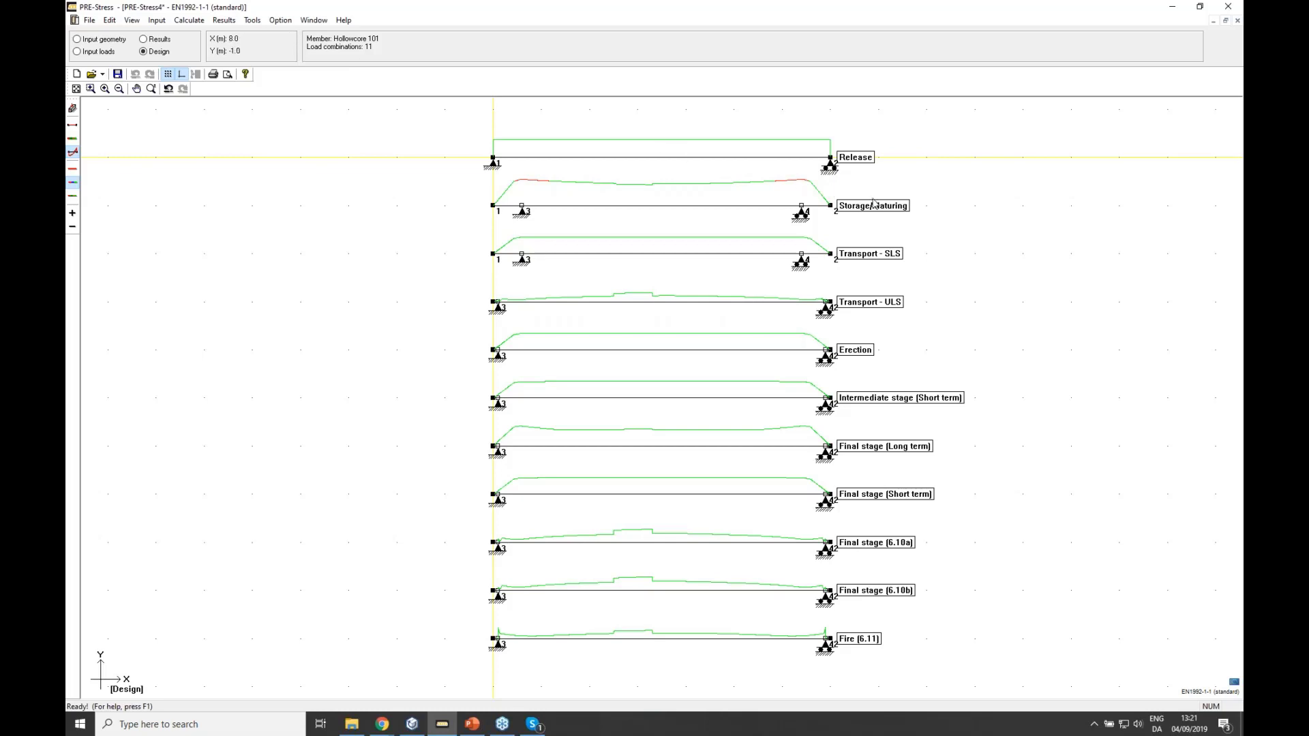
- Open the code check results and examine the Storage/Maturing loadcase, keeping the utilization curves behind the dialog in view
left_click(223, 20)
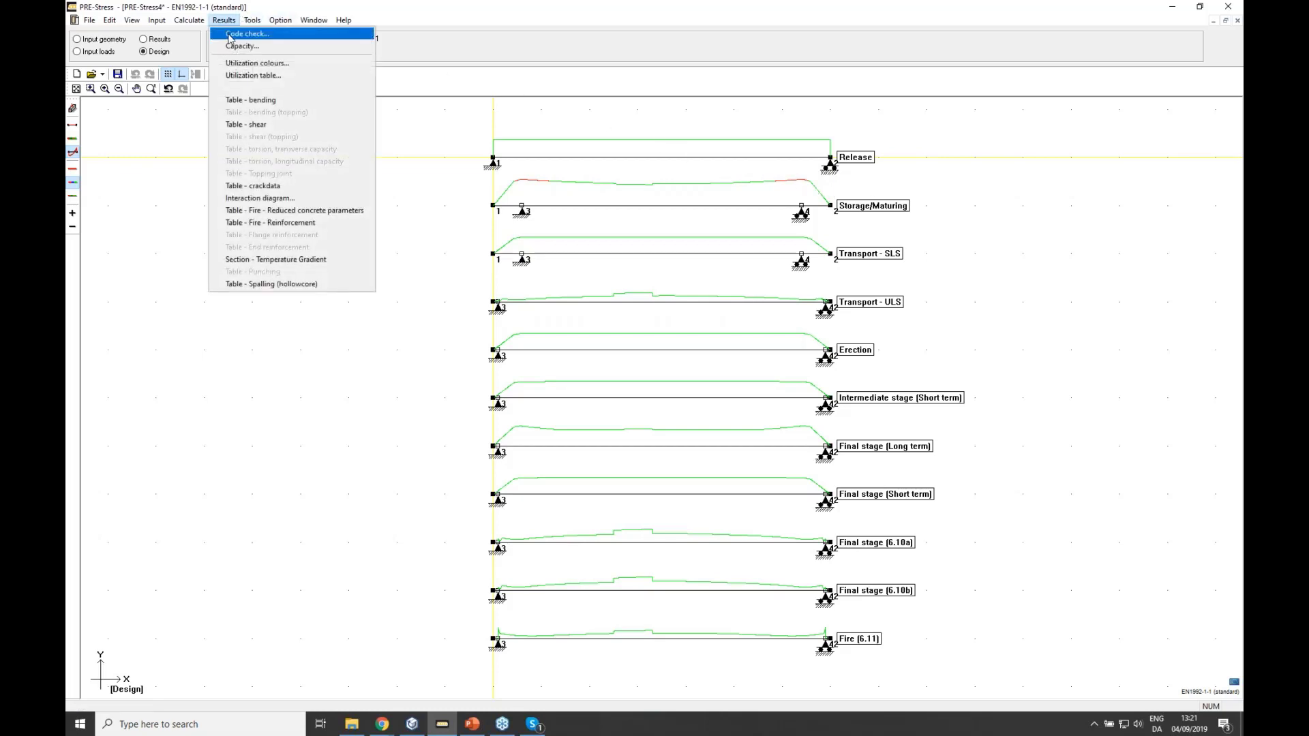
left_click(229, 34)
left_click(703, 251)
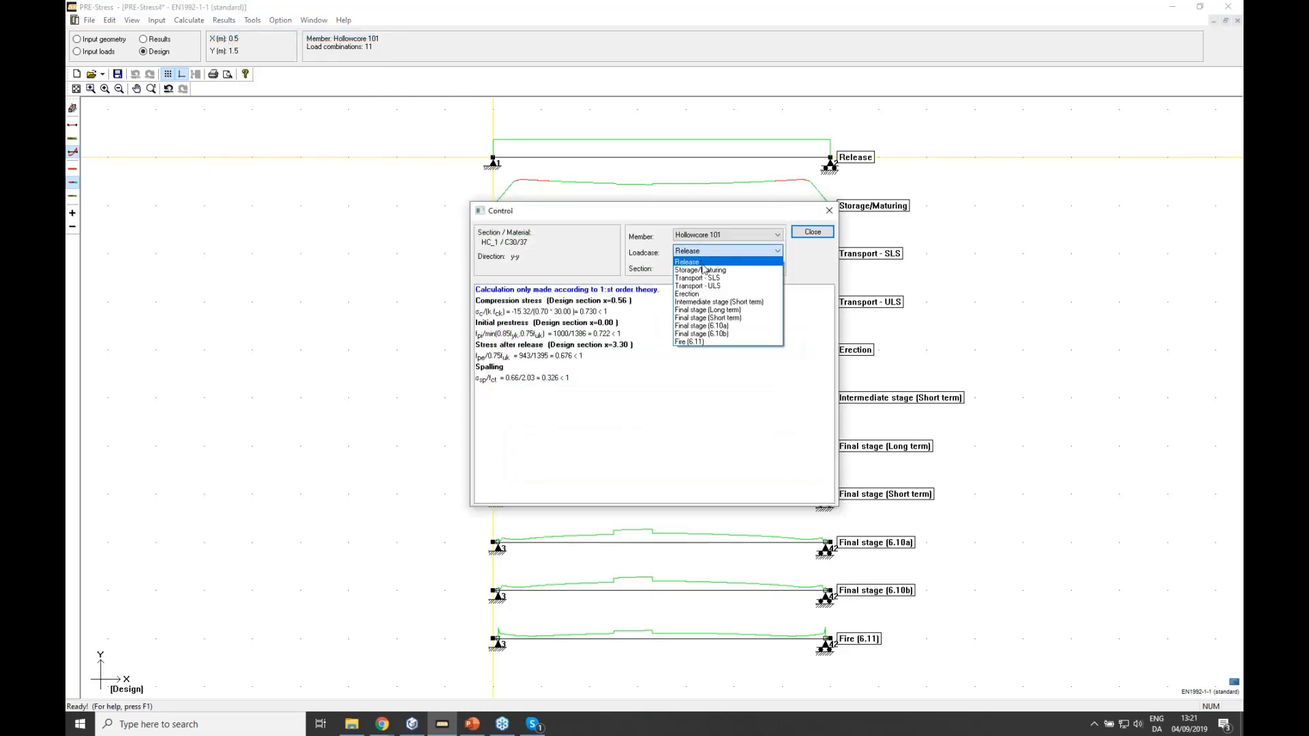
left_click(704, 270)
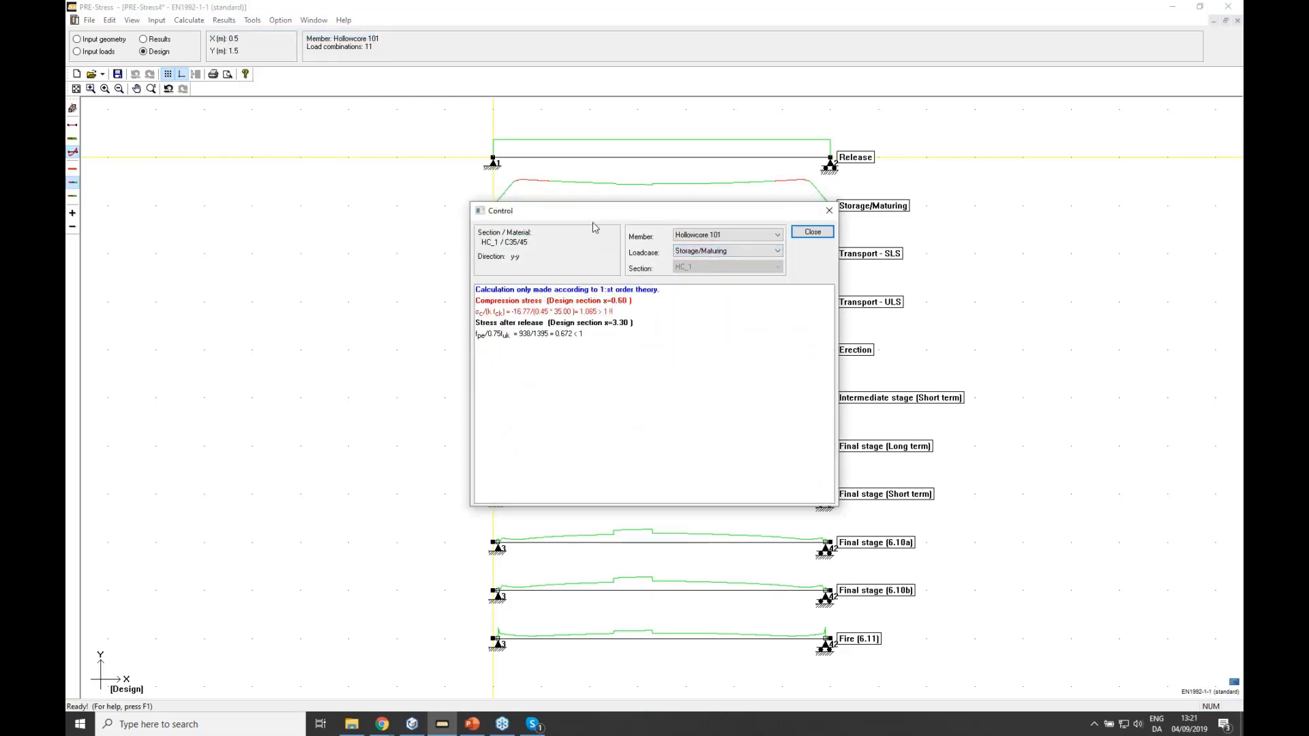
left_click_drag(534, 219, 341, 221)
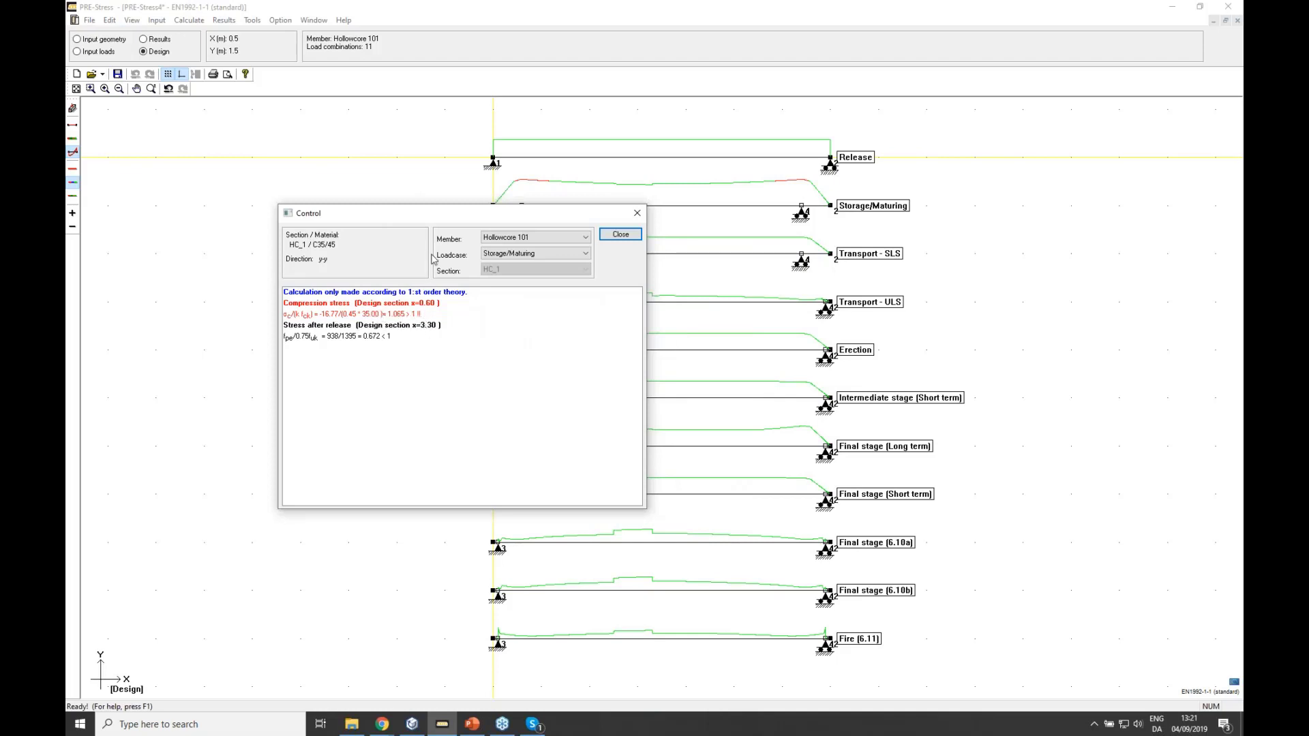
left_click_drag(413, 219, 377, 273)
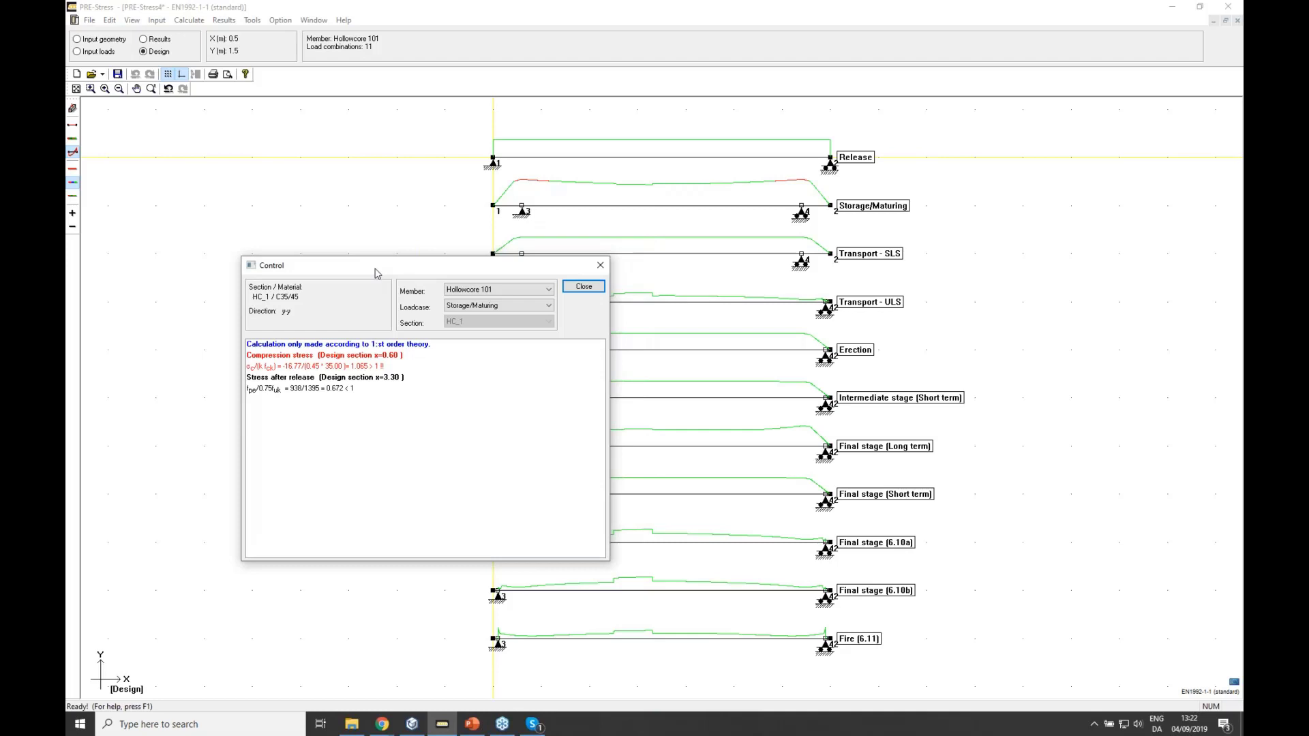
left_click_drag(428, 266, 392, 213)
- Review the code checks for Final stage (Short term), (6.10a), (6.10b) and Fire (6.11), and close the results
left_click(470, 253)
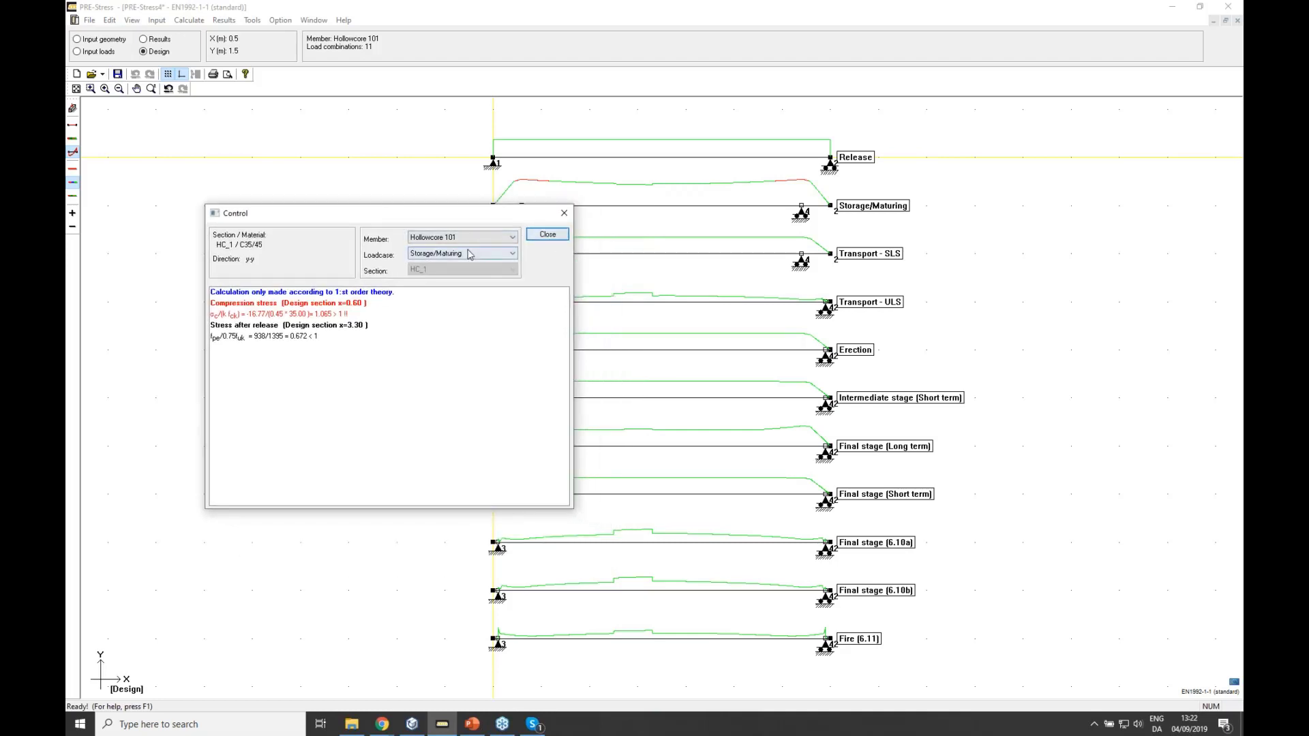
left_click(467, 320)
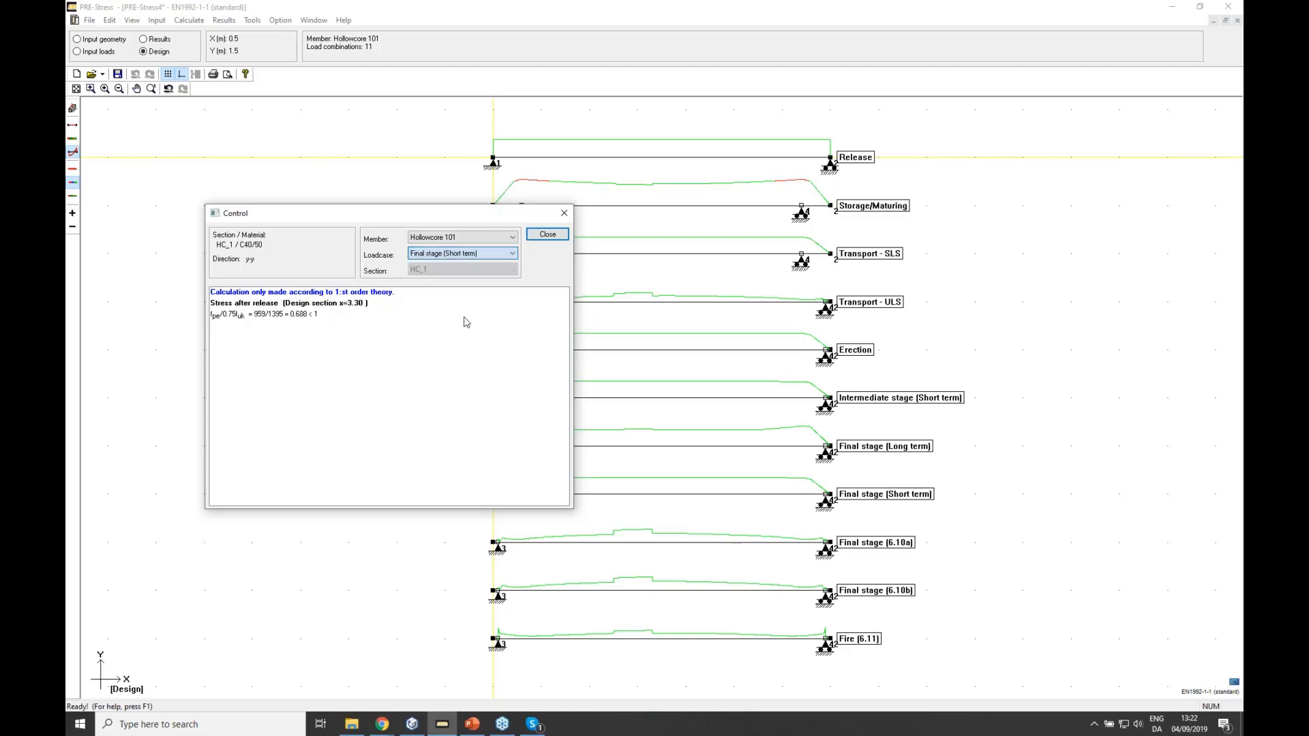
left_click(455, 255)
left_click(458, 327)
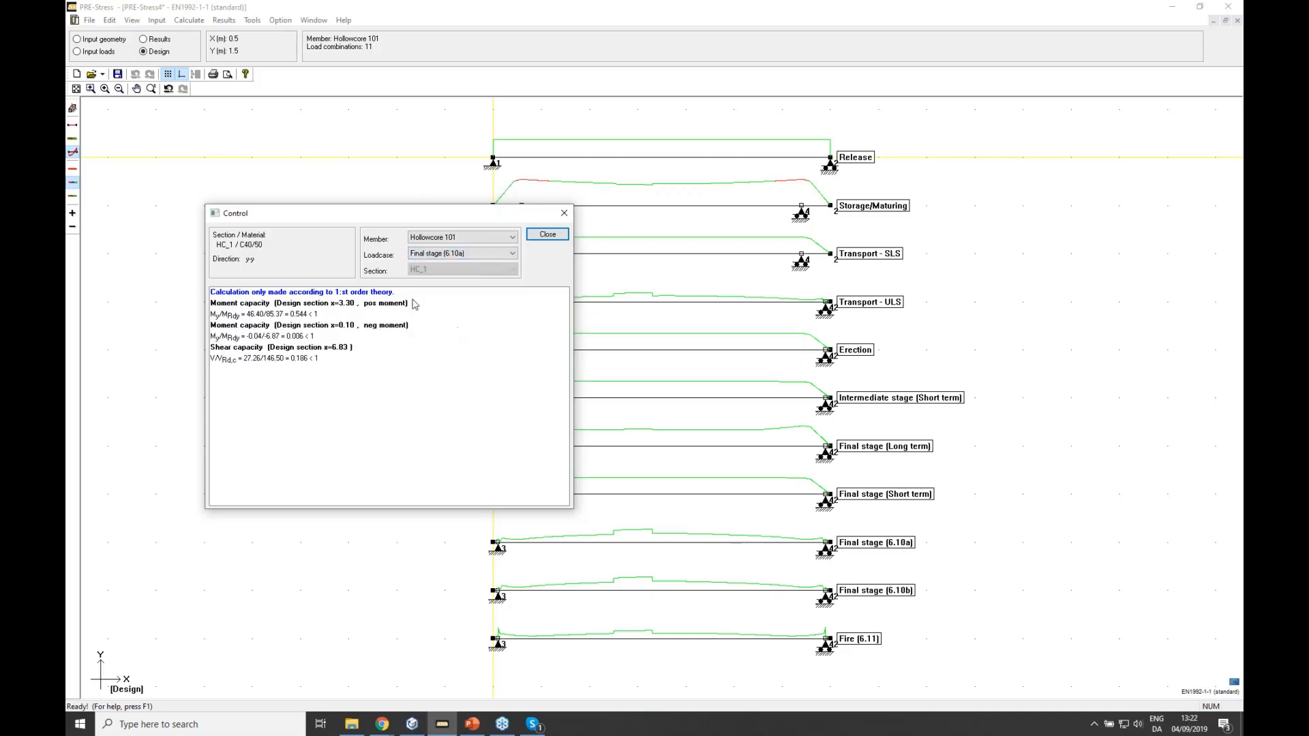
left_click(457, 254)
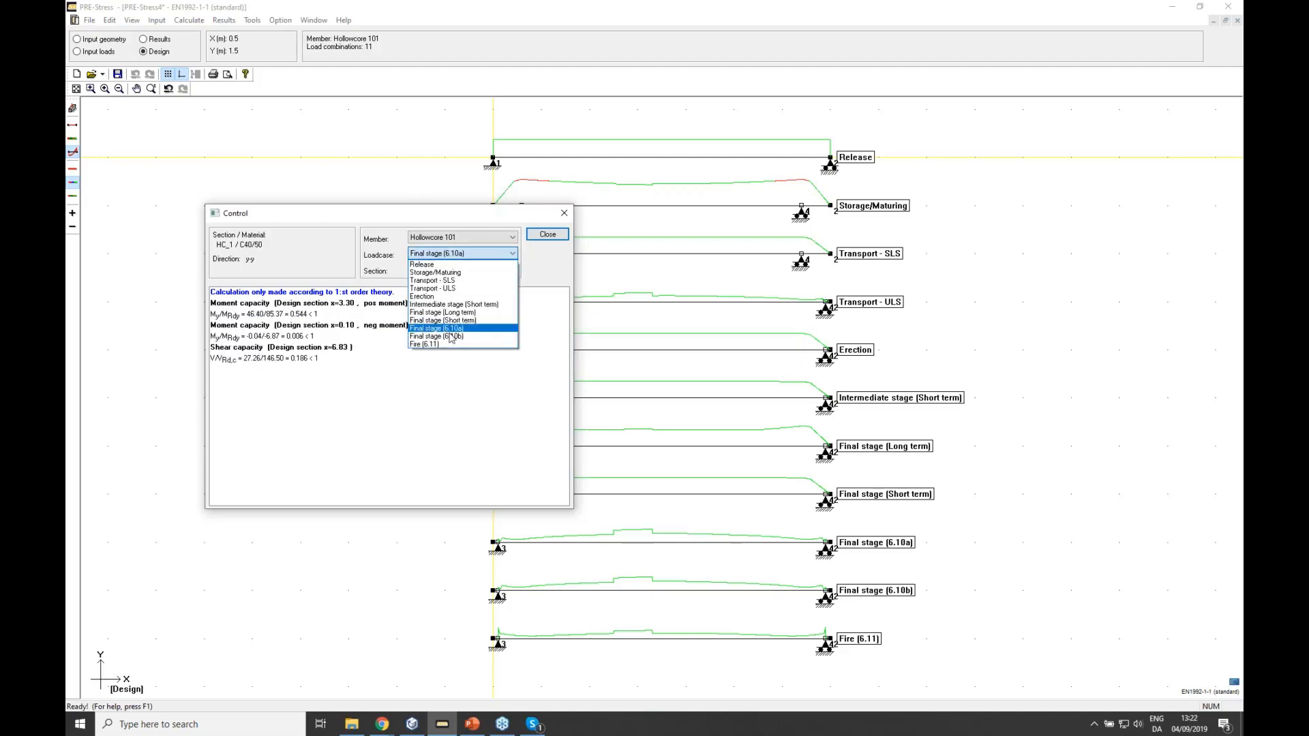
left_click(455, 336)
left_click(436, 255)
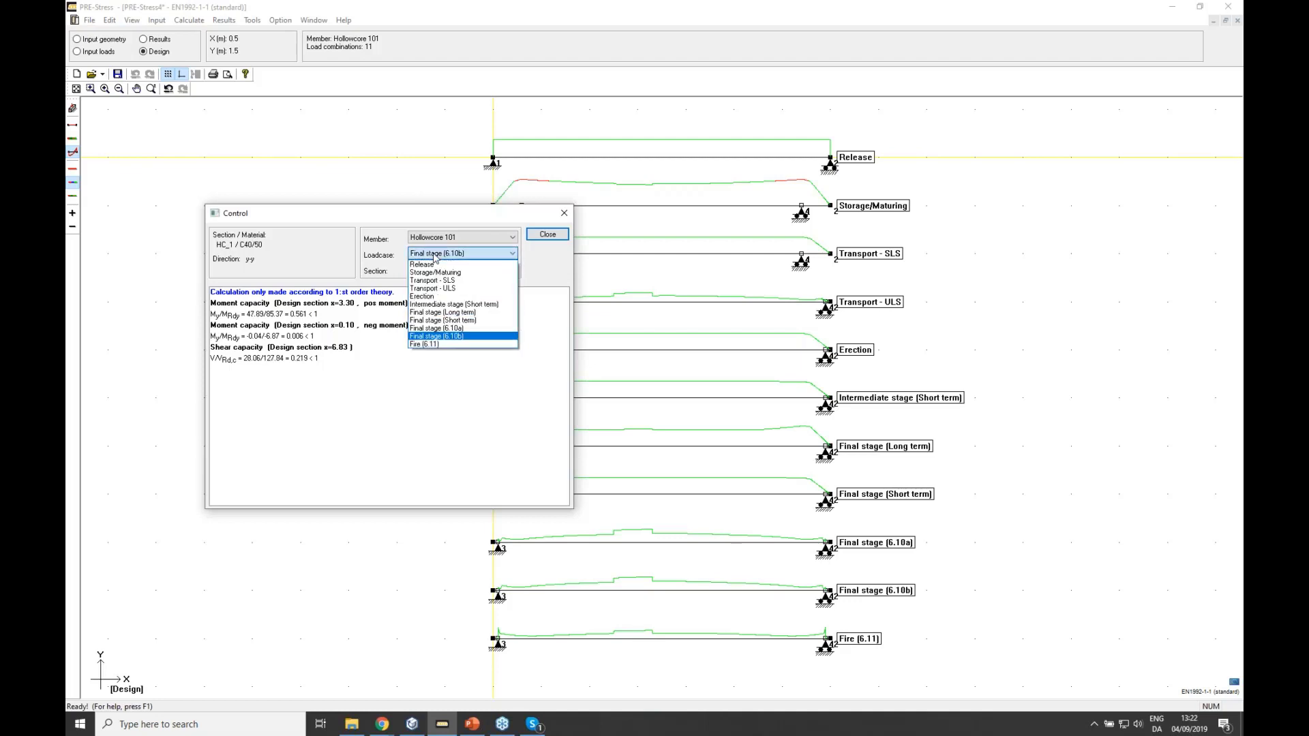
left_click(443, 347)
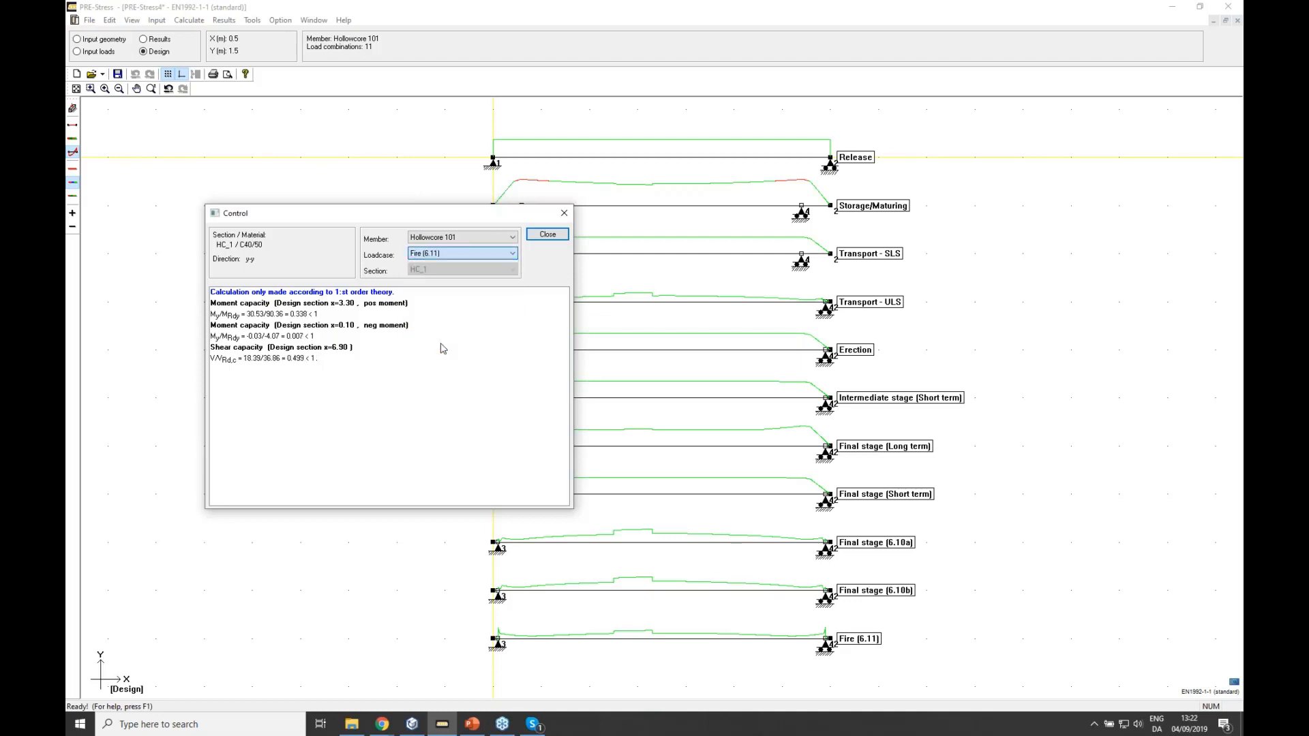
left_click(547, 233)
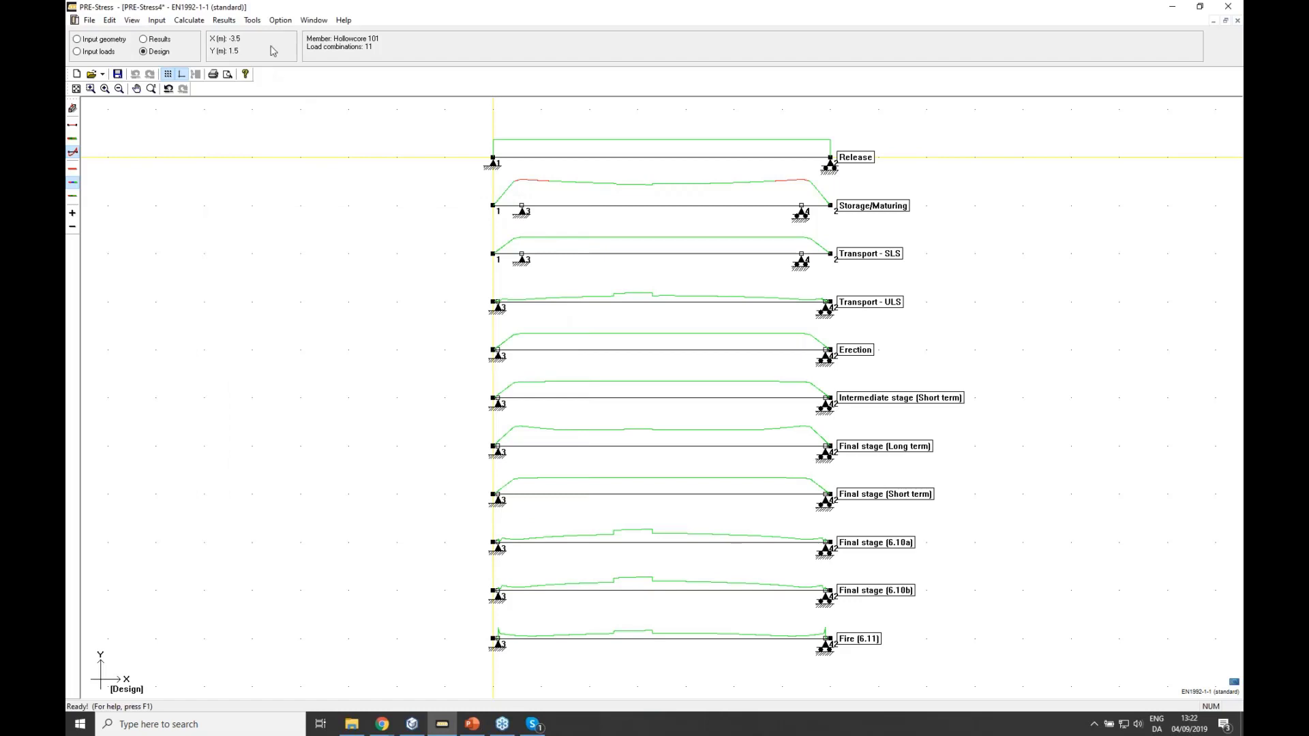
- Examine the hollowcore spalling table for the Release loadcase and close it
left_click(227, 21)
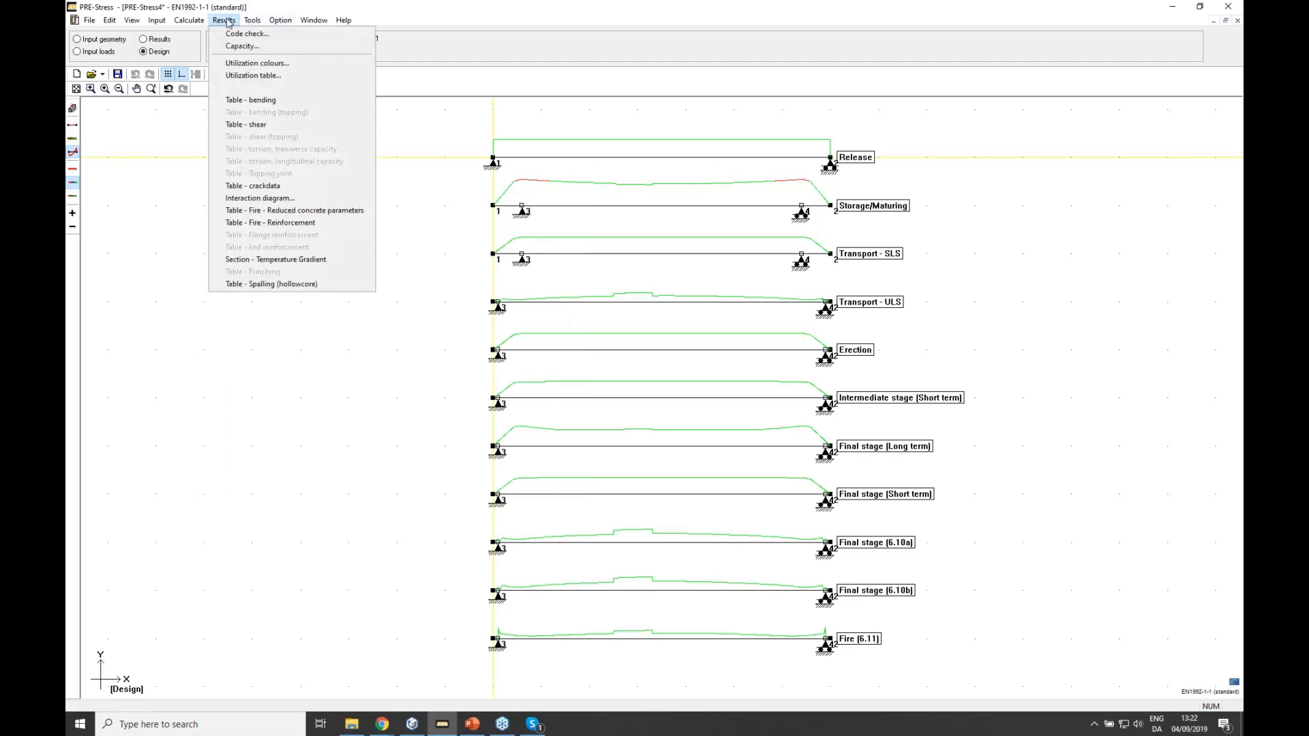
left_click(274, 285)
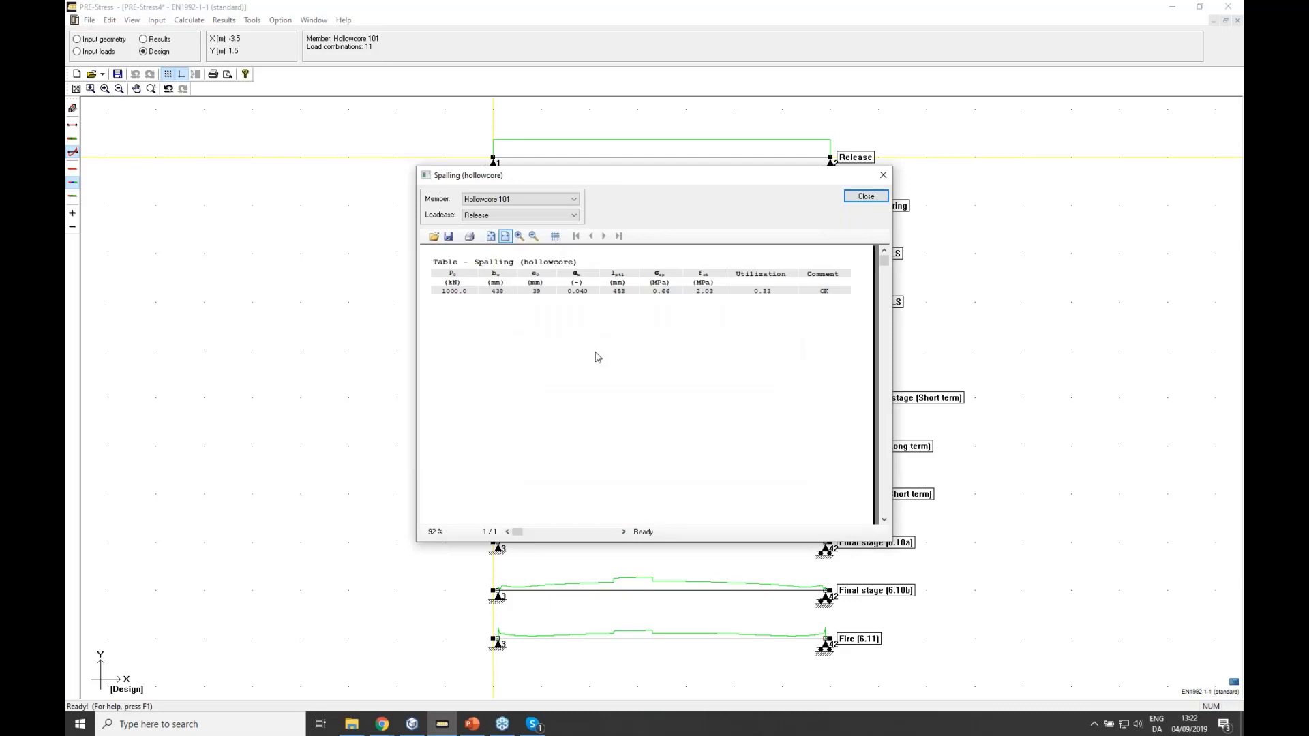
left_click(863, 199)
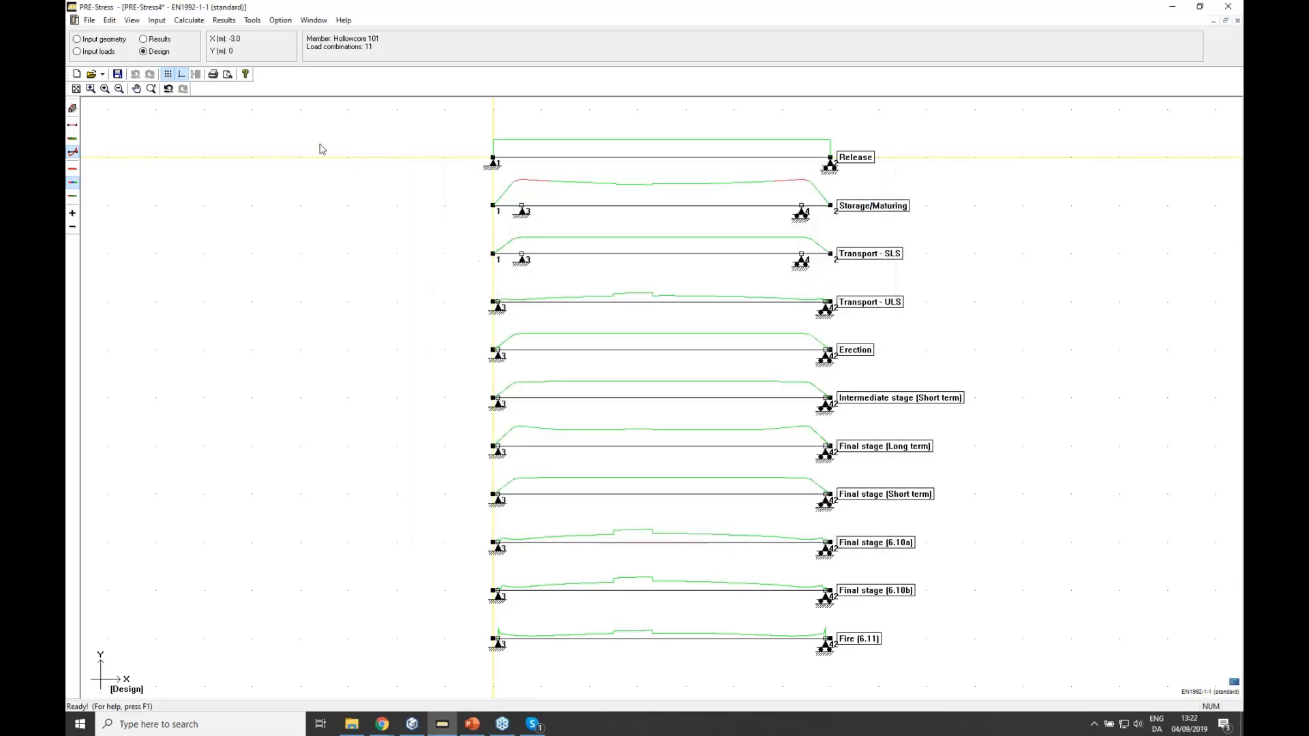
- Inspect the section's temperature gradient for Fire (6.11) at section 0.000 and close it
left_click(224, 20)
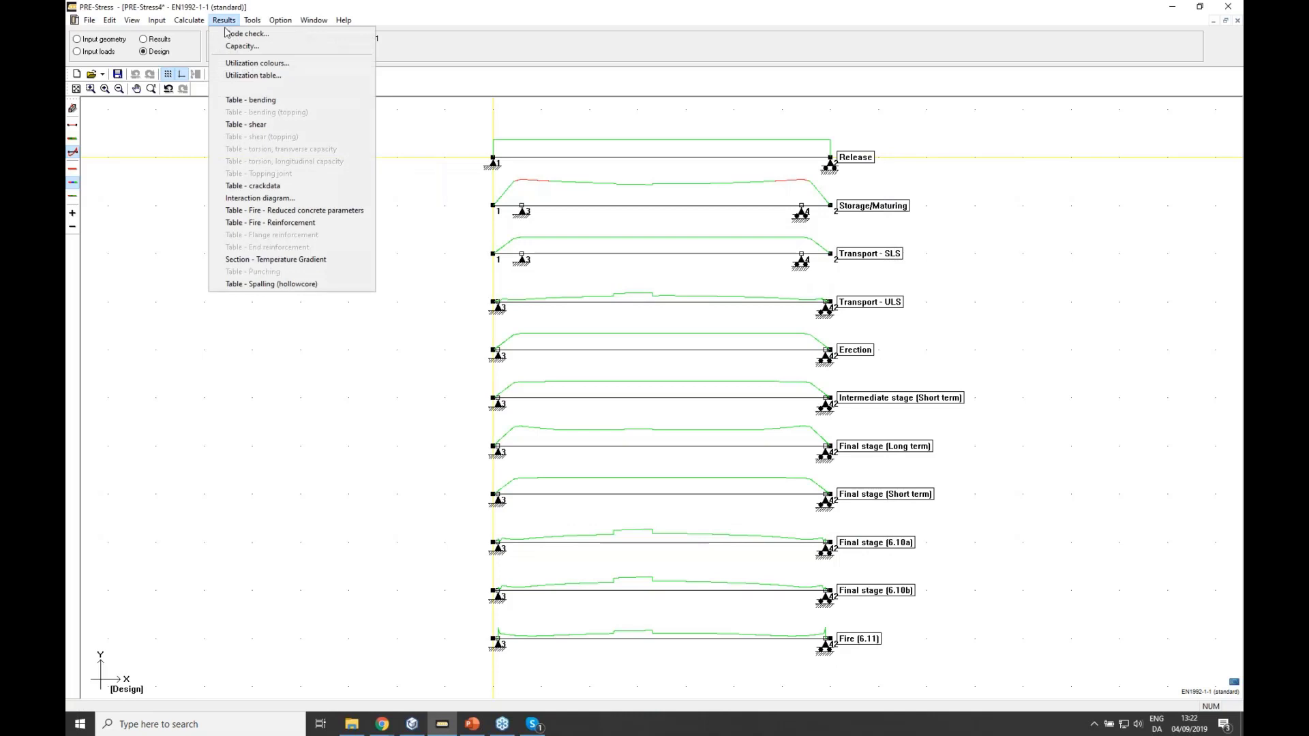
left_click(317, 260)
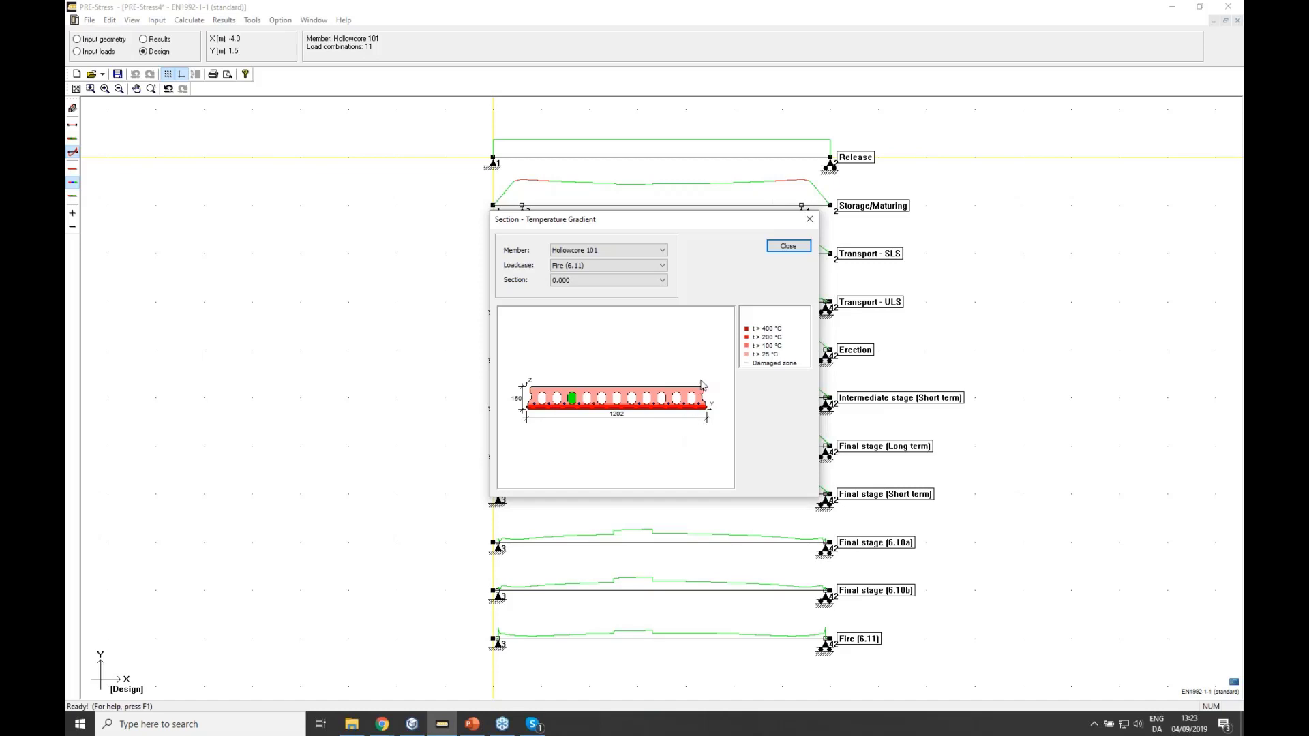
left_click(787, 246)
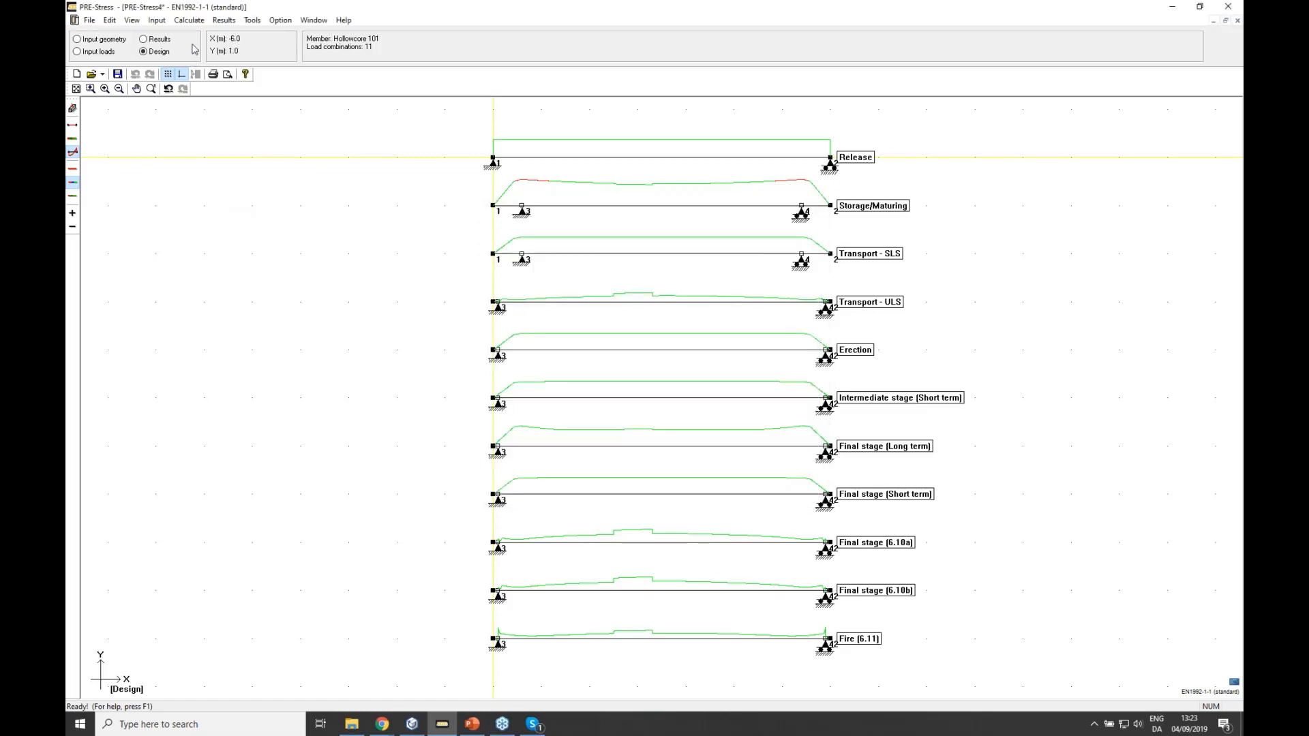
- Generate the report preview with the Standard layout, including the reinforcement reduction table and illustrated temperature gradient for section 0.5990
left_click(215, 75)
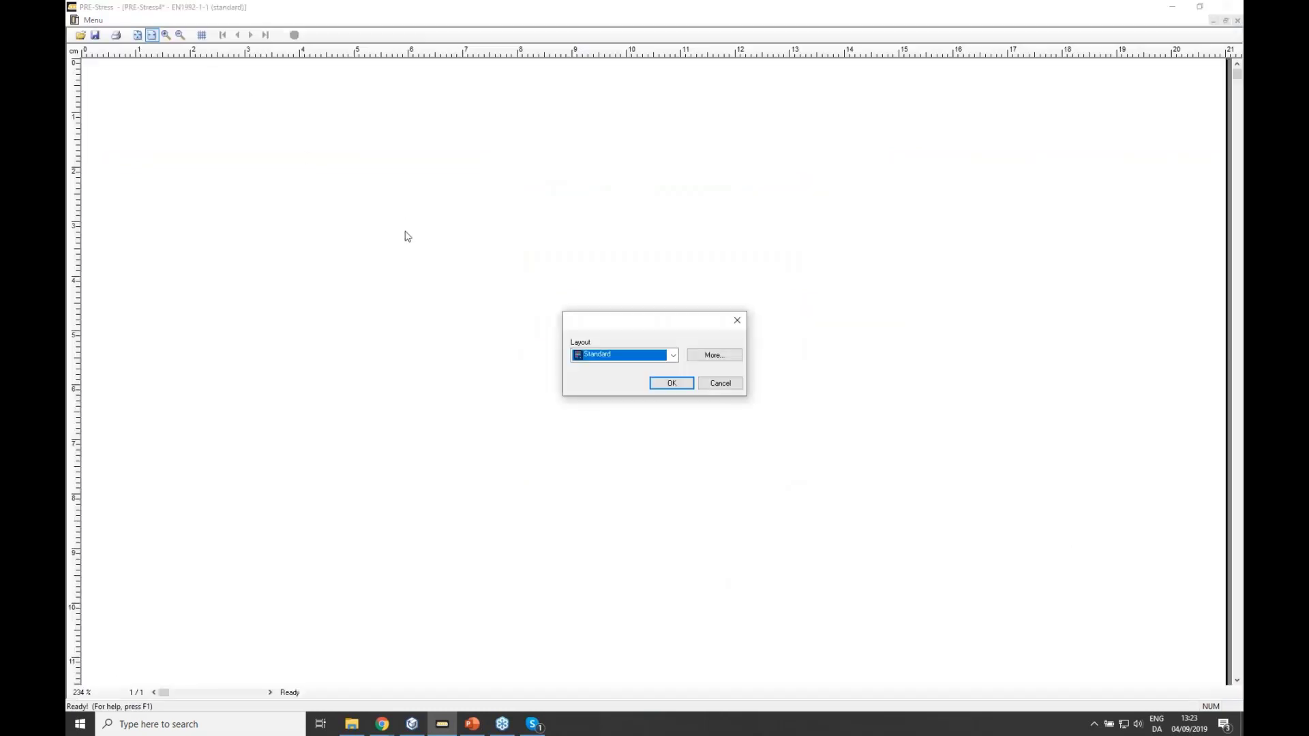
left_click(671, 383)
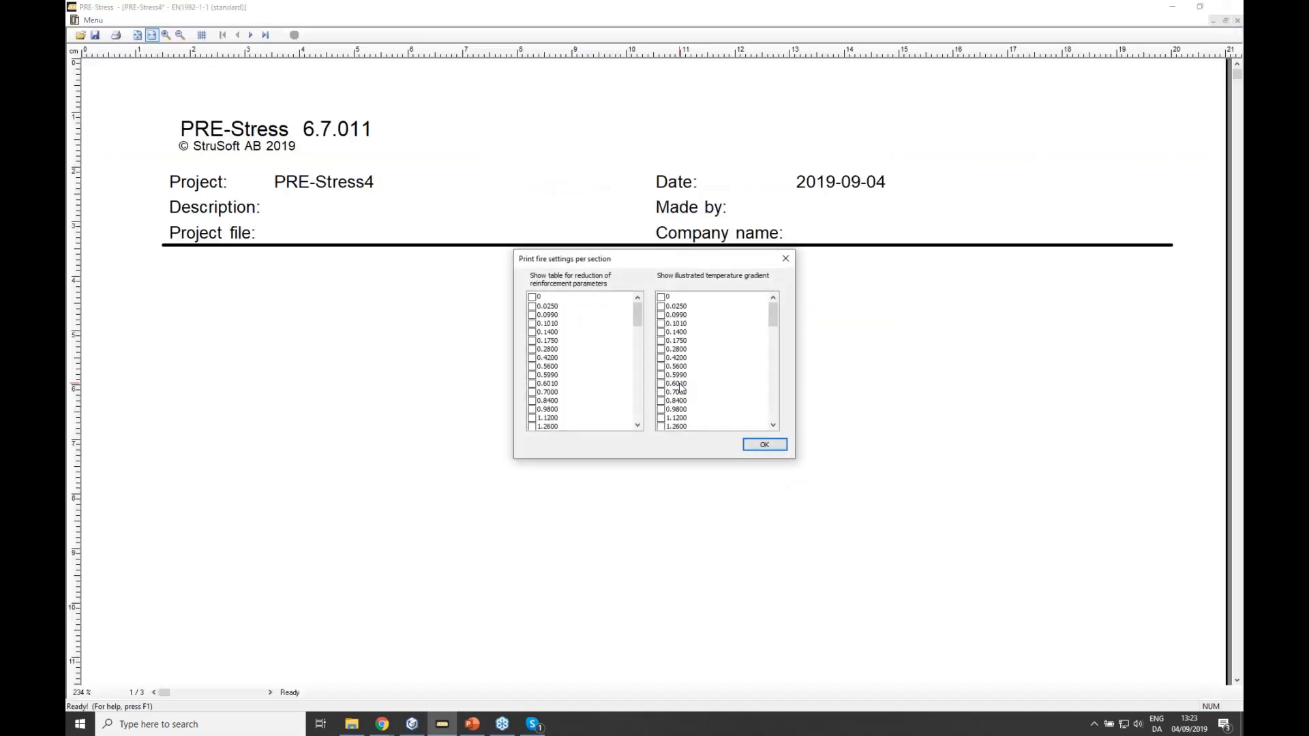
left_click(533, 375)
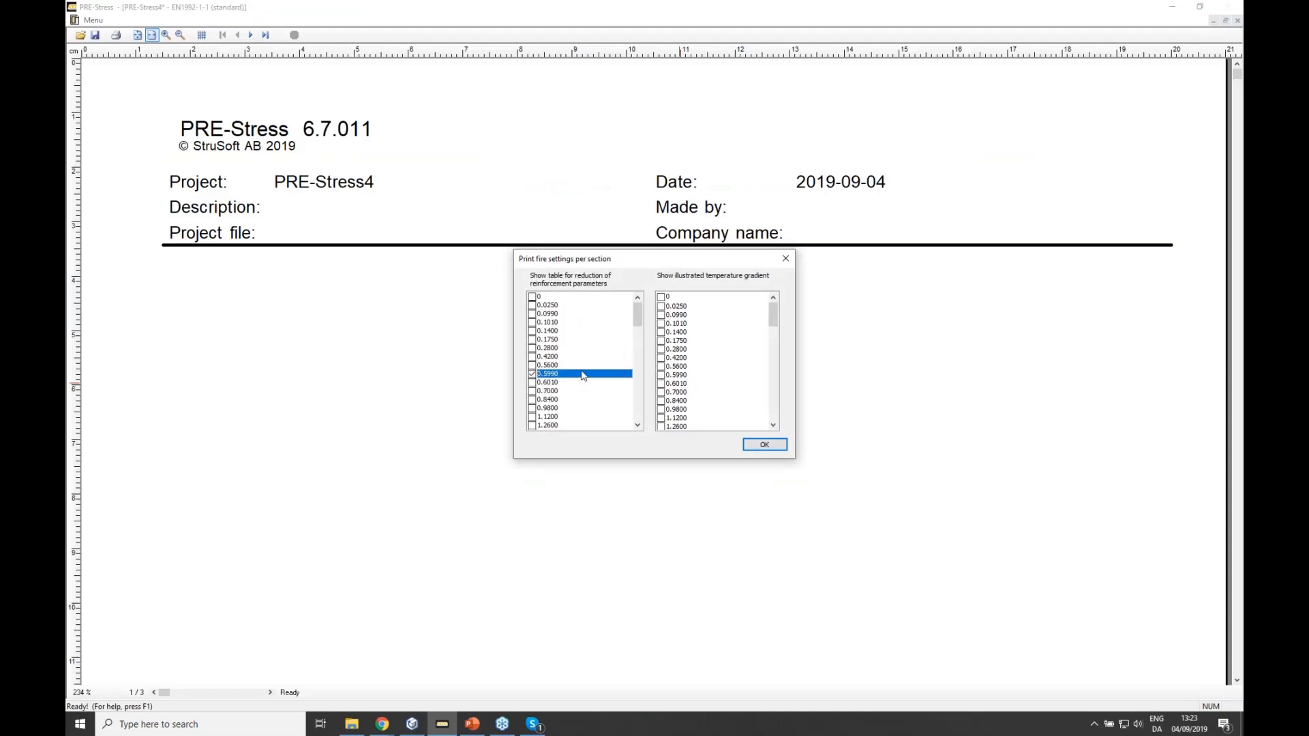
left_click(661, 375)
left_click(760, 444)
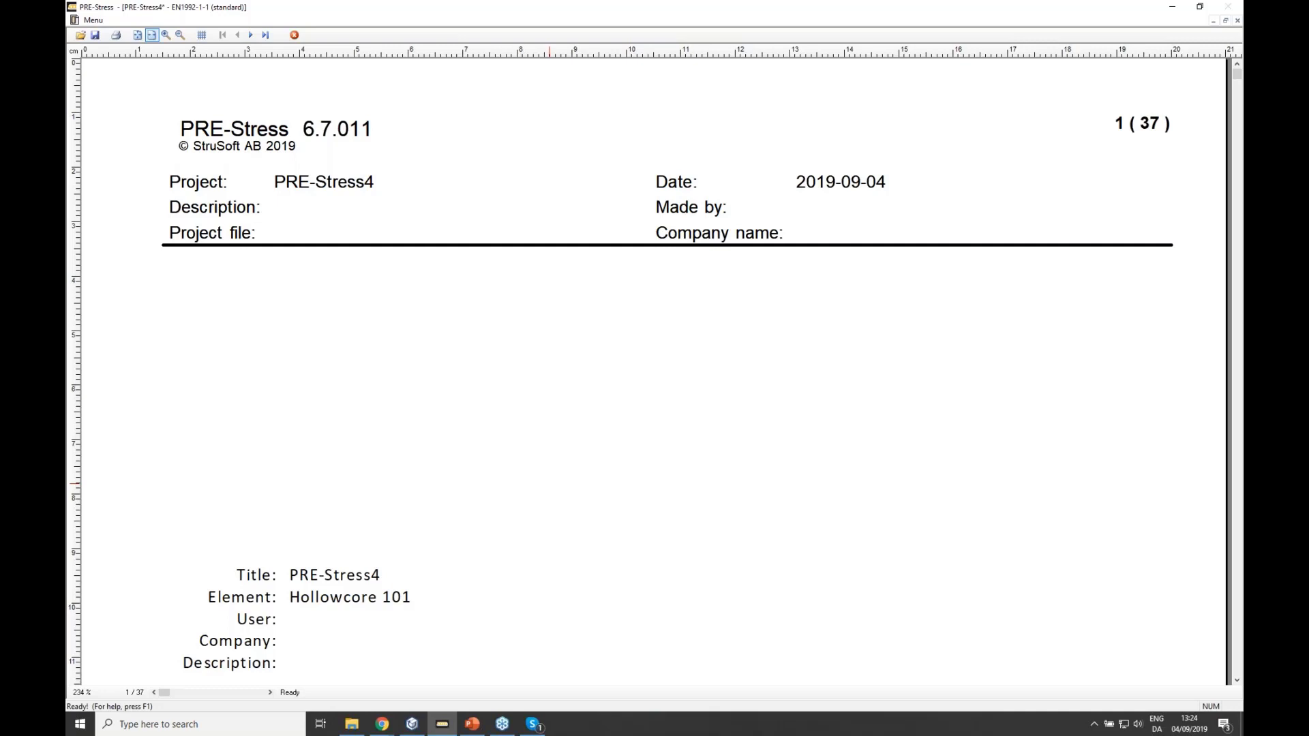
- Fit the report page to the window and review the contents, input data, load tables and eigenfrequencies up to the Release results
left_click(136, 36)
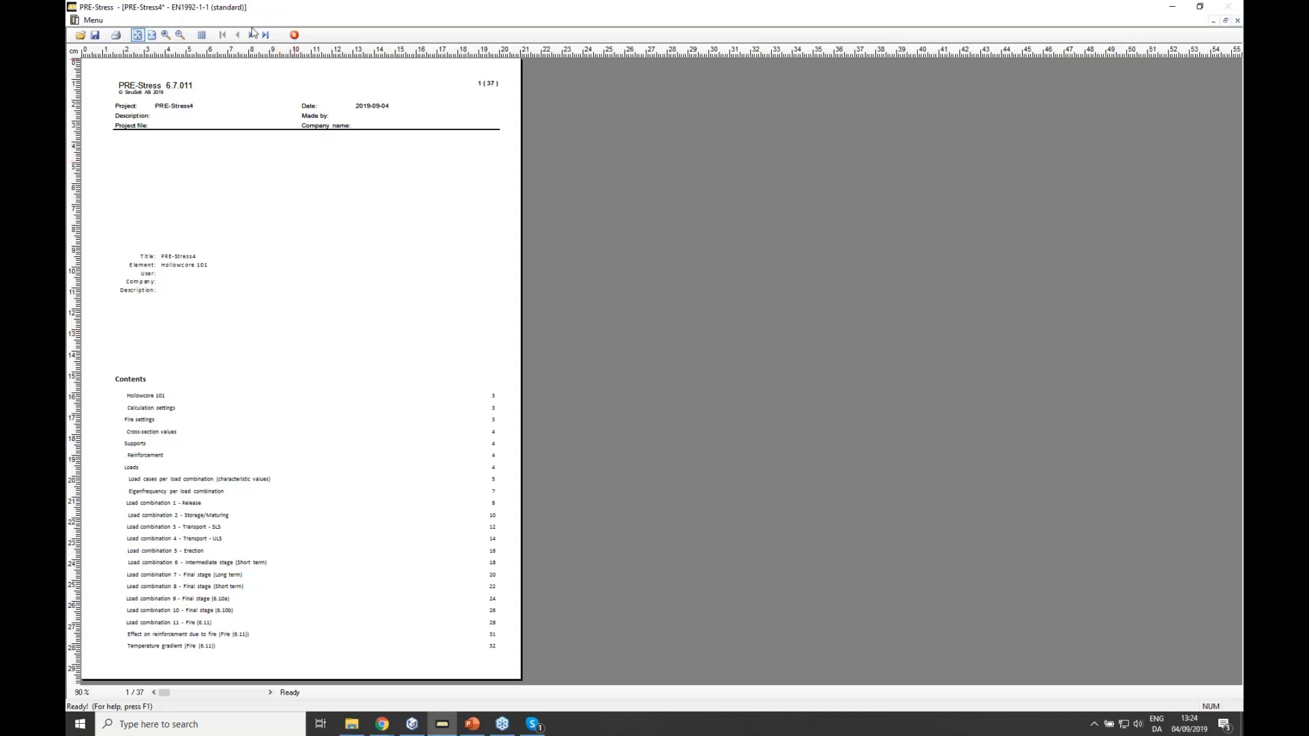
left_click(253, 35)
left_click(253, 36)
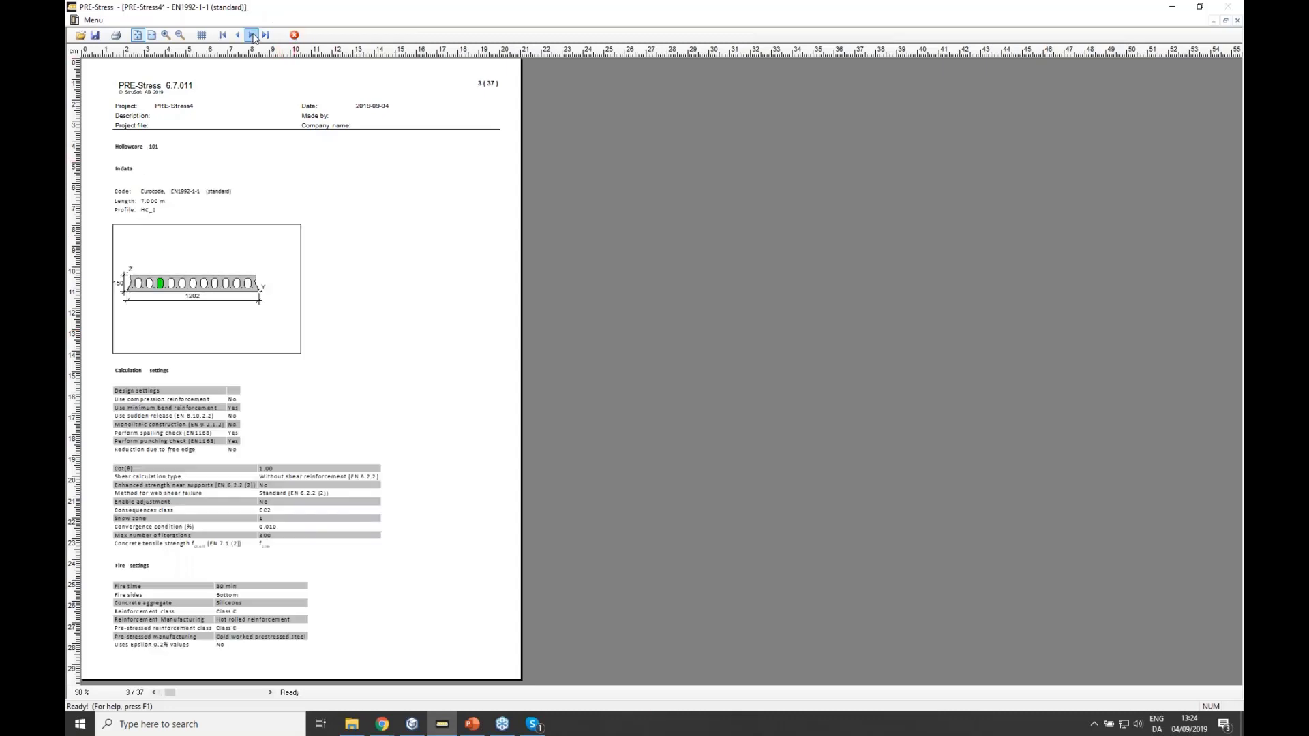
left_click(252, 35)
left_click(252, 35)
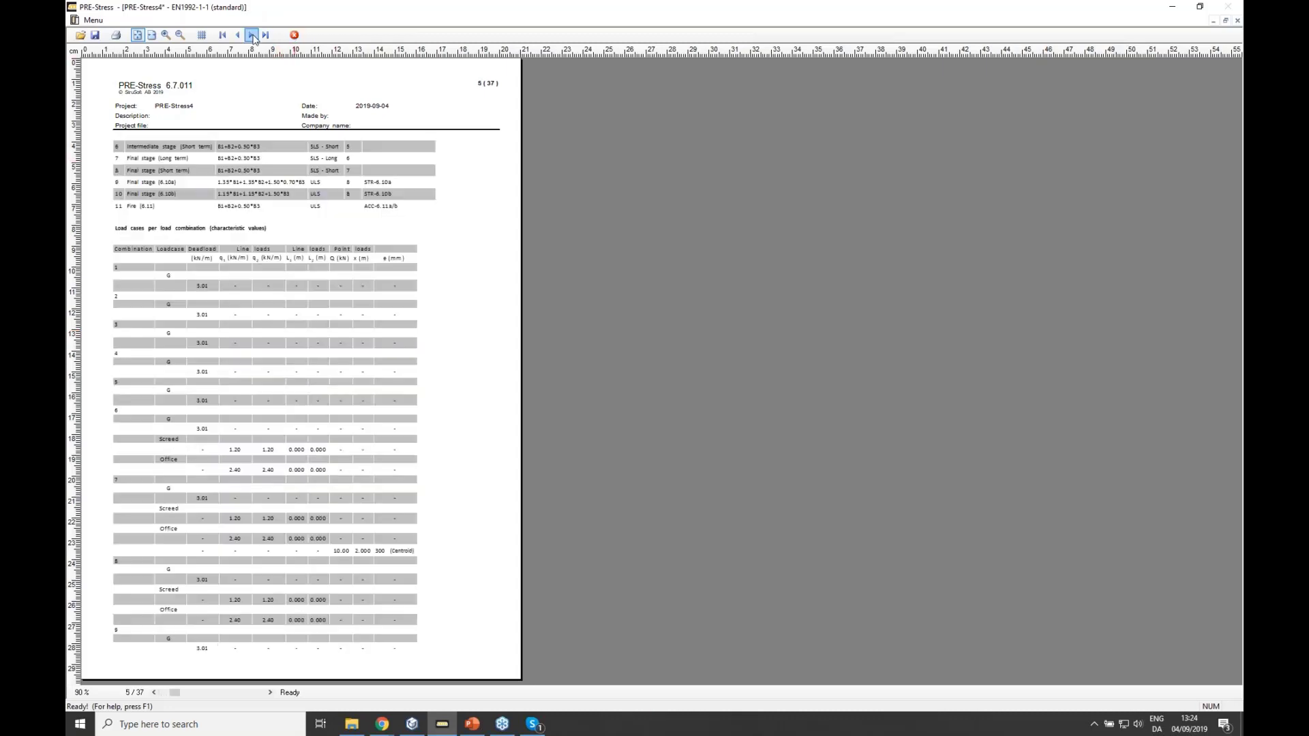
left_click(252, 35)
left_click(252, 34)
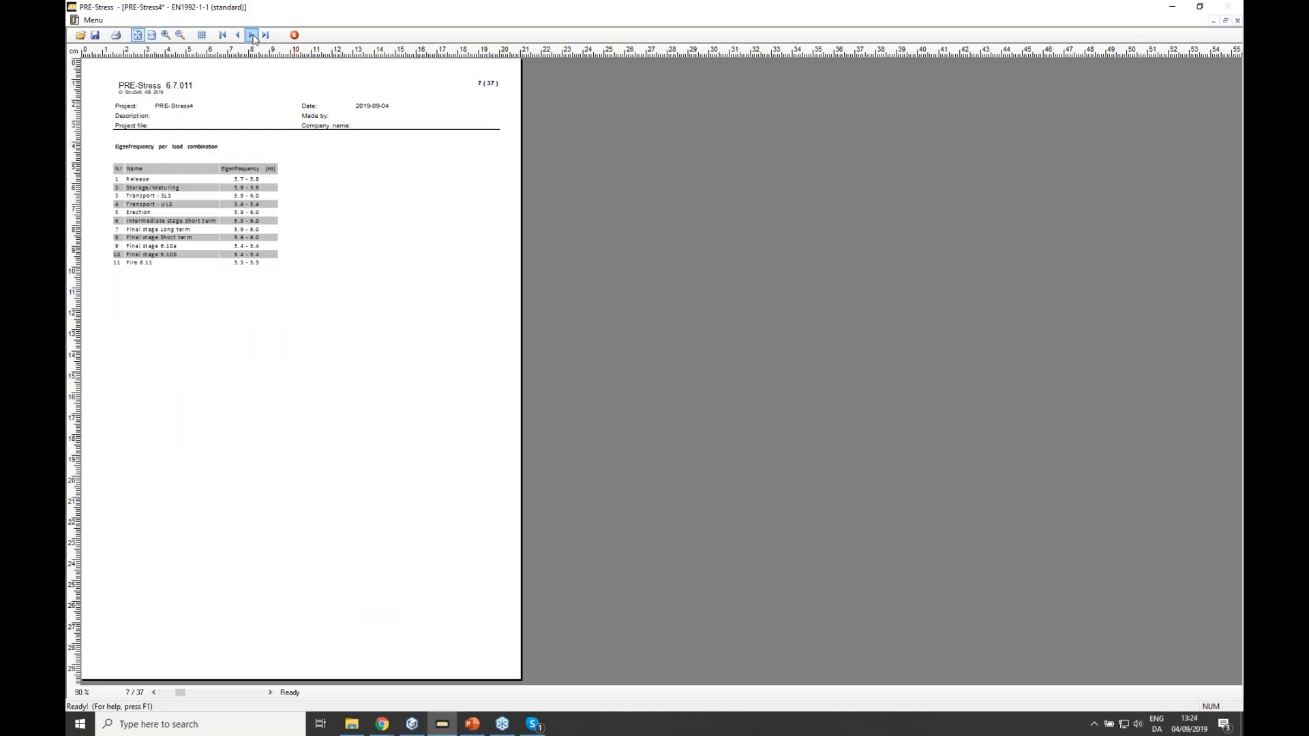
left_click(252, 35)
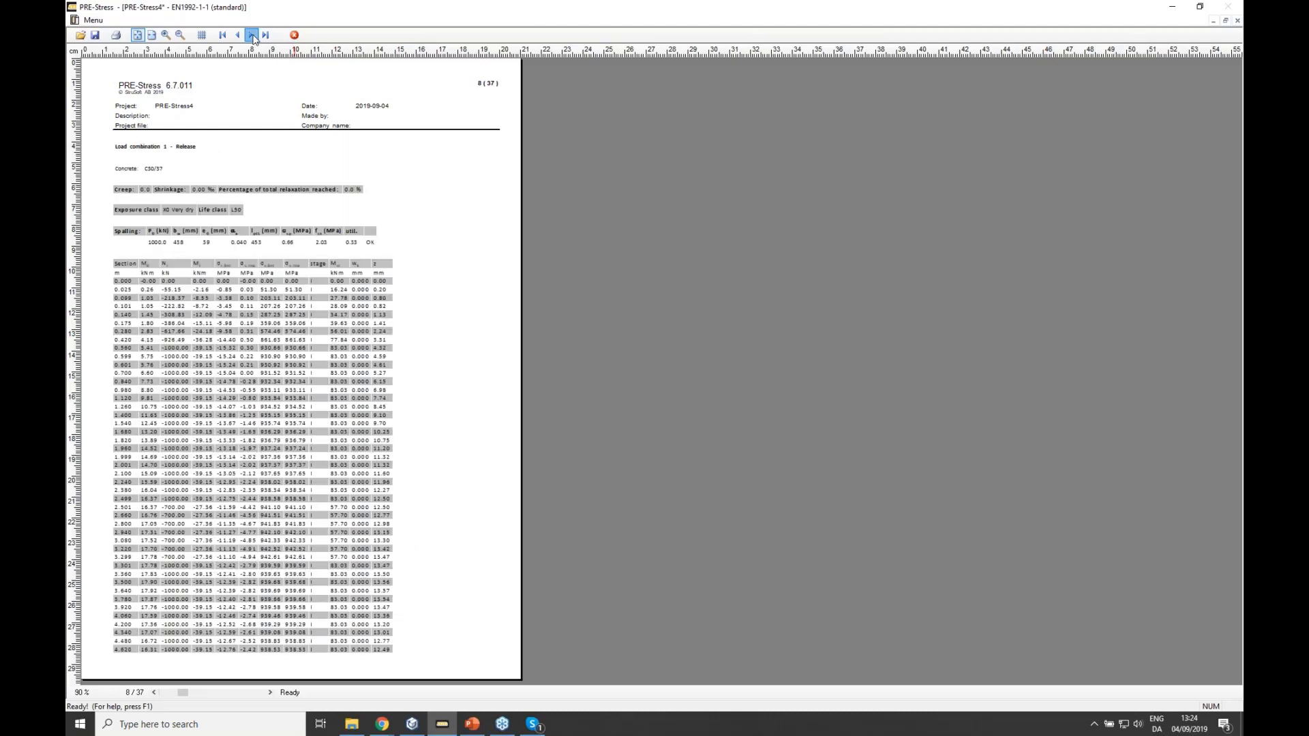
- Examine the Storage/Maturing results table in the report at 125 % magnification
left_click(253, 35)
left_click(253, 35)
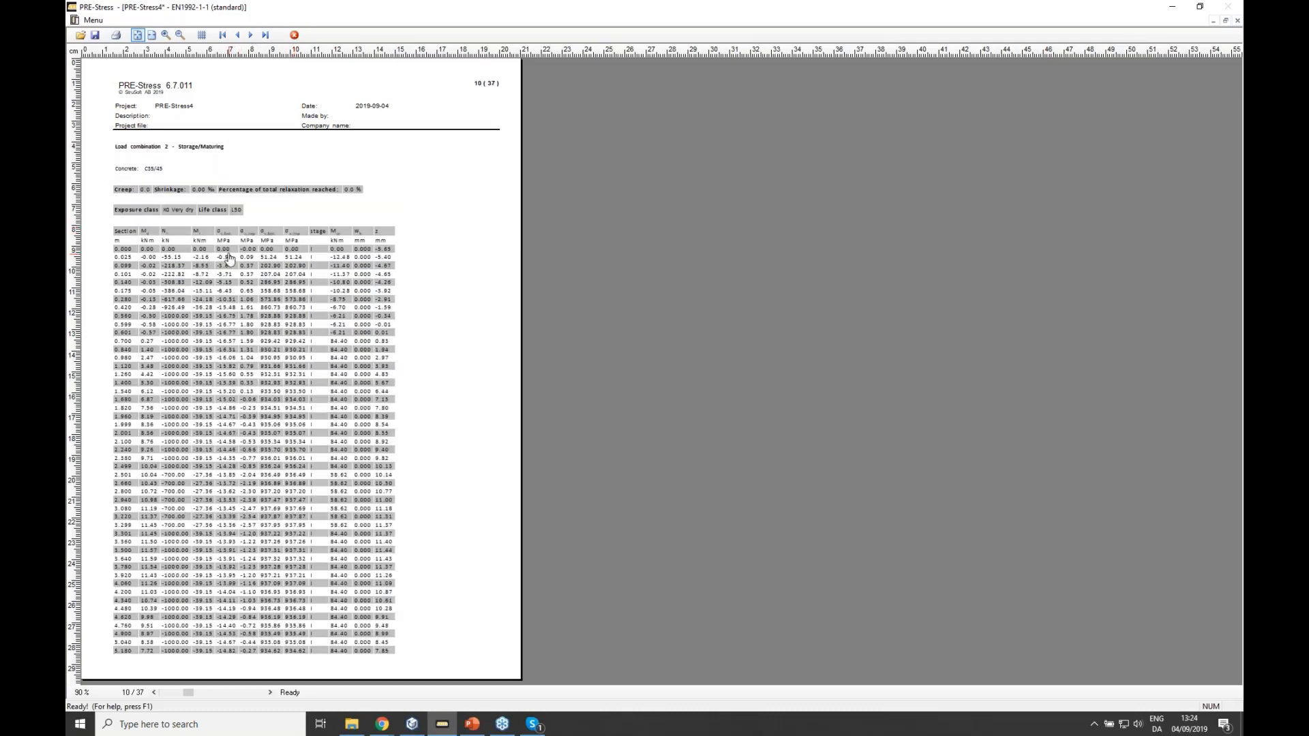
left_click(166, 35)
left_click(219, 250)
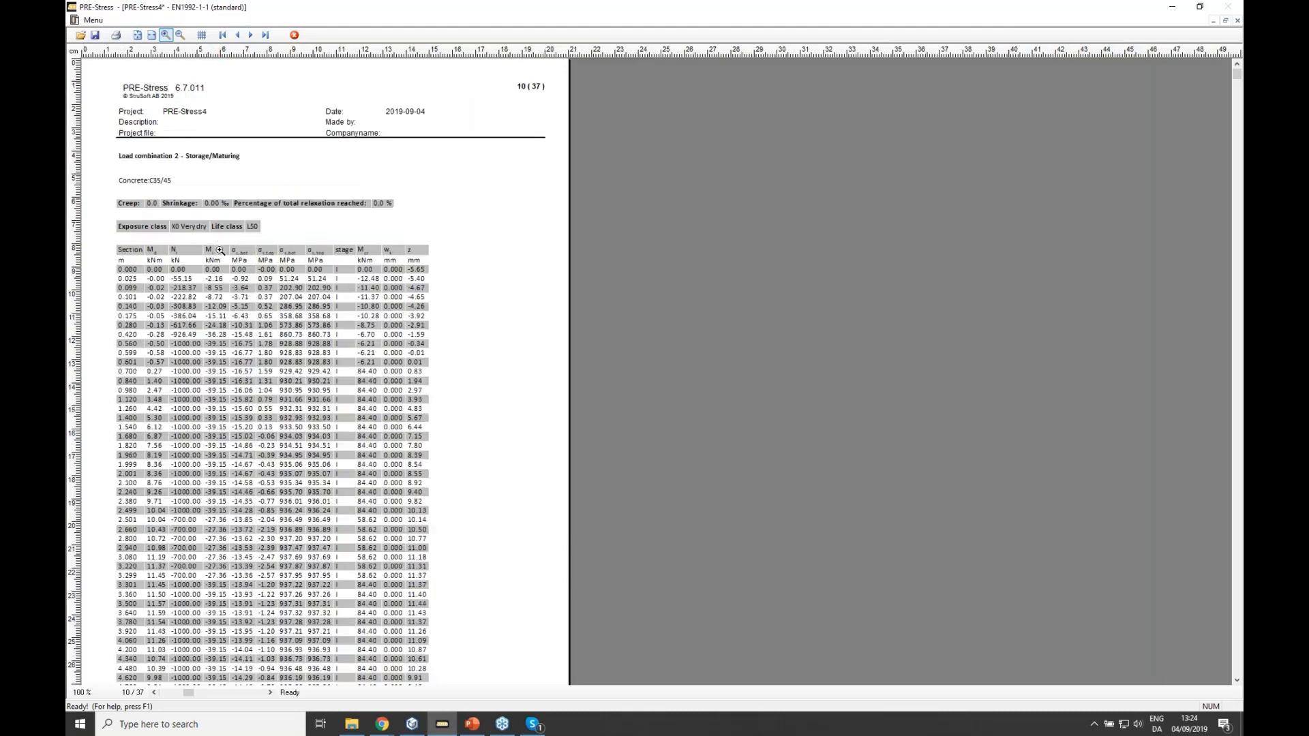
left_click(220, 250)
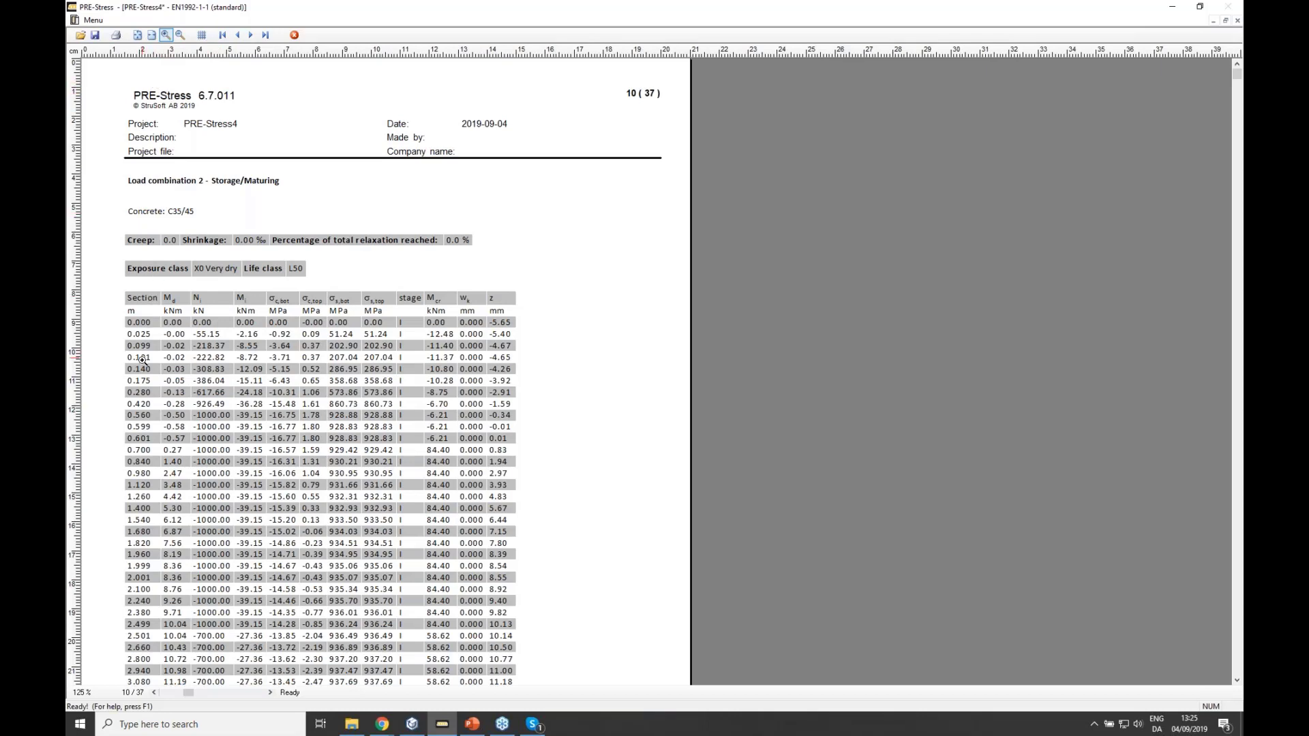
- Review the report's result tables from Transport - SLS through Final stage (Long term)
left_click(252, 35)
left_click(252, 36)
left_click(252, 36)
left_click(252, 36)
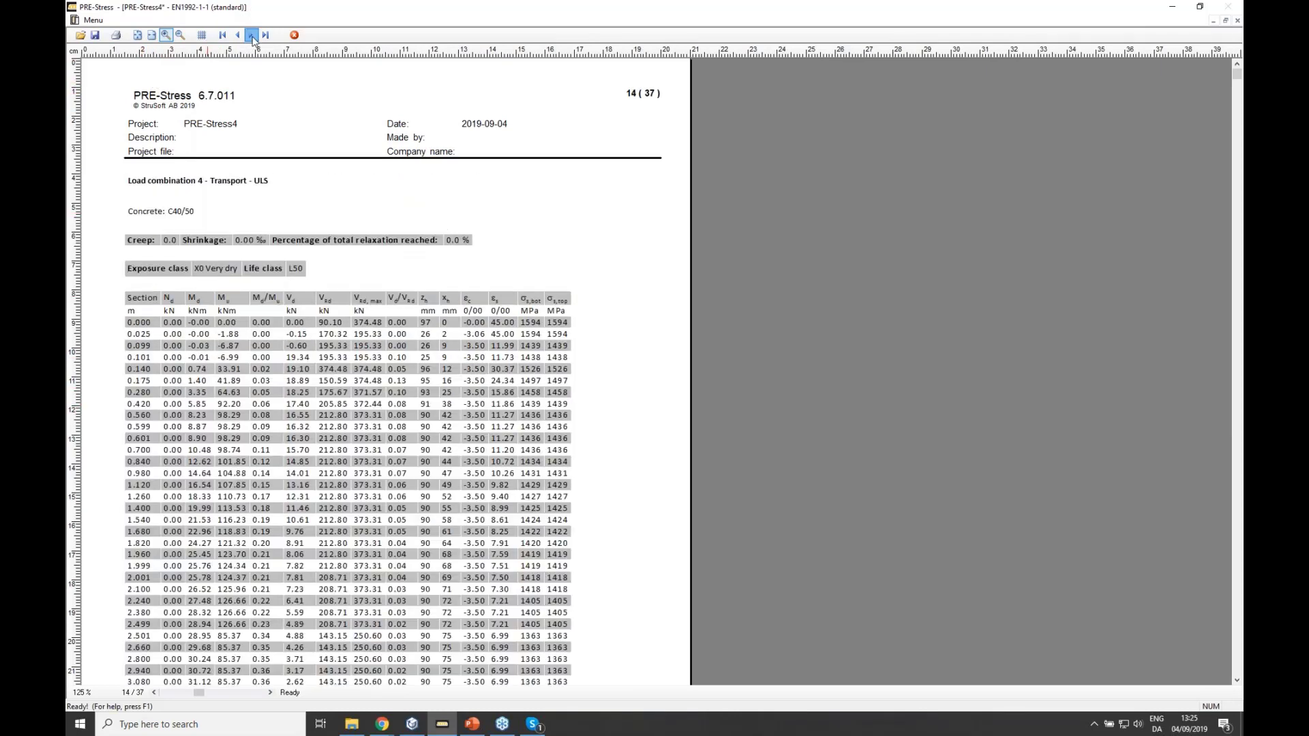
left_click(252, 35)
left_click(251, 36)
left_click(251, 35)
left_click(251, 36)
left_click(252, 36)
left_click(252, 36)
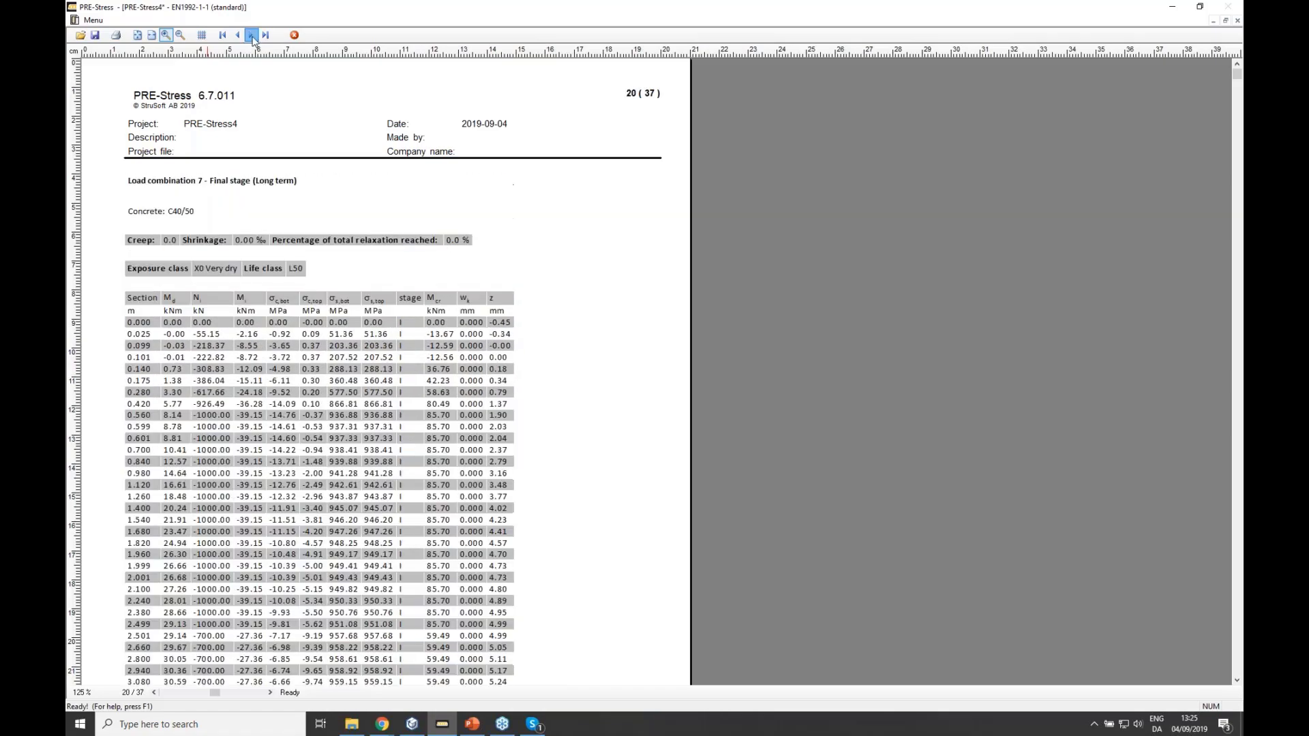
- Review the report's result tables for Final stage (Short term), (6.10a) and (6.10b)
left_click(252, 35)
left_click(251, 36)
left_click(252, 35)
left_click(252, 36)
left_click(251, 36)
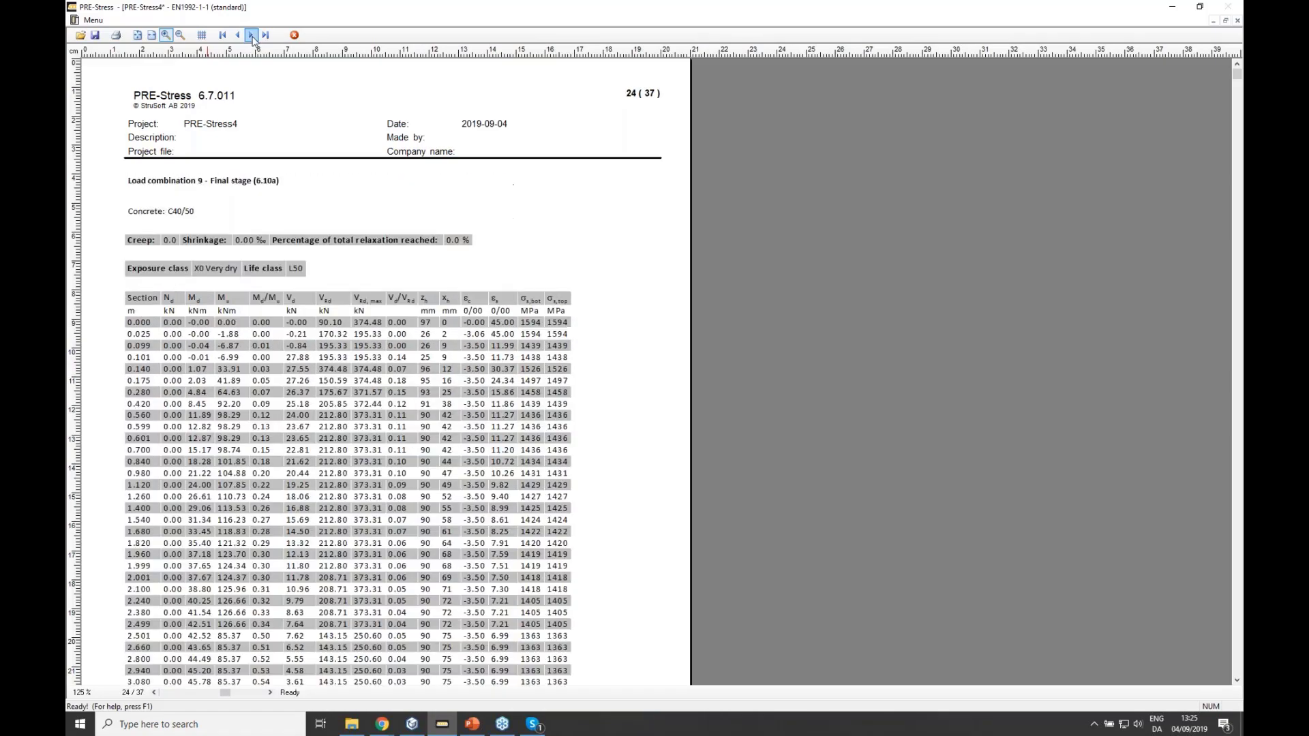
left_click(251, 36)
left_click(251, 35)
left_click(252, 35)
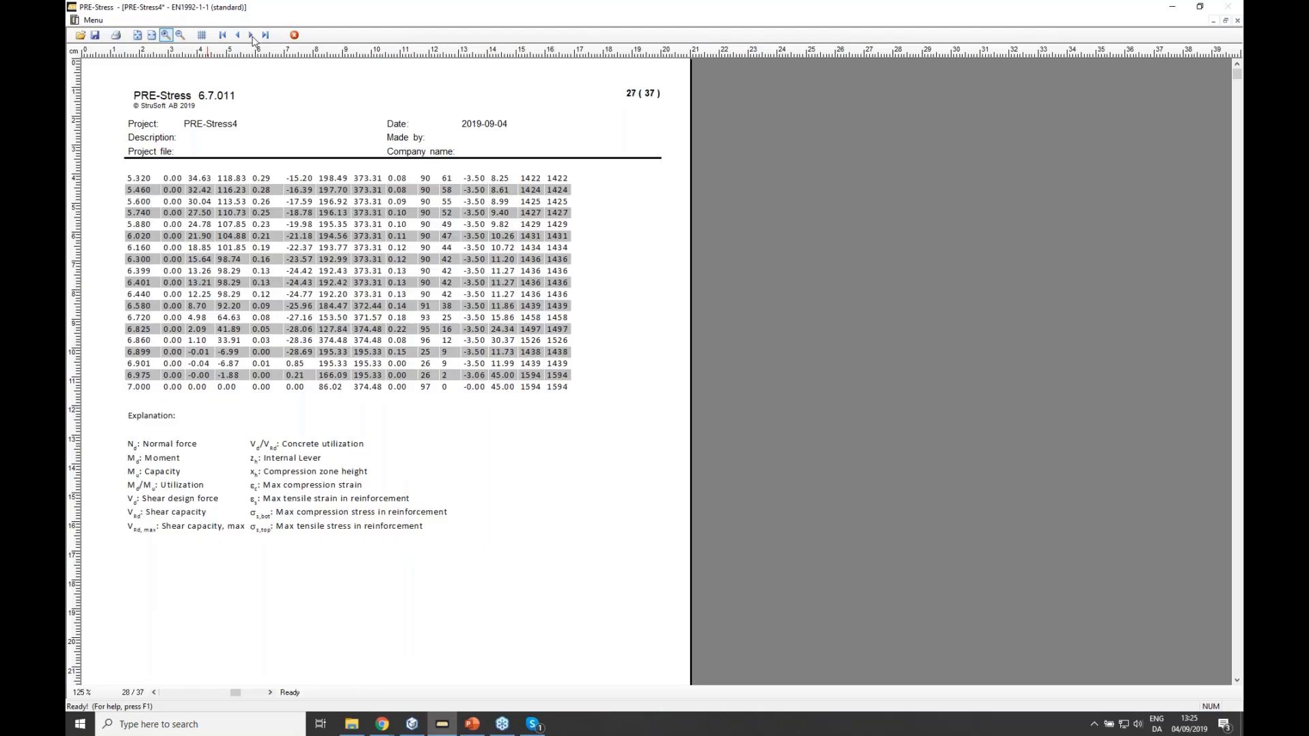
- Examine the report's Fire (6.11) results, fire reduction tables and the temperature gradient image for section 0.599
left_click(252, 35)
left_click(252, 36)
left_click(251, 35)
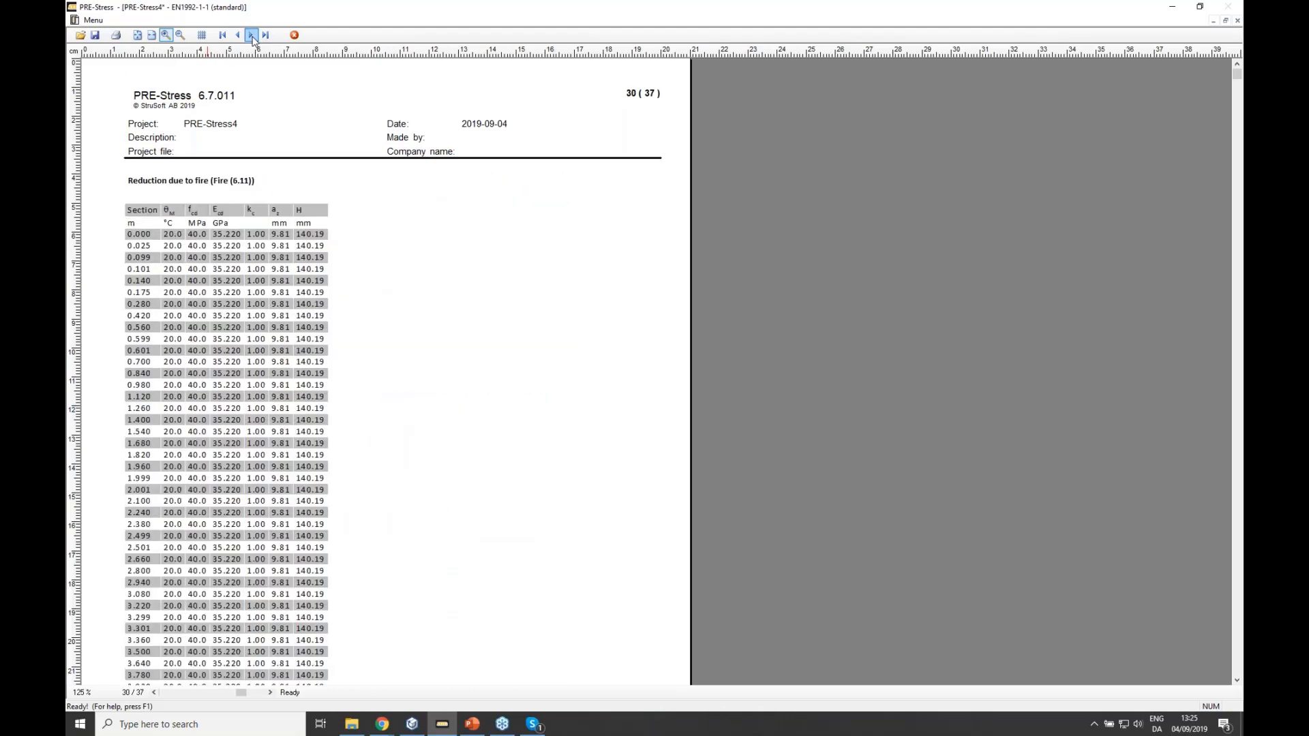
left_click(252, 35)
left_click(251, 36)
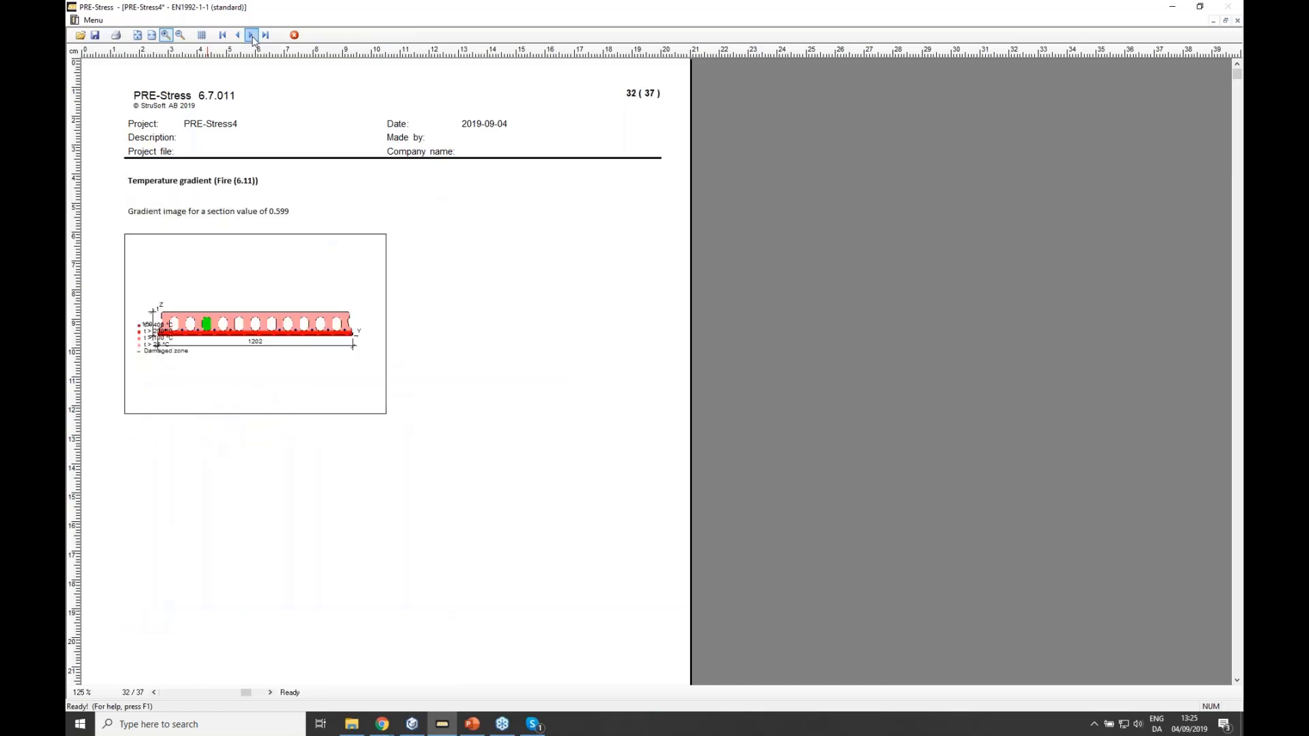
- Review the design moment and shear summary tables through the report's last page and close the preview
left_click(251, 36)
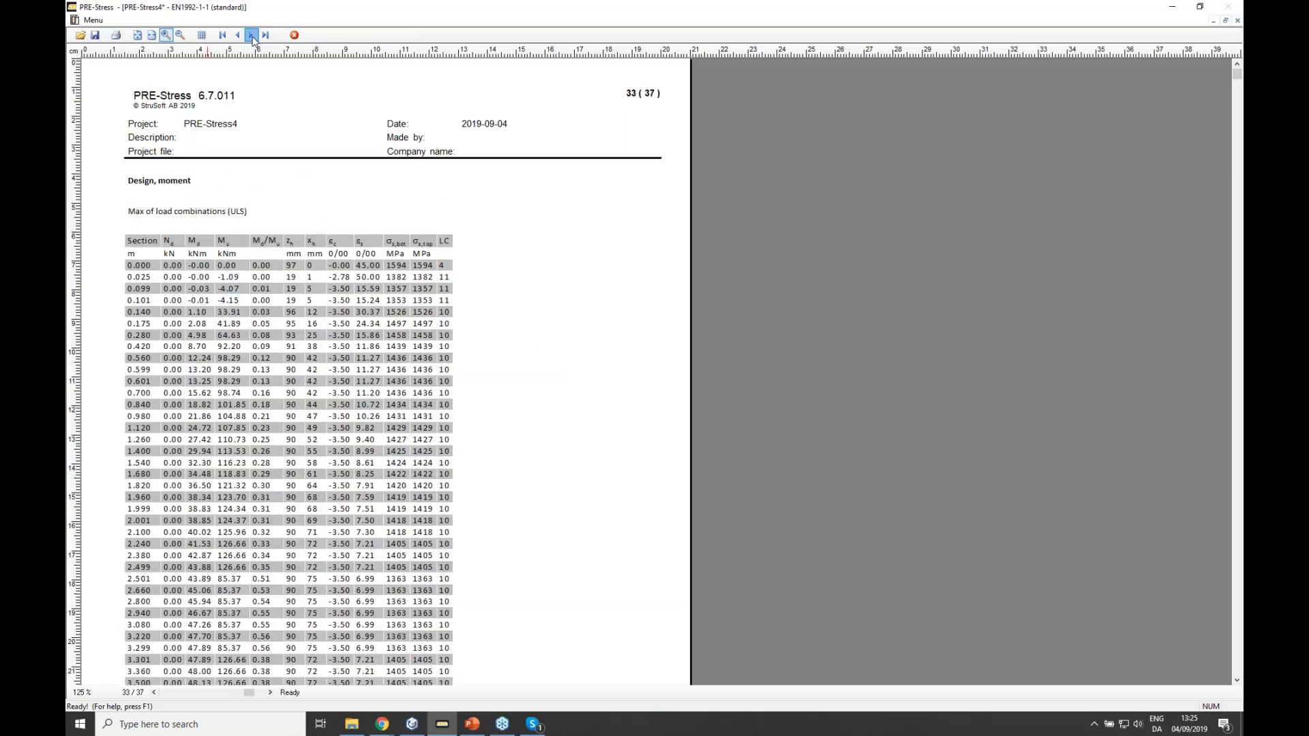
left_click(252, 36)
left_click(251, 35)
left_click(251, 36)
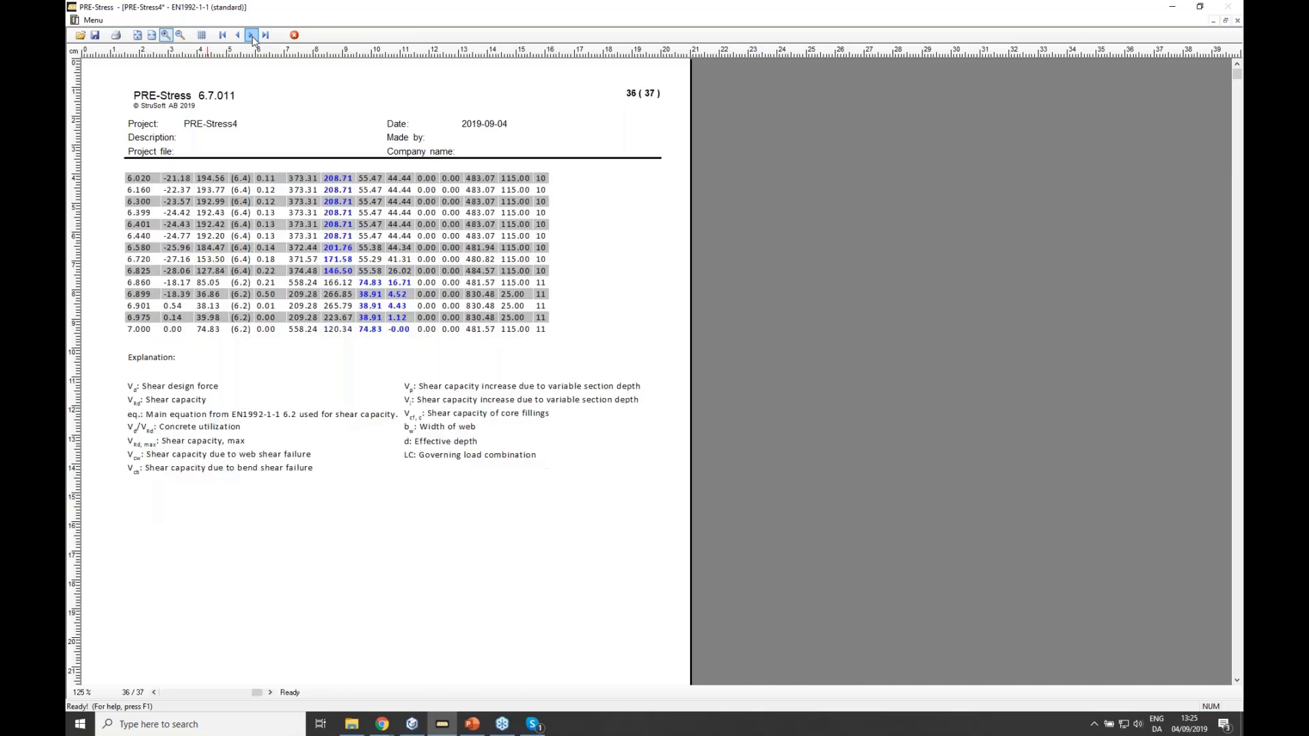
left_click(252, 36)
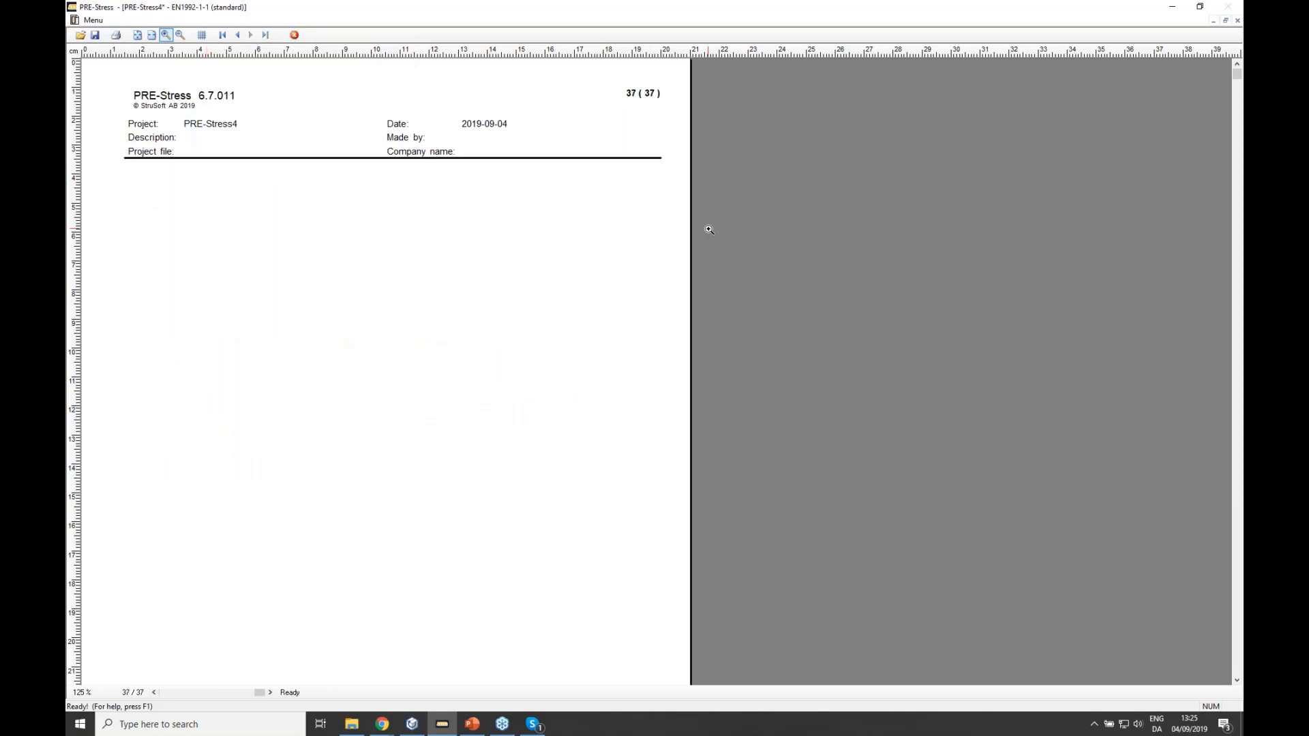
scroll(709, 230, "down", 3)
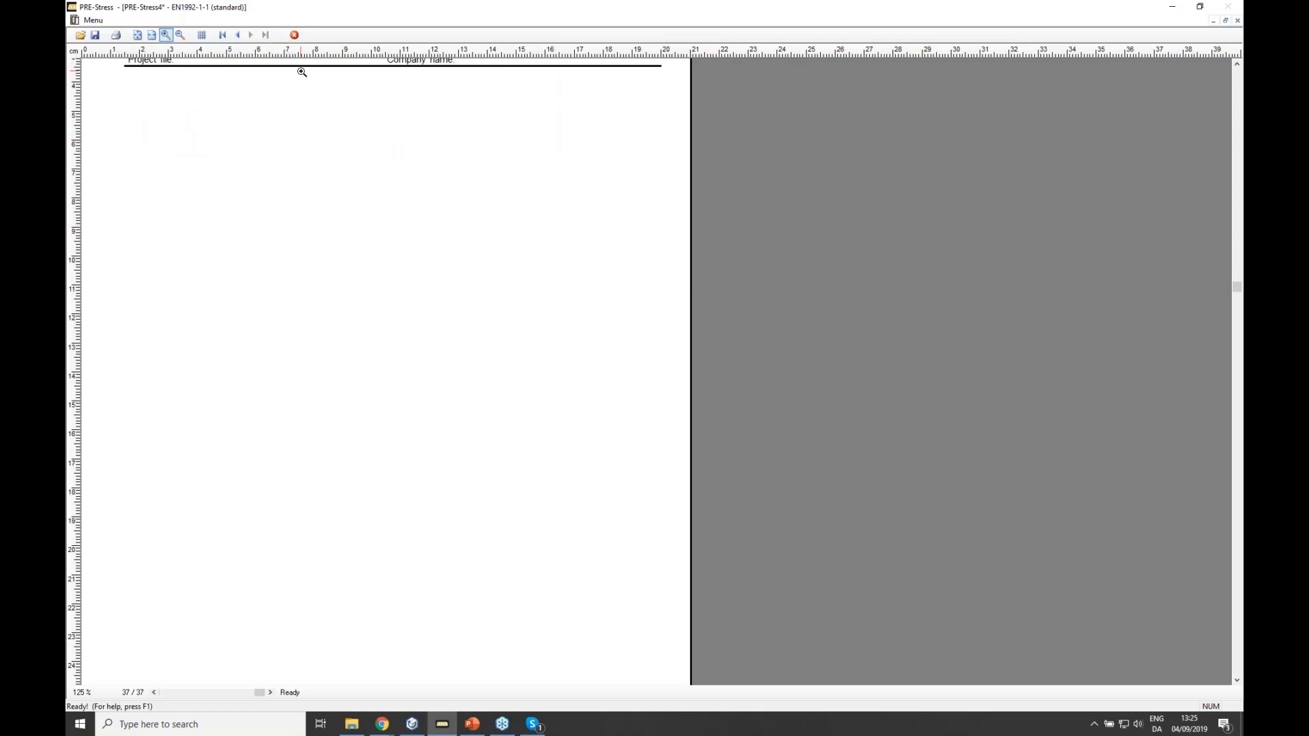
scroll(326, 198, "up", 3)
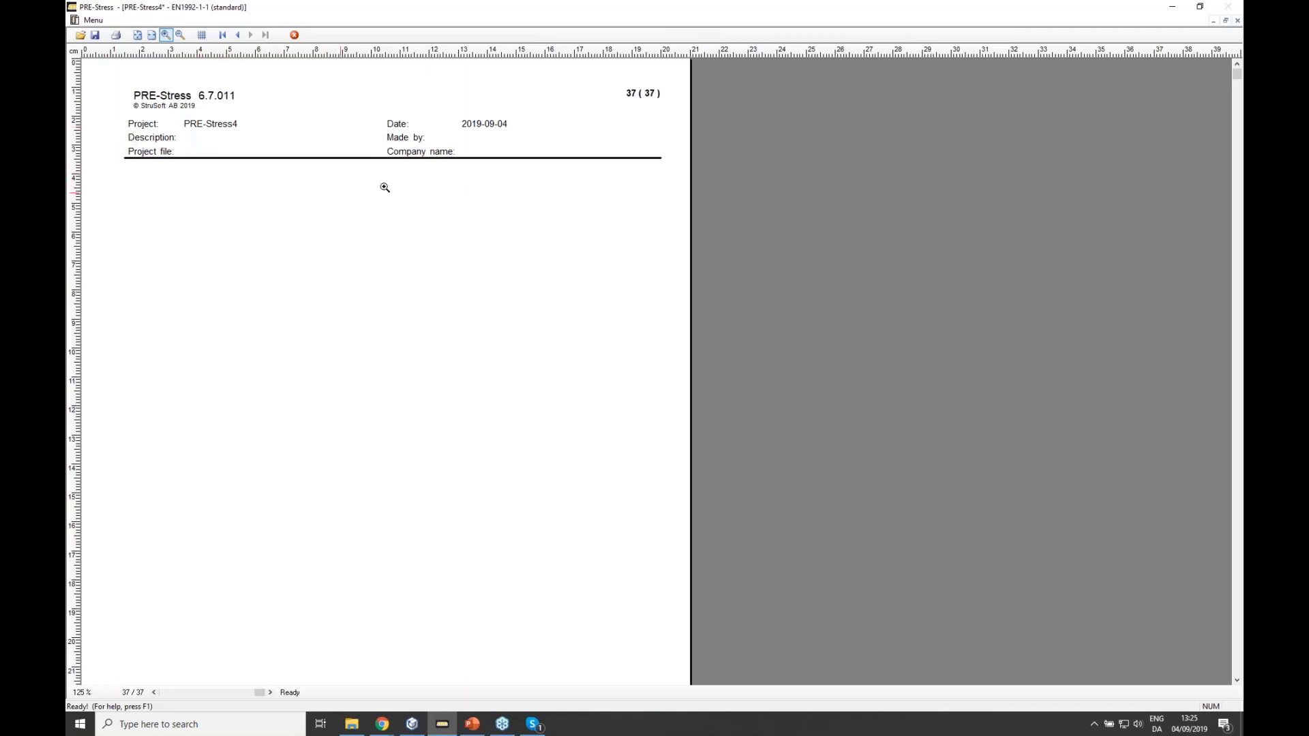
left_click(294, 35)
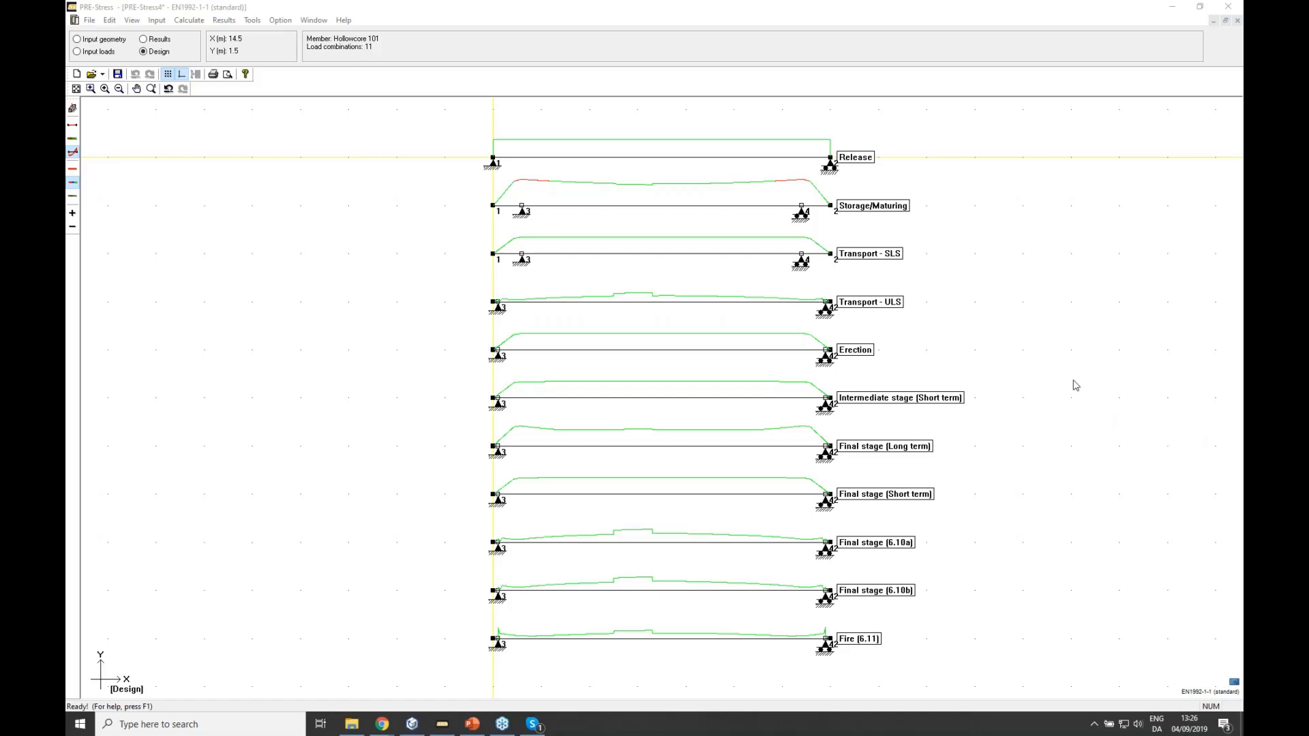
left_click(1049, 505)
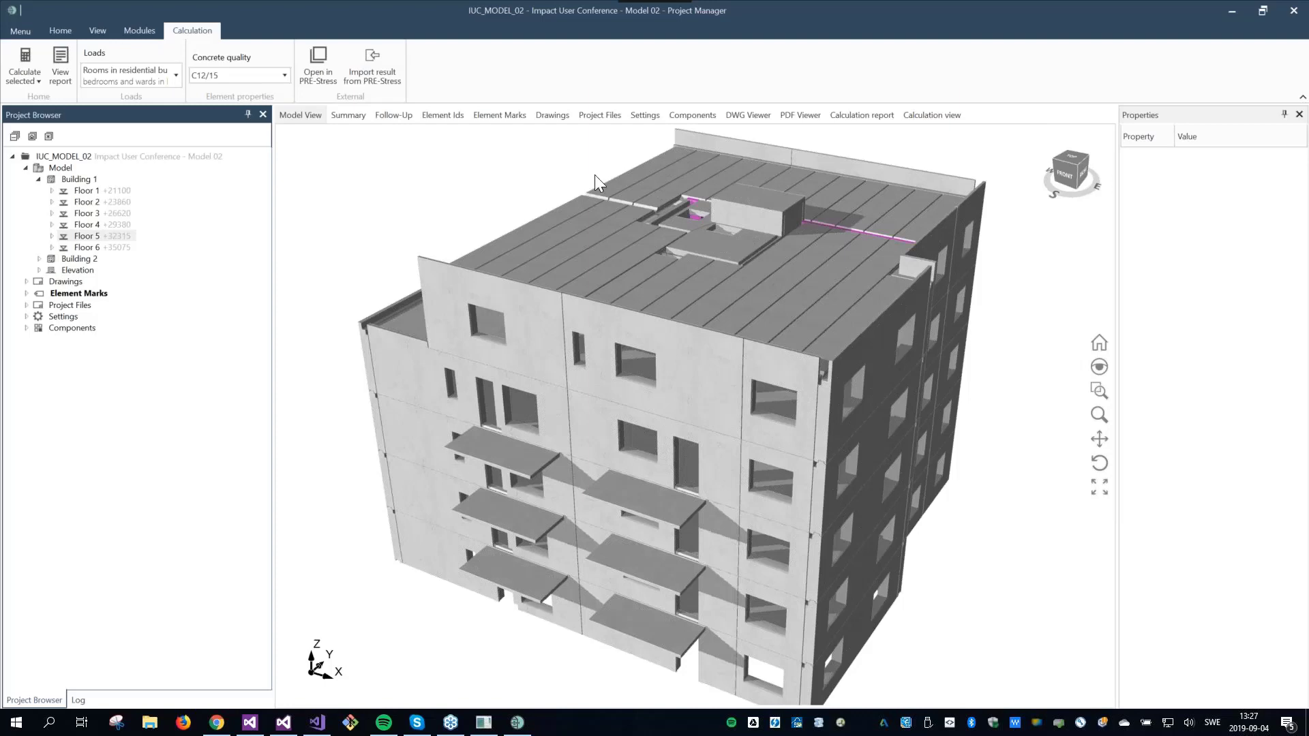
left_click(547, 8)
double_click(681, 9)
left_click(818, 3)
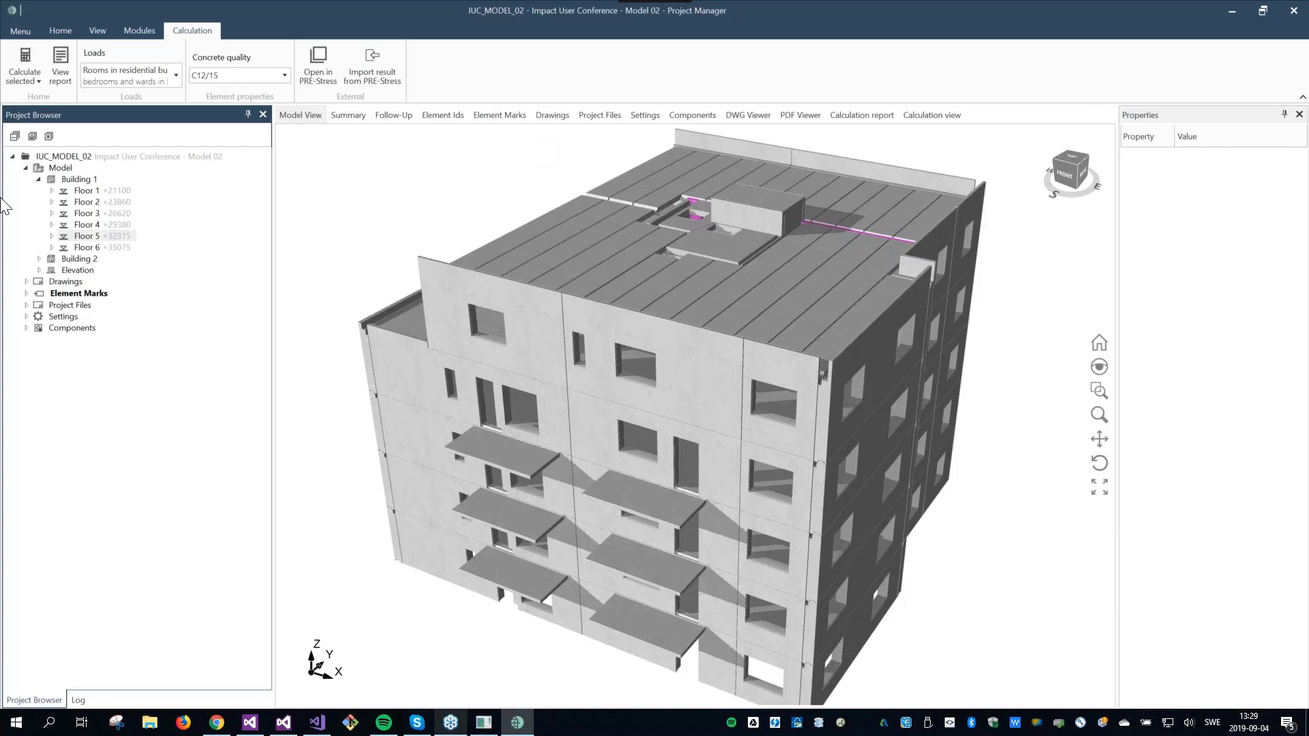
left_click(26, 169)
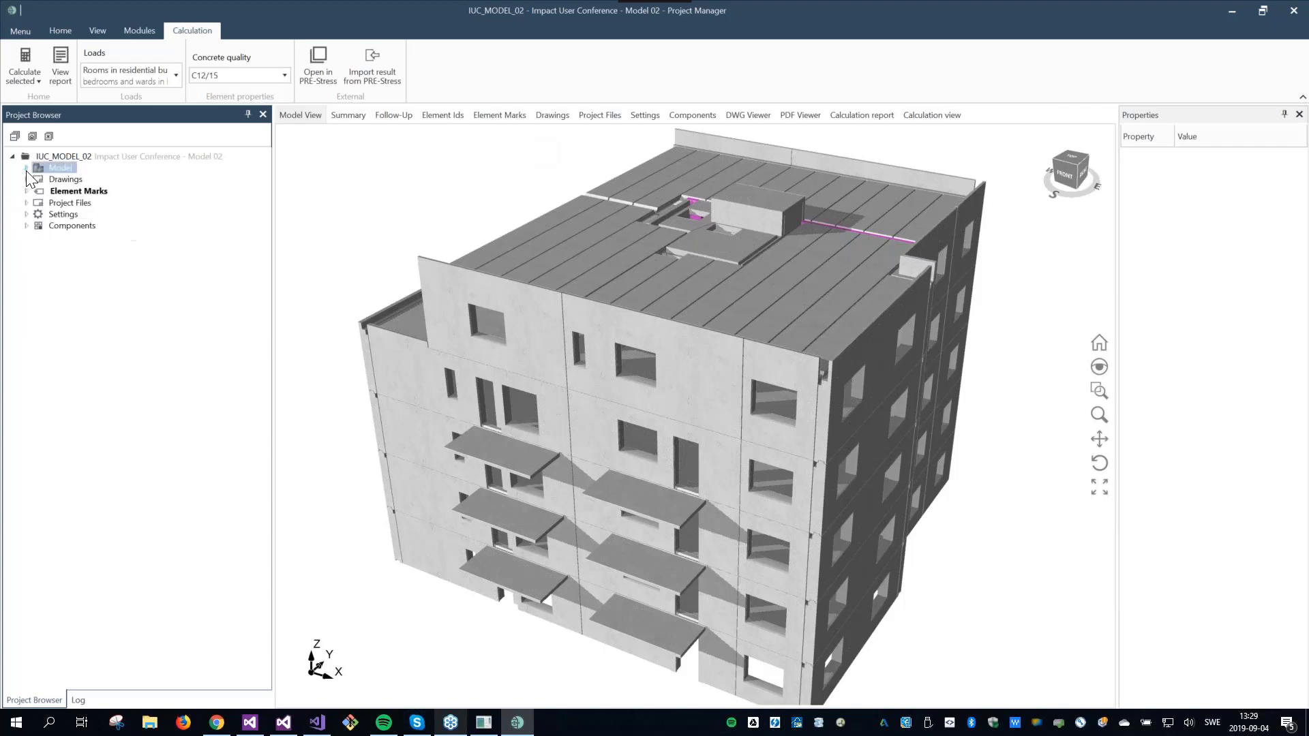
left_click(89, 160)
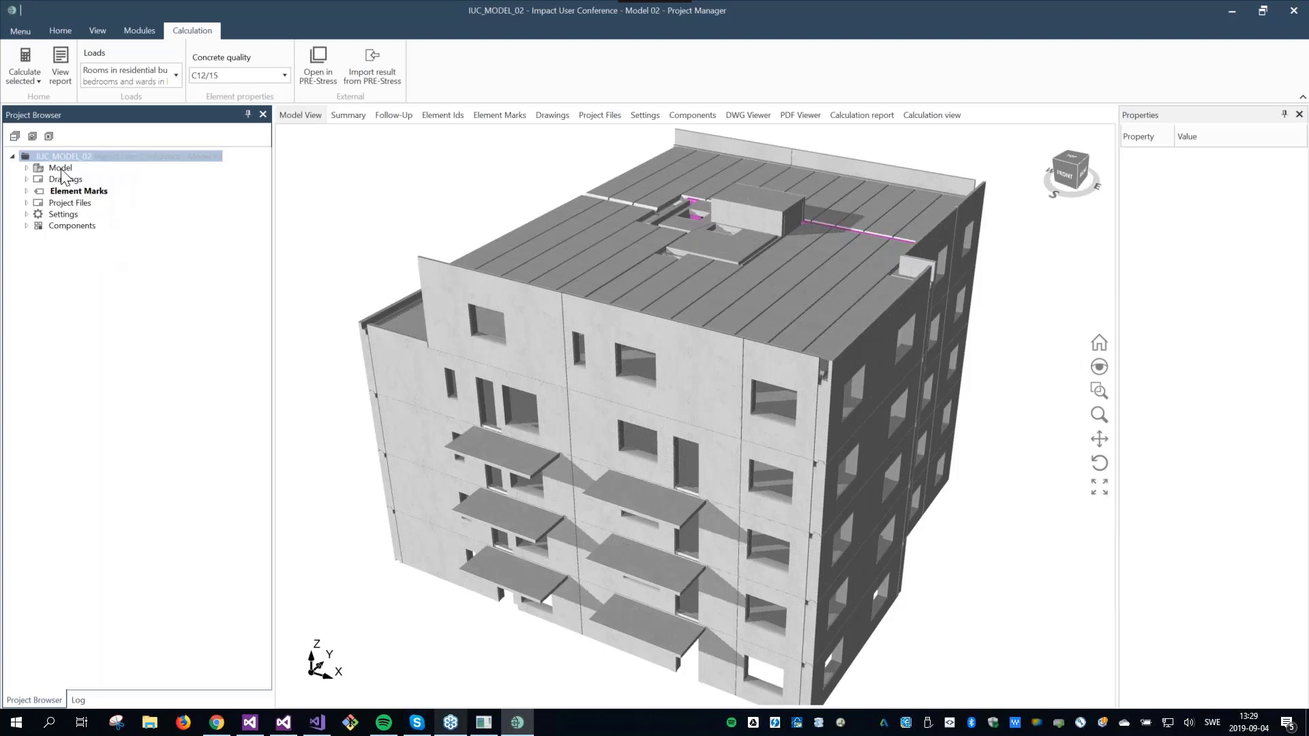
left_click(26, 169)
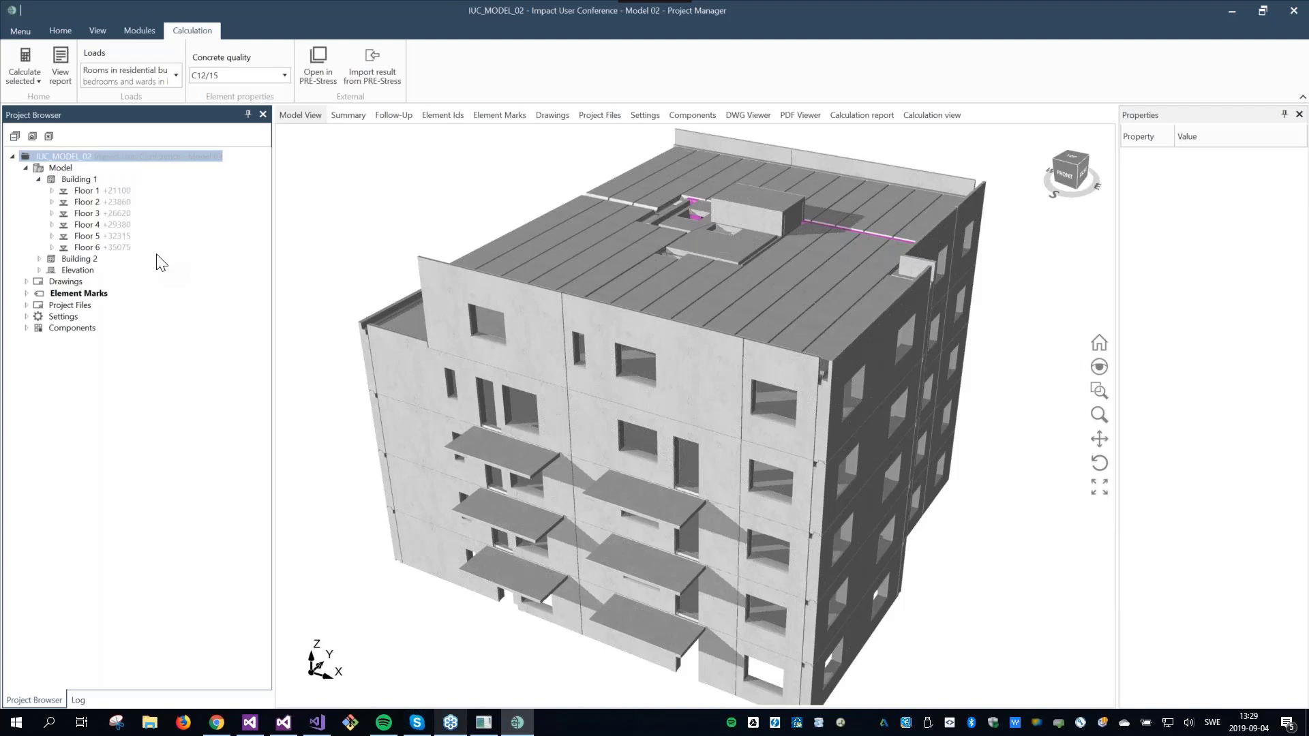
- In the Impact Project Manager, expand Floor 5 of Building 1 and open that floor in the calculation view
left_click(52, 236)
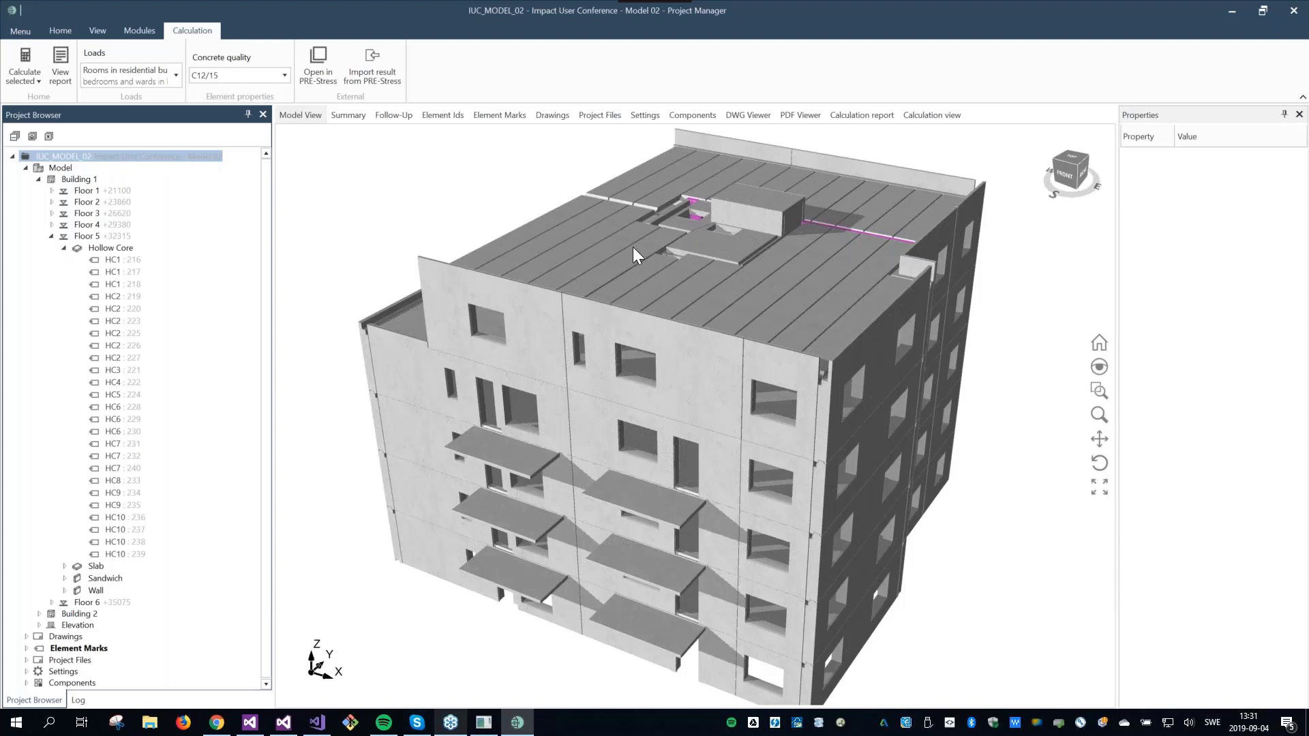
left_click(93, 238)
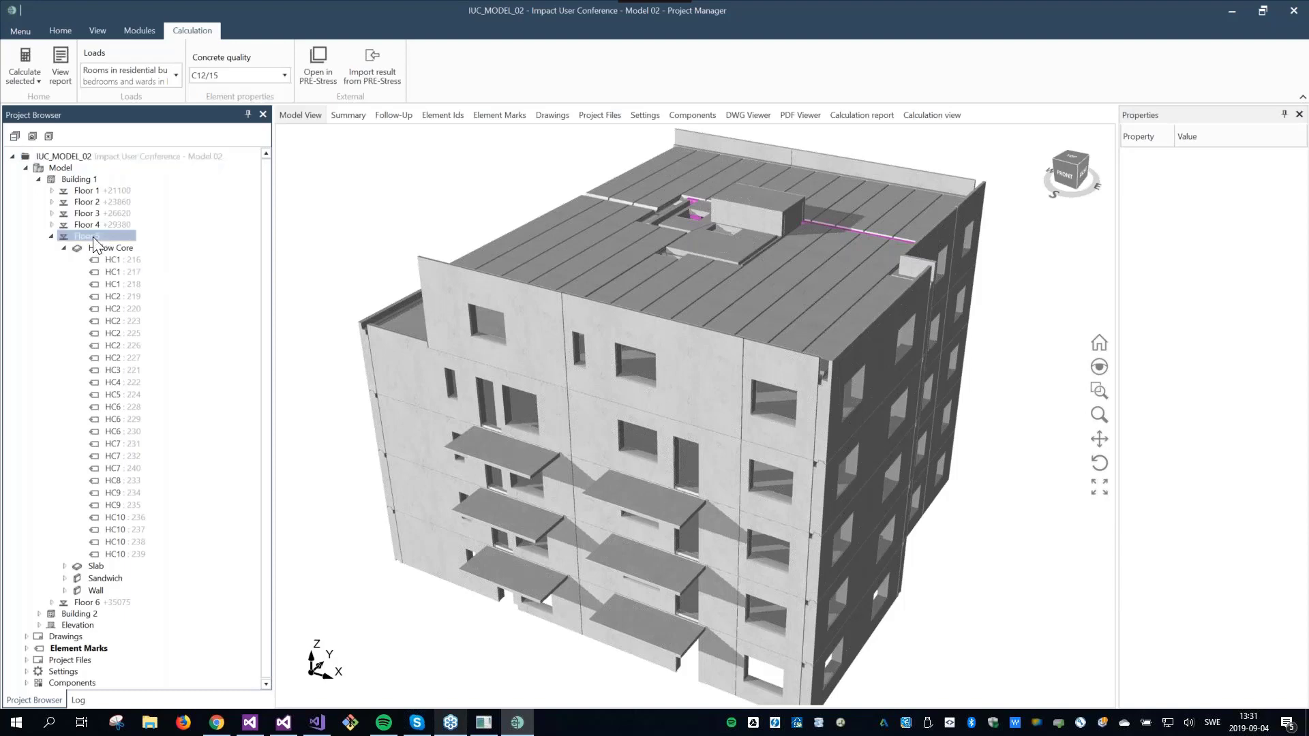
right_click(93, 237)
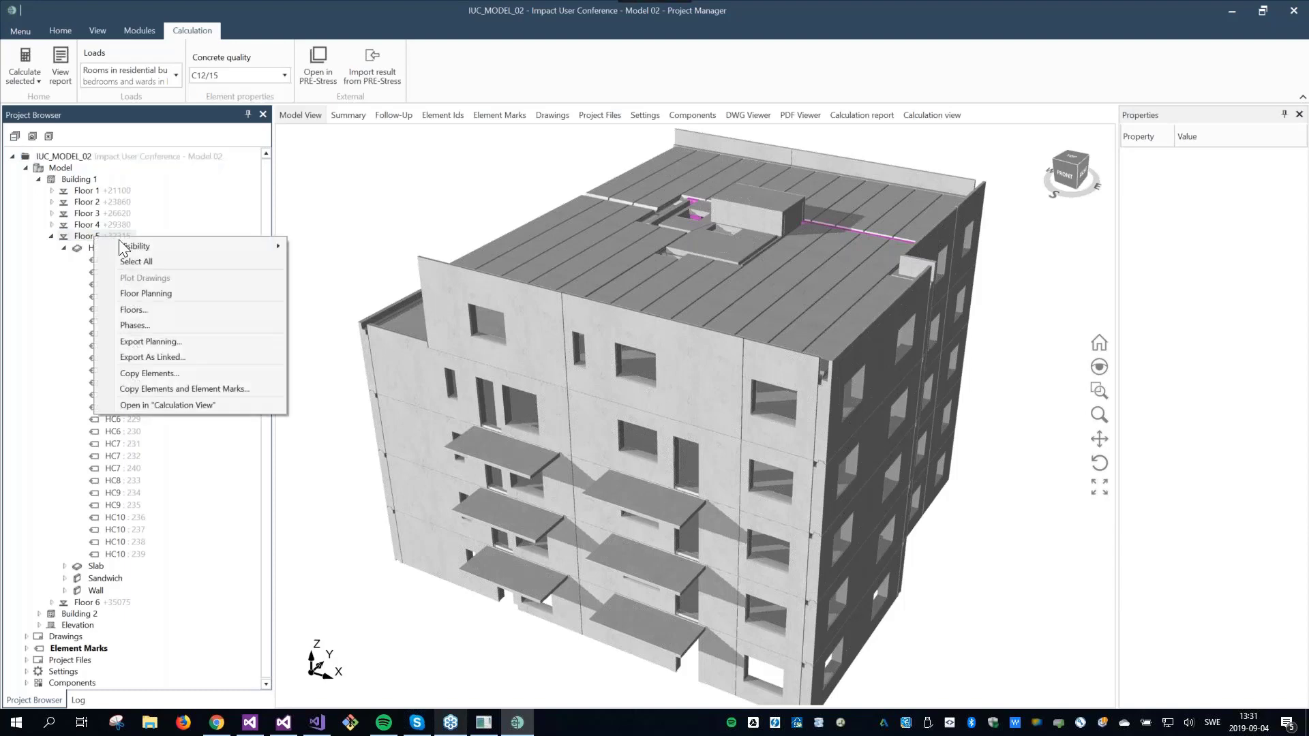
left_click(182, 407)
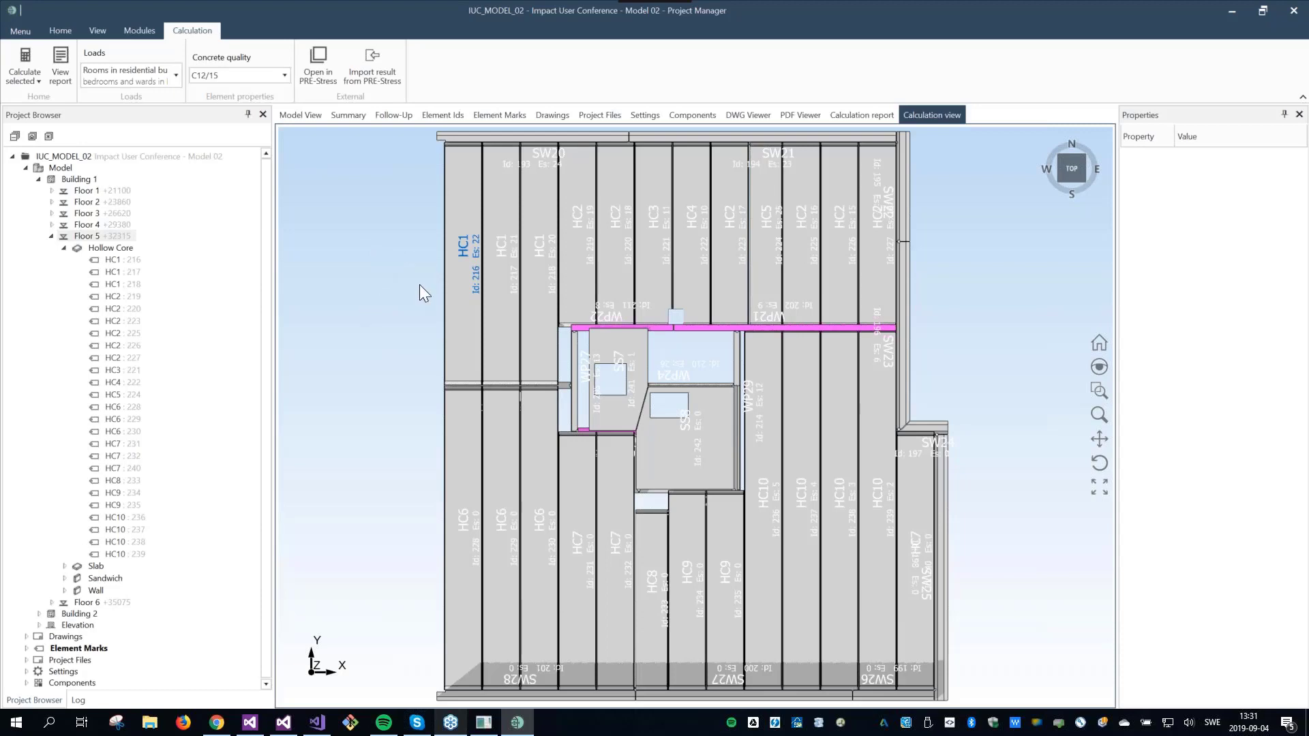
- Assign the 2.0 kN/m² load for rooms in residential buildings and houses to hollow core HC1 216 and try to calculate it
left_click(463, 213)
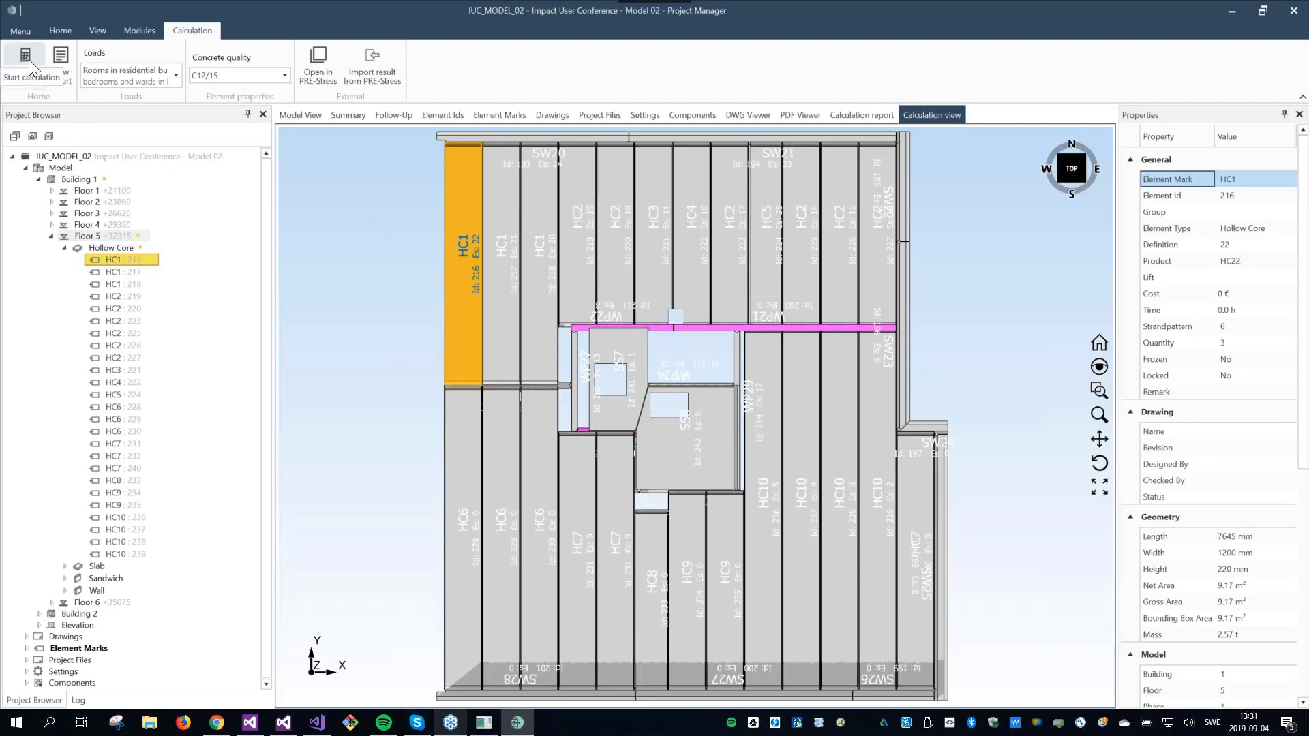
left_click(177, 75)
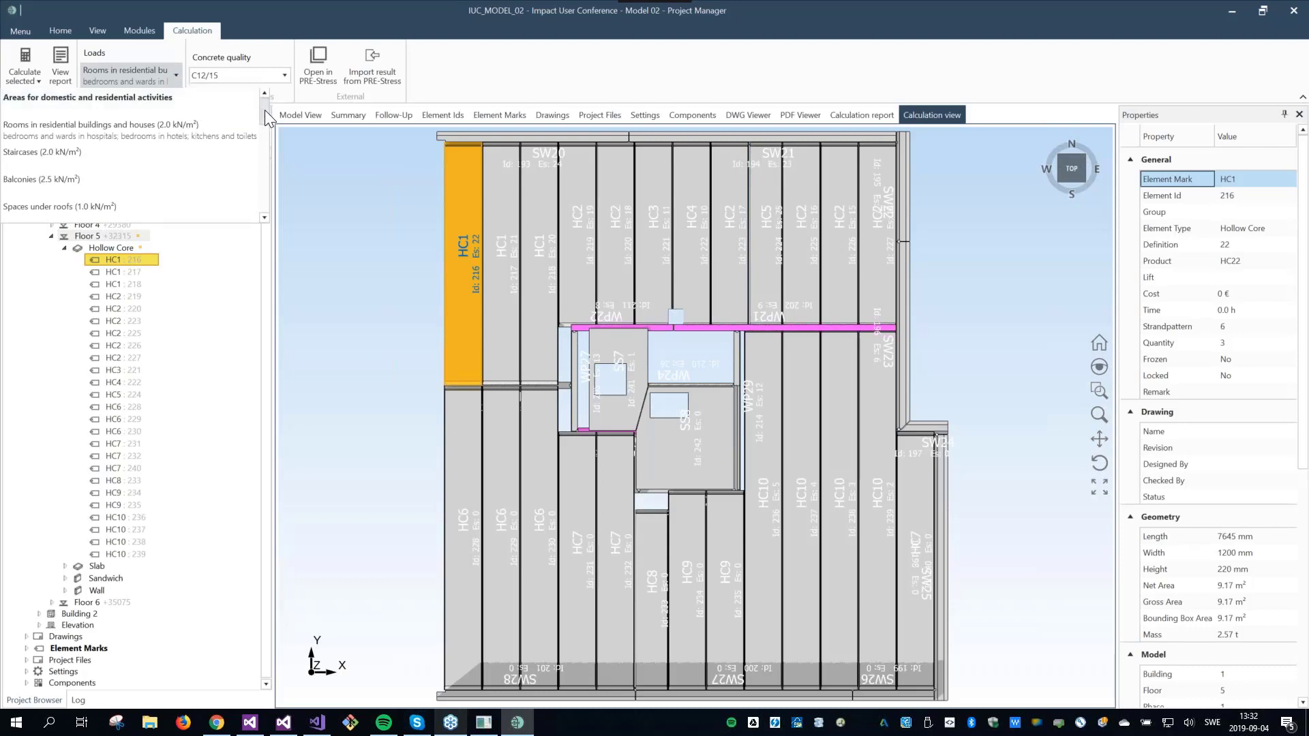
mouse_move(264, 109)
left_mouse_down()
mouse_move(260, 197)
mouse_move(259, 111)
left_mouse_up()
left_click(140, 130)
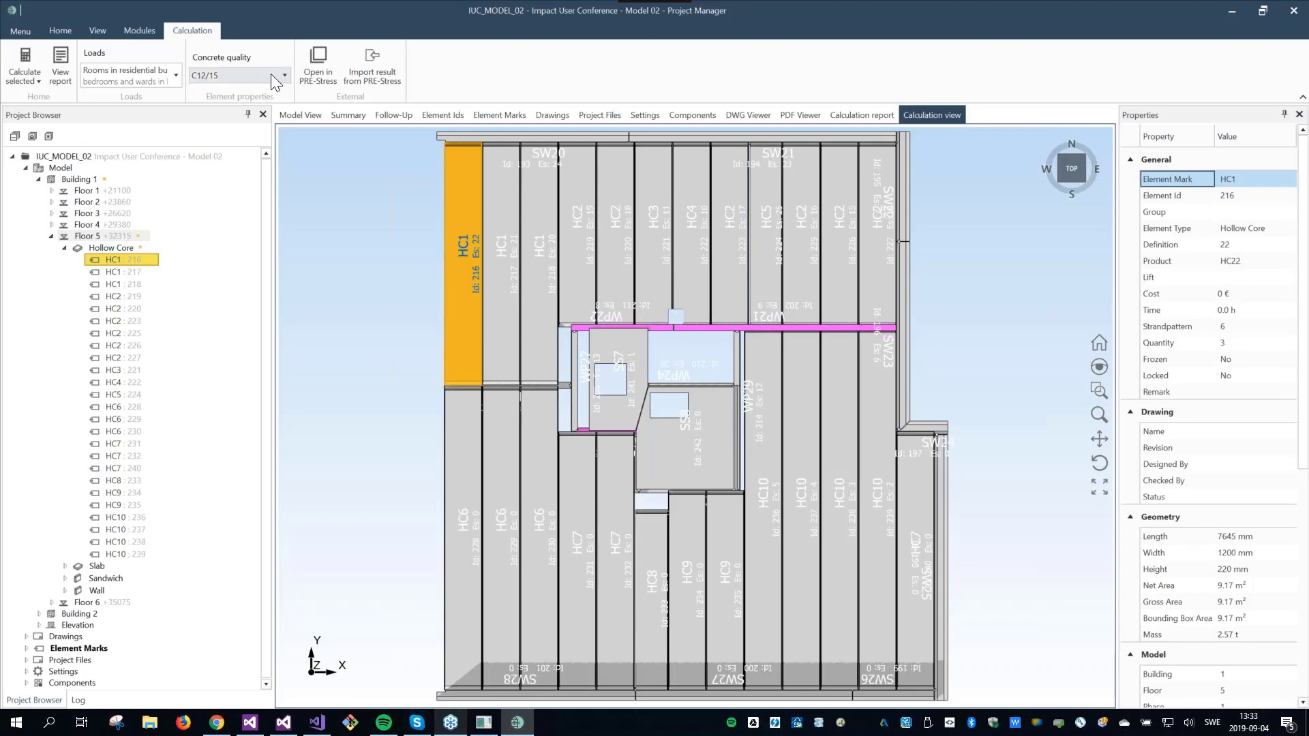
left_click(24, 57)
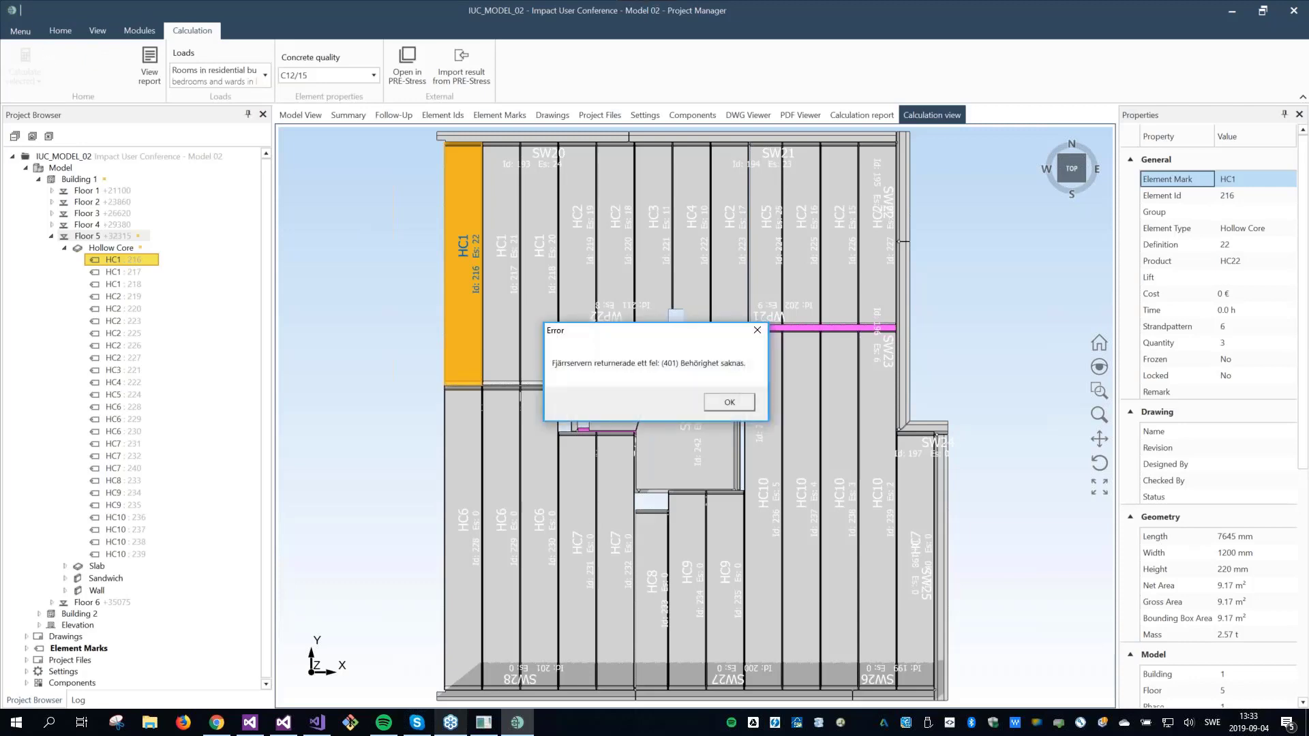
left_click(737, 403)
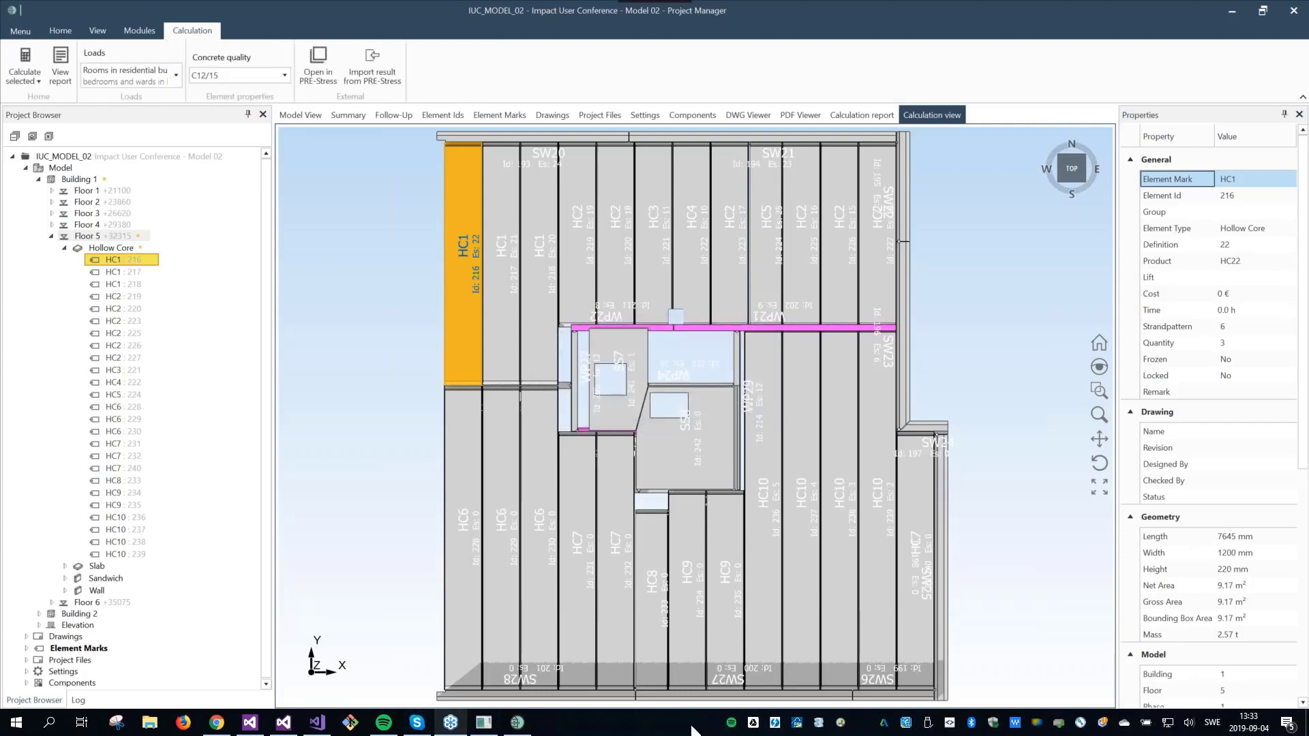
- Disconnect the default connection in IMPACT Server Connect and reconnect it, logging in with the account's username and password
left_click(841, 724)
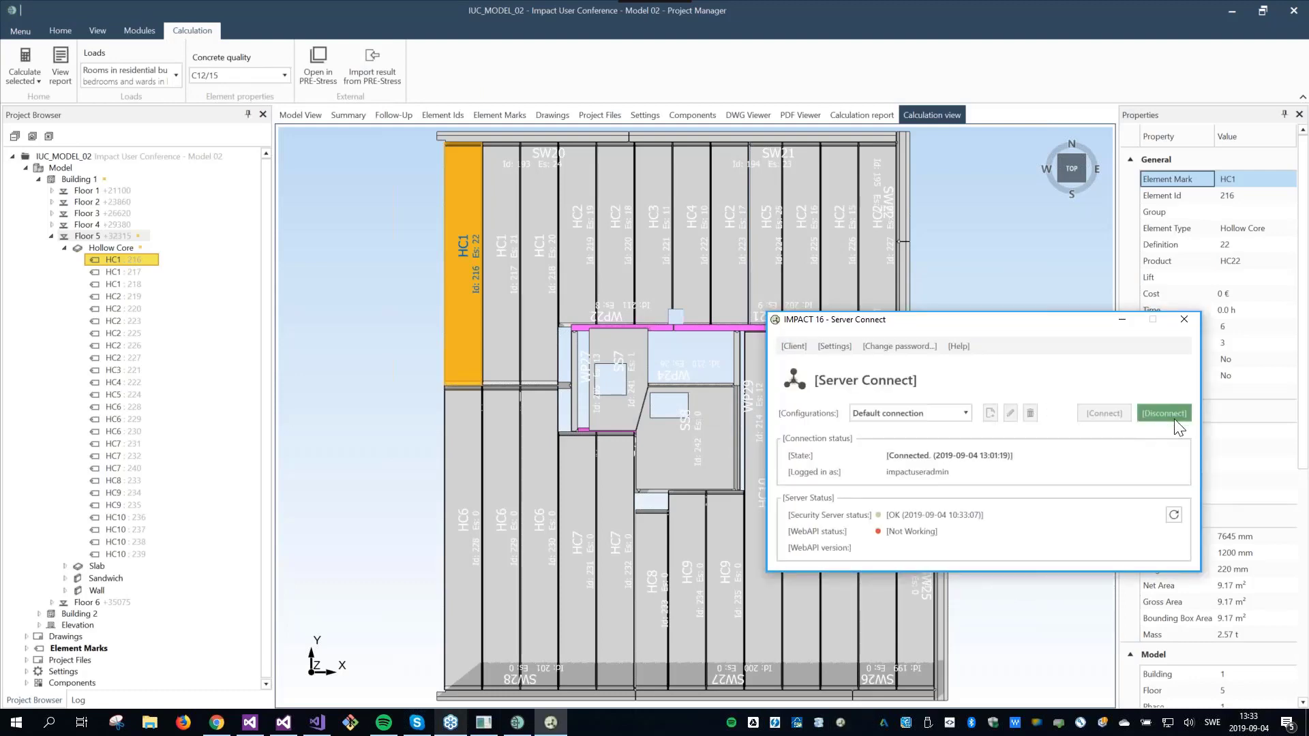
left_click(1169, 414)
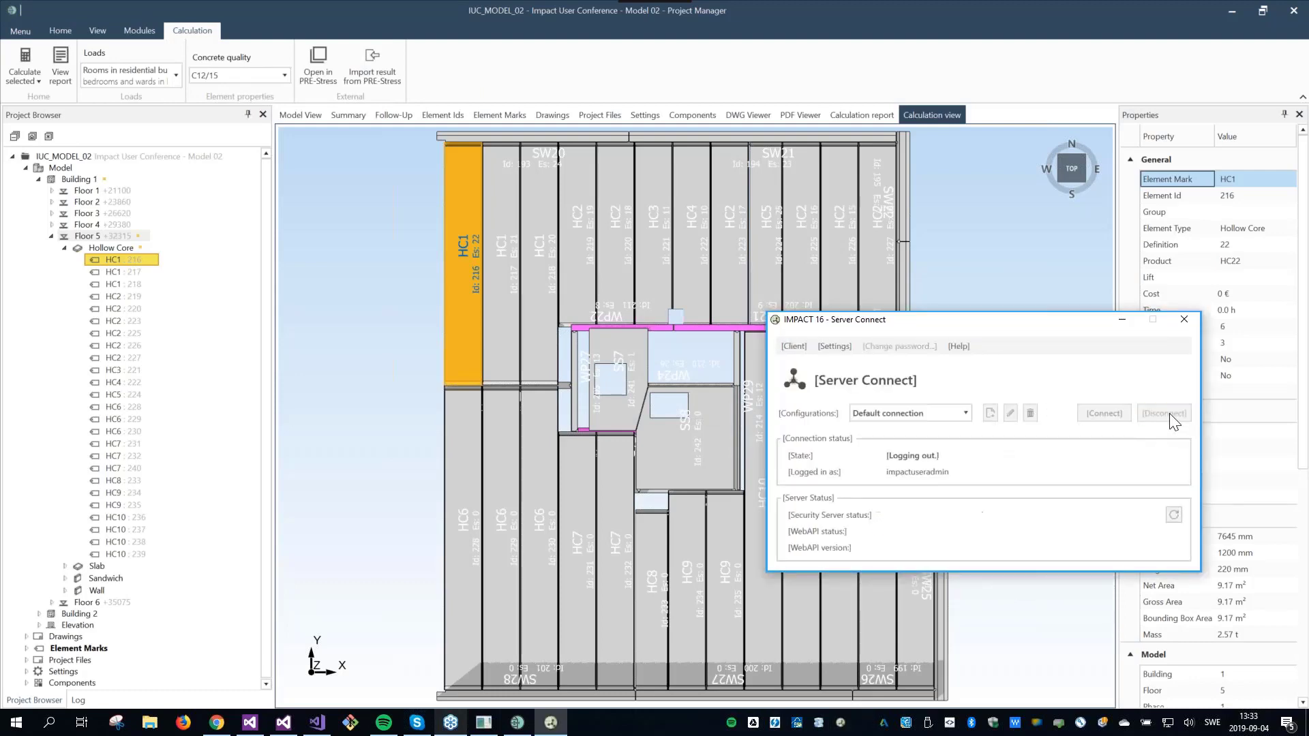
left_click(1104, 413)
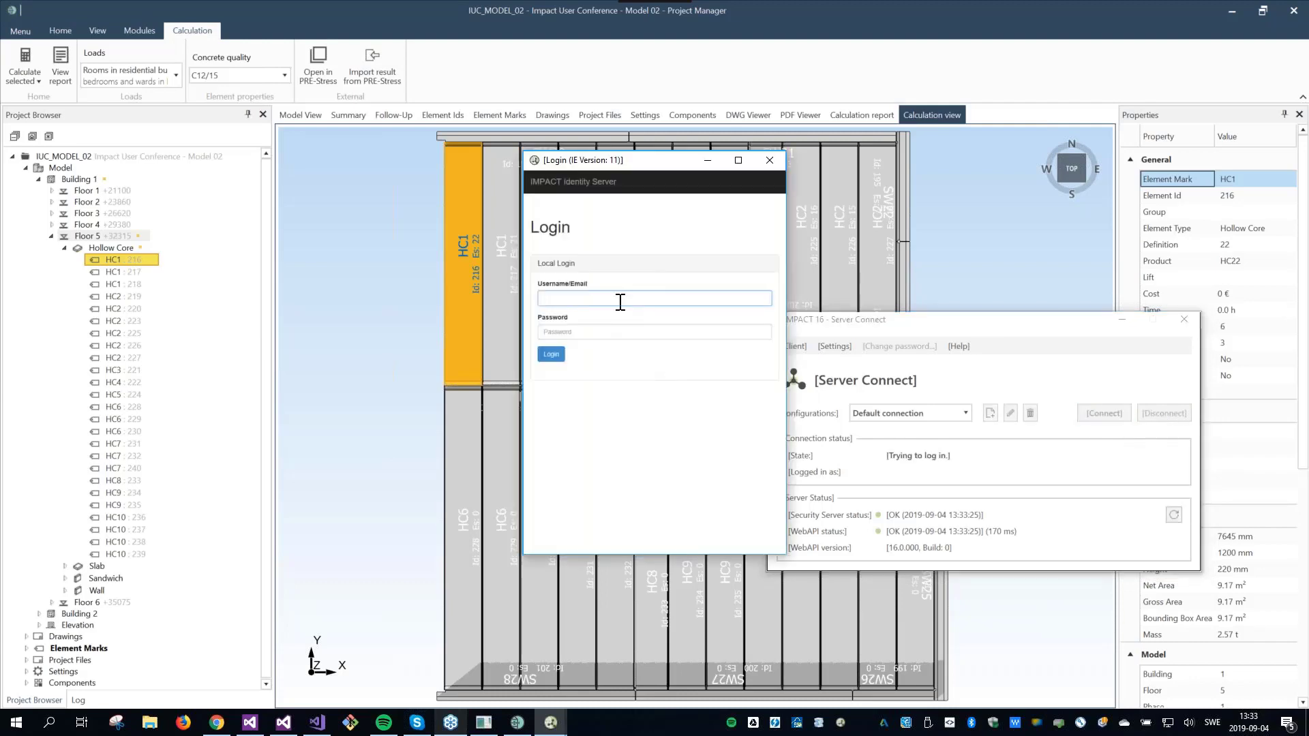
left_click(621, 298)
left_click(617, 315)
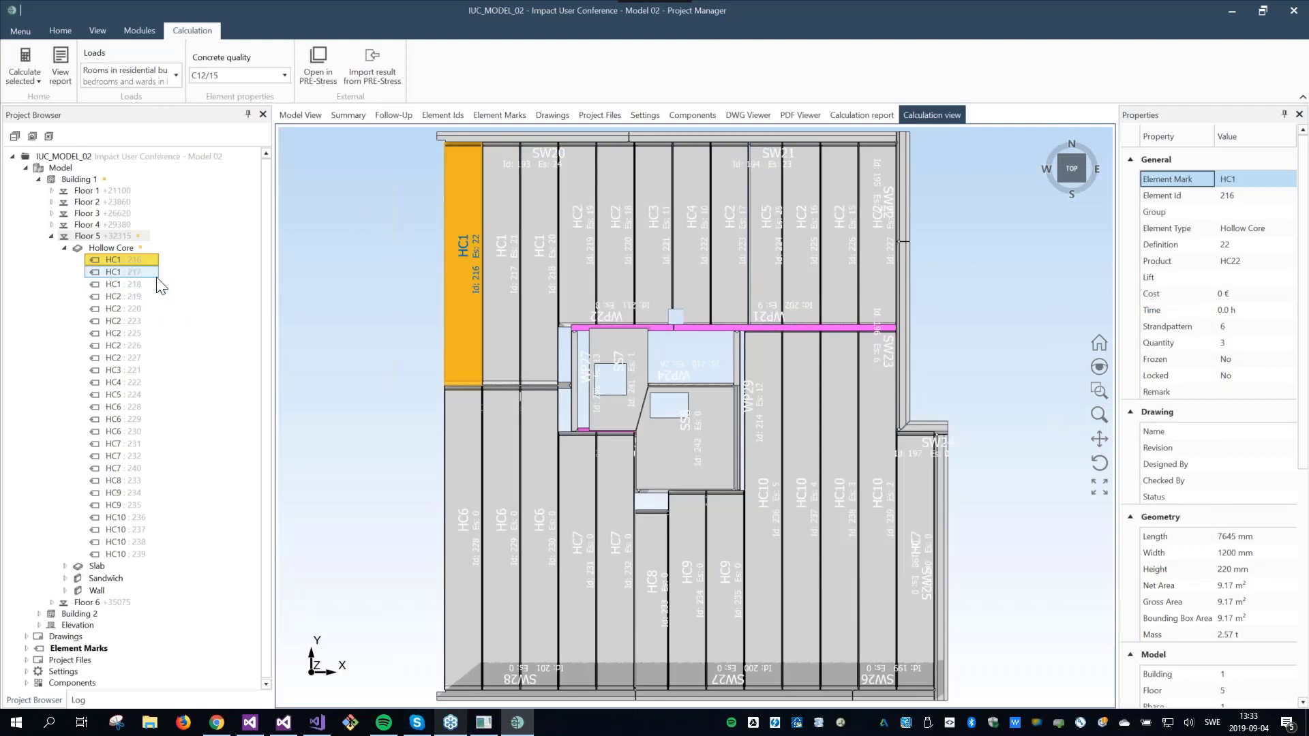
- Calculate HC1 216, removing the breakpoint on the Kfi check in CalculationService.cs and resuming execution at each debugger stop in Visual Studio
left_click(27, 61)
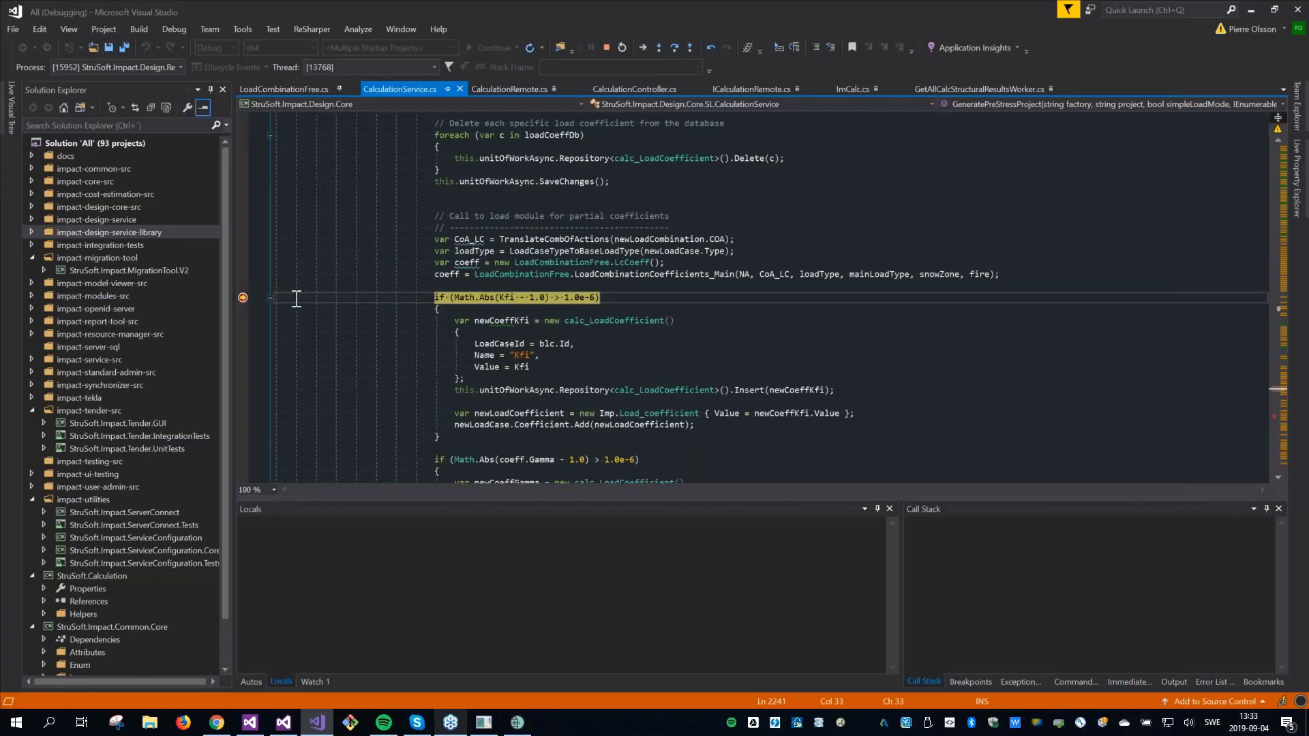
left_click(243, 298)
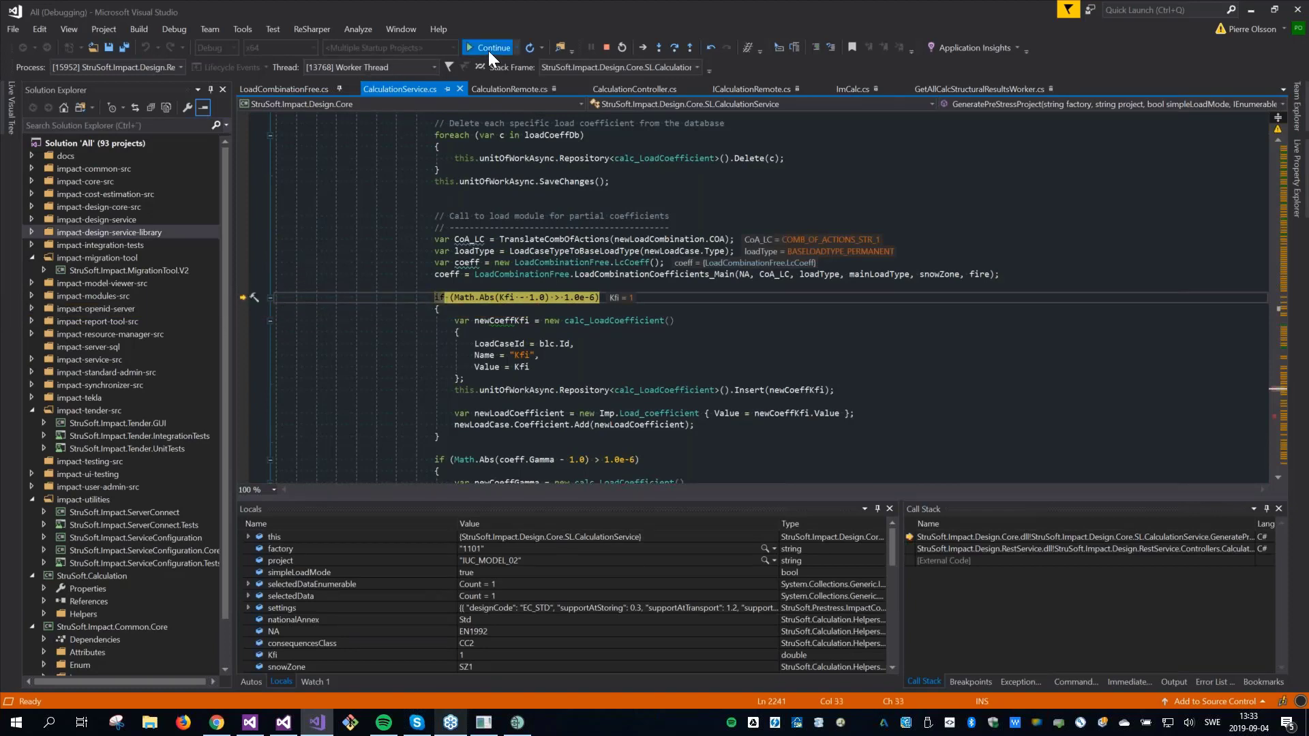
left_click(488, 48)
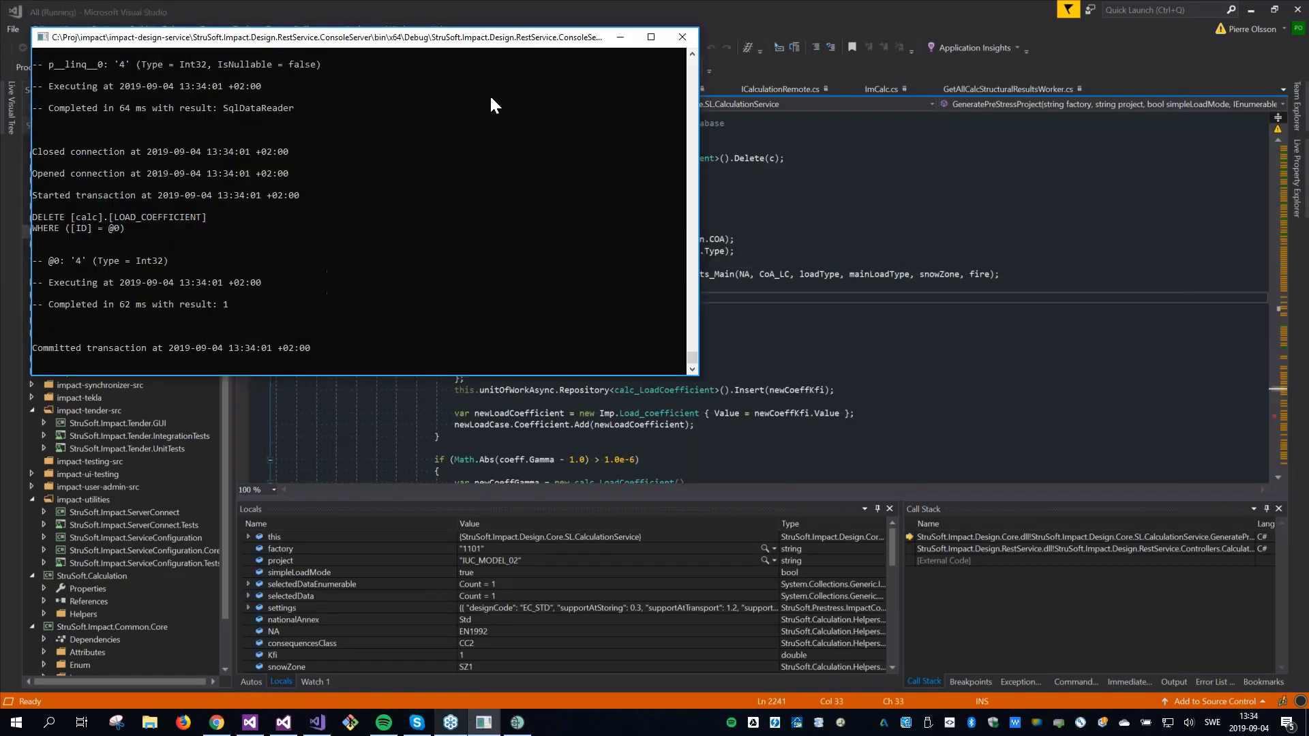
left_click(518, 721)
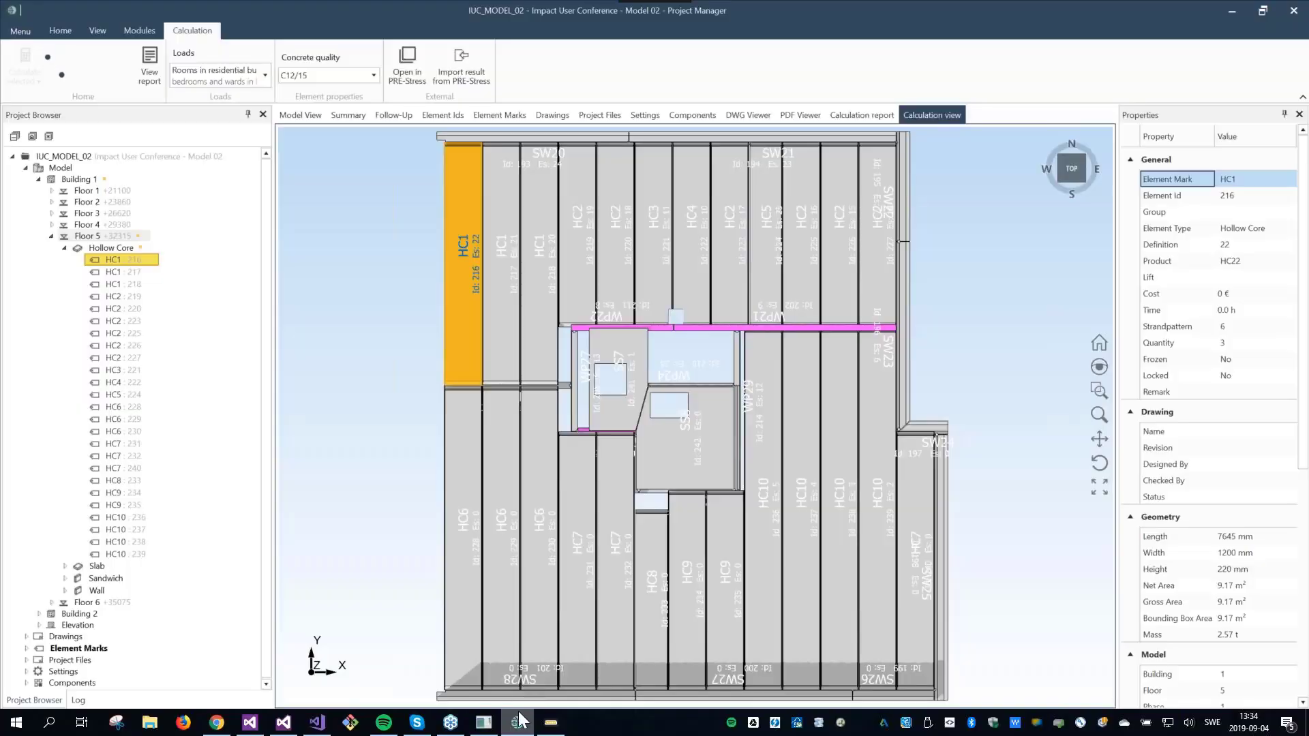
left_click(551, 724)
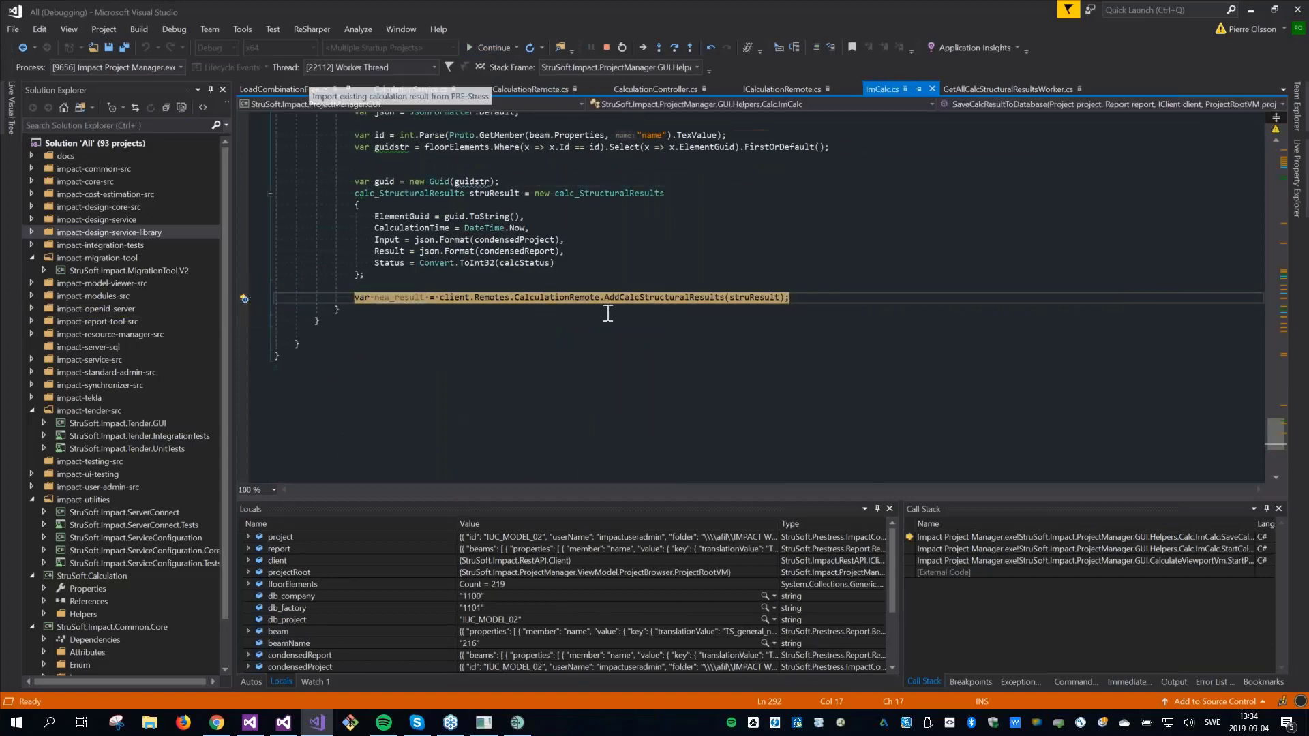
left_click(503, 47)
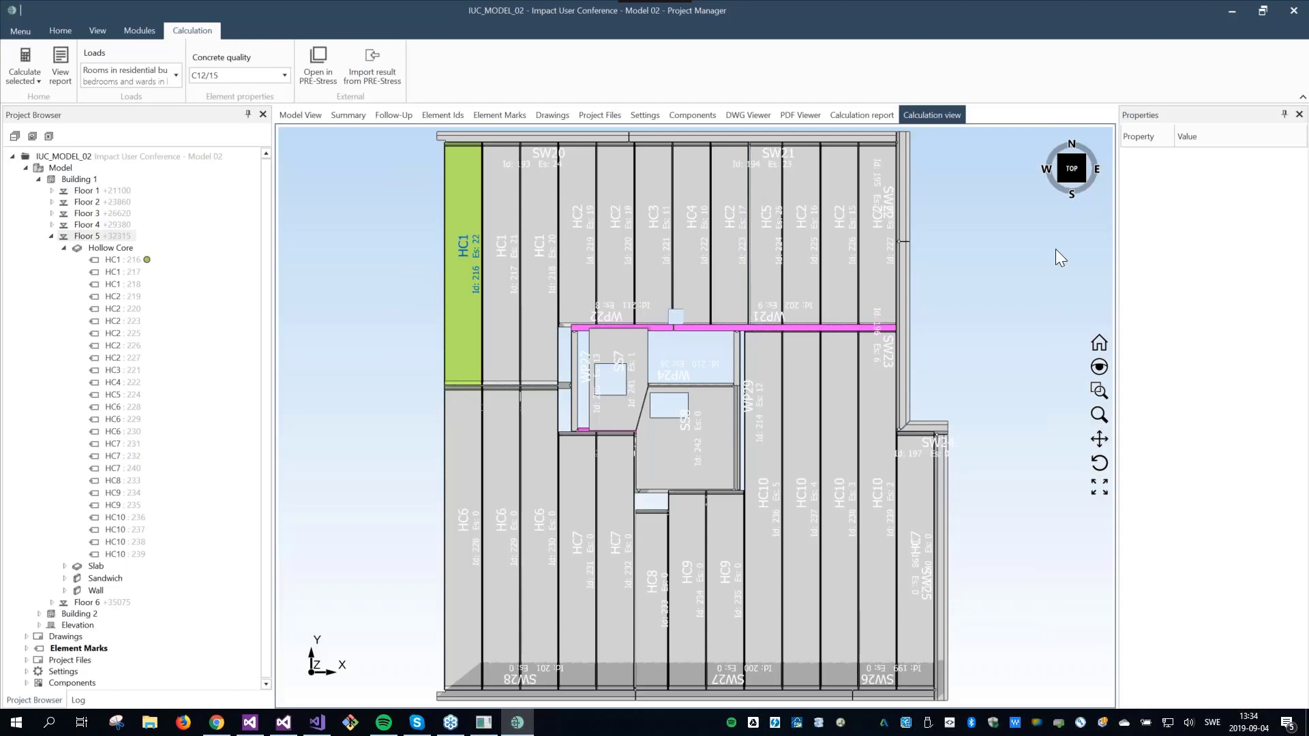
- Examine the calculation report for element 216 and its colour-coded status in the 3D building model
left_click(872, 116)
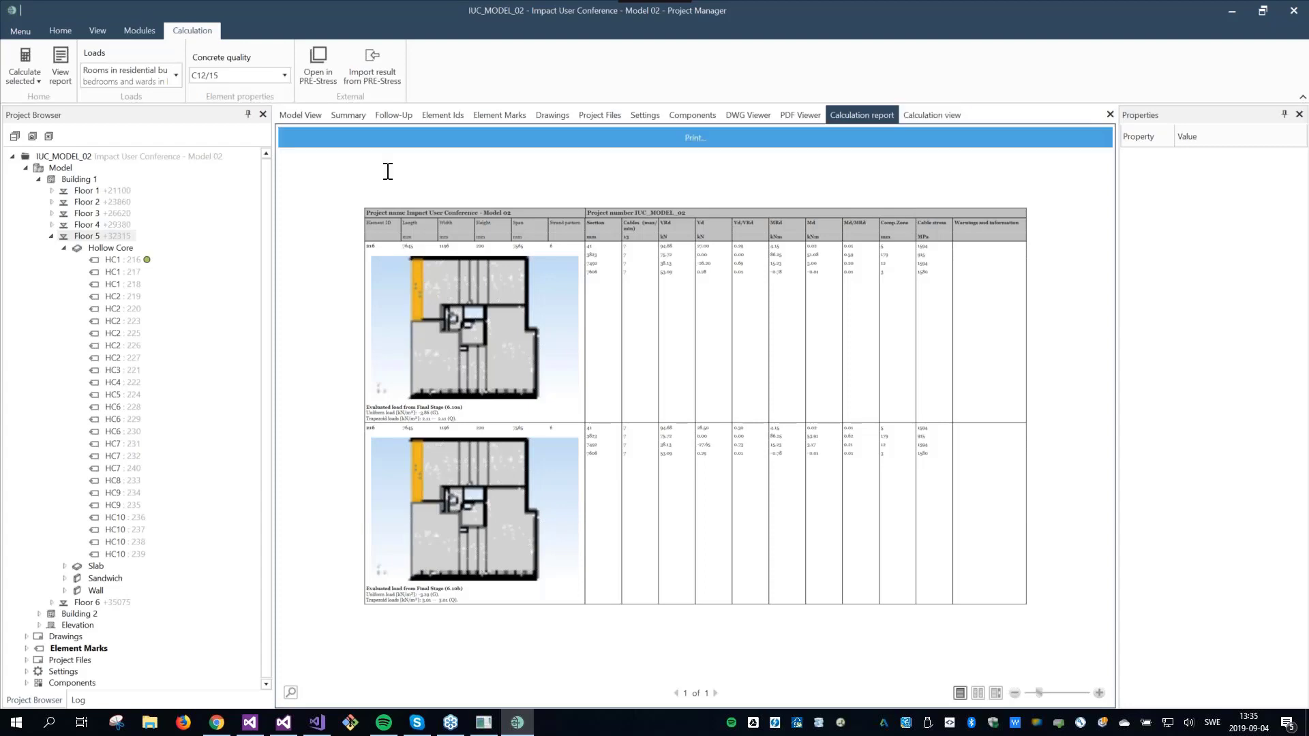
left_click(311, 117)
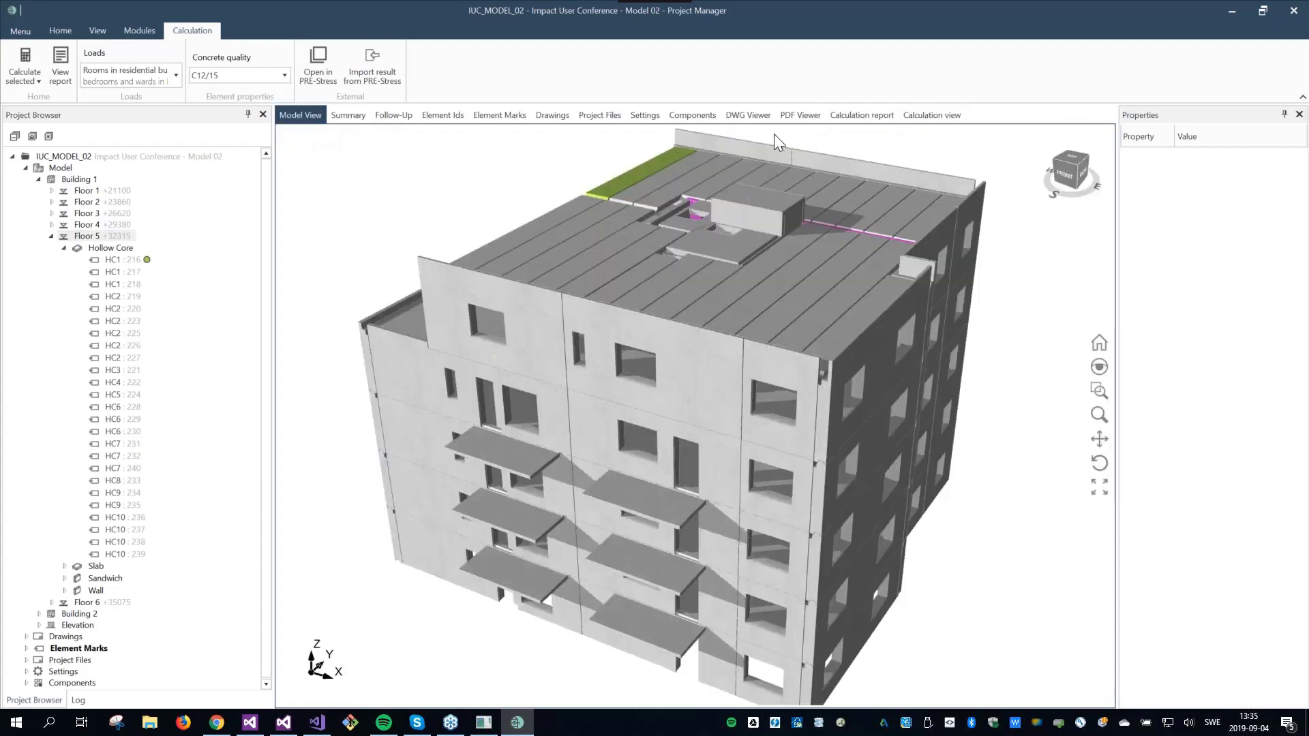
left_click(877, 118)
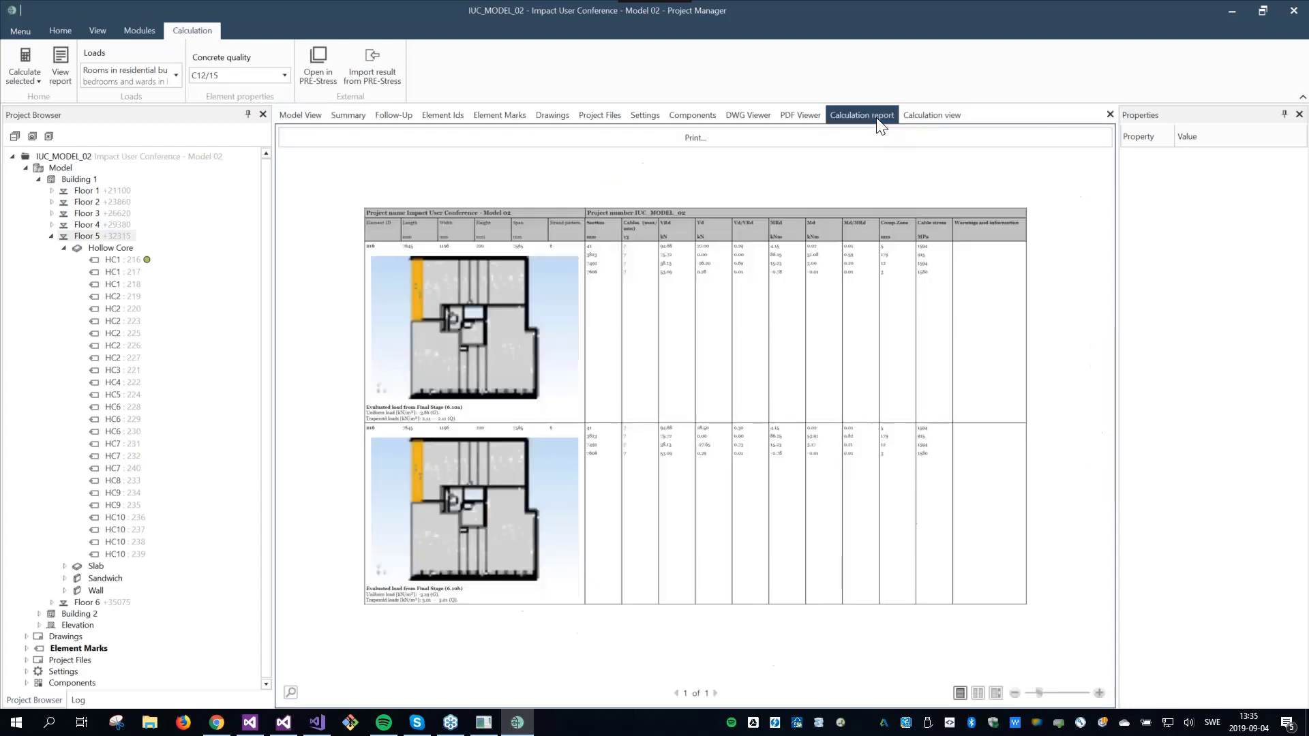
- Open HC1 216 from the calculation view in PRE-Stress, inspect its load combinations, and return to Project Manager
left_click(921, 116)
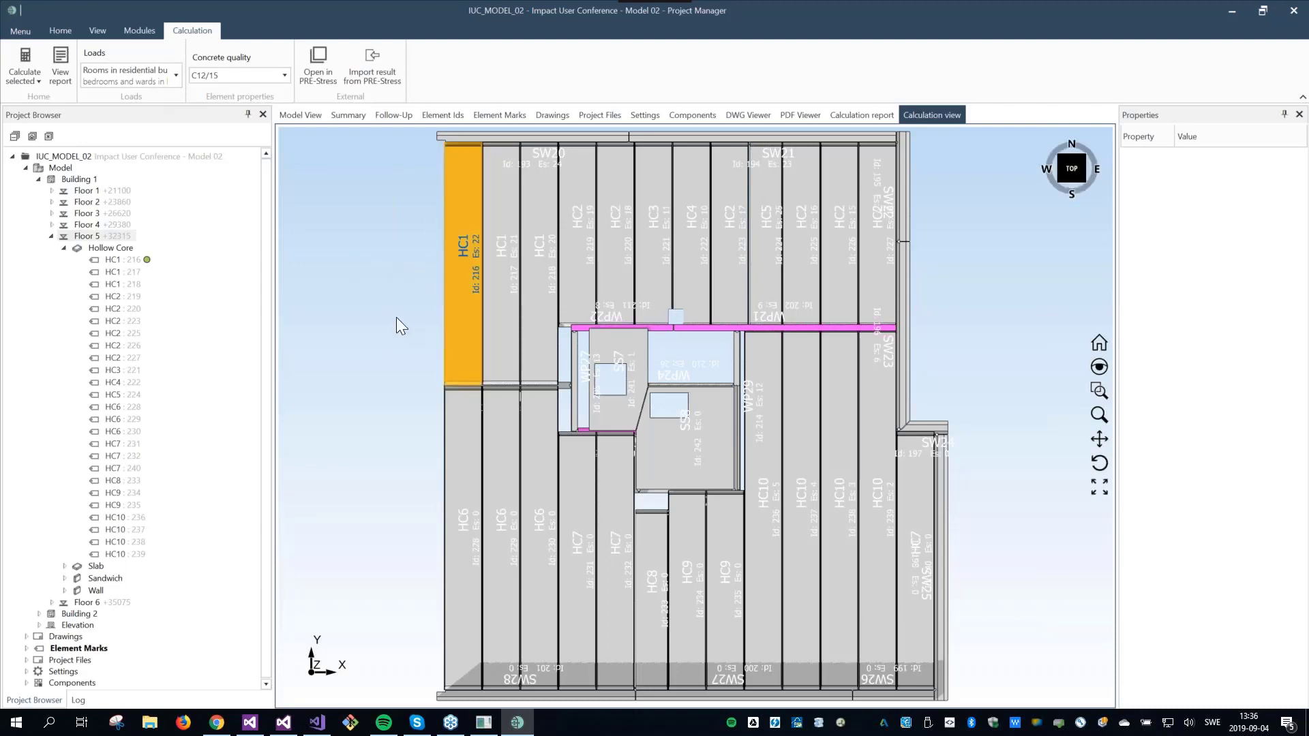
left_click(321, 60)
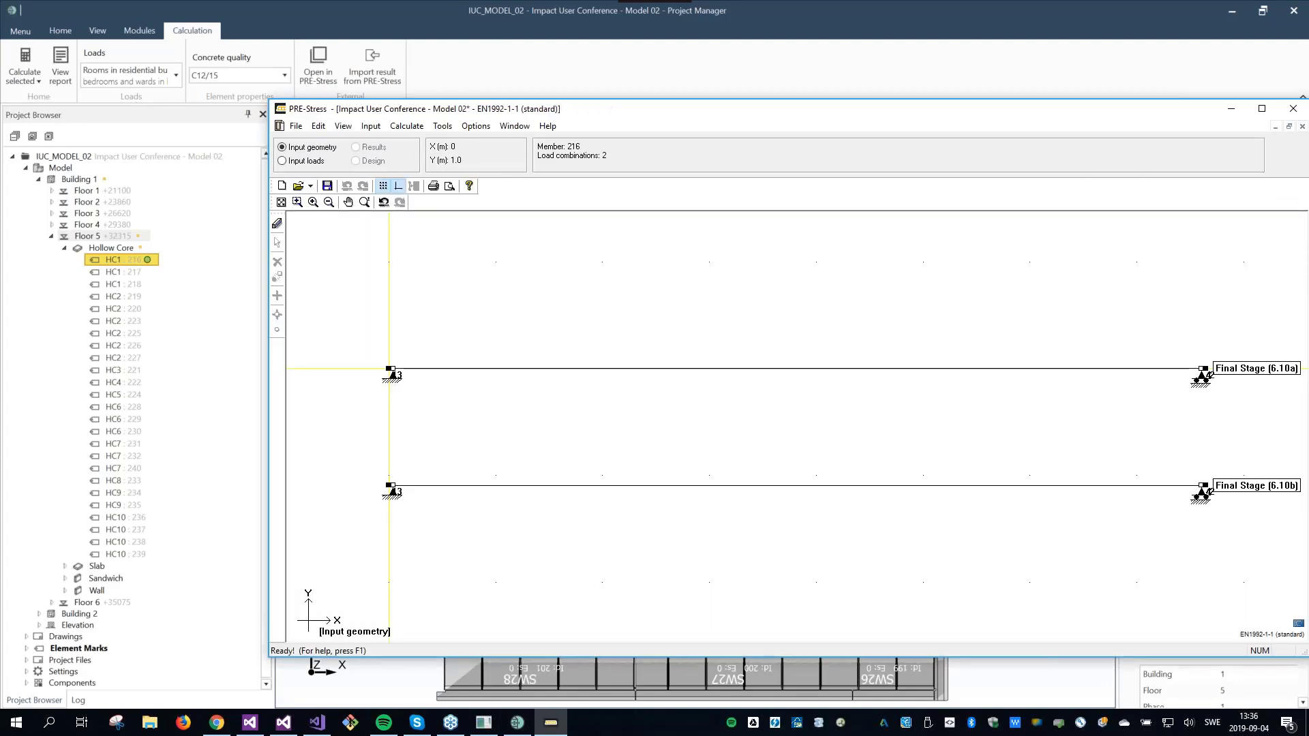
left_click(277, 223)
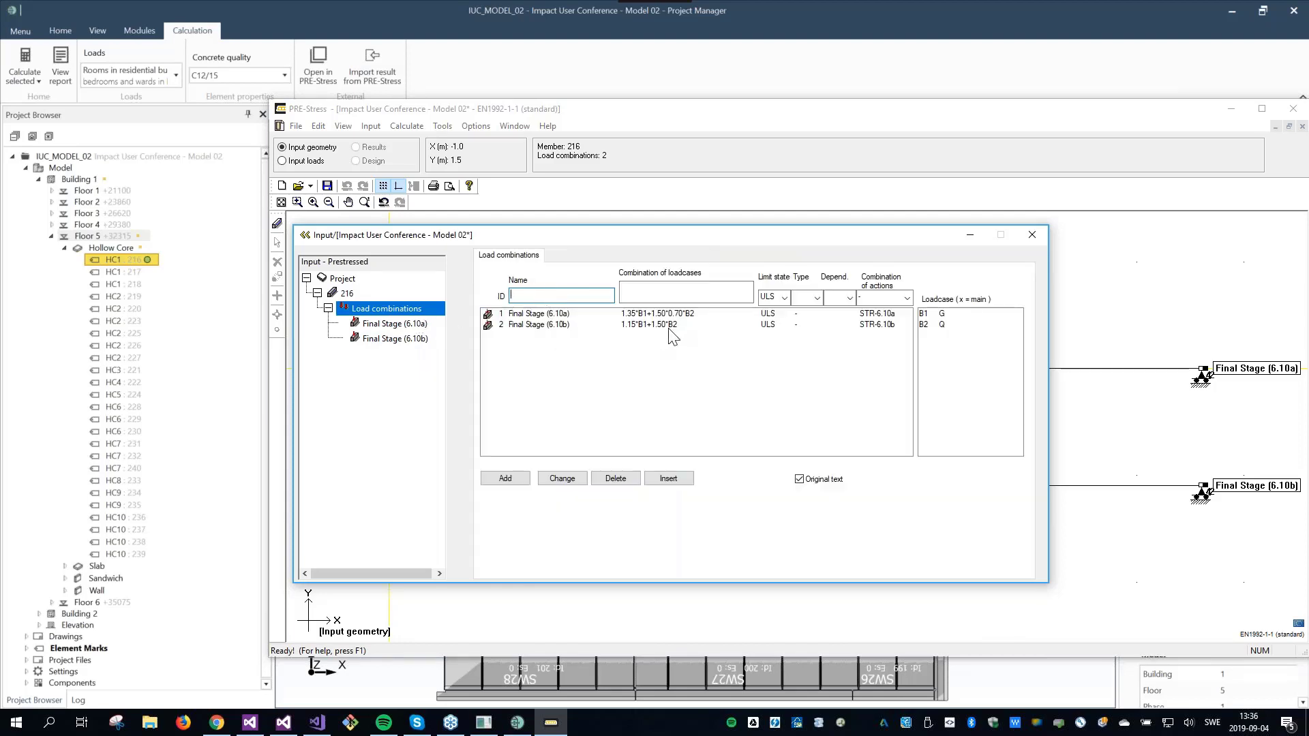
left_click_drag(620, 241, 679, 259)
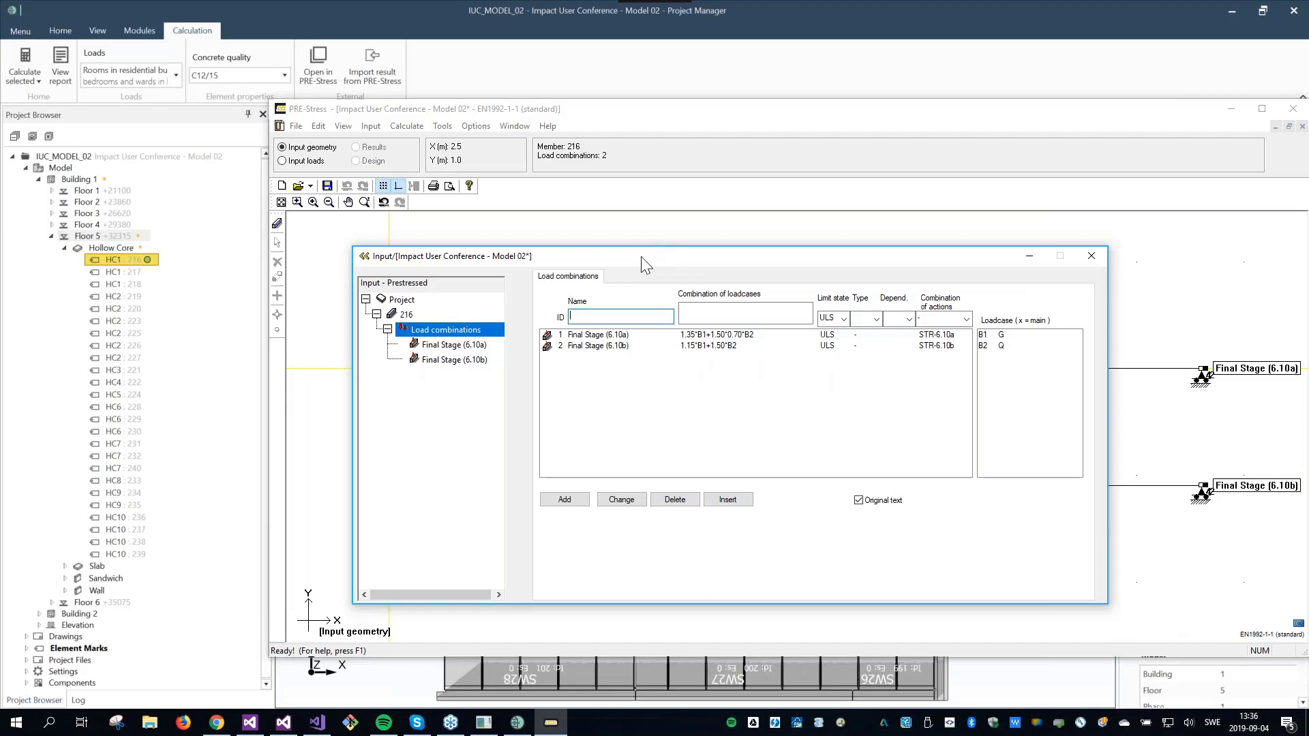
left_click(394, 11)
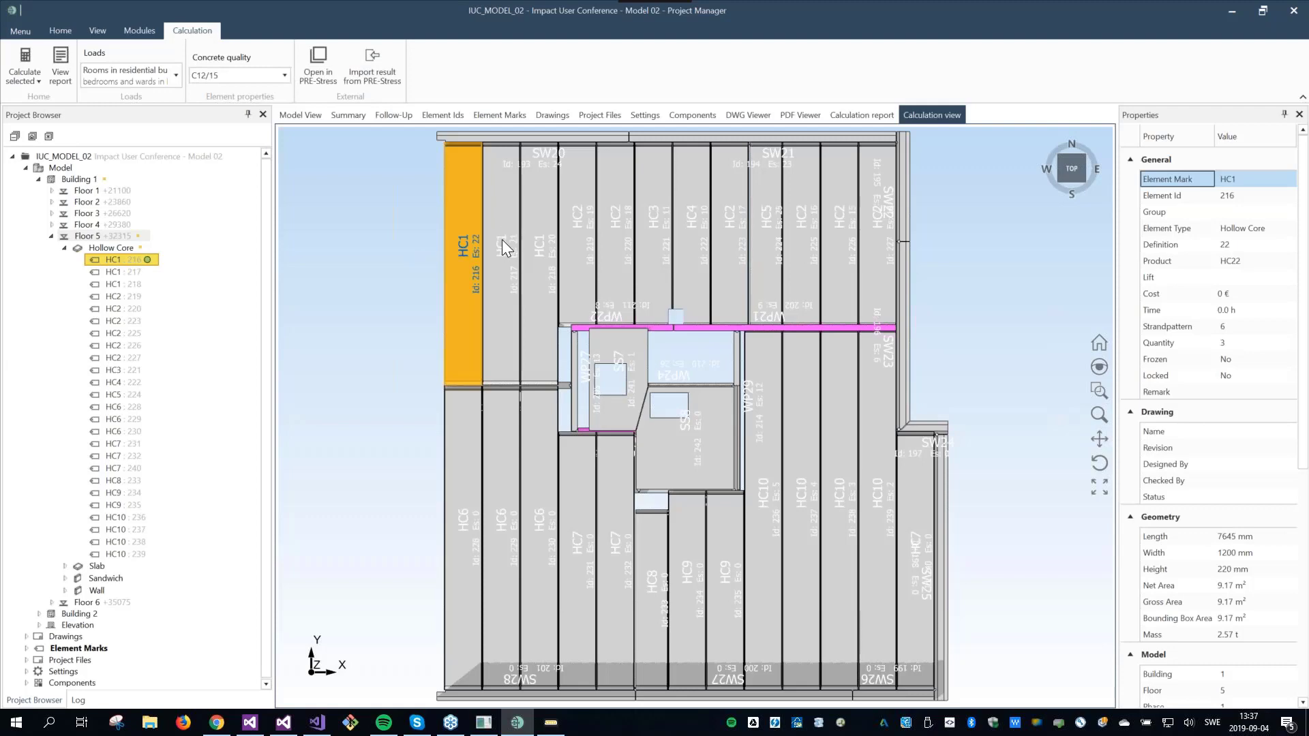
left_click(383, 254)
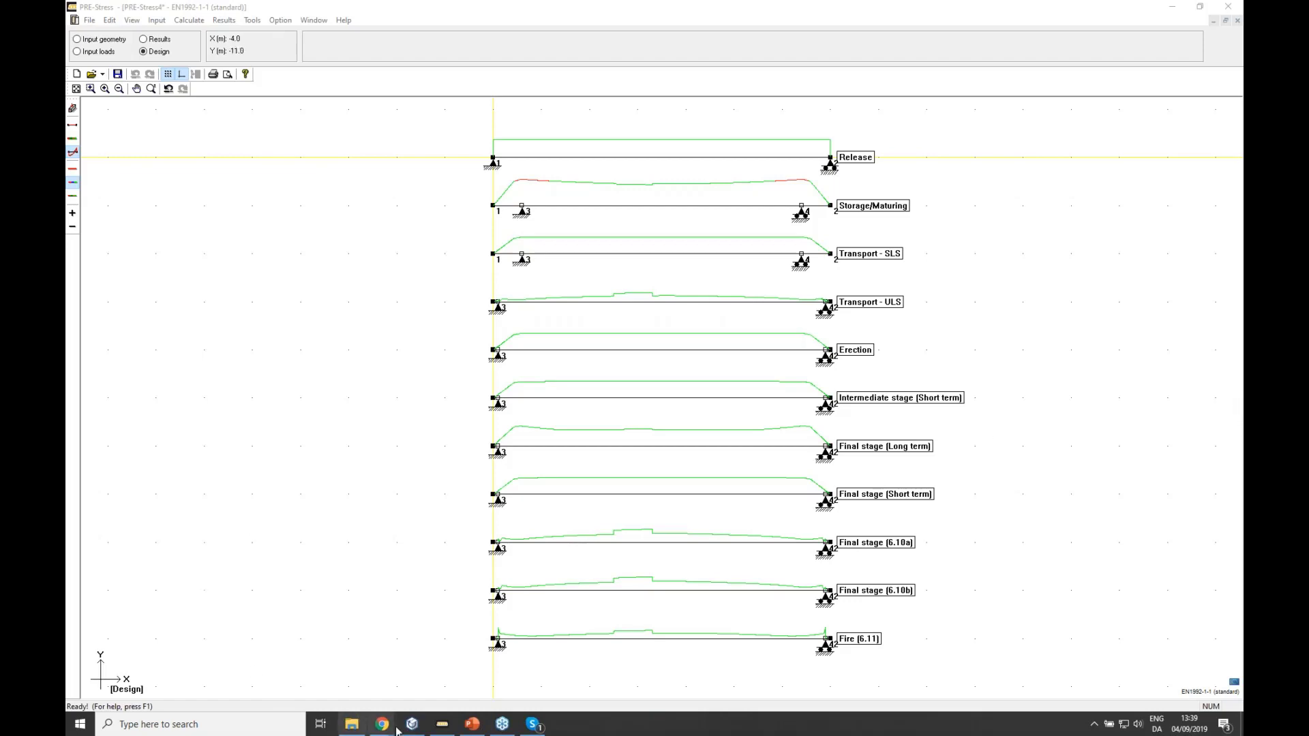
- Switch to the StruSoft website in Chrome and open the trial license request form from the PRE-Stress product page
mouse_move(383, 727)
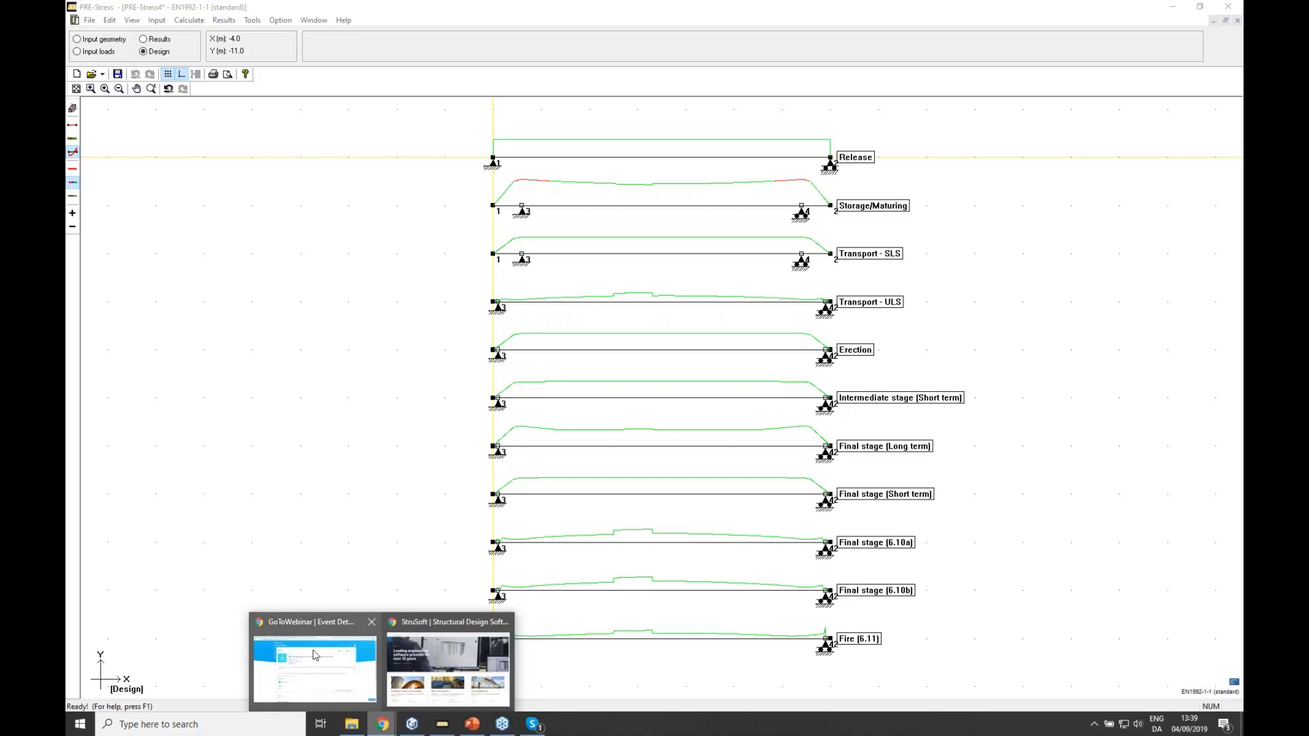
left_click(447, 664)
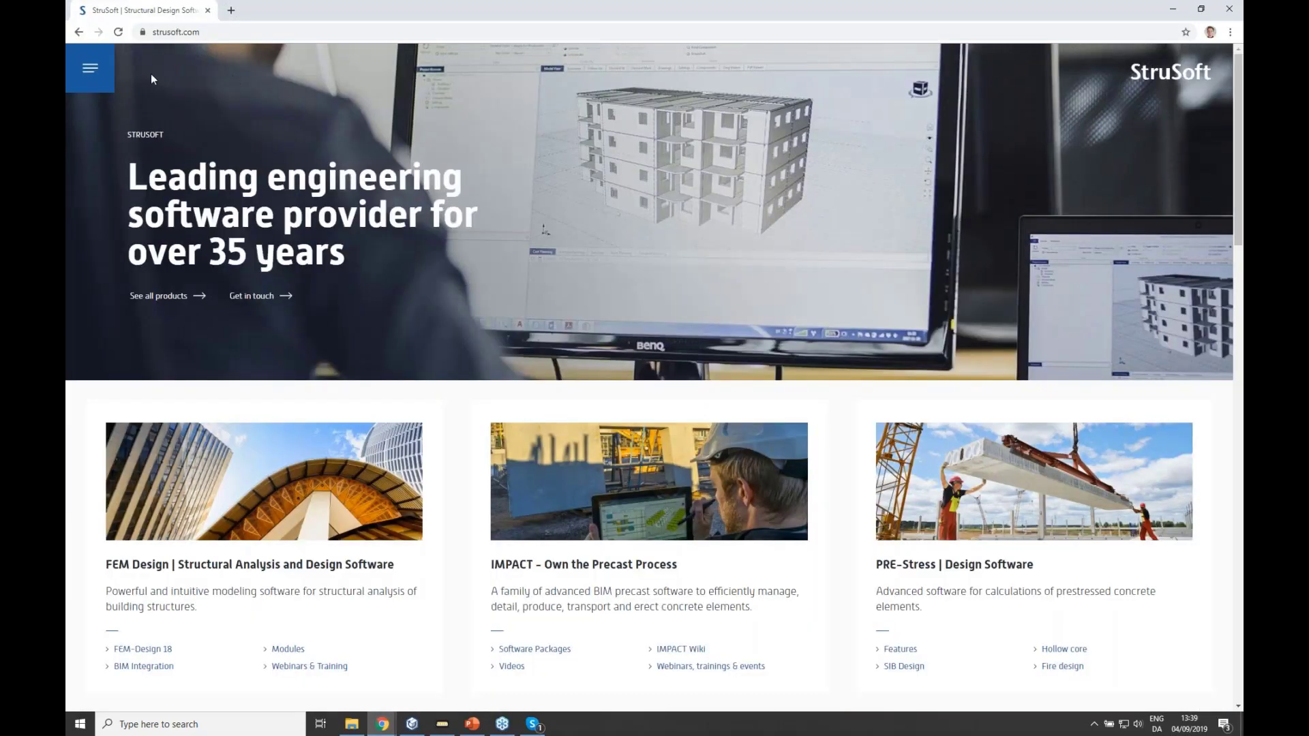
left_click(83, 70)
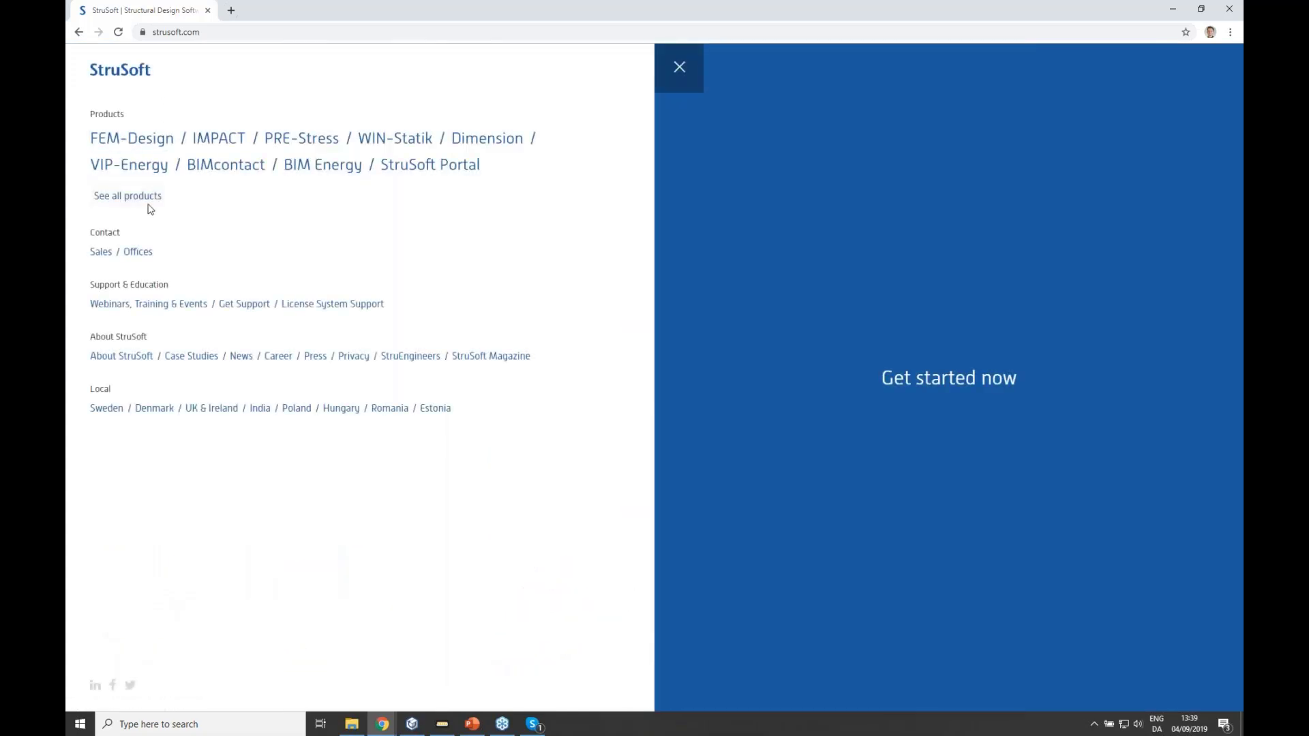
left_click(283, 142)
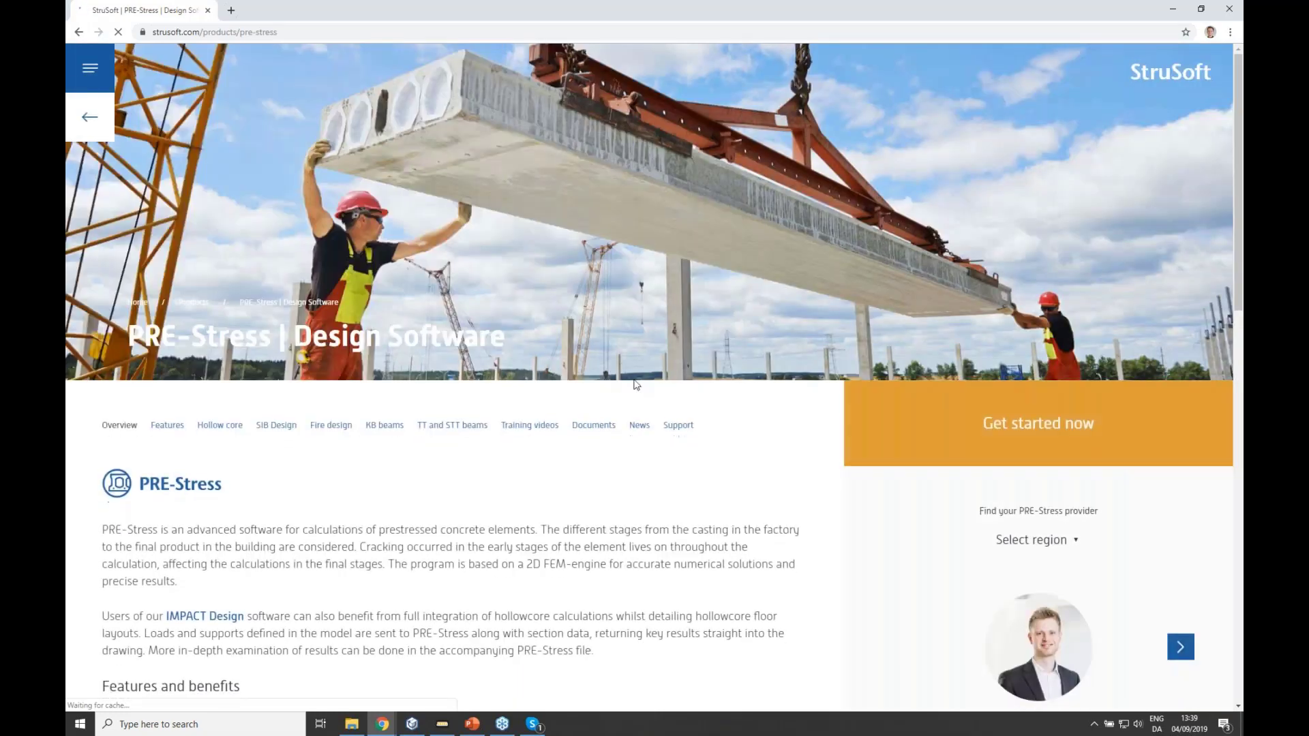
left_click(966, 430)
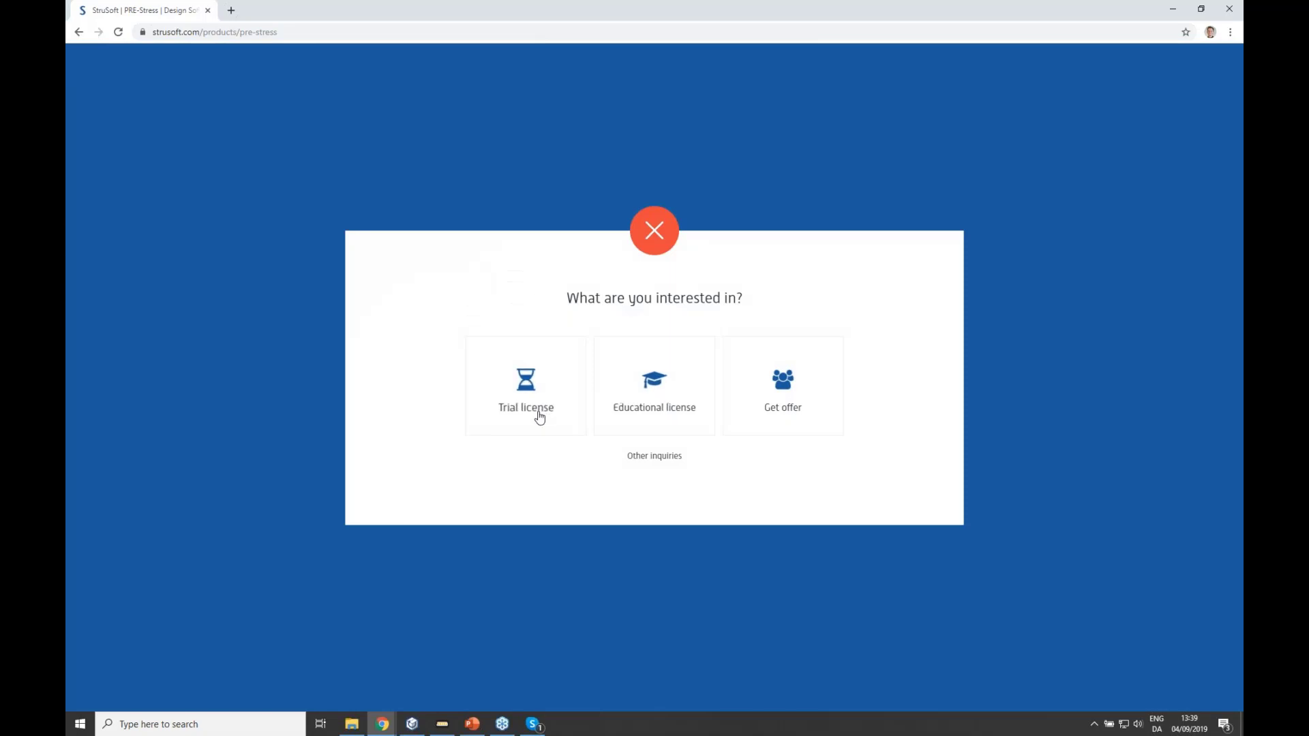
left_click(539, 417)
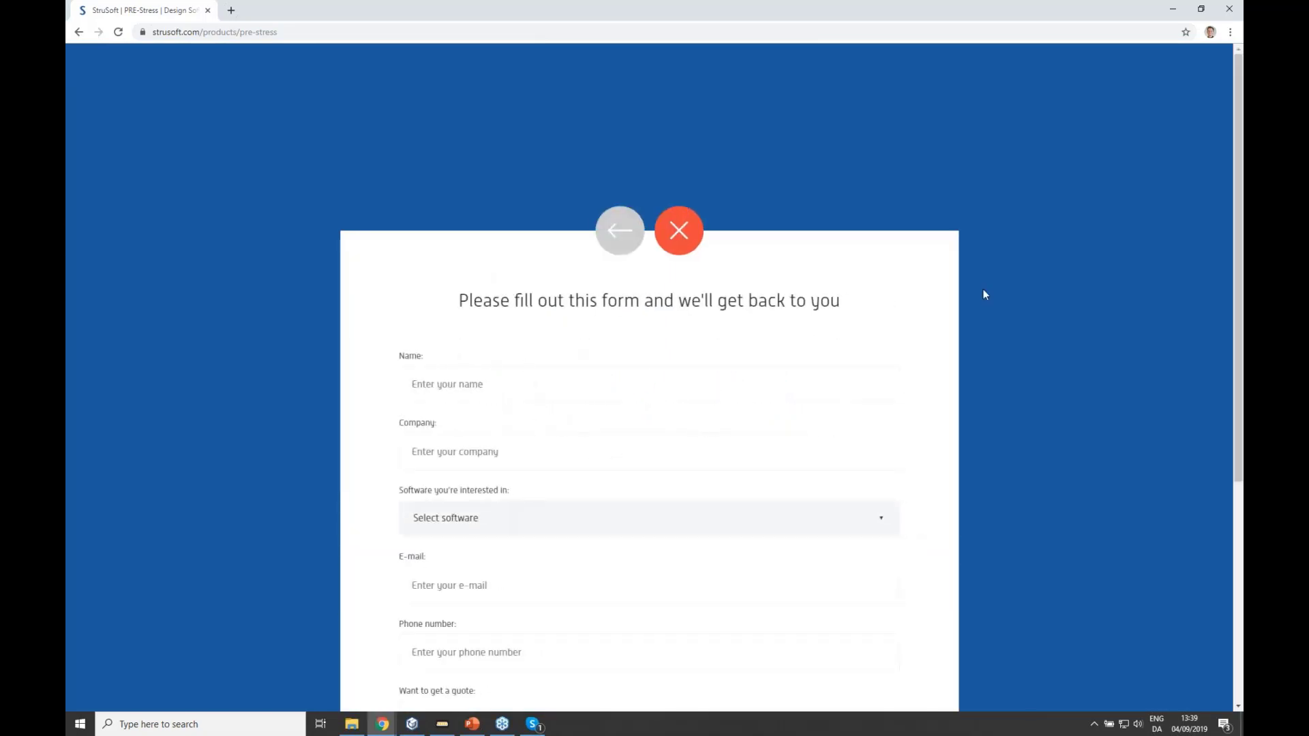
- Select PRE-Stress as the software of interest in the trial form and review its remaining fields
scroll(983, 294, "down", 1)
left_click(493, 458)
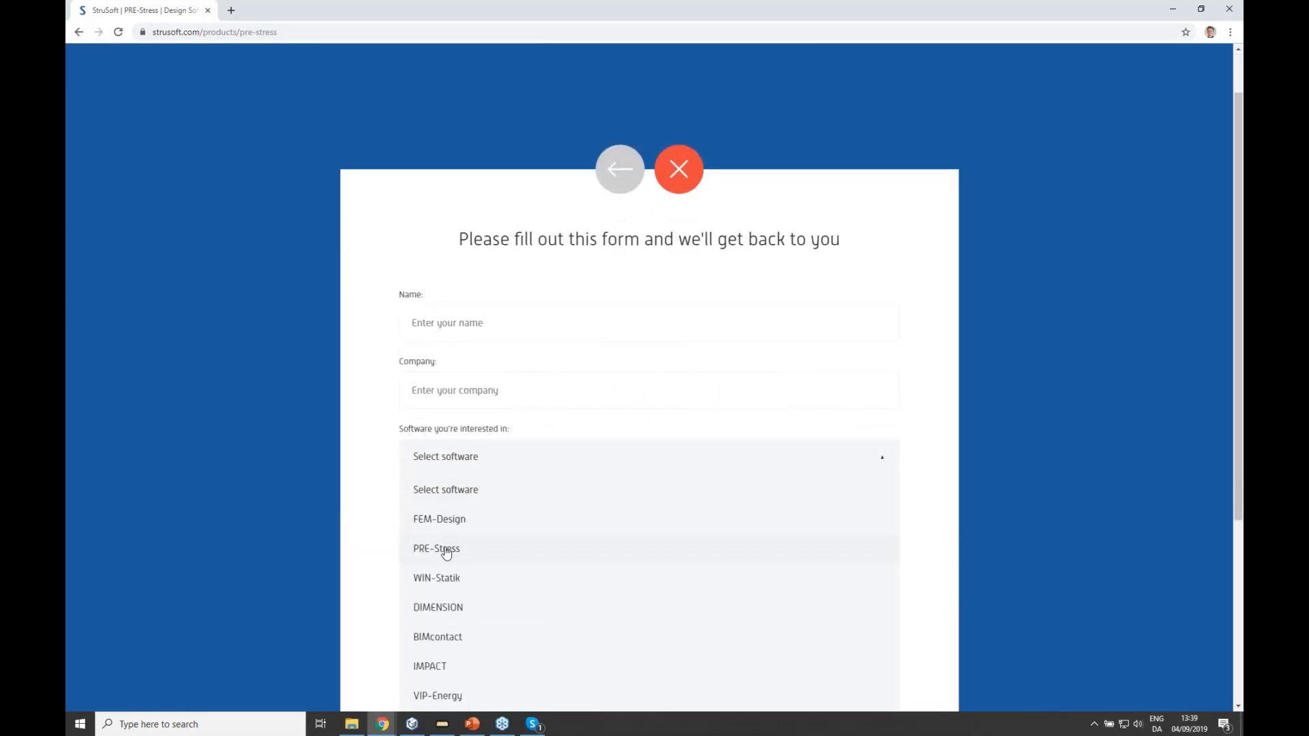
left_click(446, 552)
left_click(354, 557)
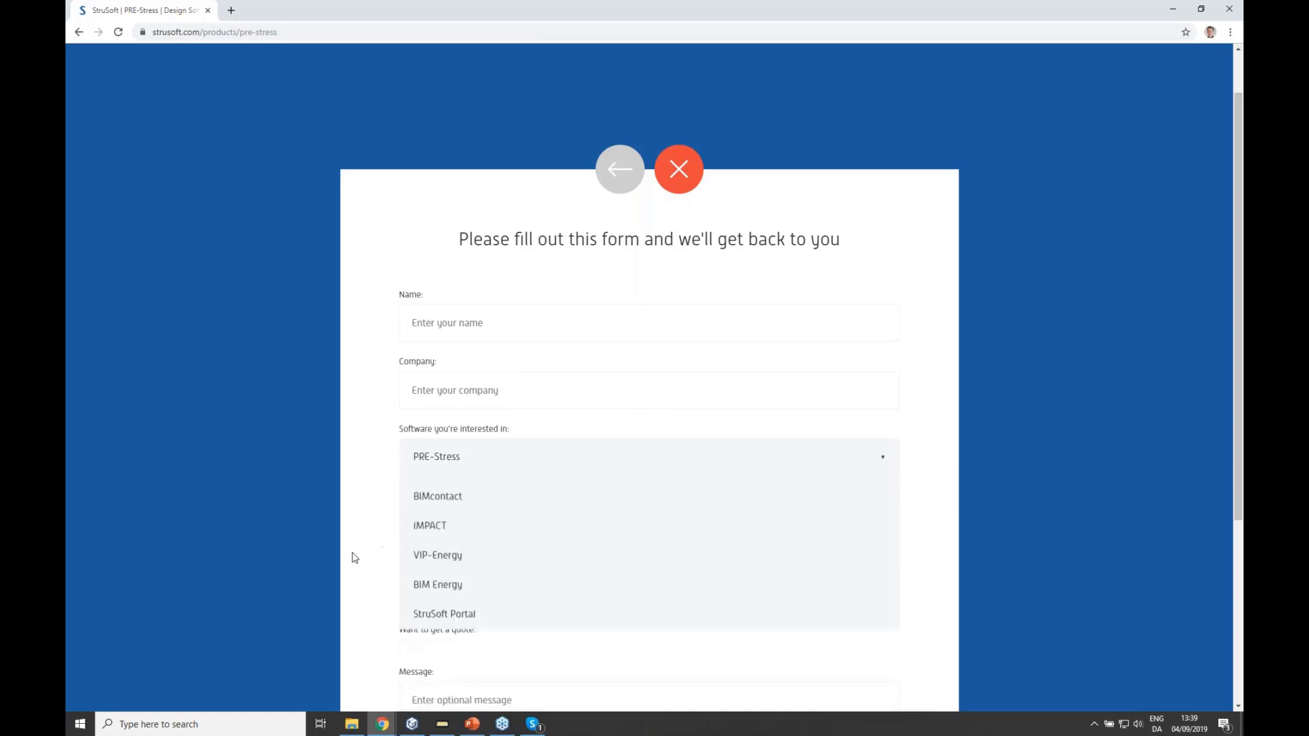
scroll(383, 418, "down", 3)
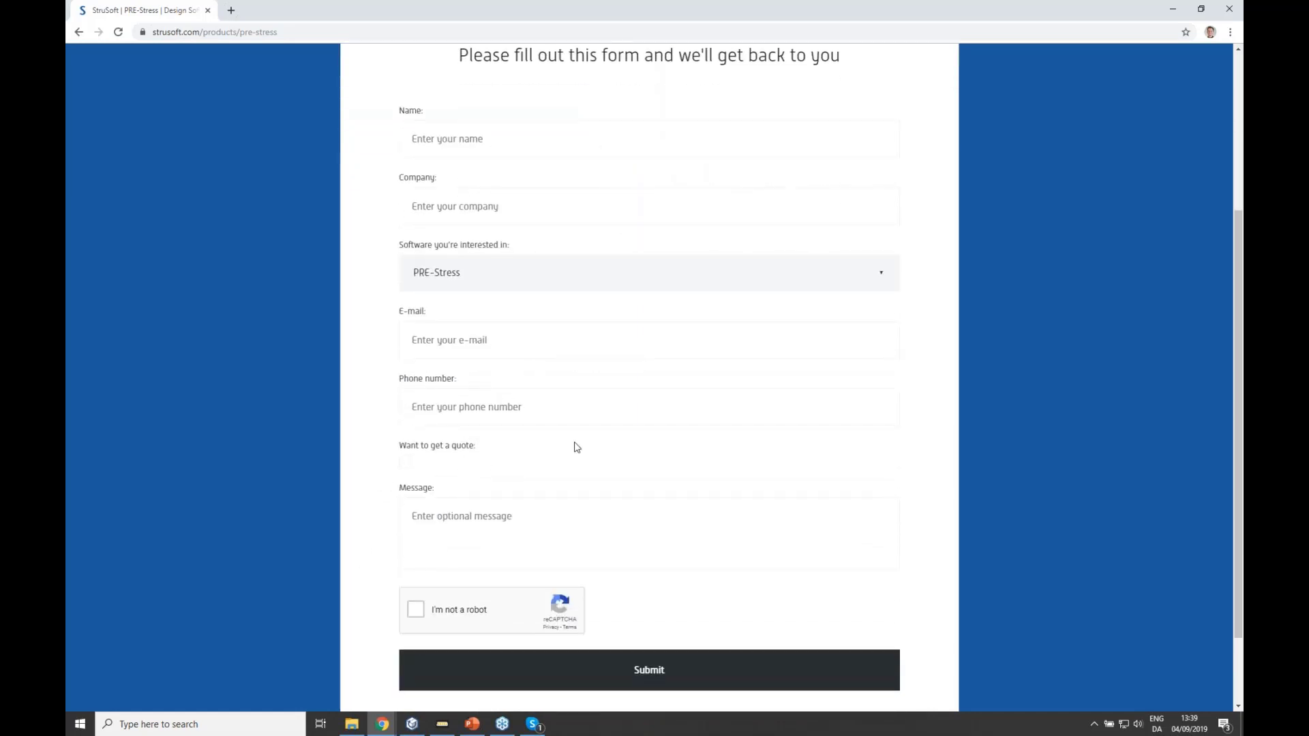
scroll(574, 447, "up", 4)
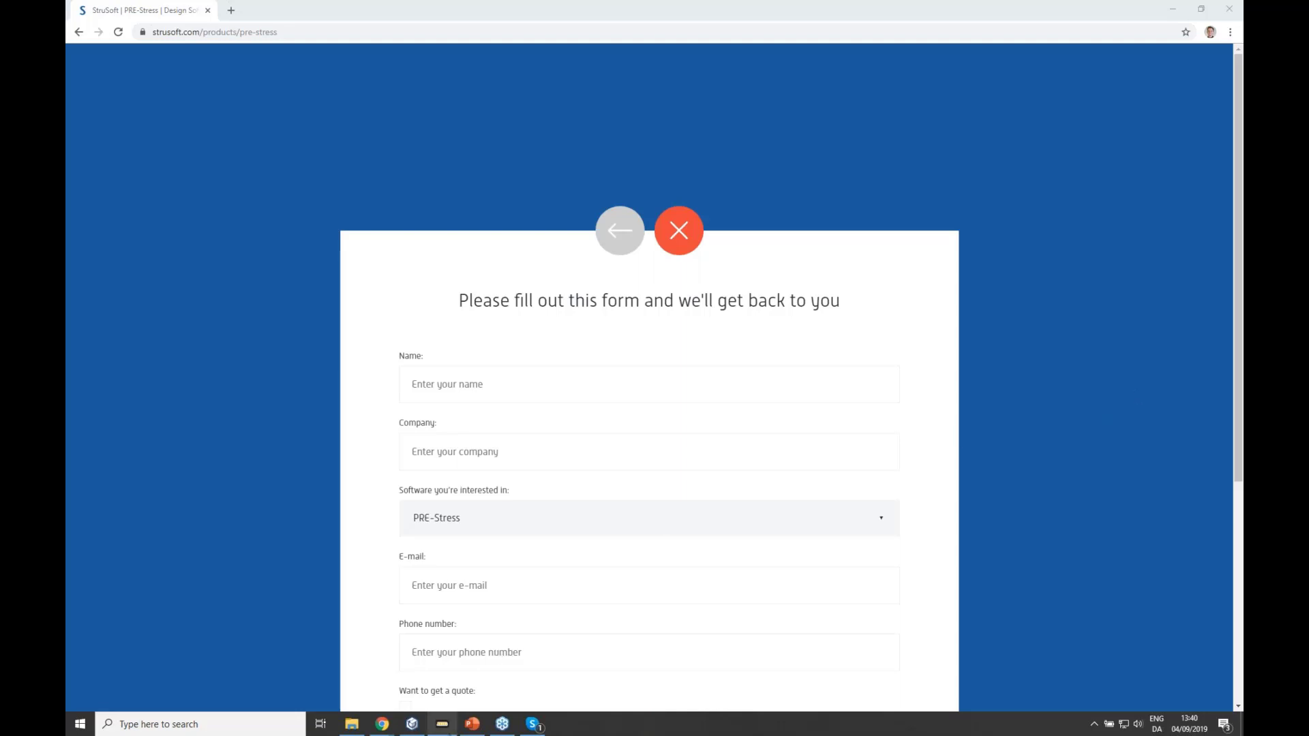
- Switch to the webinar presentation in PowerPoint and point out the presenter's contact details on the slide
left_click(470, 727)
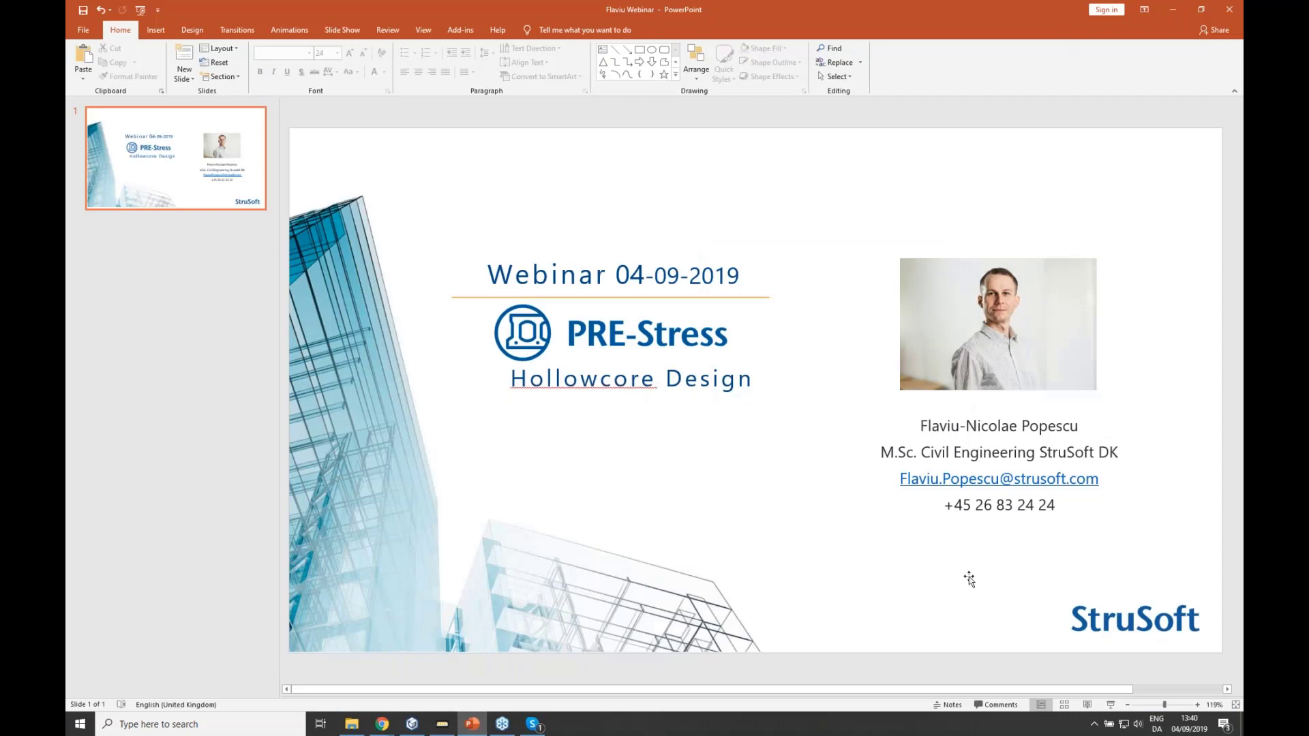
double_click(969, 504)
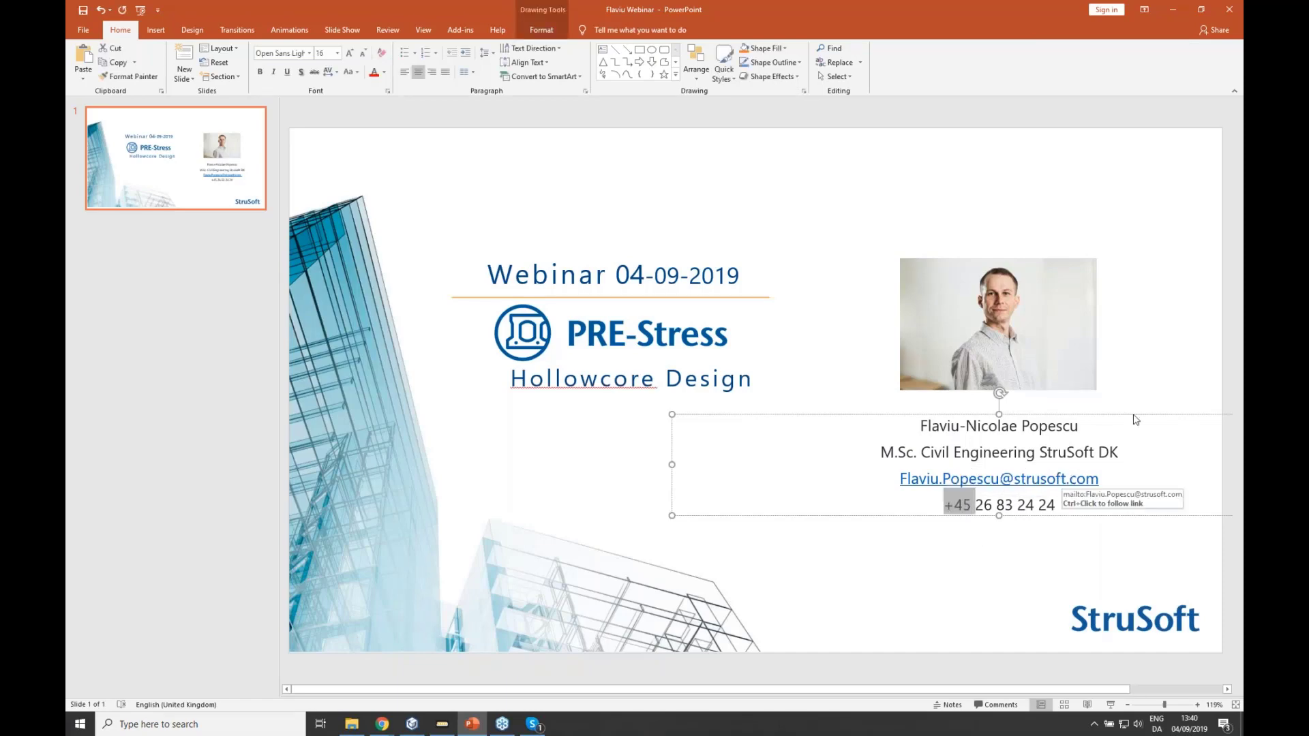
left_click(959, 560)
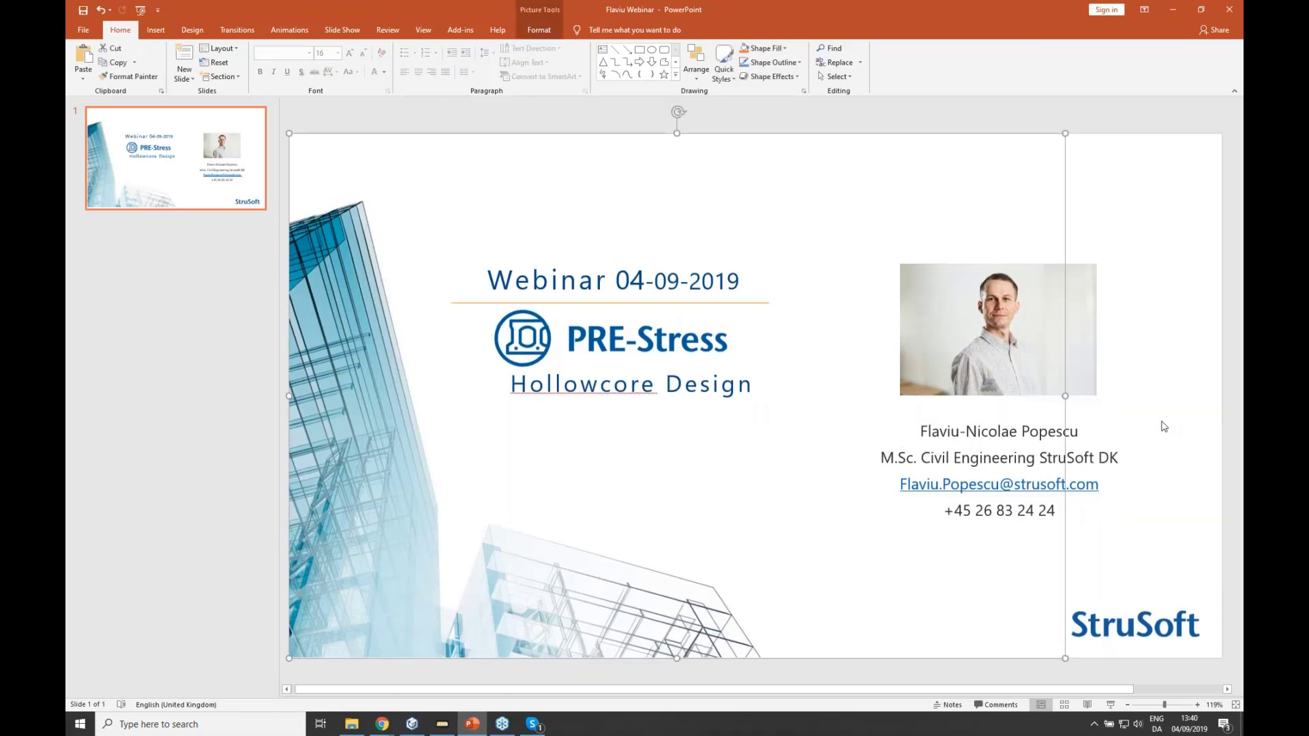